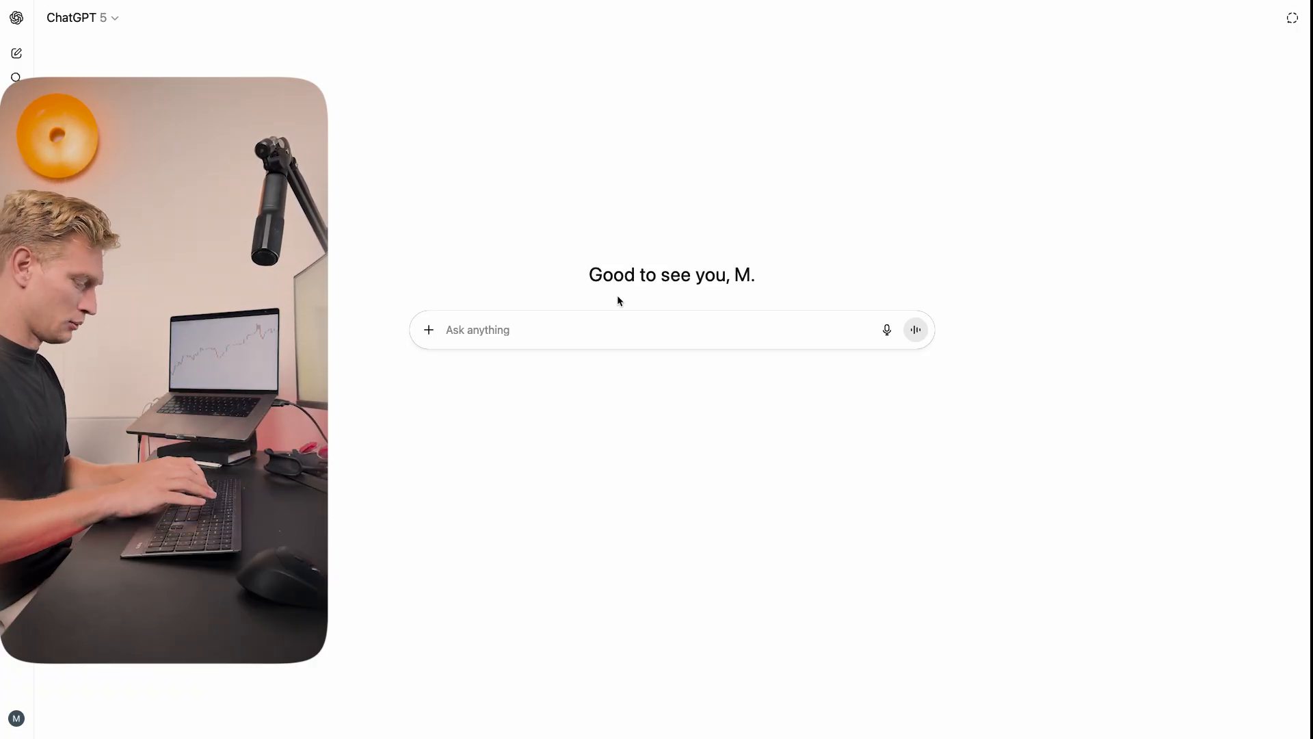
Step: Ask ChatGPT about the Larry Connors RSI 2 Strategy
{"action": "type", "text": "Larry Connor"}
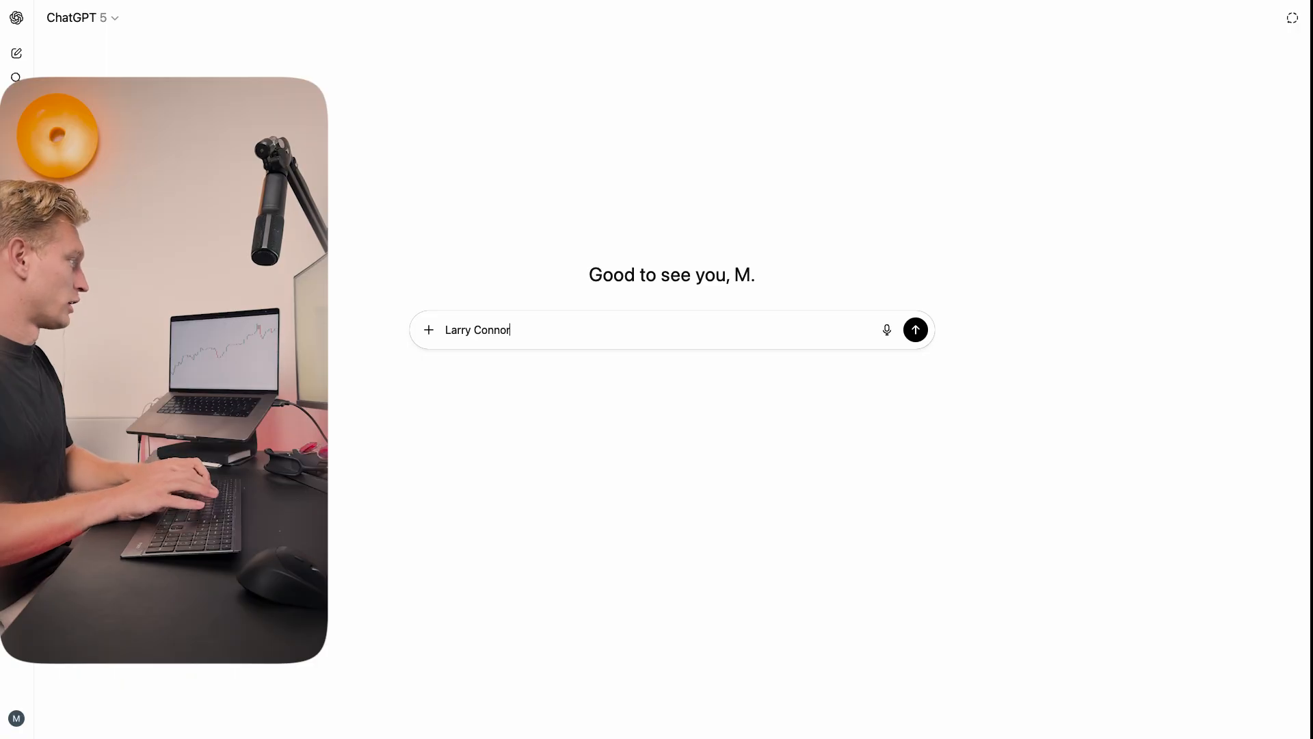
{"action": "type", "text": "s"}
{"action": "type", "text": "RSI 2 Strategy ?"}
{"action": "key", "text": "Return"}
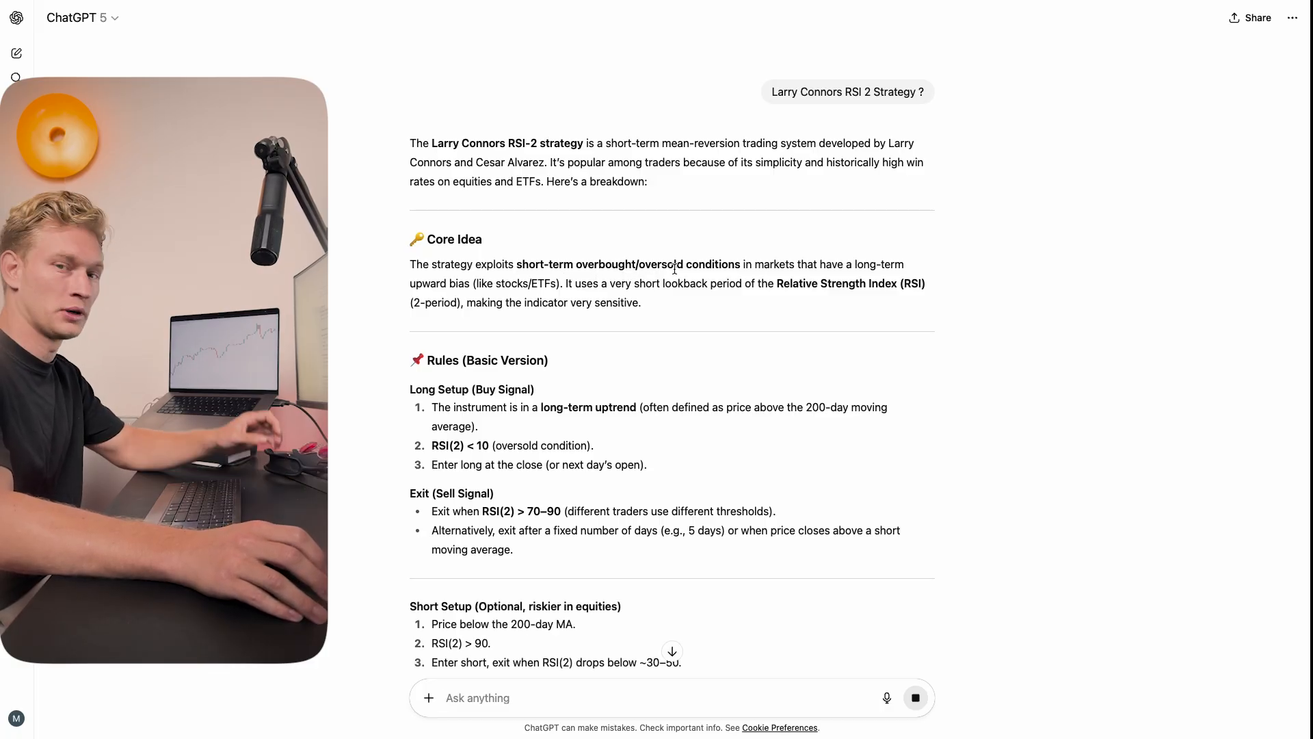
Step: Read the answer's core idea and long setup and exit rules, highlighting the key conditions
{"action": "scroll", "coordinate": [539, 341], "scroll_direction": "down", "scroll_amount": 1}
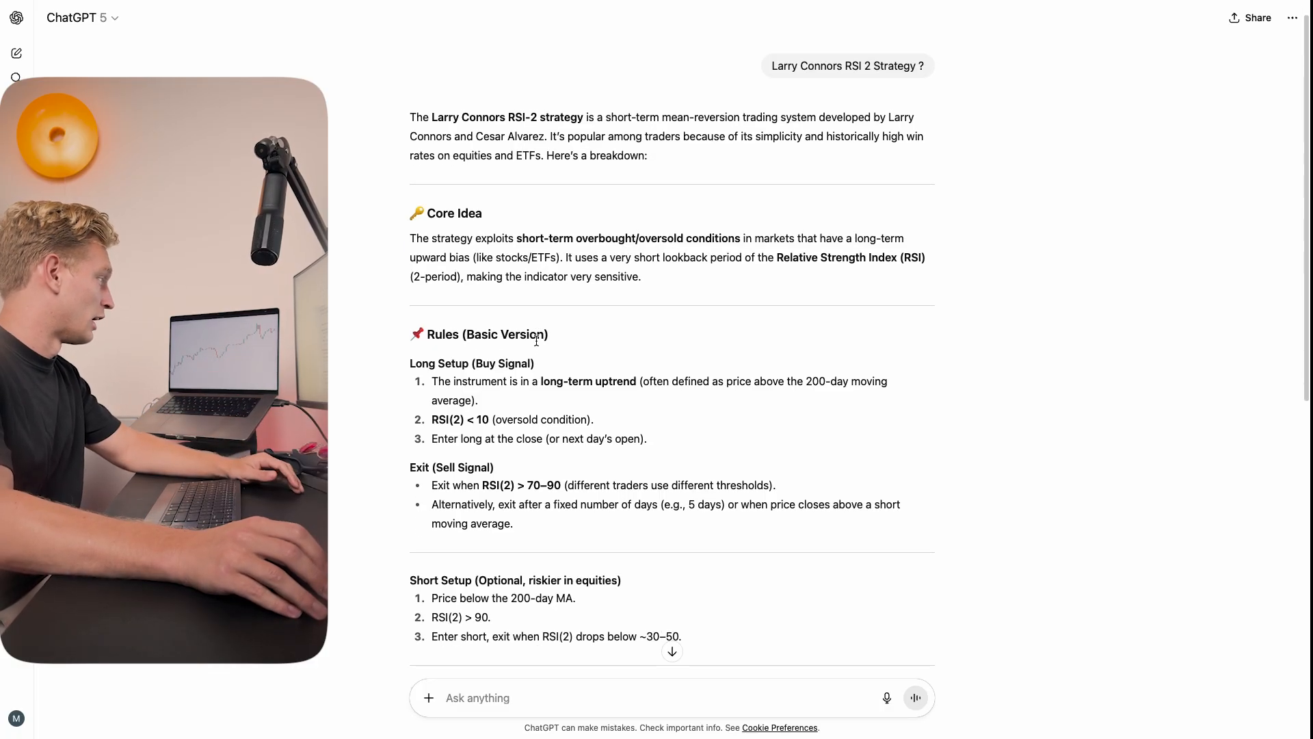
{"action": "scroll", "coordinate": [478, 356], "scroll_direction": "down", "scroll_amount": 1}
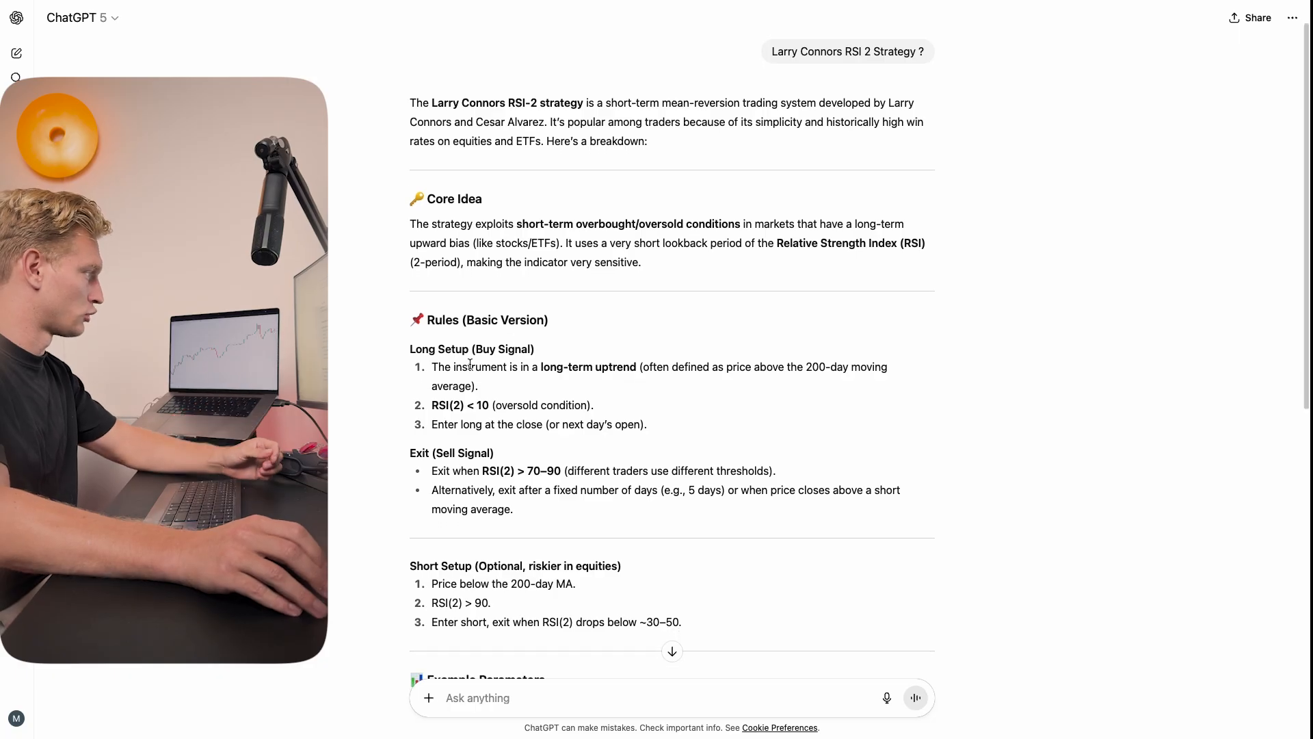
{"action": "left_click_drag", "start_coordinate": [433, 349], "coordinate": [504, 350]}
{"action": "left_click", "coordinate": [548, 352]}
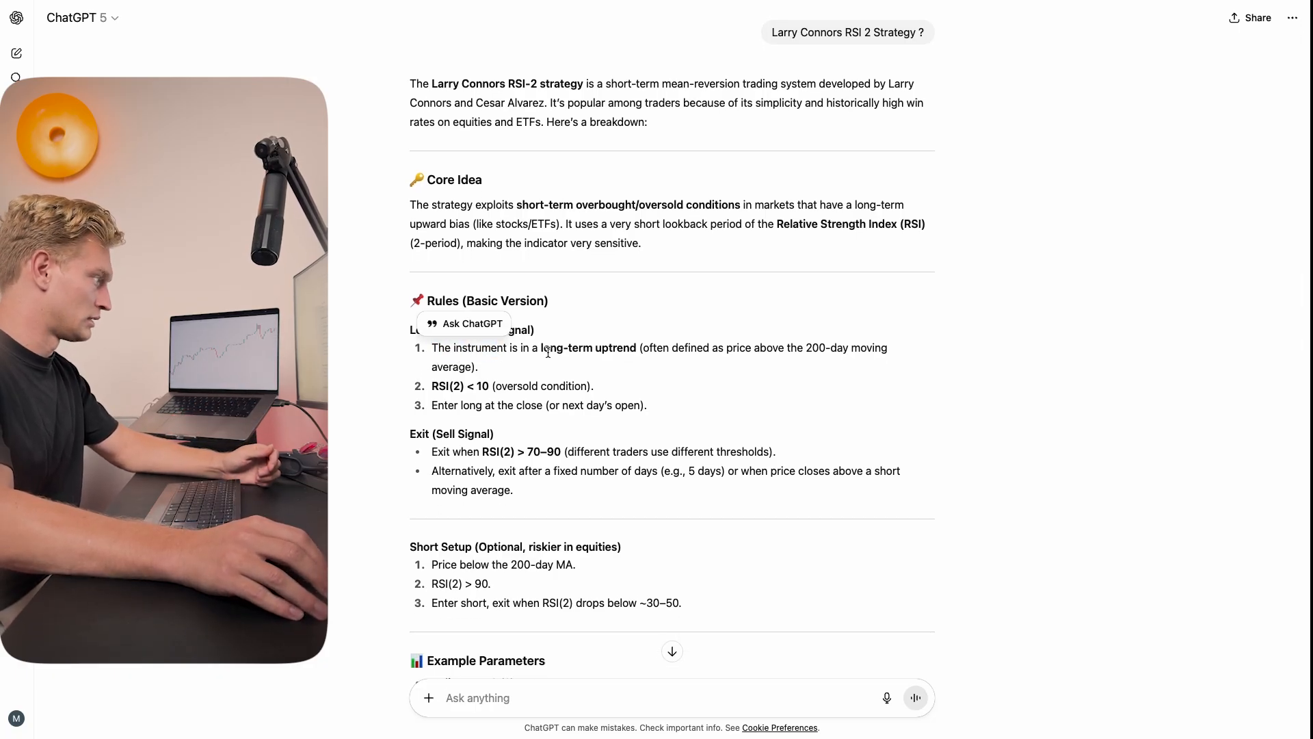
{"action": "scroll", "coordinate": [410, 352], "scroll_direction": "down", "scroll_amount": 1}
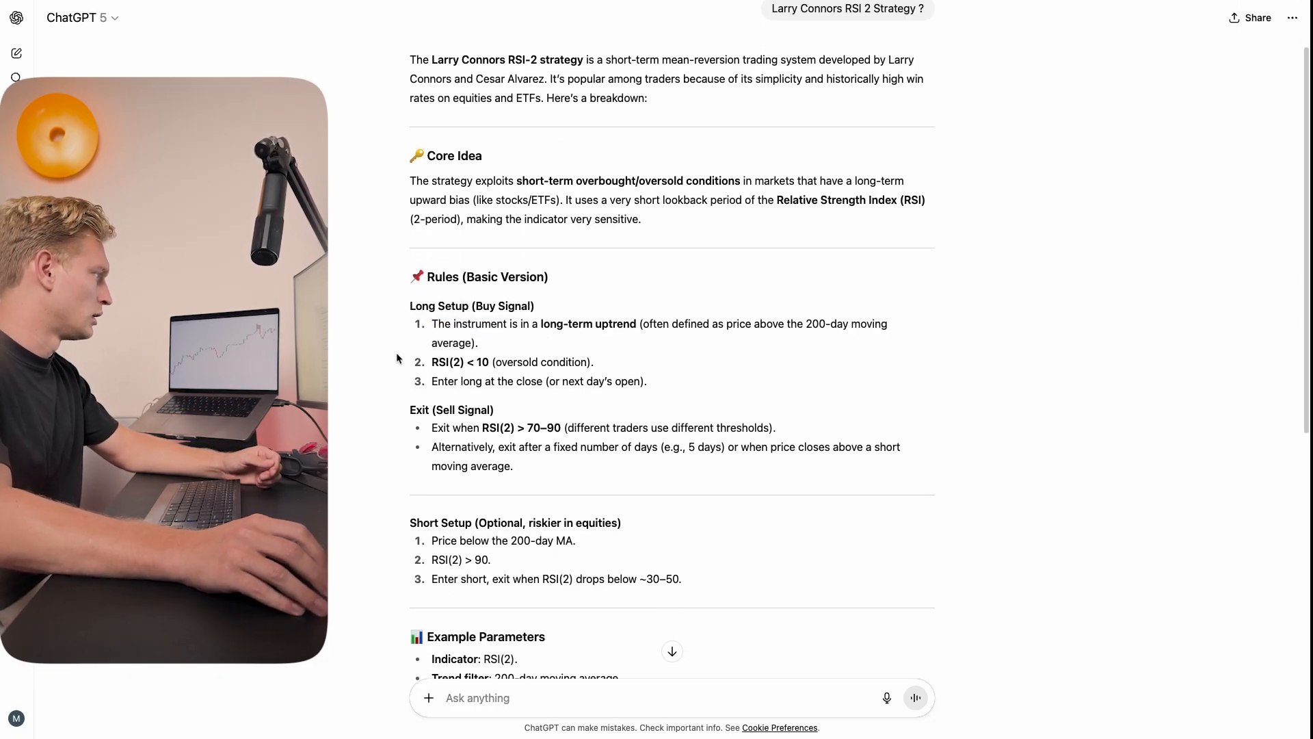
{"action": "left_click_drag", "start_coordinate": [435, 361], "coordinate": [465, 362]}
{"action": "left_click", "coordinate": [477, 363]}
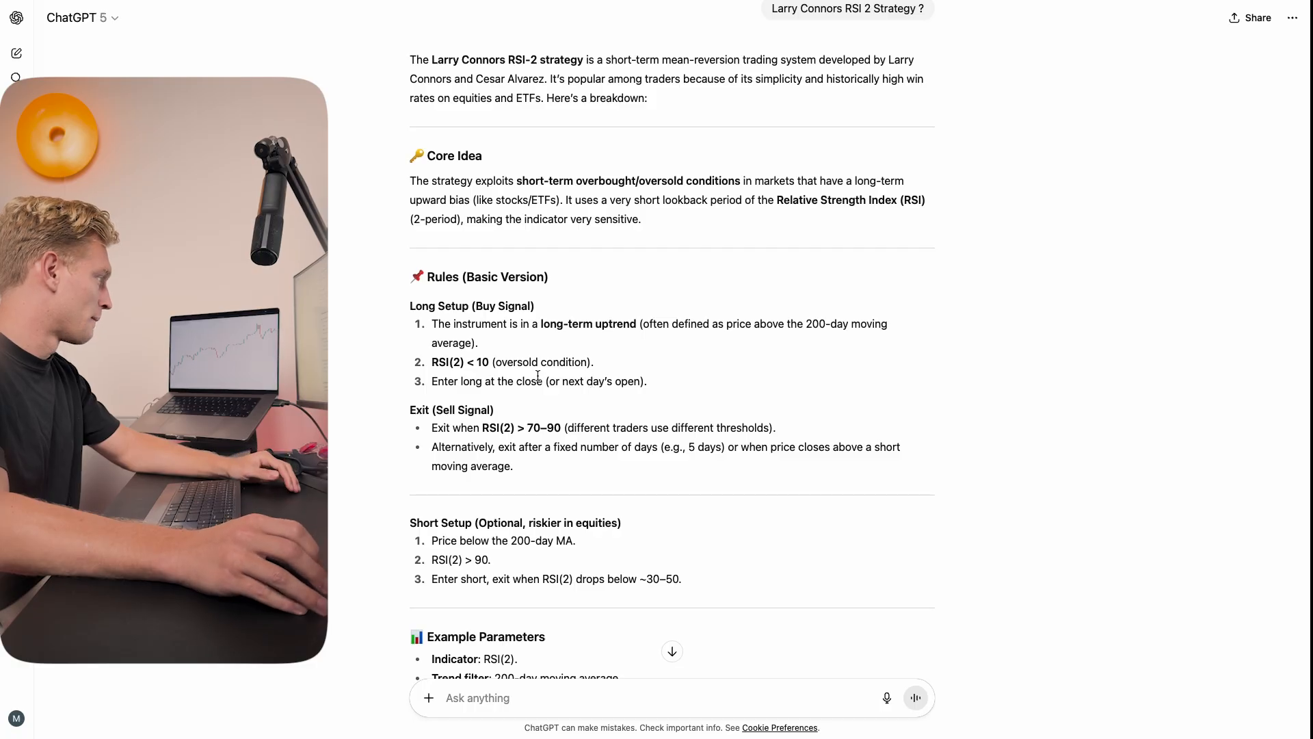
{"action": "scroll", "coordinate": [537, 377], "scroll_direction": "down", "scroll_amount": 5}
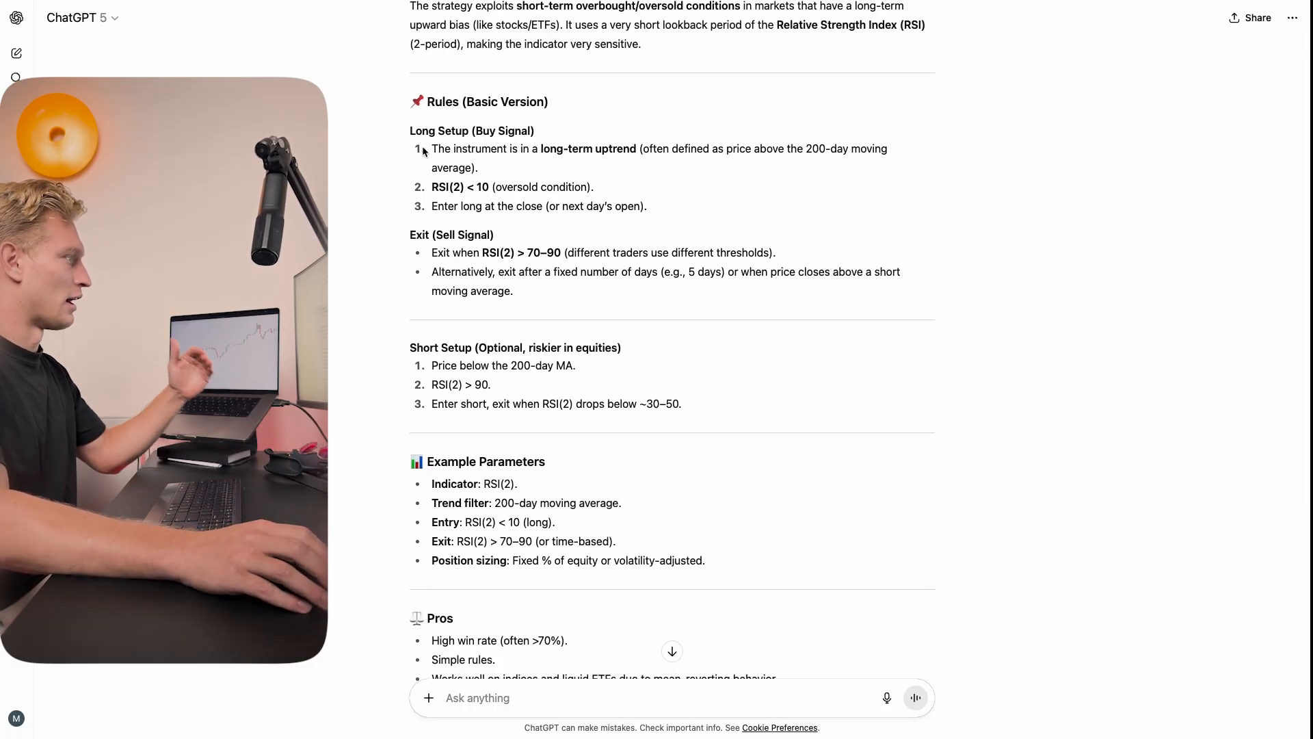
{"action": "left_click_drag", "start_coordinate": [812, 149], "coordinate": [862, 147]}
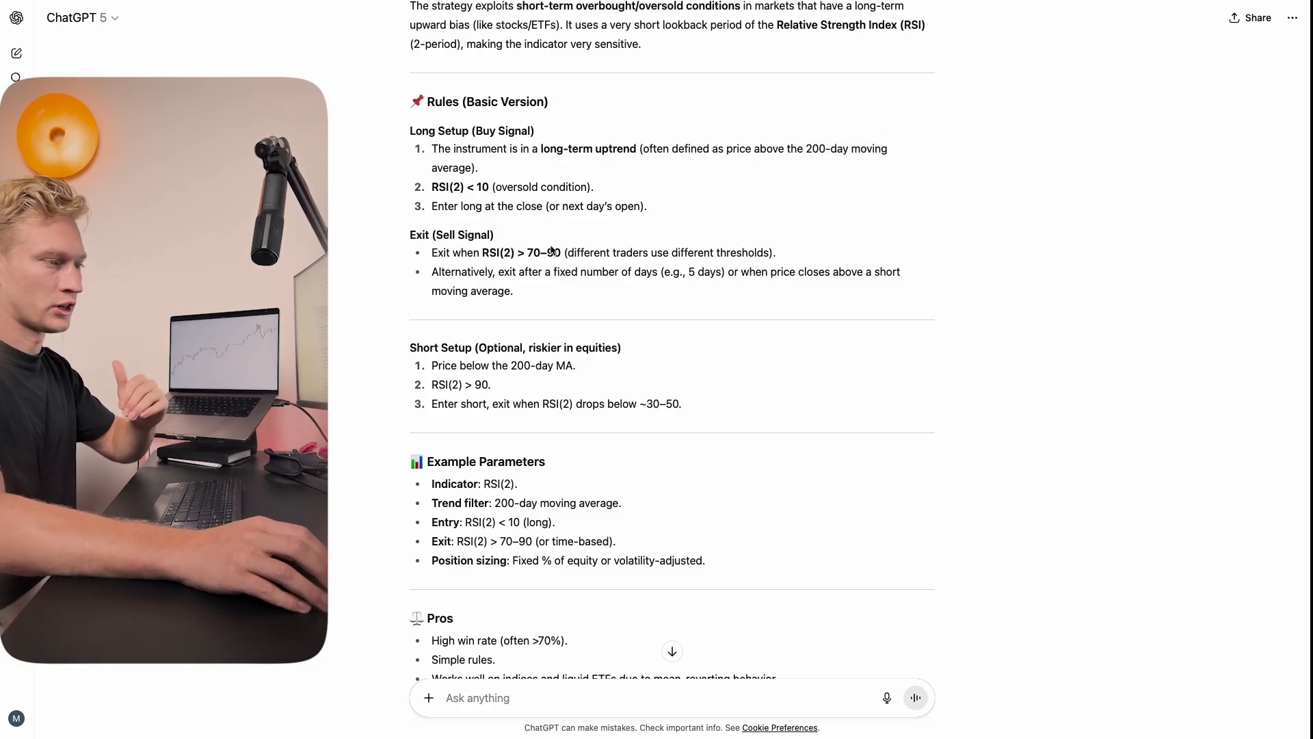
{"action": "left_click_drag", "start_coordinate": [464, 189], "coordinate": [432, 188]}
{"action": "left_click", "coordinate": [454, 193]}
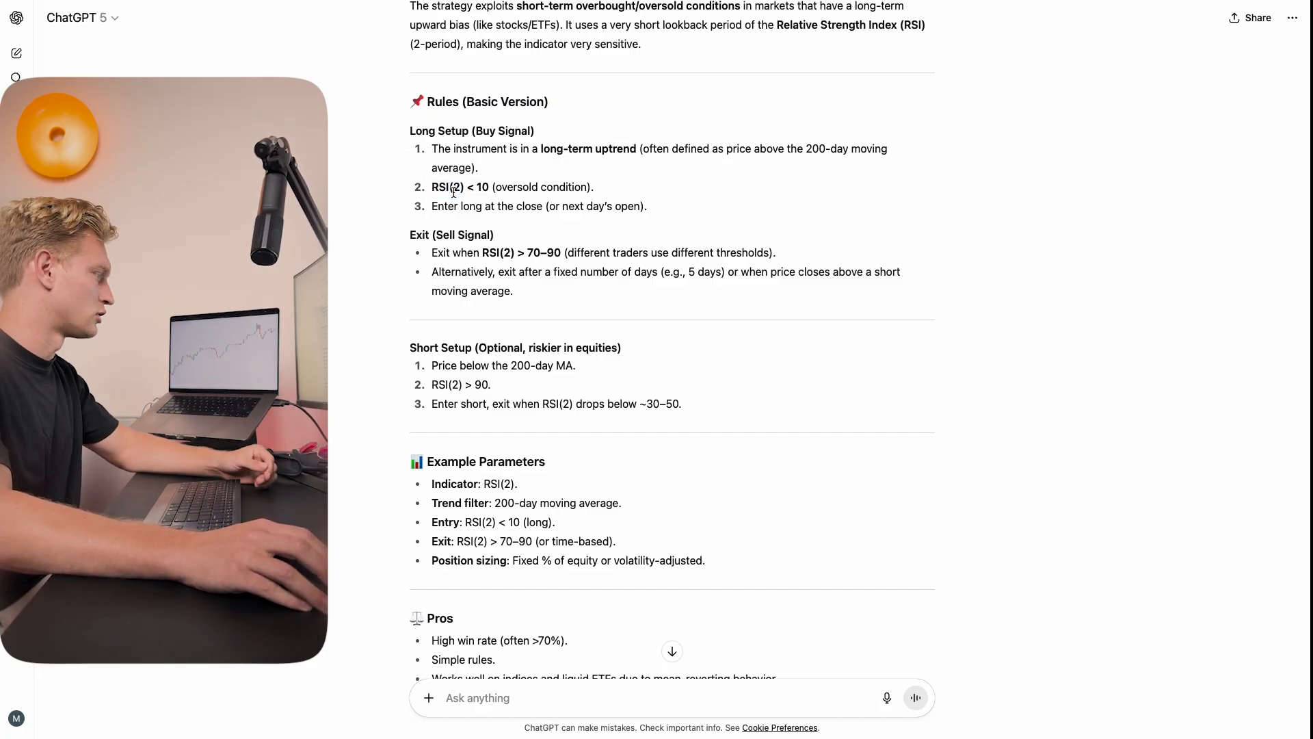
Step: Scroll through the short setup, example parameters, pros and cons of the strategy
{"action": "scroll", "coordinate": [624, 288], "scroll_direction": "down", "scroll_amount": 2}
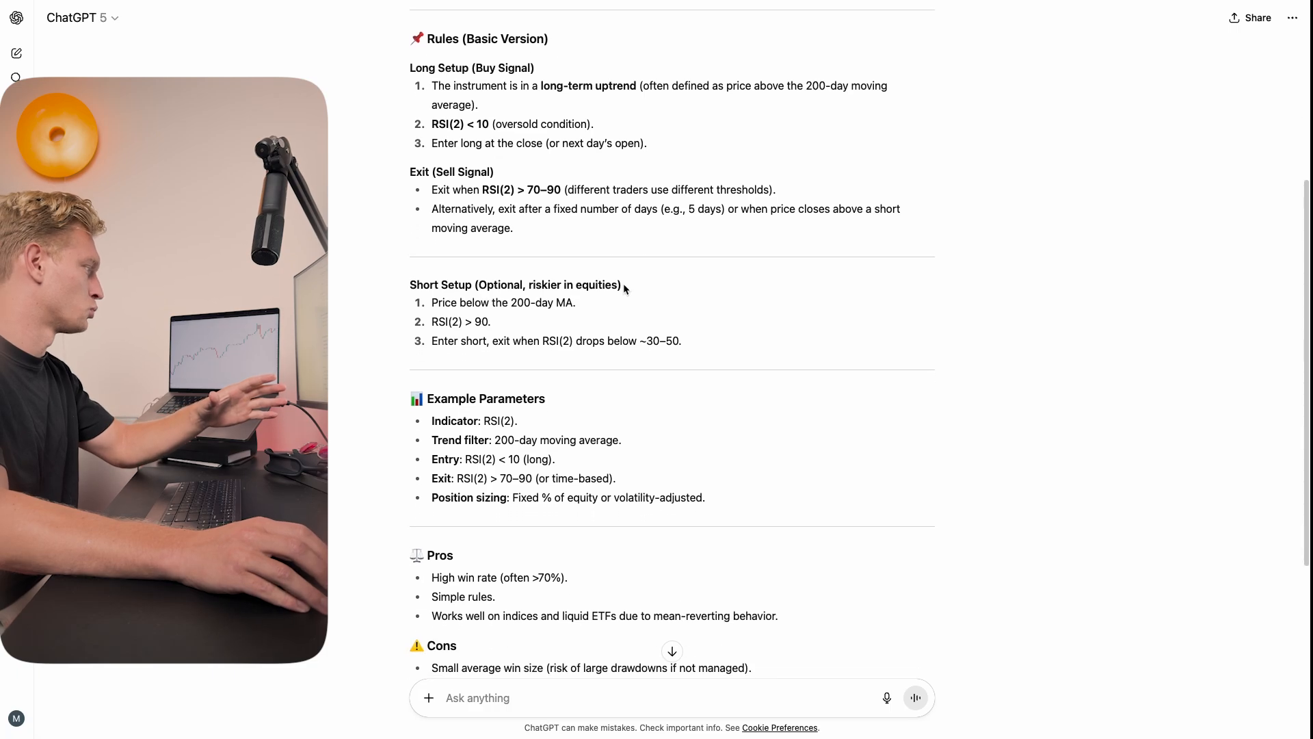
{"action": "scroll", "coordinate": [624, 287], "scroll_direction": "down", "scroll_amount": 7}
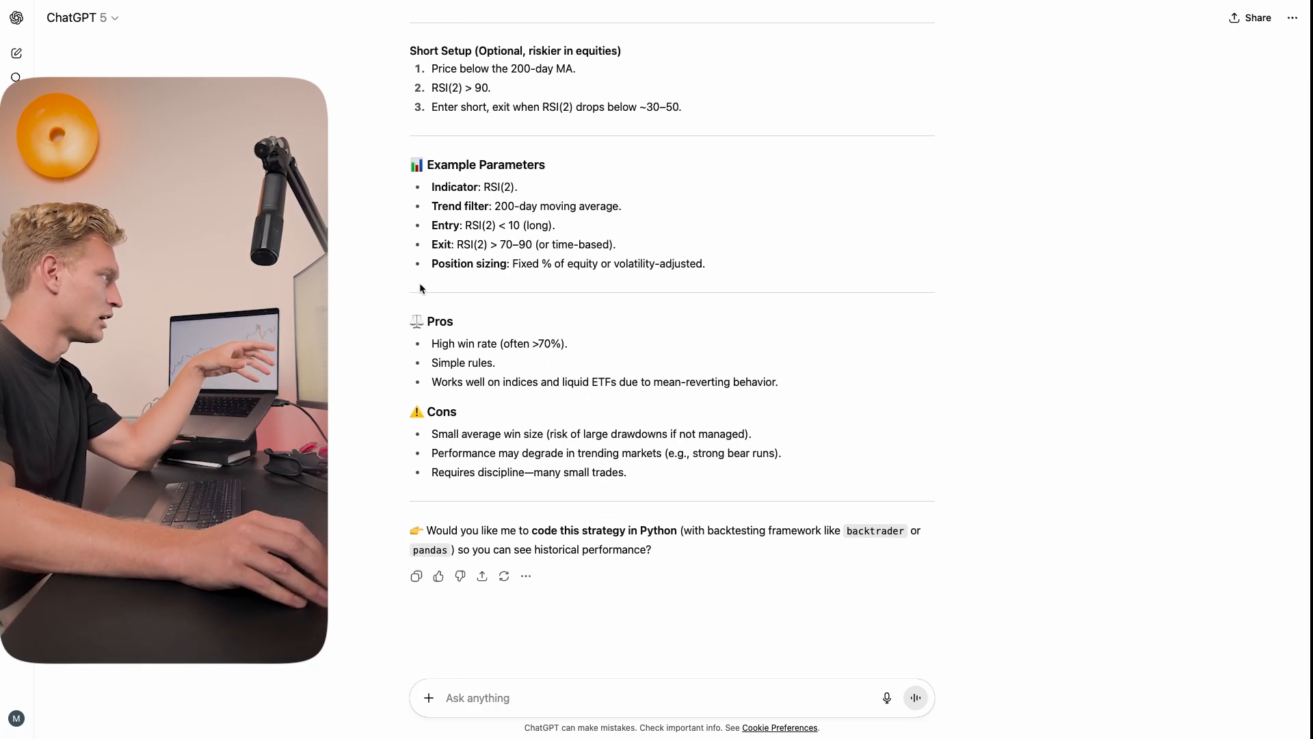
{"action": "scroll", "coordinate": [823, 241], "scroll_direction": "up", "scroll_amount": 2}
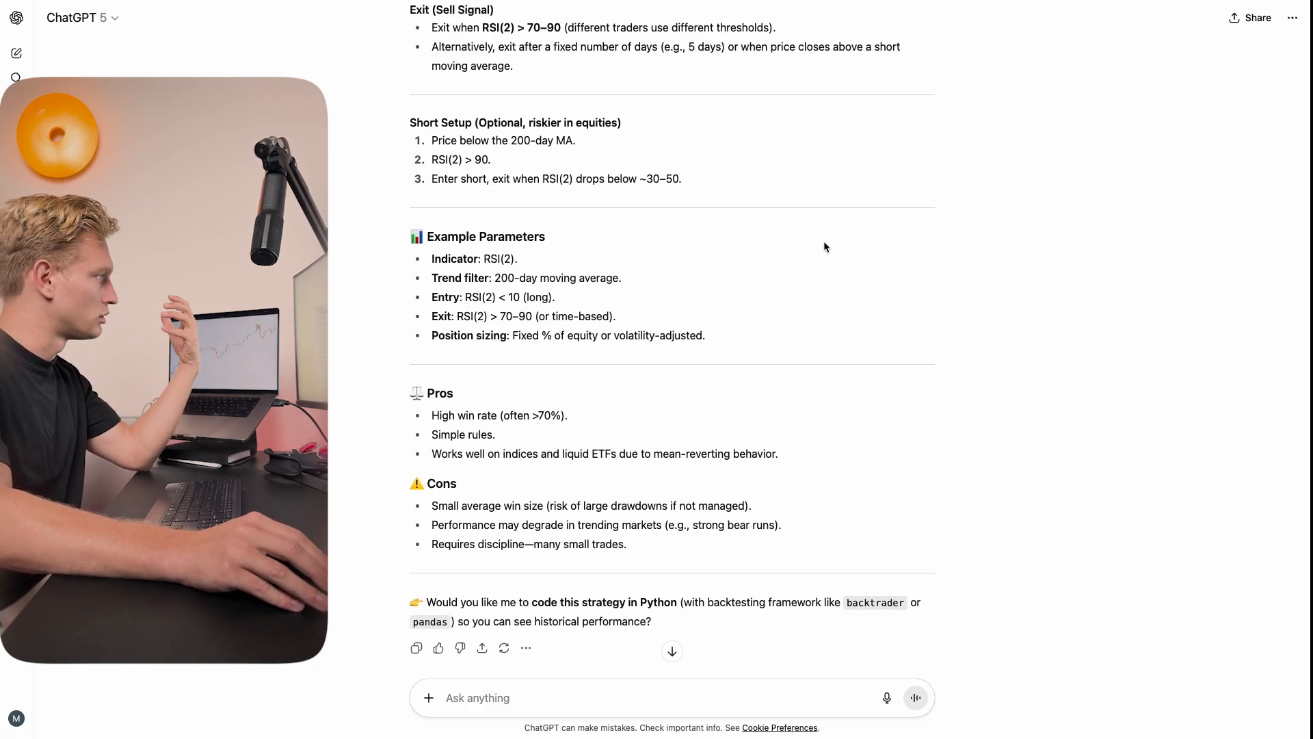
{"action": "scroll", "coordinate": [732, 227], "scroll_direction": "up", "scroll_amount": 1}
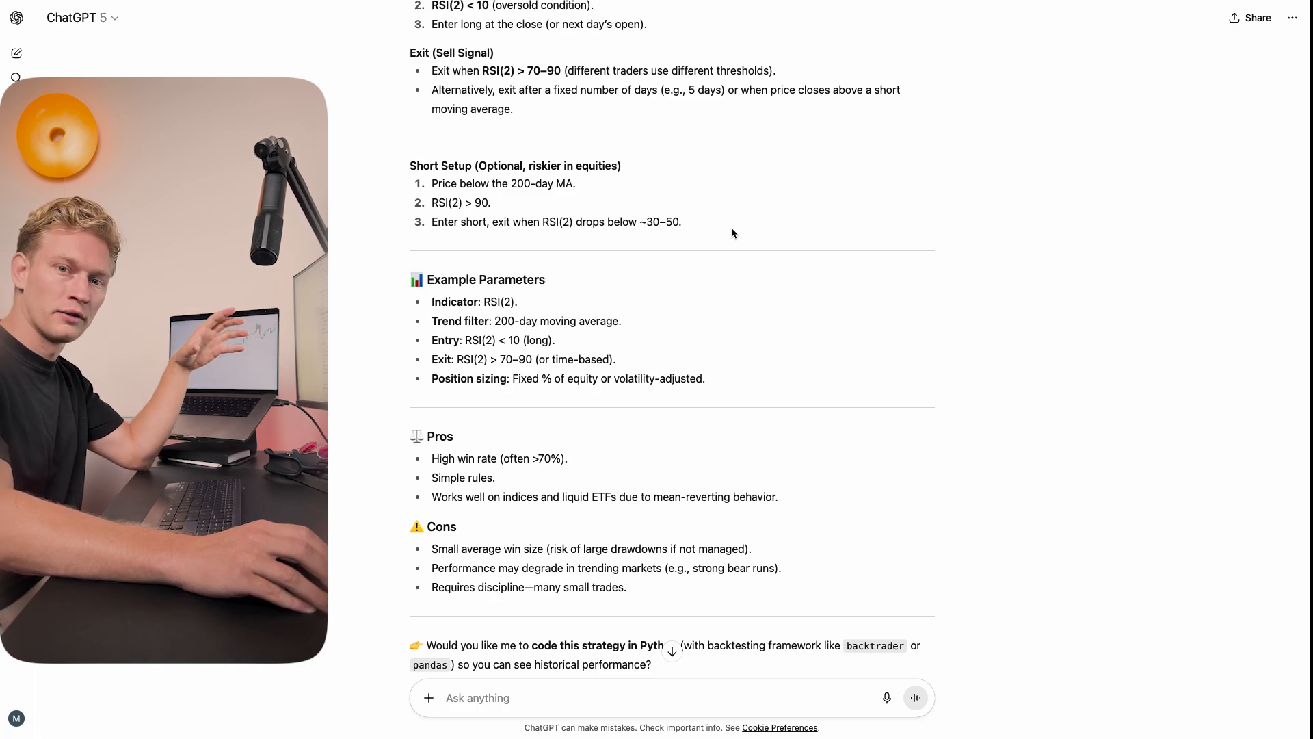
{"action": "scroll", "coordinate": [732, 232], "scroll_direction": "up", "scroll_amount": 1}
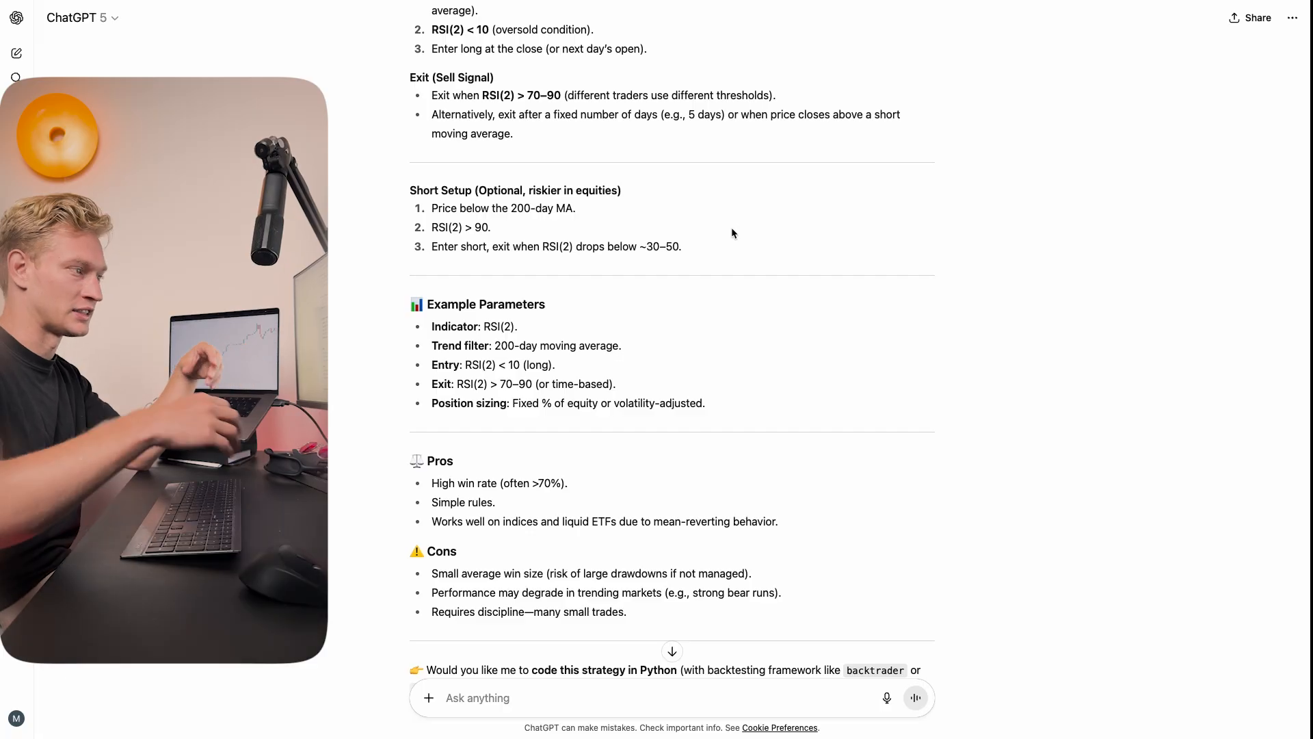
{"action": "scroll", "coordinate": [732, 232], "scroll_direction": "up", "scroll_amount": 12}
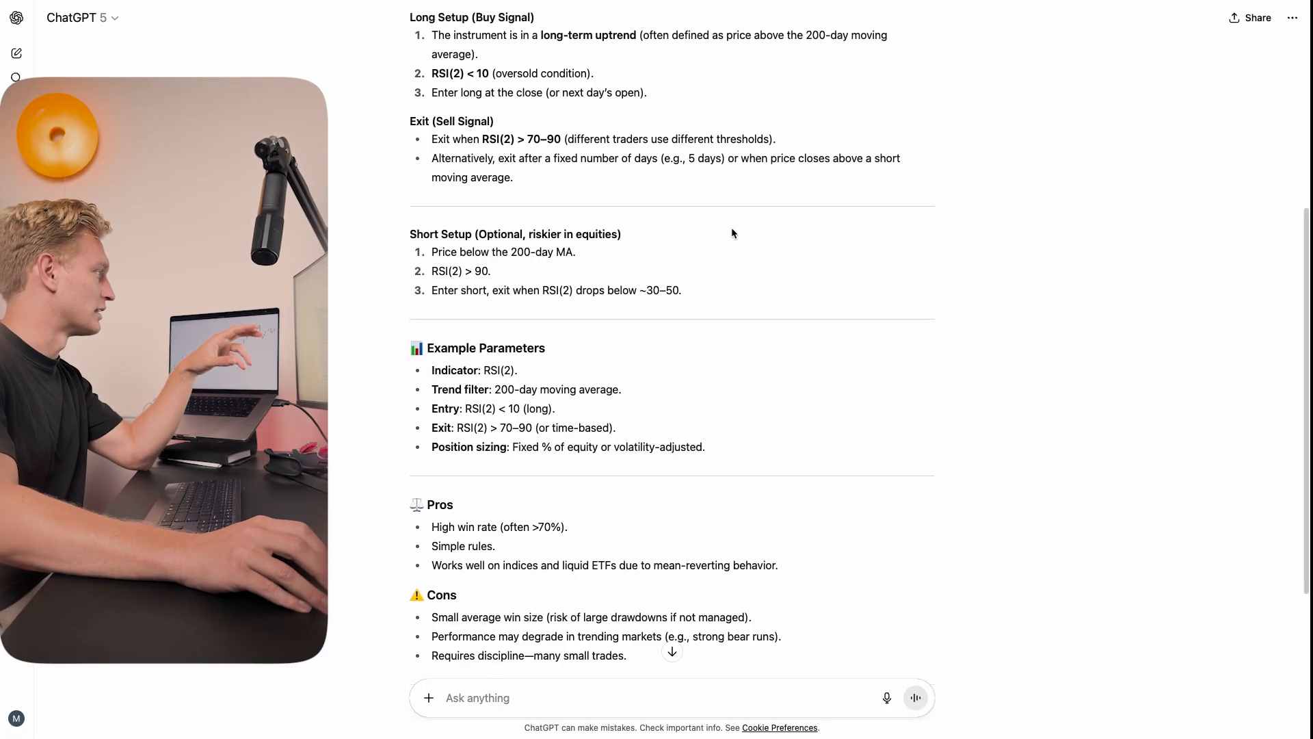
Step: Switch to the USDJPY chart tab and examine the March 2024 pullback to the moving average with the RSI below
{"action": "mouse_move", "coordinate": [519, 6]}
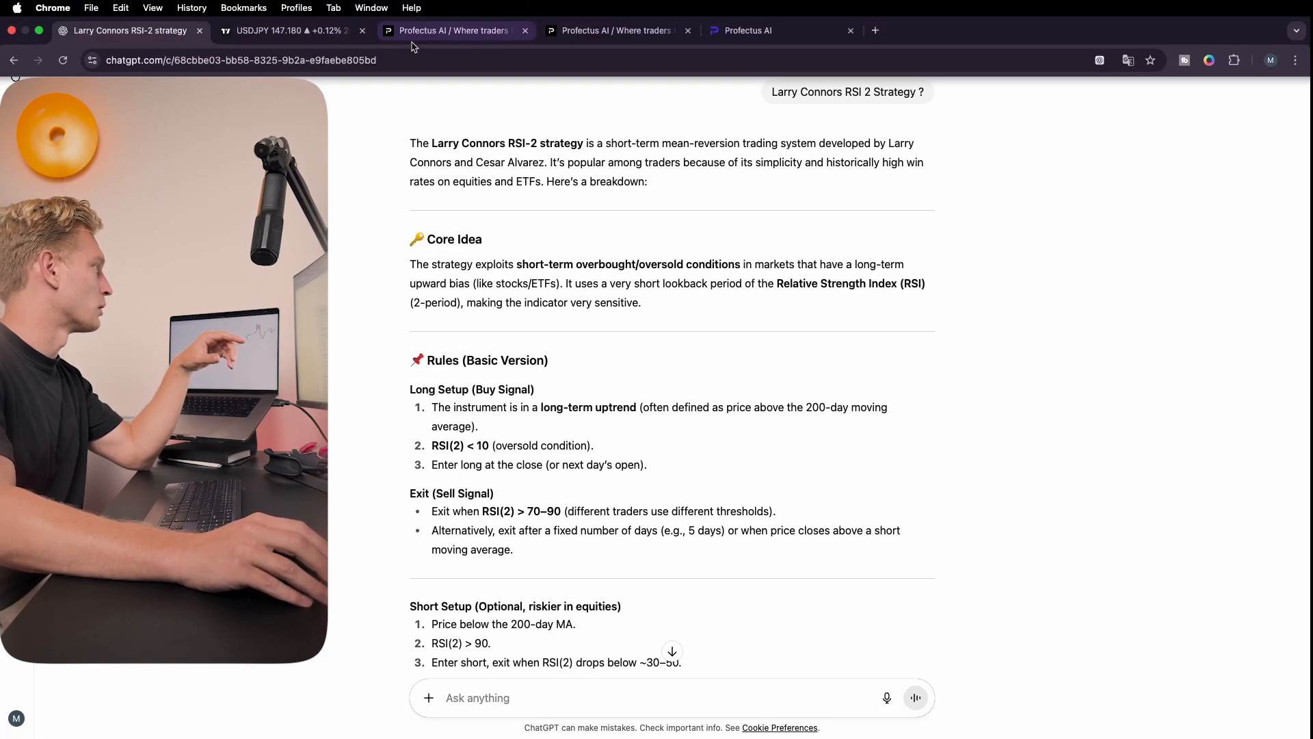
{"action": "left_click", "coordinate": [294, 38]}
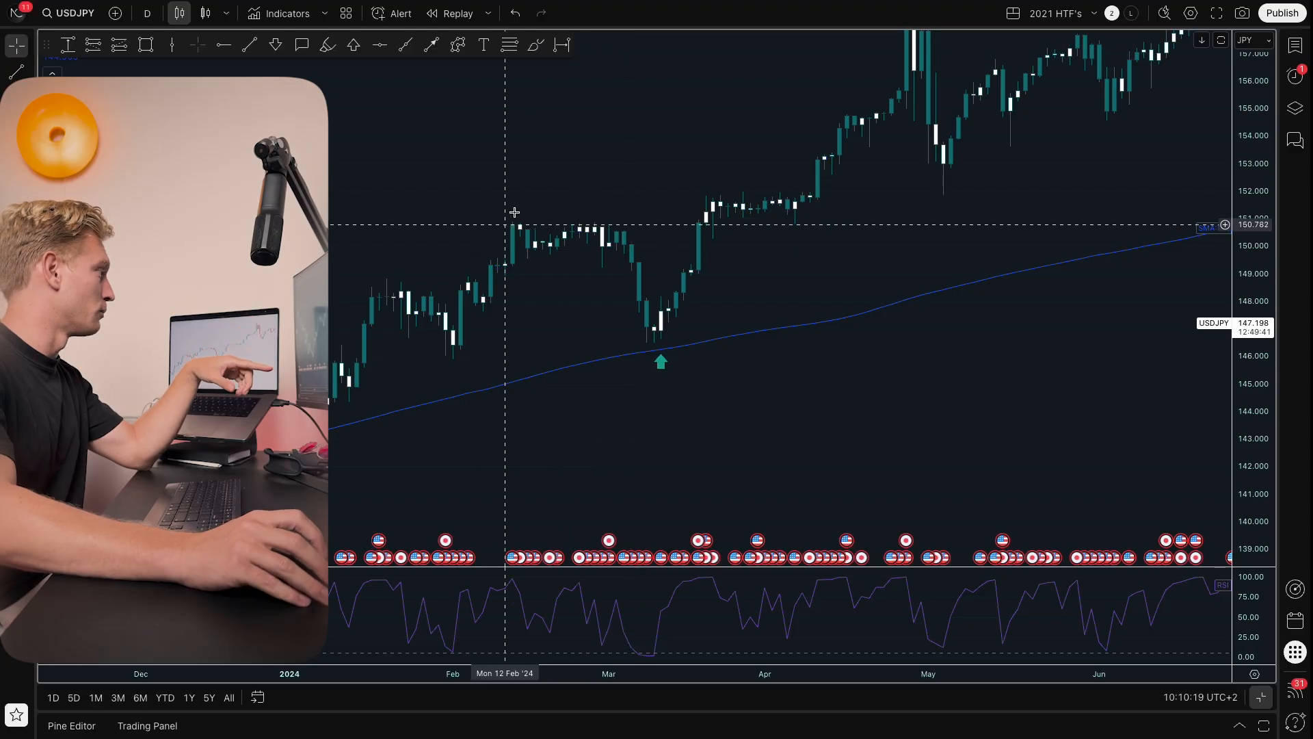
{"action": "scroll", "coordinate": [684, 191], "scroll_direction": "down", "scroll_amount": 3}
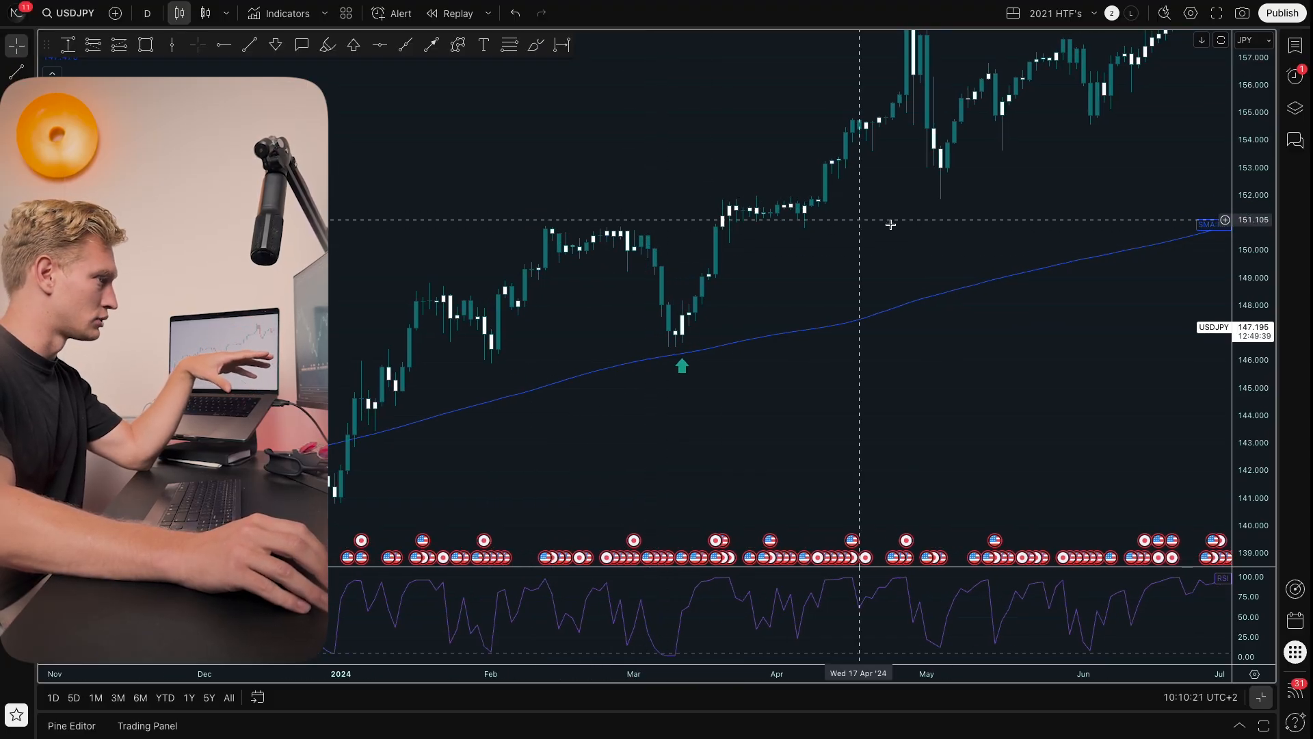
{"action": "left_click_drag", "start_coordinate": [944, 267], "coordinate": [937, 269]}
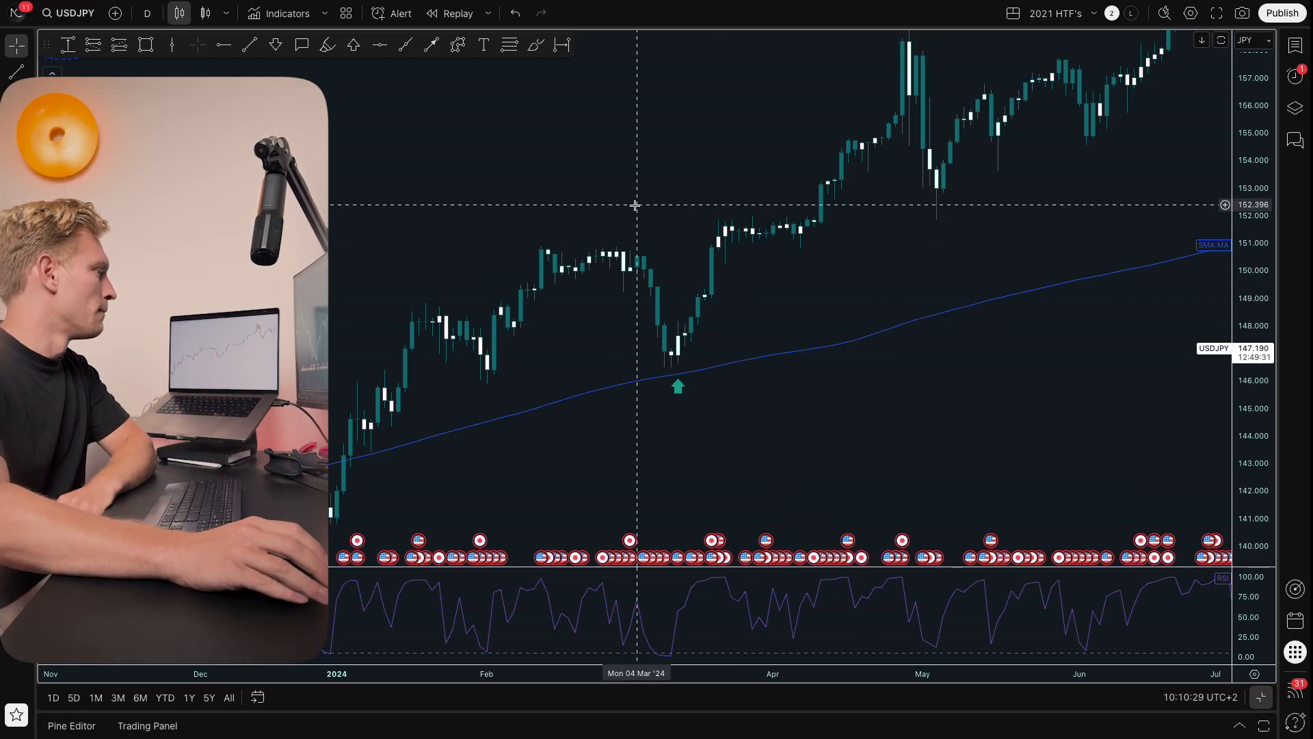
{"action": "scroll", "coordinate": [634, 205], "scroll_direction": "up", "scroll_amount": 1}
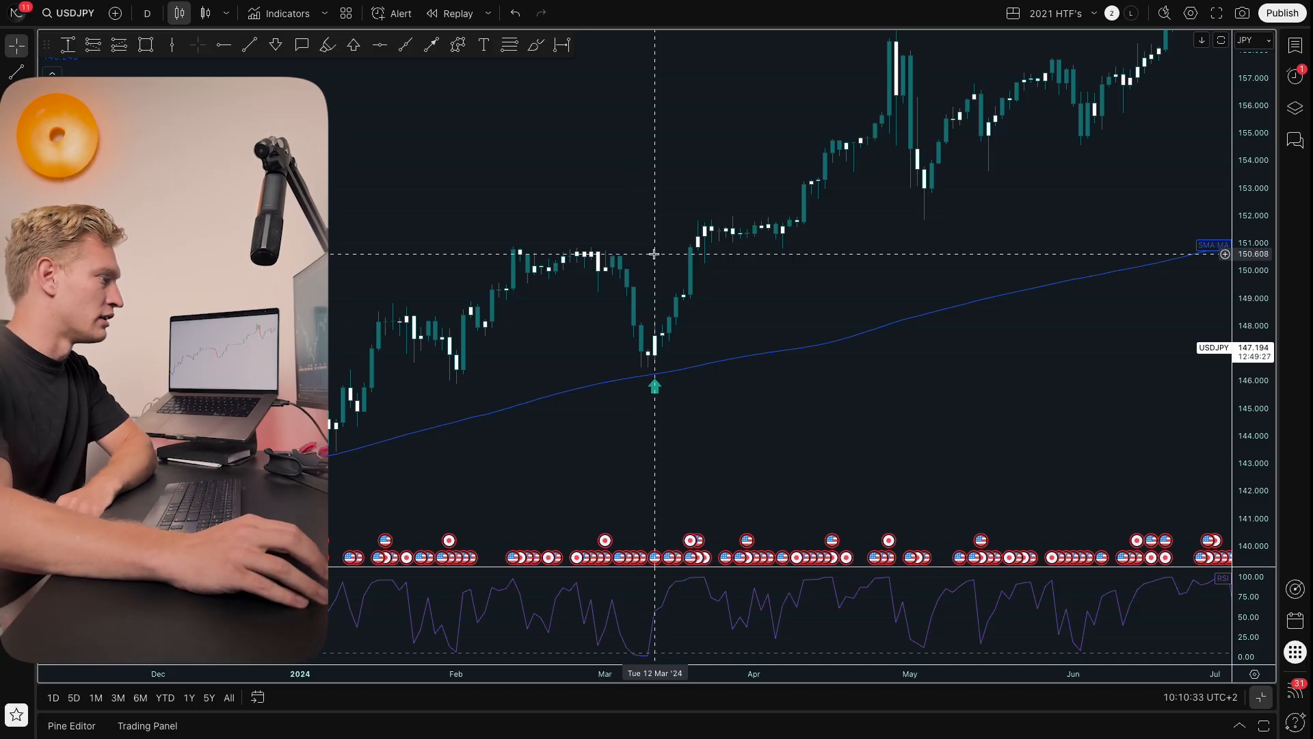
{"action": "left_click_drag", "start_coordinate": [661, 253], "coordinate": [669, 253]}
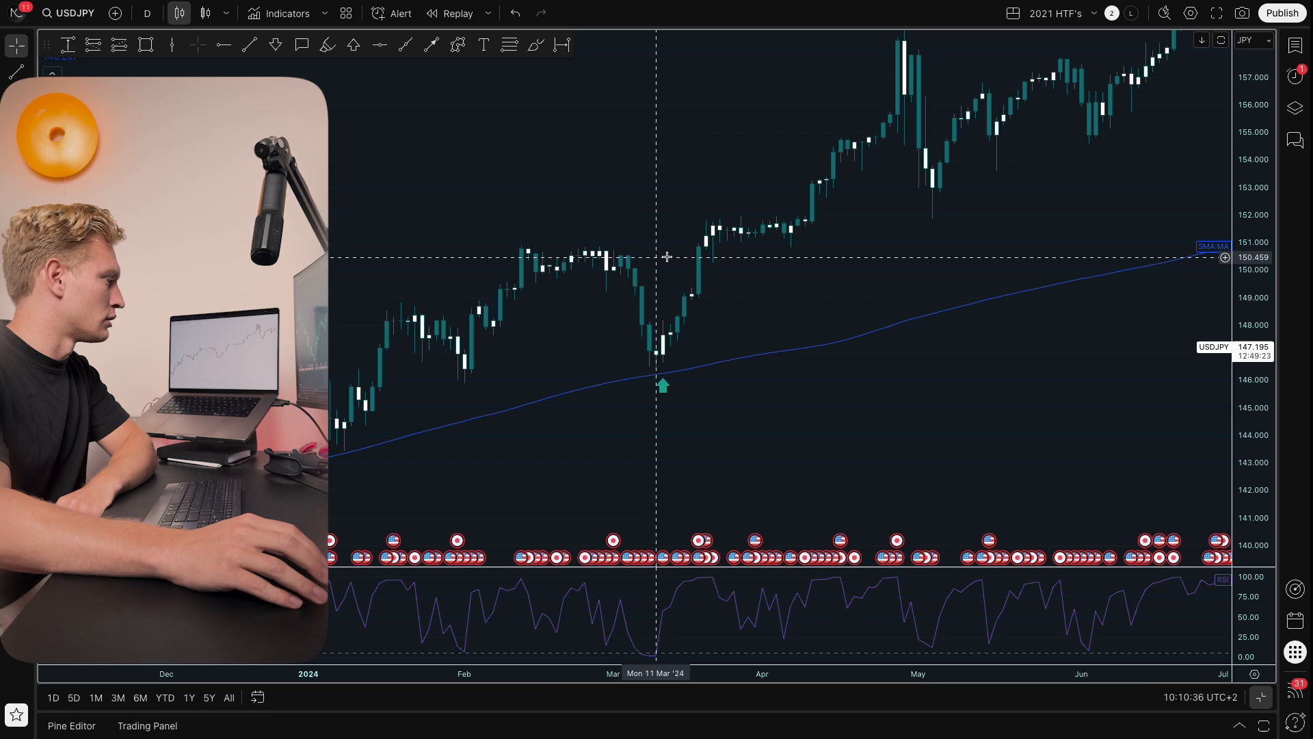
{"action": "left_click_drag", "start_coordinate": [674, 242], "coordinate": [703, 238]}
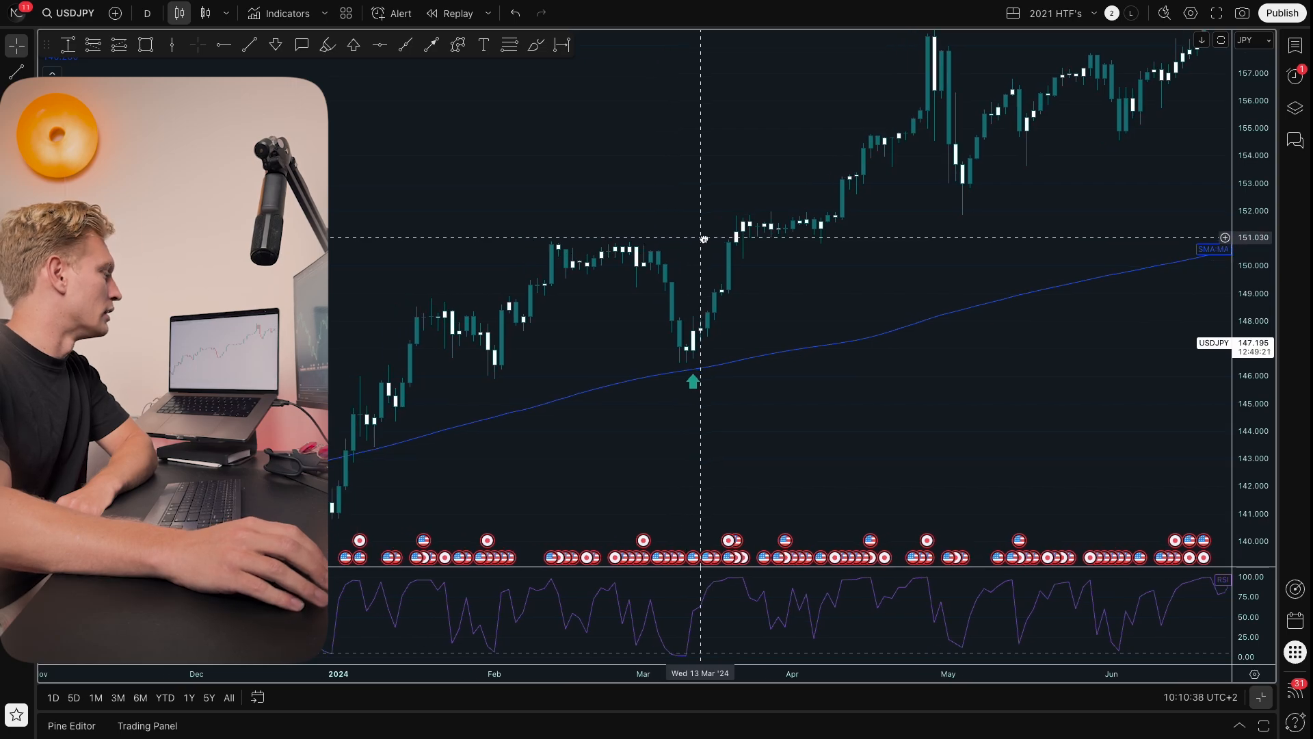
{"action": "scroll", "coordinate": [753, 264], "scroll_direction": "up", "scroll_amount": 1}
{"action": "left_click_drag", "start_coordinate": [805, 301], "coordinate": [856, 297]}
{"action": "left_click_drag", "start_coordinate": [841, 401], "coordinate": [708, 342]}
{"action": "scroll", "coordinate": [730, 321], "scroll_direction": "down", "scroll_amount": 4}
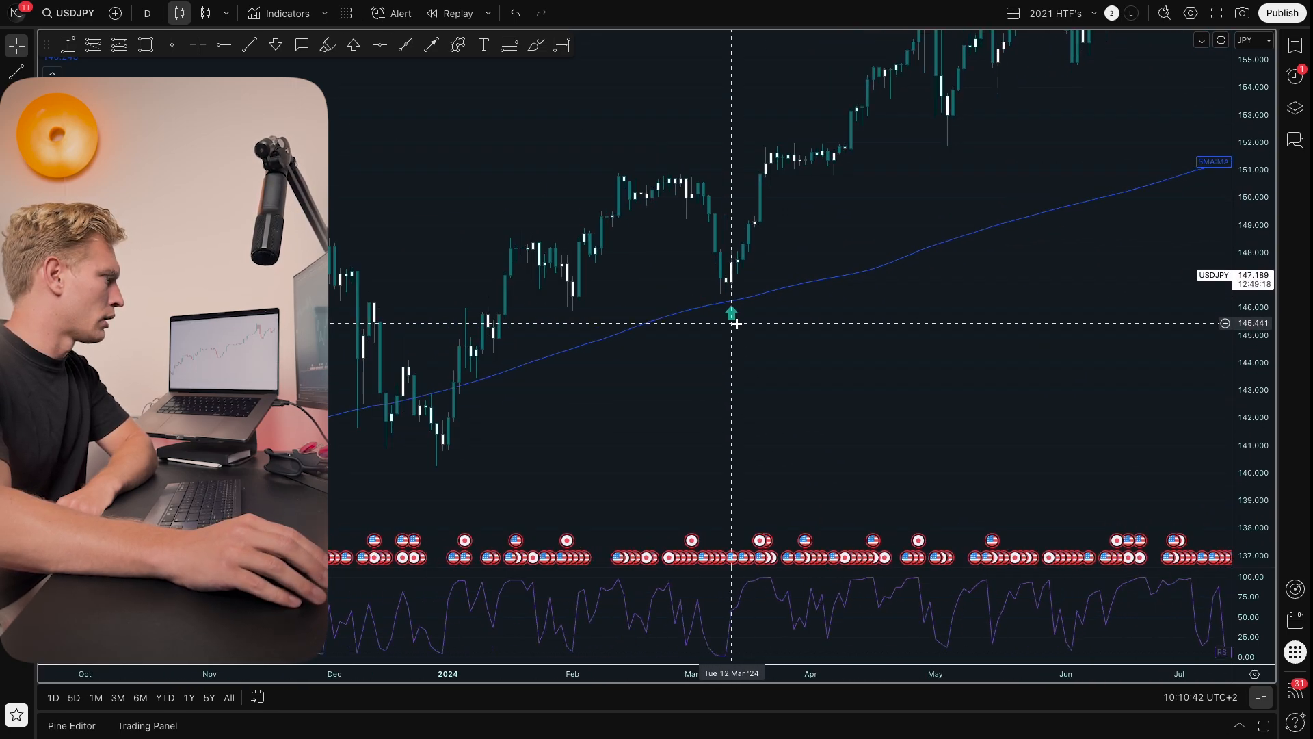
{"action": "left_click_drag", "start_coordinate": [884, 361], "coordinate": [821, 377]}
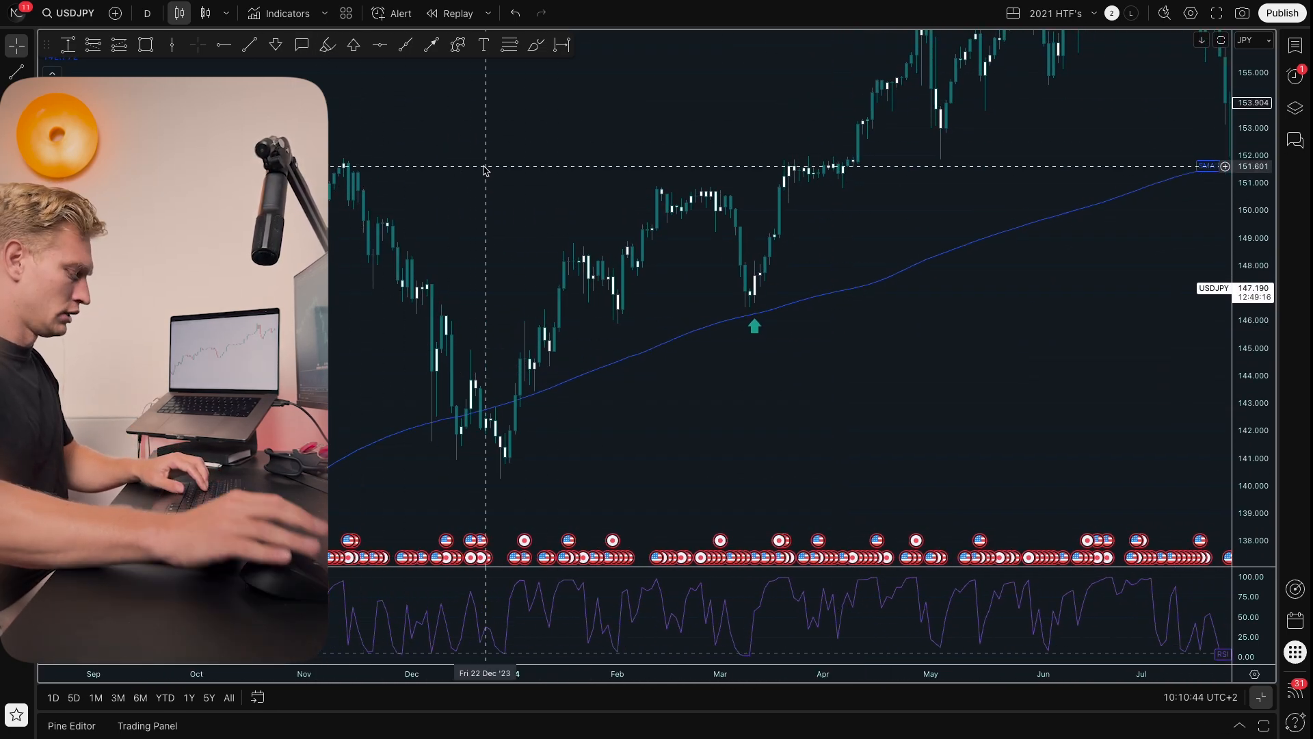
Step: Search the indicators for rsi and pick Relative Strength Index
{"action": "key", "text": "slash"}
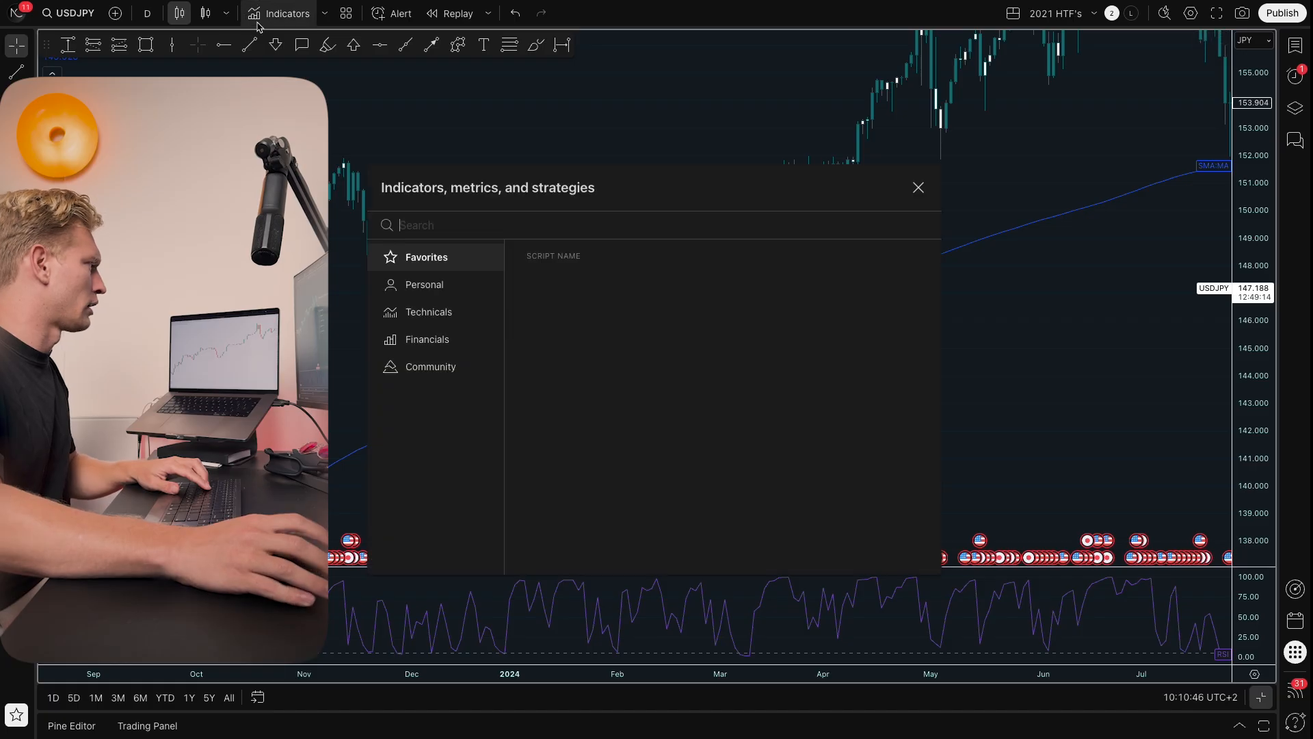
{"action": "type", "text": "rsi"}
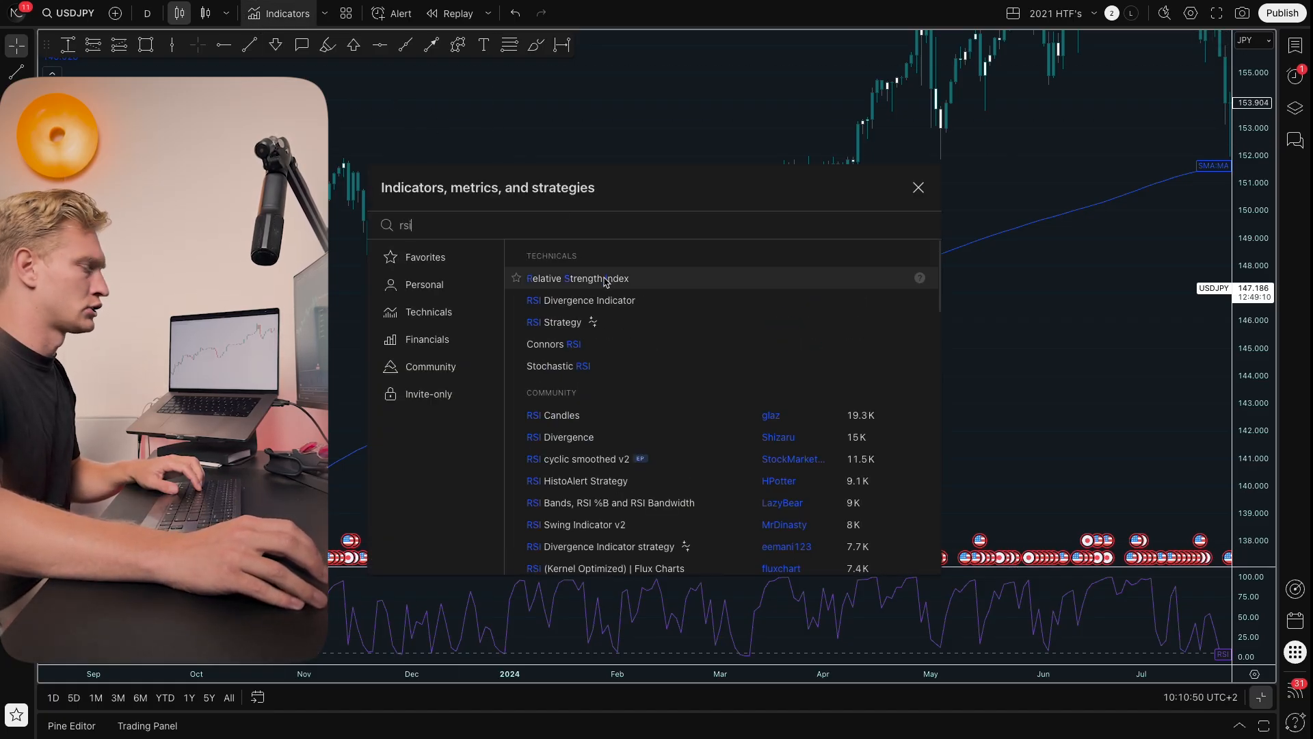
{"action": "left_click", "coordinate": [690, 136]}
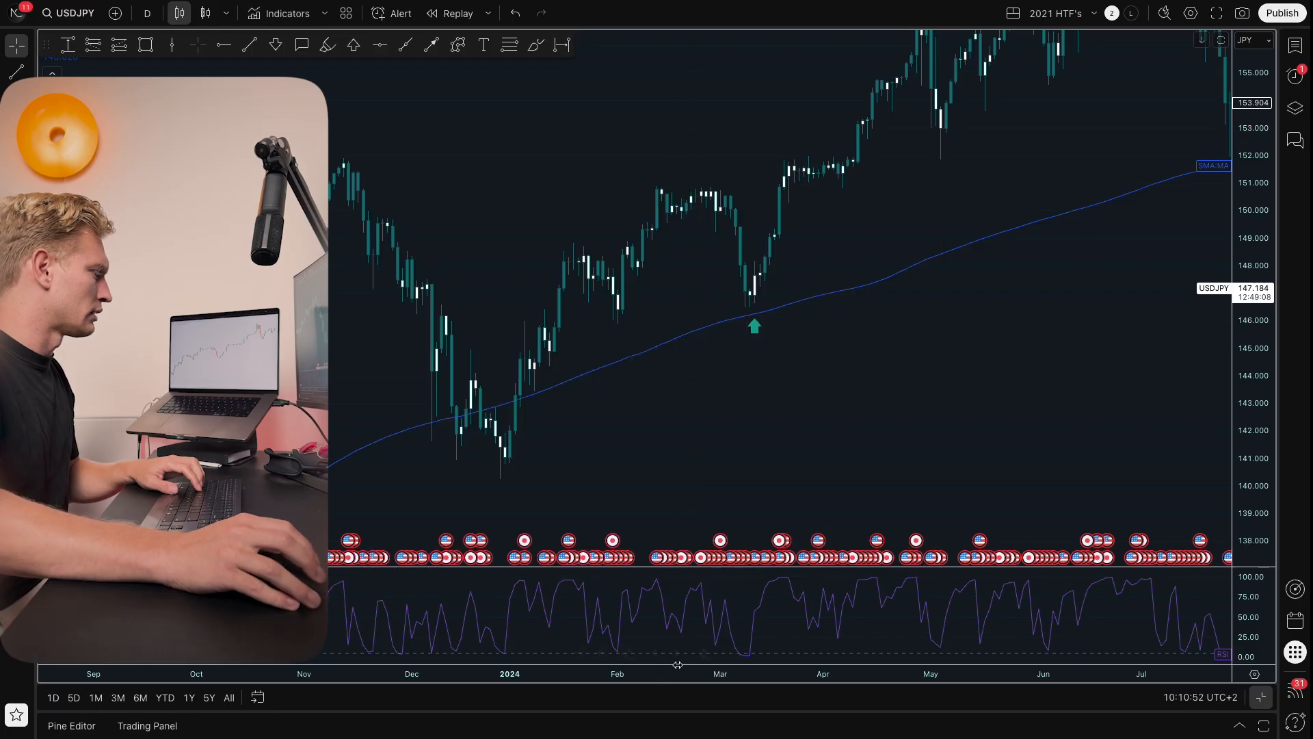
Step: Open the RSI indicator's settings, review the Style and Inputs tabs with RSI Length 2, and confirm
{"action": "double_click", "coordinate": [666, 610]}
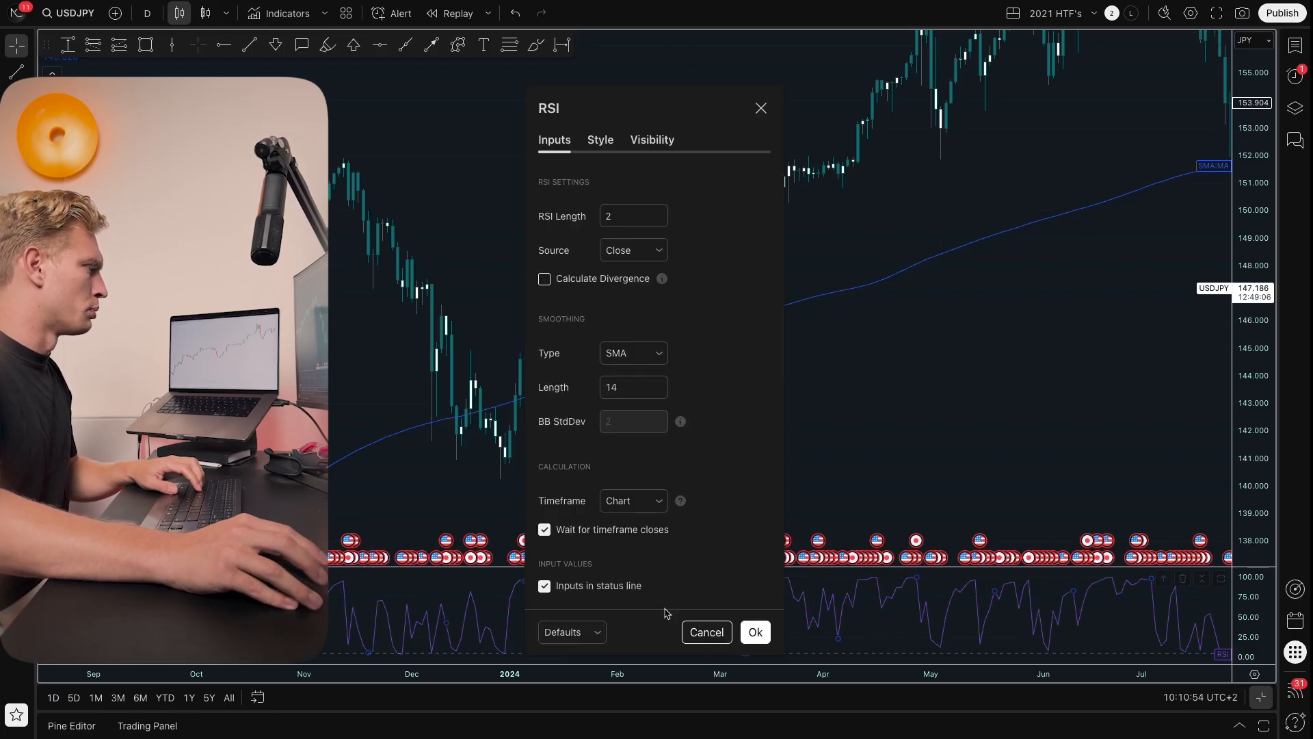
{"action": "left_click", "coordinate": [600, 140]}
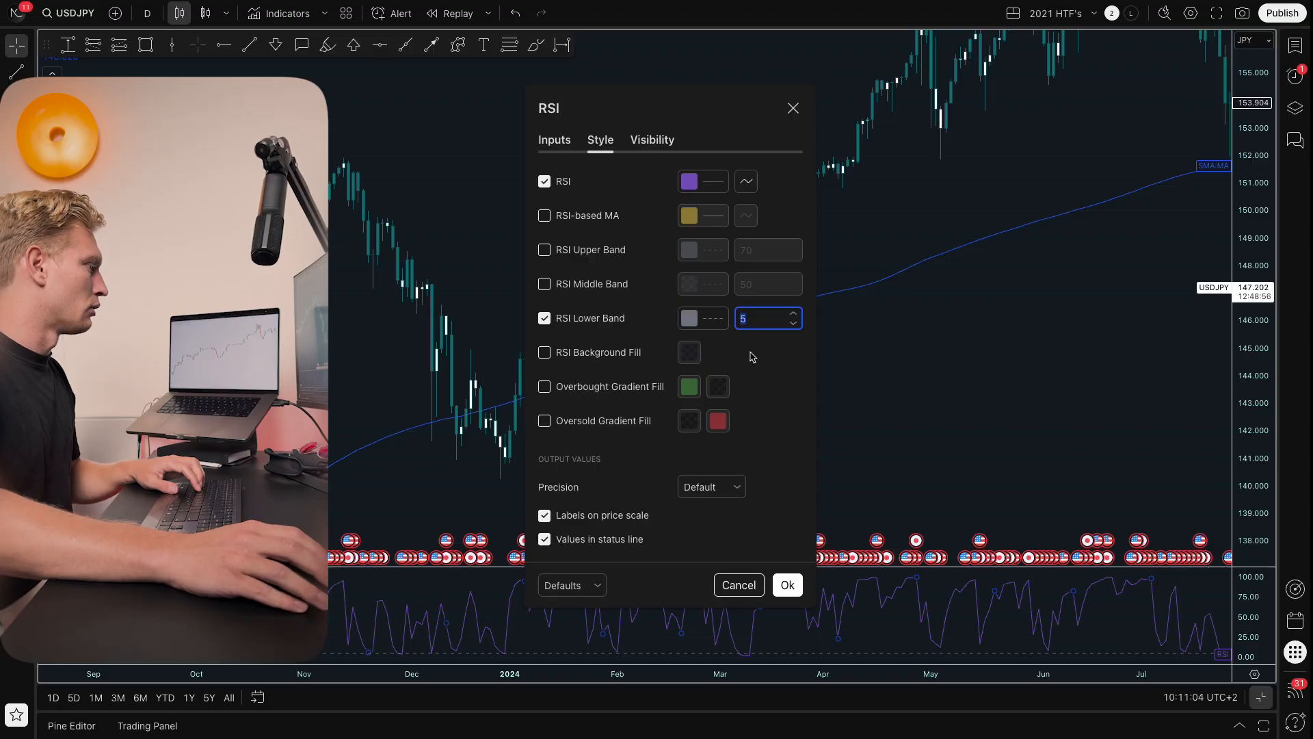
{"action": "left_click", "coordinate": [554, 139]}
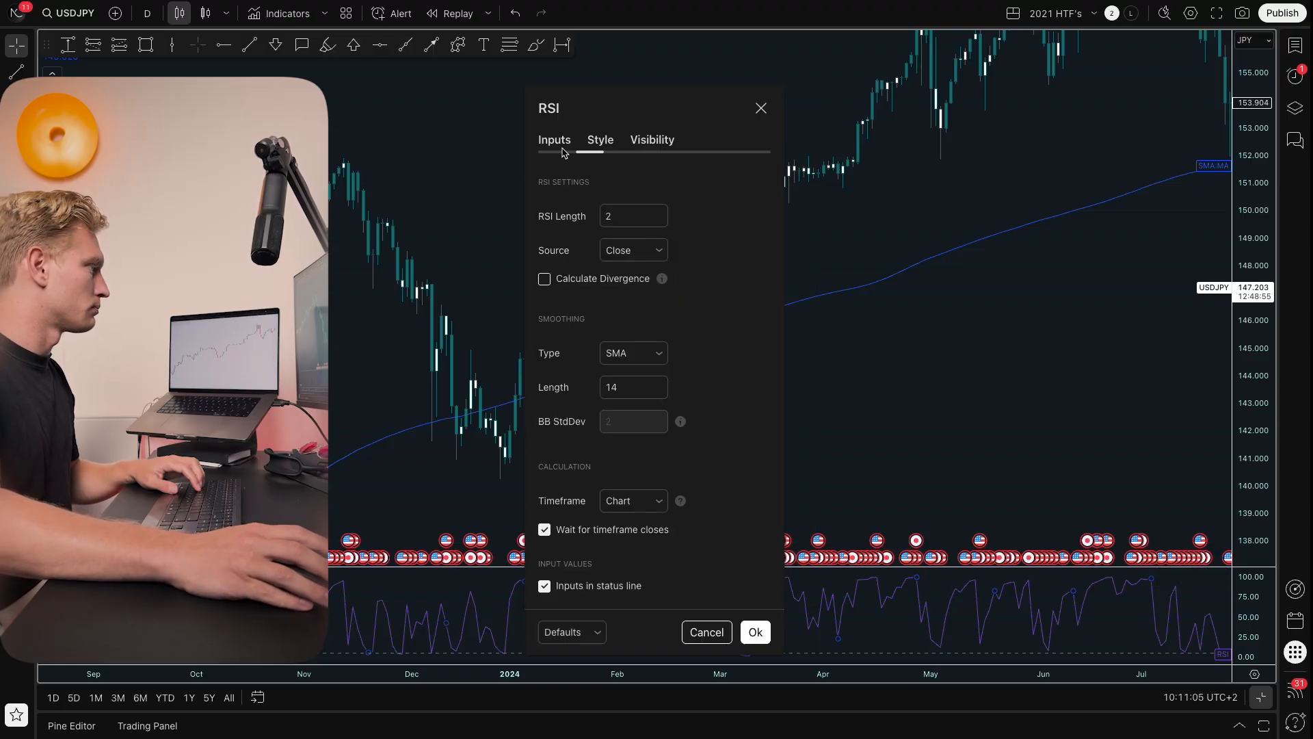
{"action": "double_click", "coordinate": [629, 216]}
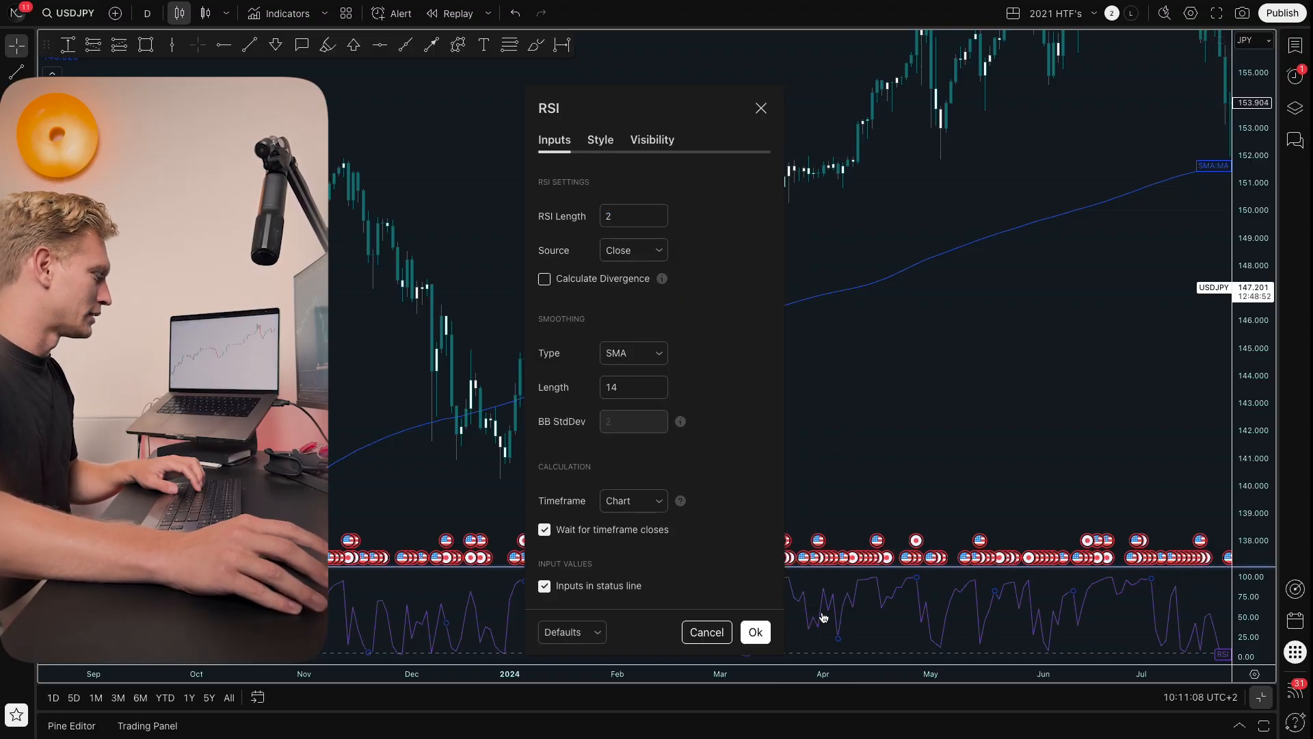
{"action": "left_click", "coordinate": [755, 632]}
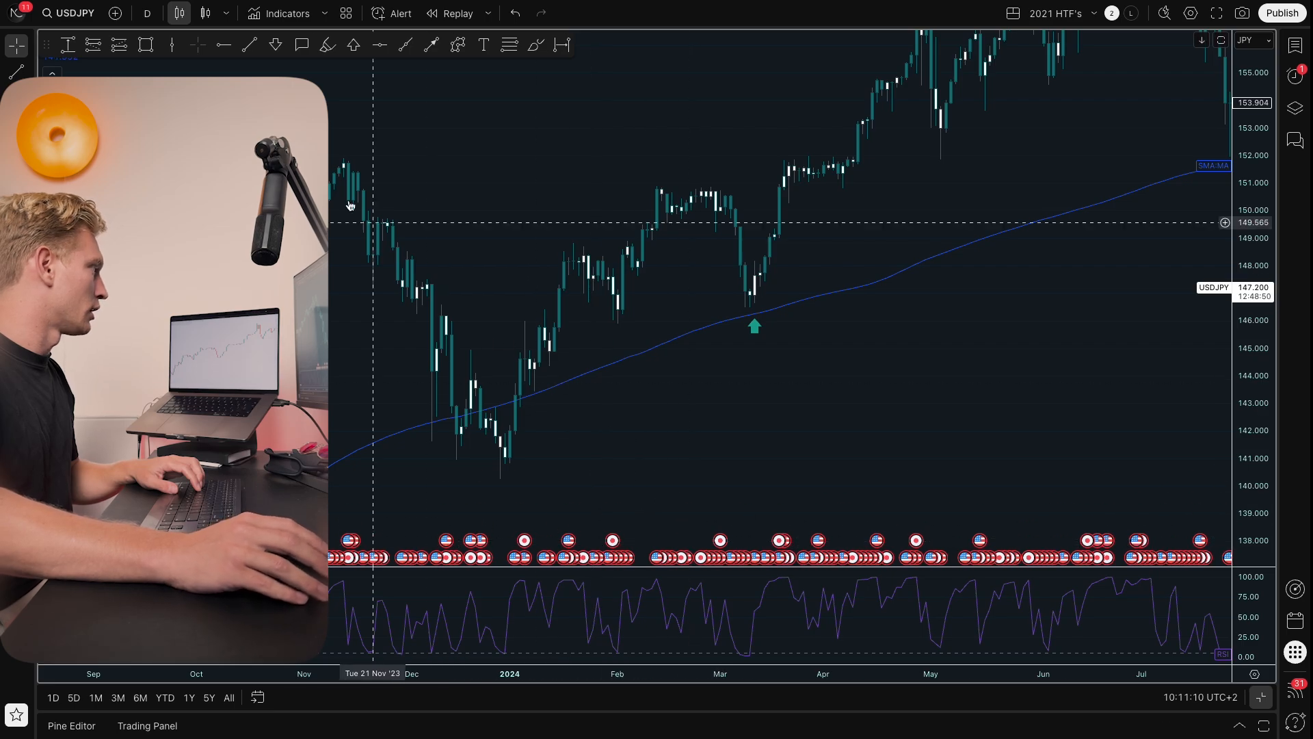
Step: Search the indicators for moving average and close the list
{"action": "left_click", "coordinate": [280, 13]}
{"action": "type", "text": "moving average"}
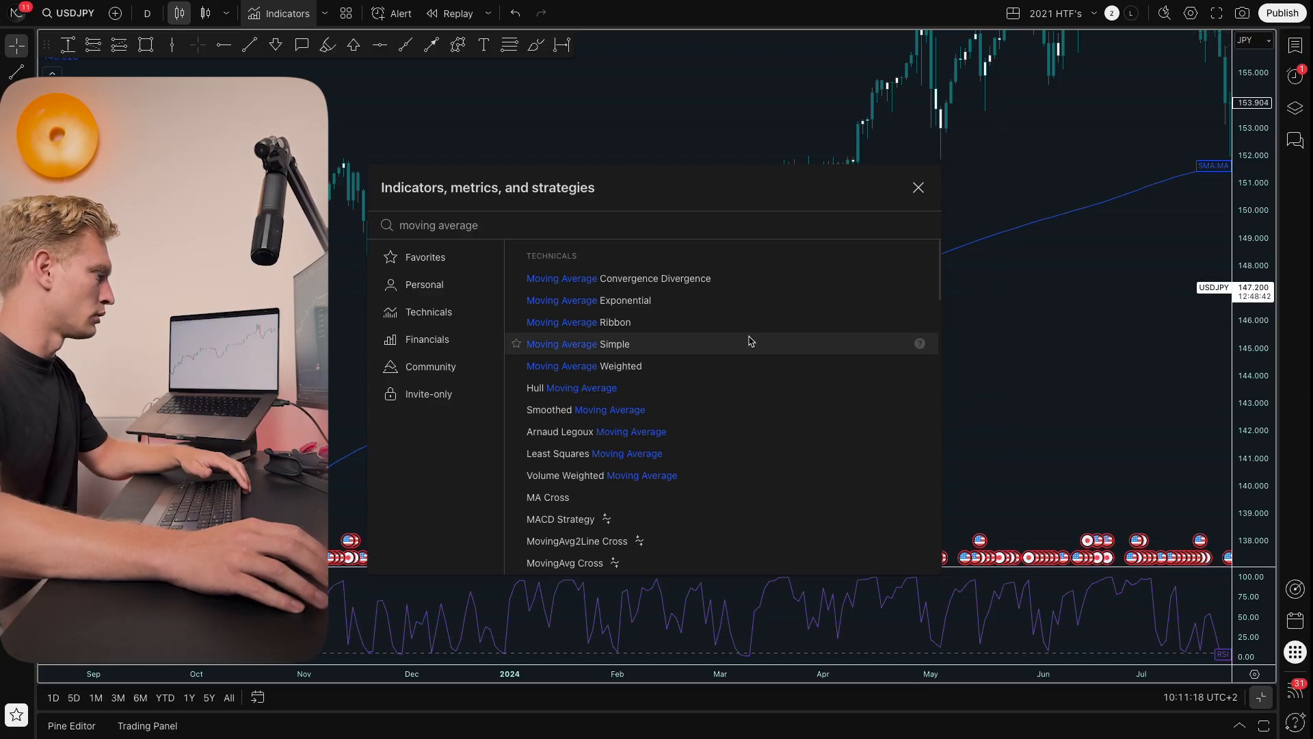
{"action": "left_click", "coordinate": [1057, 276]}
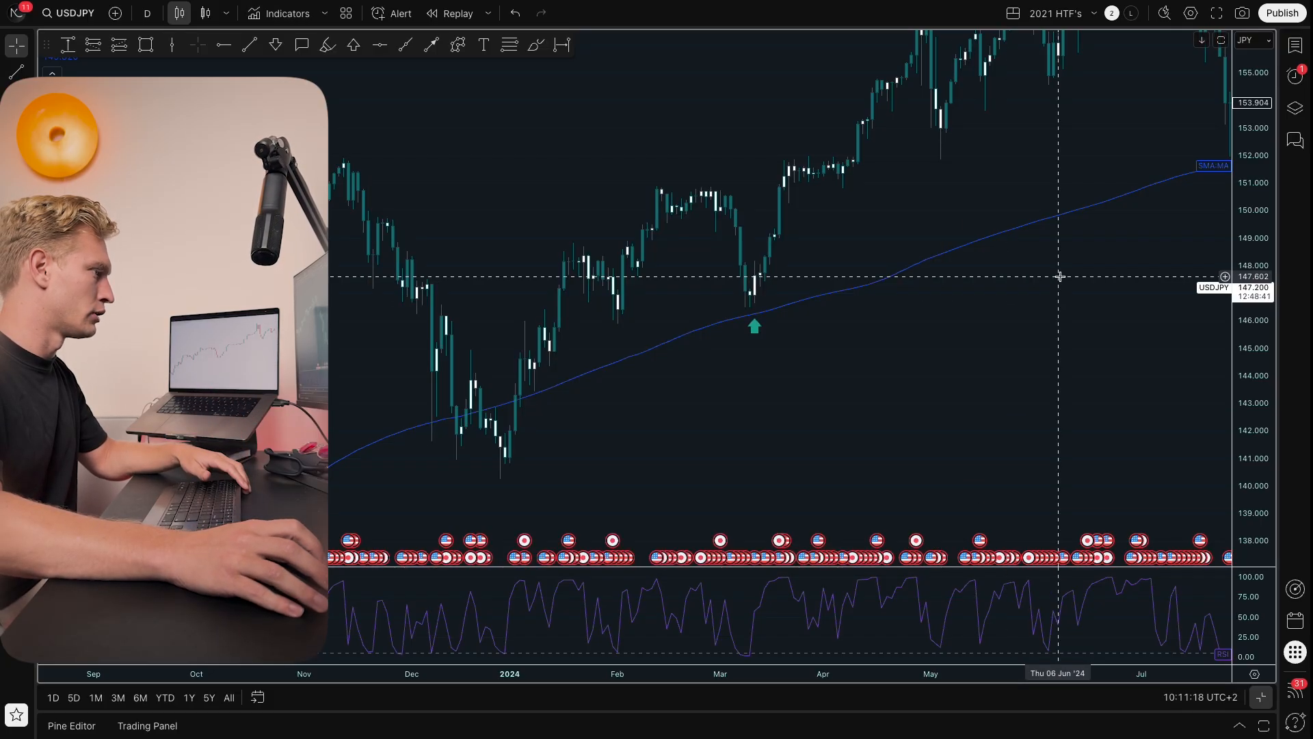
Step: Open the SMA indicator's settings, review its Length of 200 with Close source, and confirm
{"action": "double_click", "coordinate": [958, 252]}
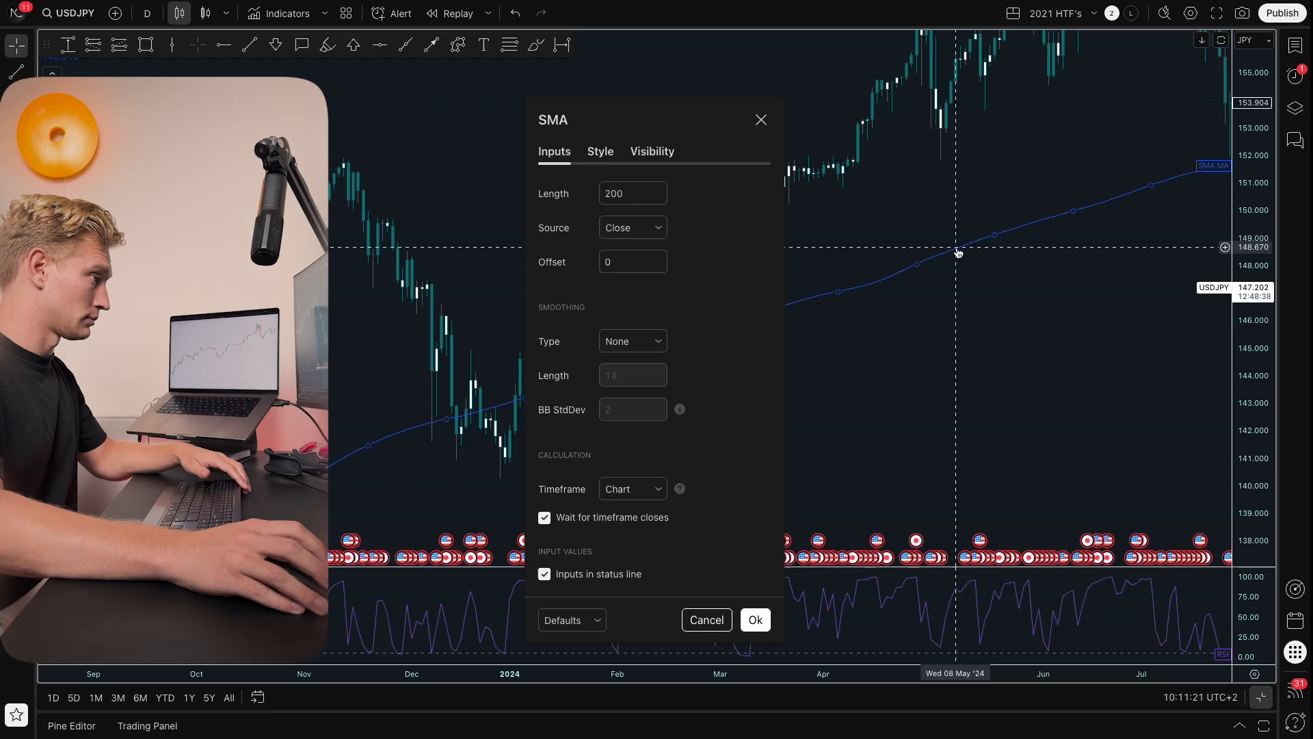
{"action": "double_click", "coordinate": [625, 192]}
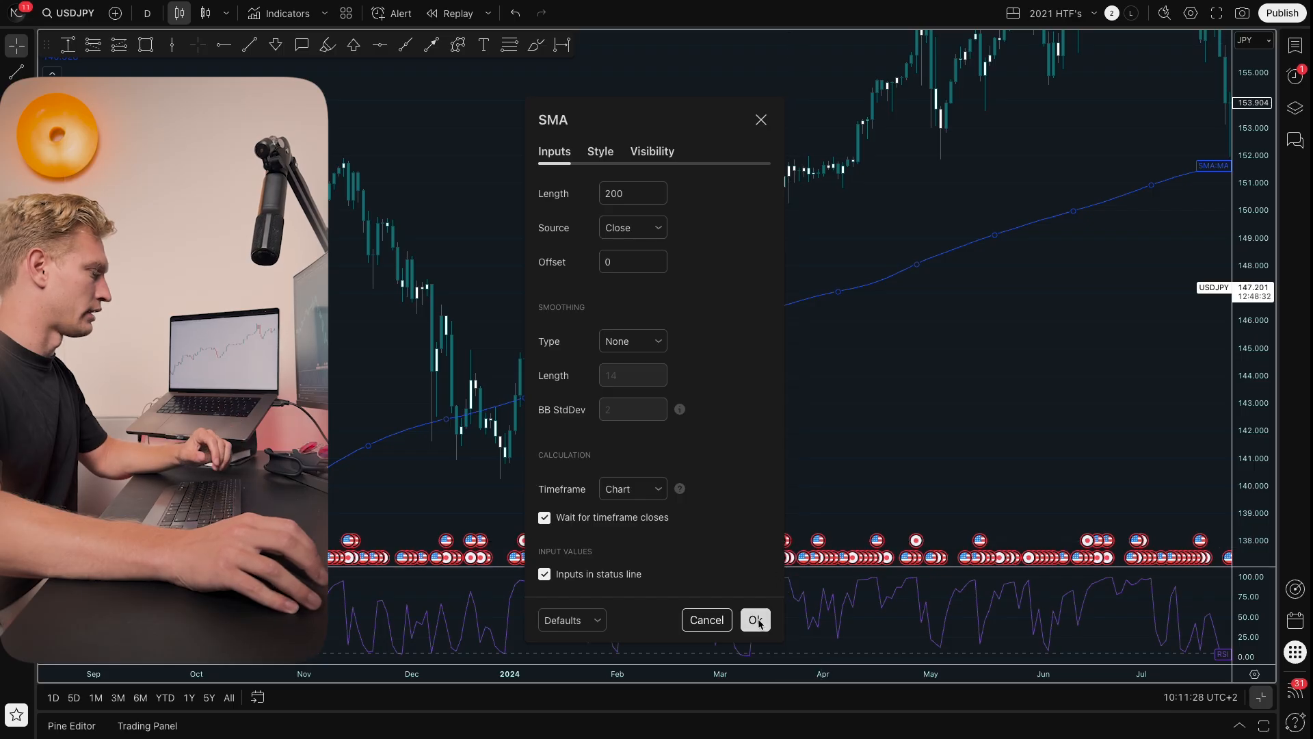
{"action": "left_click", "coordinate": [755, 619]}
Step: Examine the March 2024 pullback to the moving average and the RSI readings up close
{"action": "scroll", "coordinate": [807, 278], "scroll_direction": "up", "scroll_amount": 2}
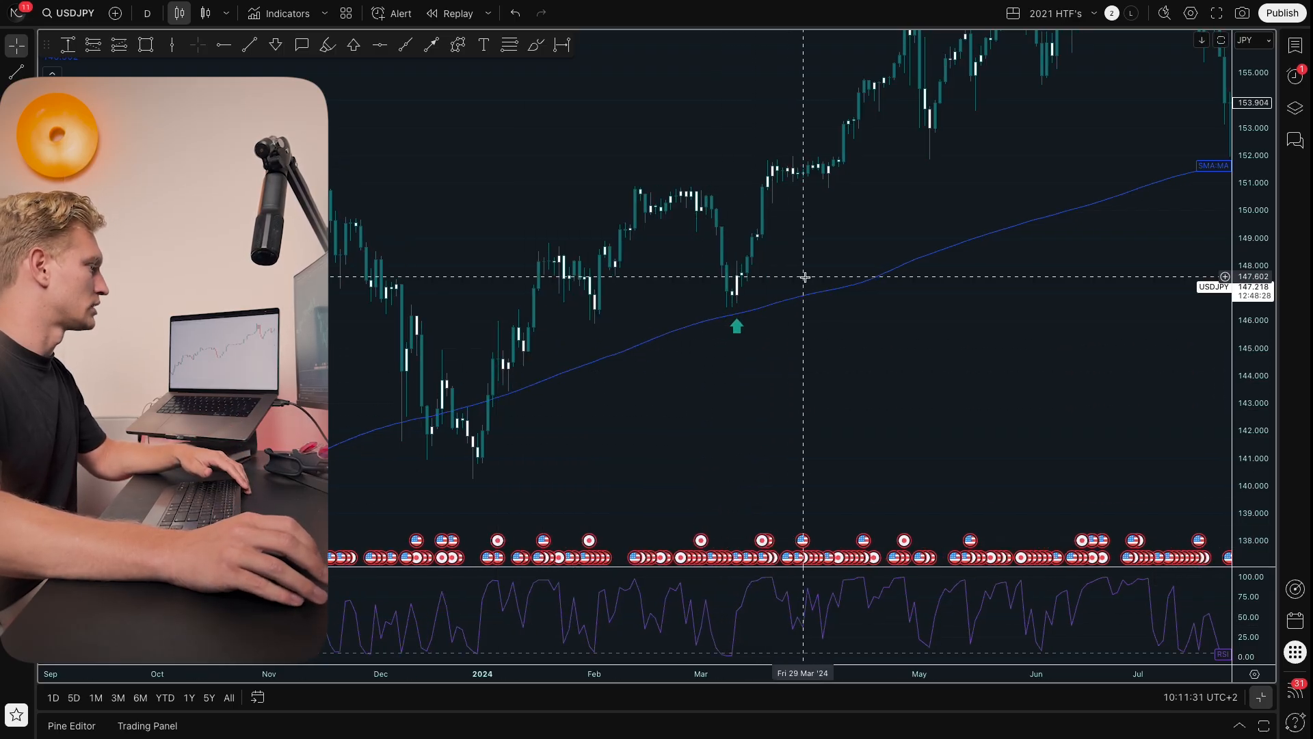
{"action": "scroll", "coordinate": [705, 280], "scroll_direction": "up", "scroll_amount": 3}
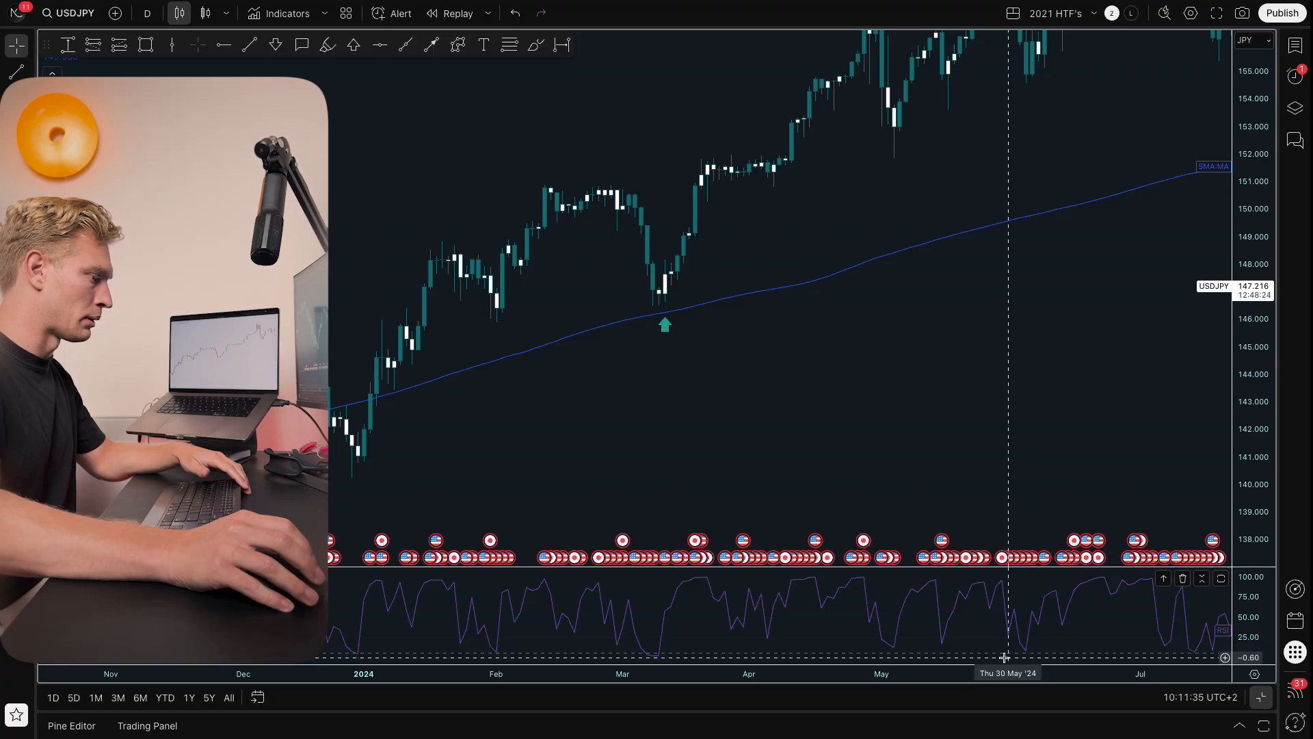
{"action": "scroll", "coordinate": [1014, 643], "scroll_direction": "up", "scroll_amount": 1}
{"action": "left_click_drag", "start_coordinate": [1074, 300], "coordinate": [1077, 171]}
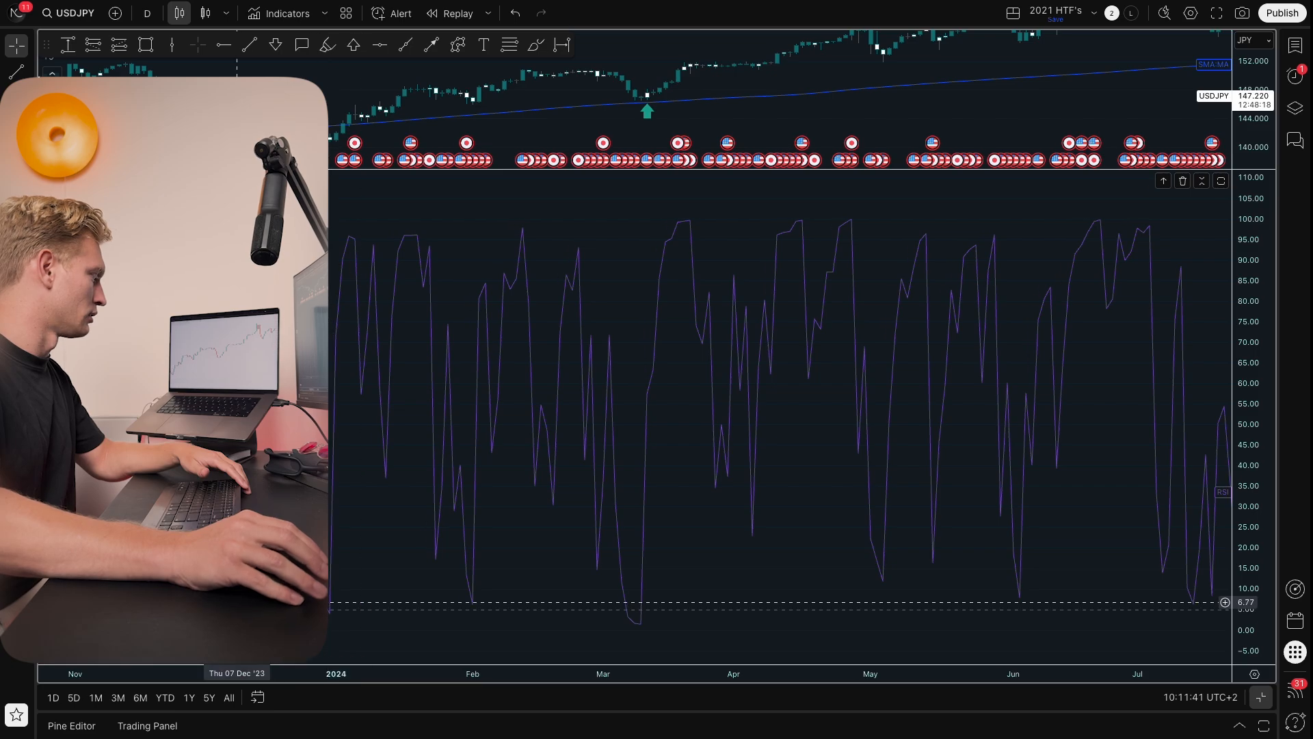
{"action": "left_click_drag", "start_coordinate": [1014, 132], "coordinate": [976, 134]}
{"action": "left_click_drag", "start_coordinate": [736, 128], "coordinate": [775, 133]}
{"action": "left_click_drag", "start_coordinate": [835, 169], "coordinate": [789, 649]}
{"action": "scroll", "coordinate": [602, 444], "scroll_direction": "up", "scroll_amount": 4}
{"action": "mouse_move", "coordinate": [596, 419]}
{"action": "left_mouse_down"}
{"action": "mouse_move", "coordinate": [887, 423]}
{"action": "mouse_move", "coordinate": [1023, 399]}
{"action": "left_mouse_up"}
{"action": "scroll", "coordinate": [908, 419], "scroll_direction": "up", "scroll_amount": 2}
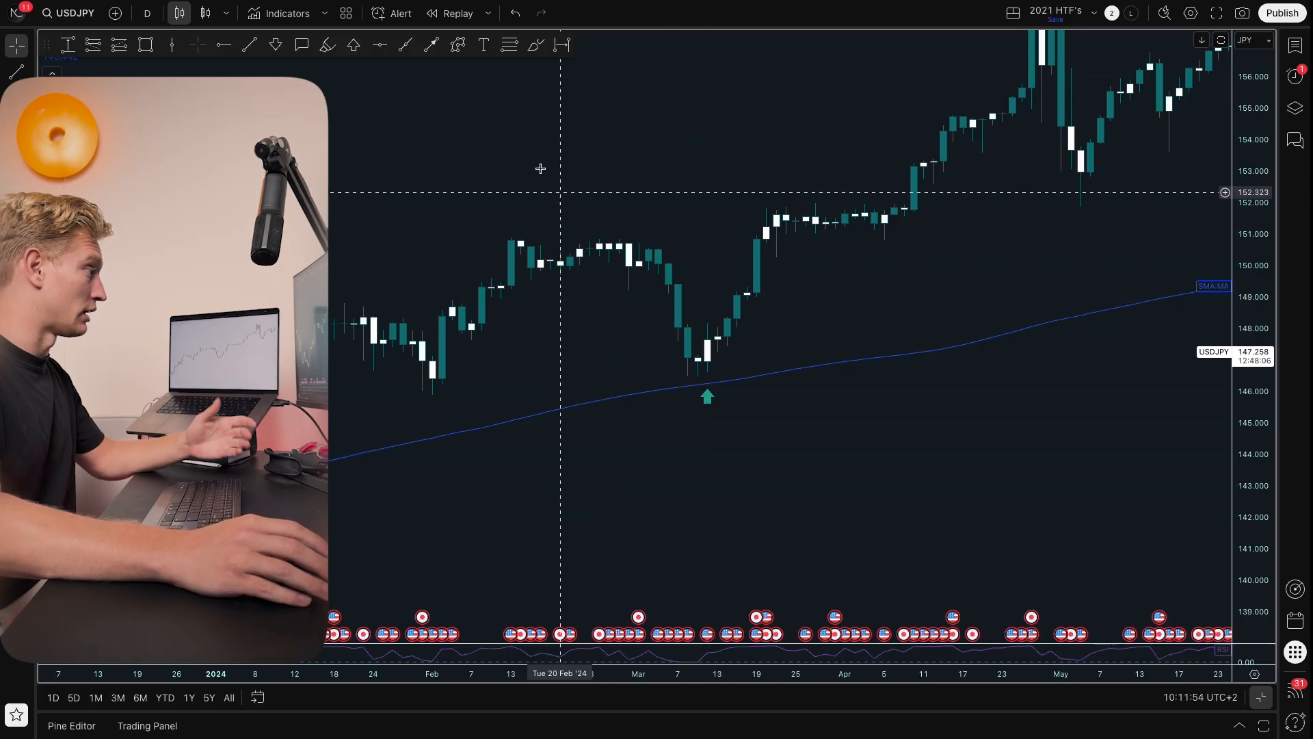
Step: Start a bar replay from 12 March 2024 and enlarge the RSI pane
{"action": "left_click", "coordinate": [451, 13]}
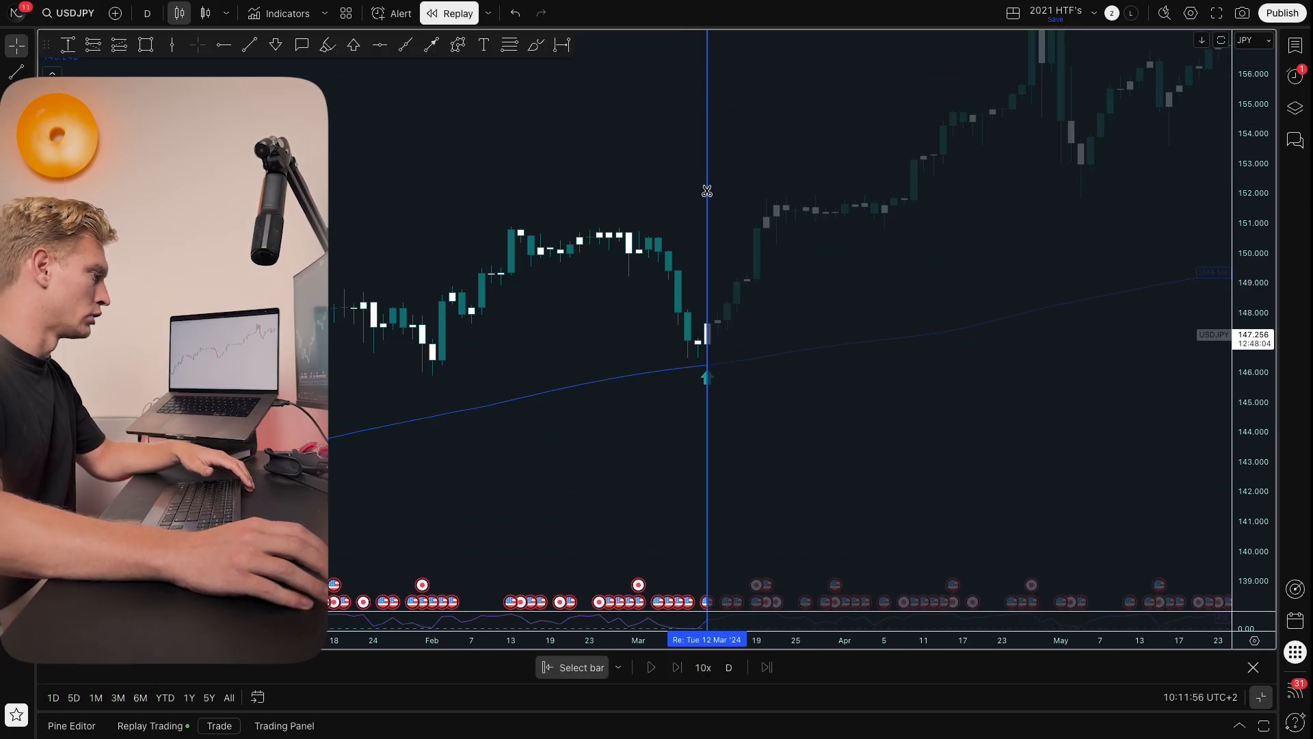
{"action": "left_click", "coordinate": [703, 192]}
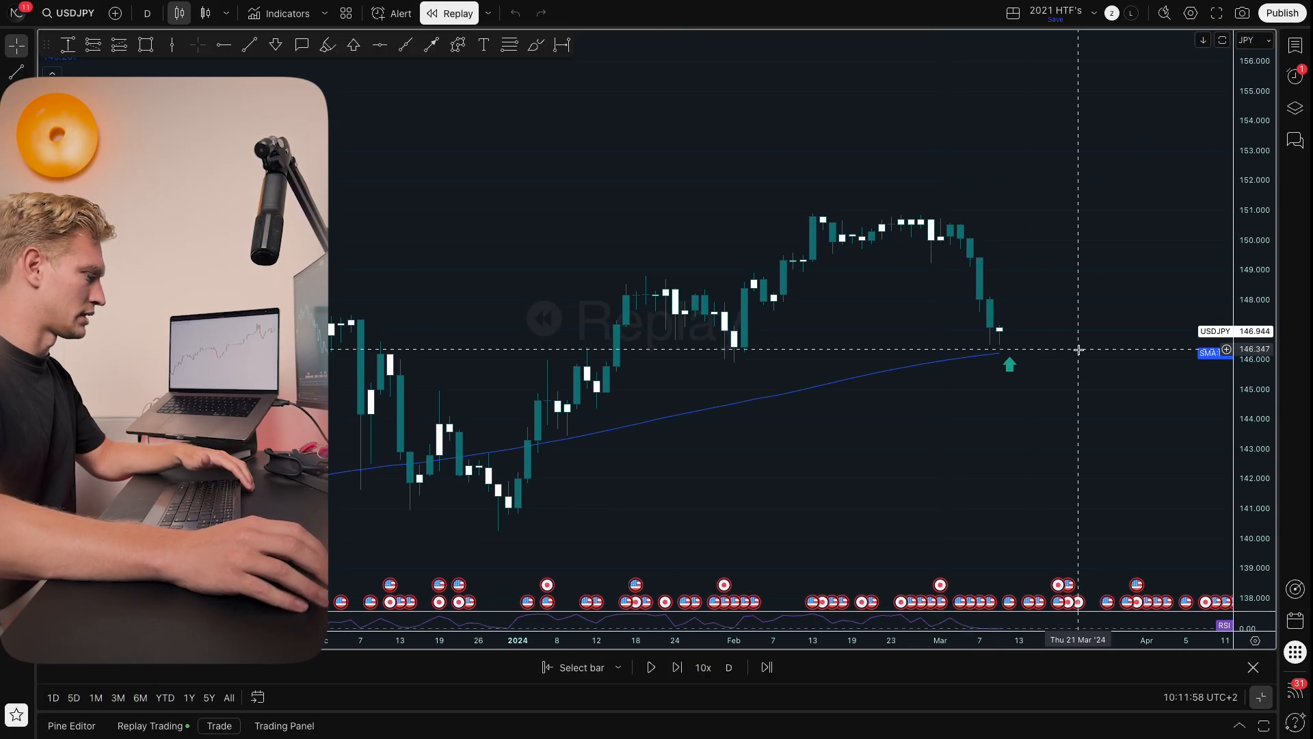
{"action": "left_click_drag", "start_coordinate": [1059, 611], "coordinate": [1059, 474]}
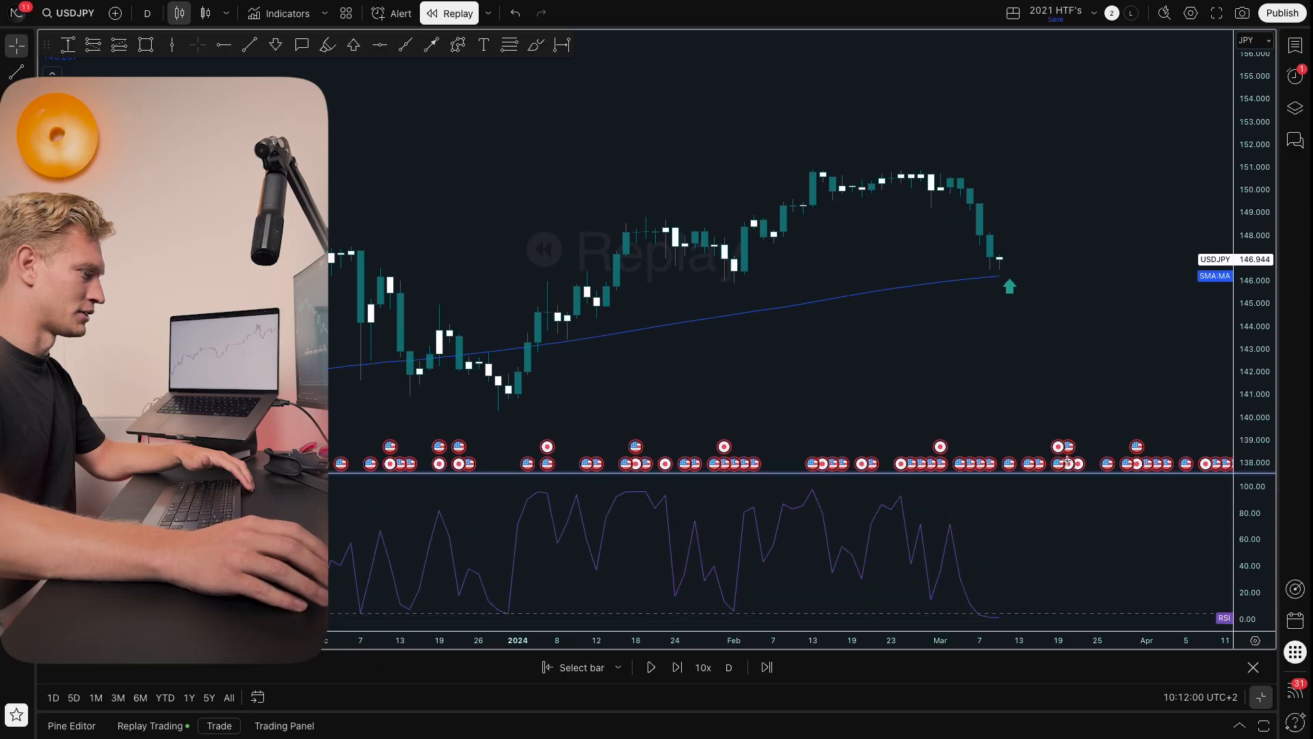
{"action": "left_click_drag", "start_coordinate": [1095, 394], "coordinate": [1011, 362]}
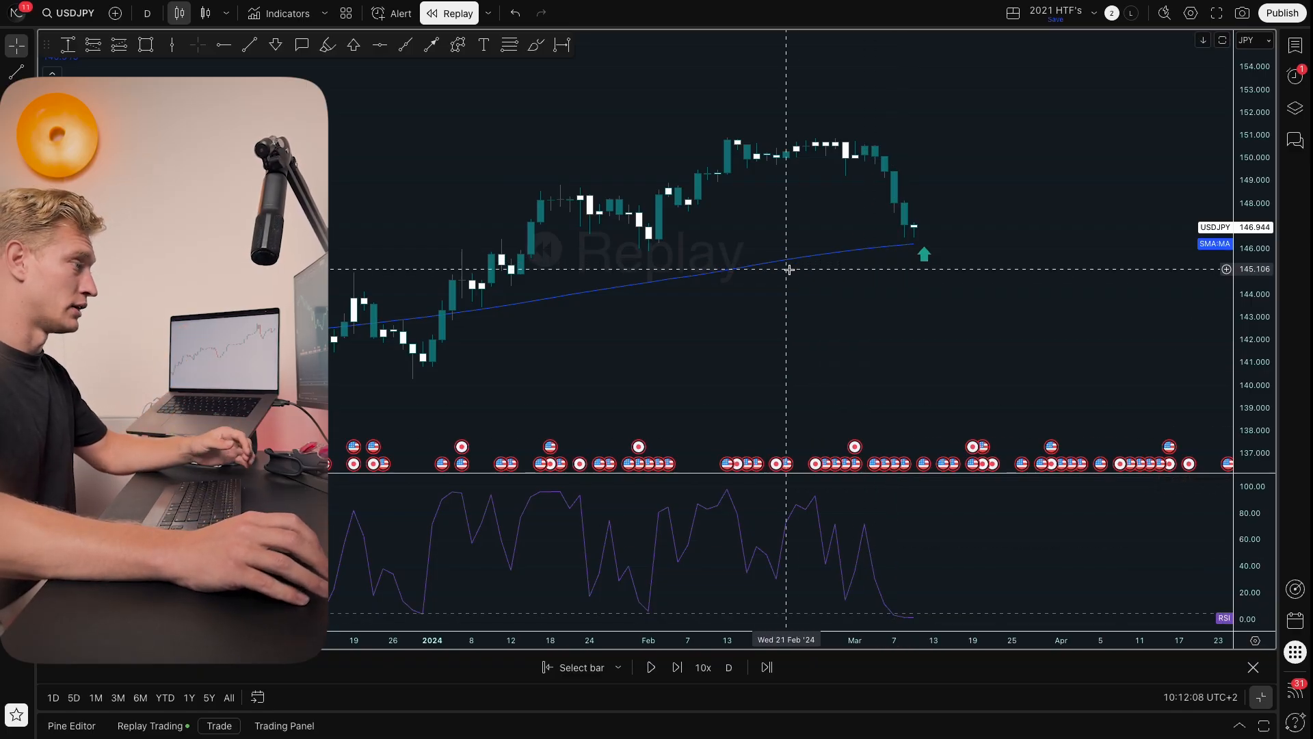
Step: Step the replay forward one daily bar past the pullback low
{"action": "scroll", "coordinate": [920, 229], "scroll_direction": "down", "scroll_amount": 1}
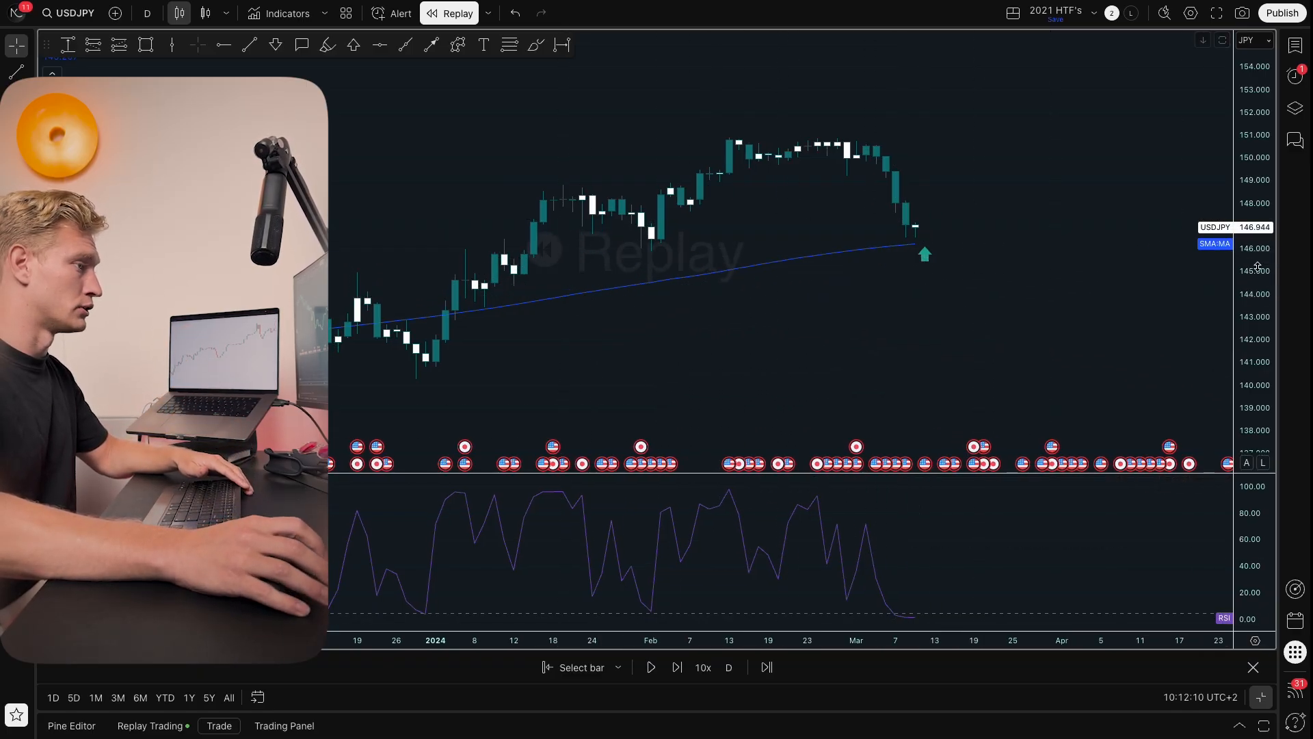
{"action": "left_click_drag", "start_coordinate": [1258, 267], "coordinate": [1254, 110]}
{"action": "left_click_drag", "start_coordinate": [1033, 154], "coordinate": [924, 198]}
{"action": "key", "text": "shift+Right"}
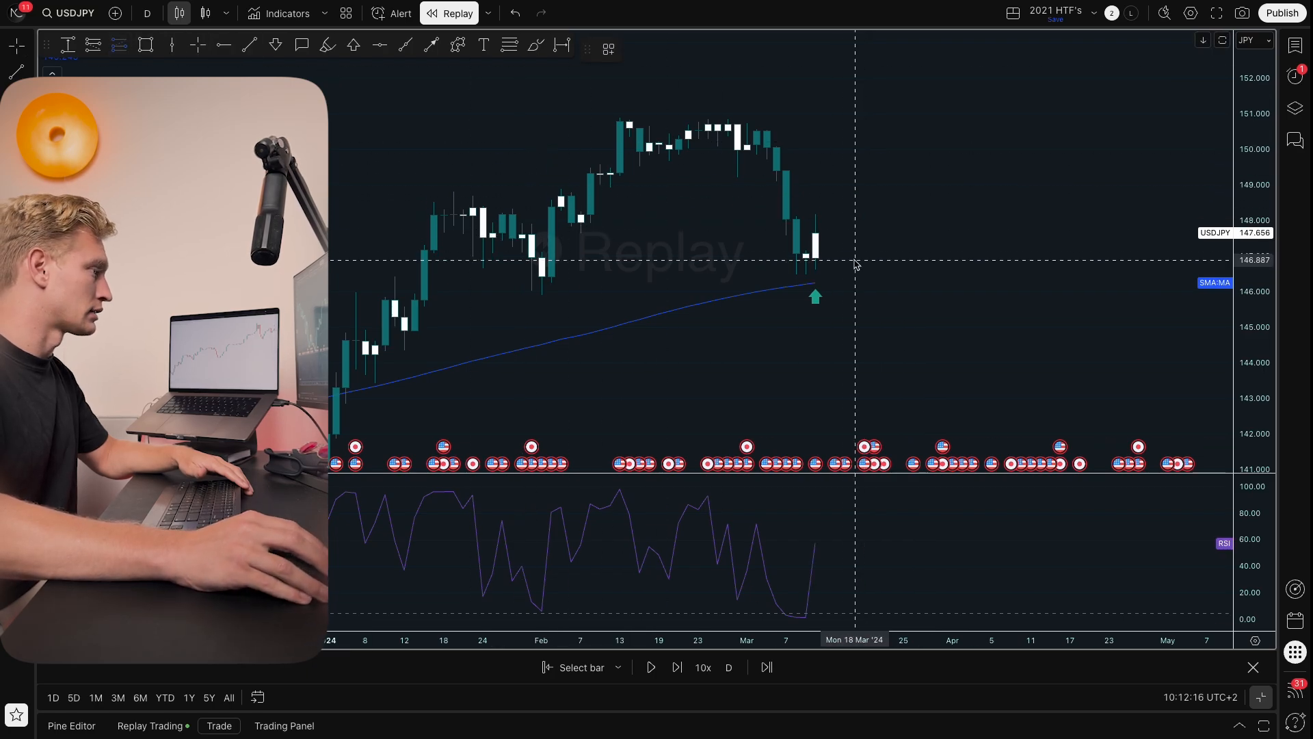
Step: Place a long position at the latest close with its stop about 145.46, below the moving average
{"action": "left_click", "coordinate": [808, 258]}
{"action": "left_click_drag", "start_coordinate": [931, 355], "coordinate": [960, 293]}
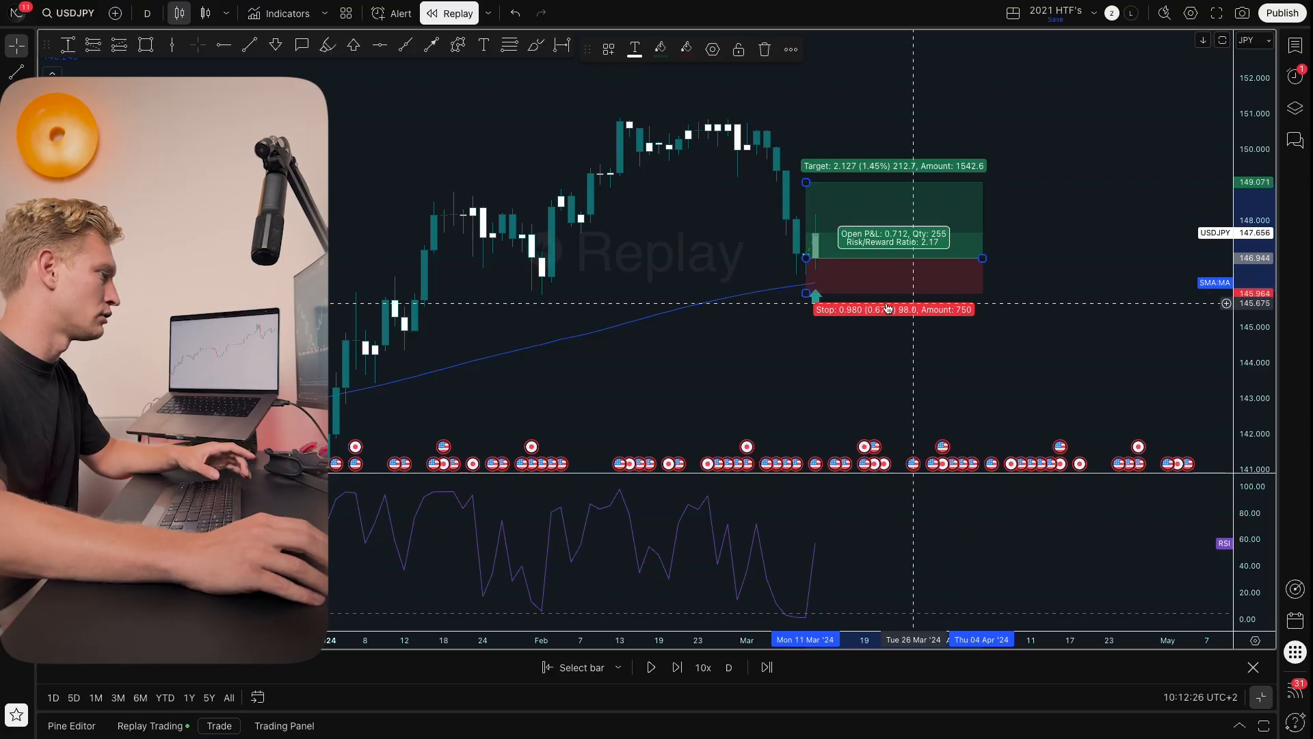
{"action": "mouse_move", "coordinate": [804, 292]}
{"action": "left_mouse_down"}
{"action": "mouse_move", "coordinate": [902, 296]}
{"action": "mouse_move", "coordinate": [916, 311]}
{"action": "left_mouse_up"}
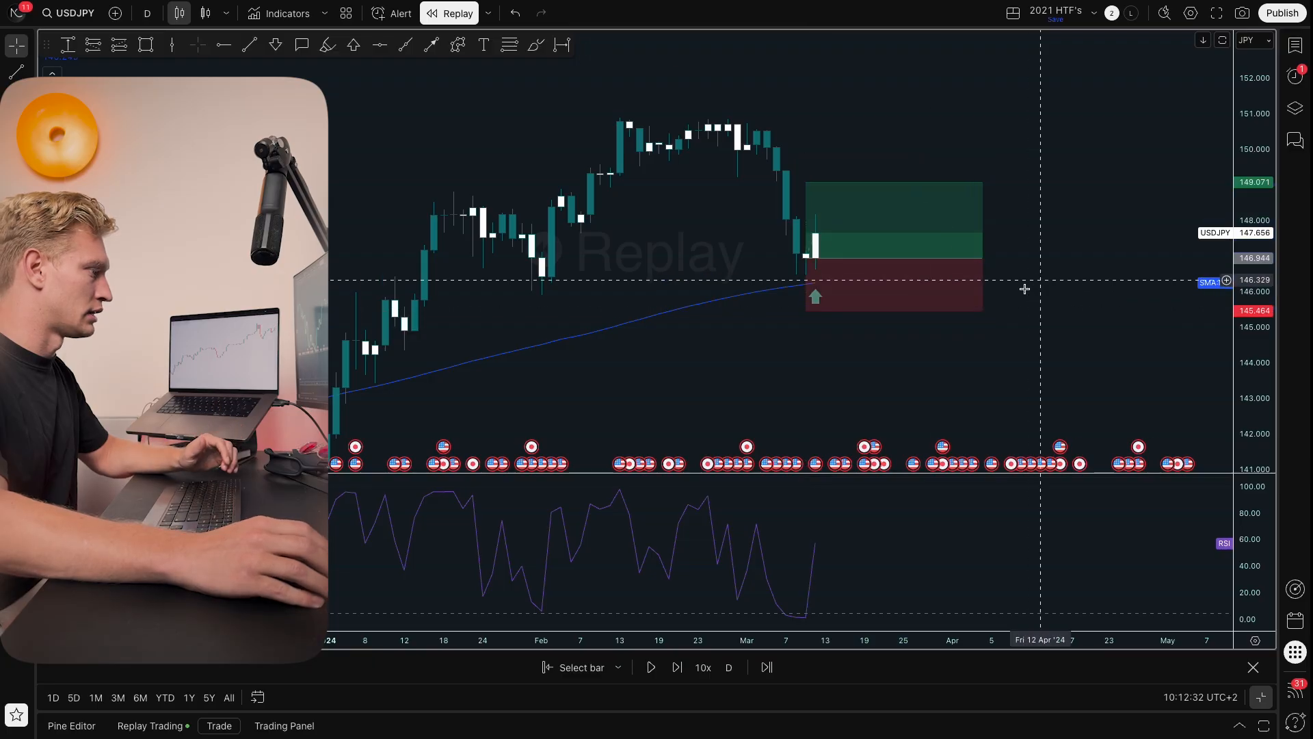
Step: Raise the long position's target to about 154.35
{"action": "left_click_drag", "start_coordinate": [777, 274], "coordinate": [768, 283]}
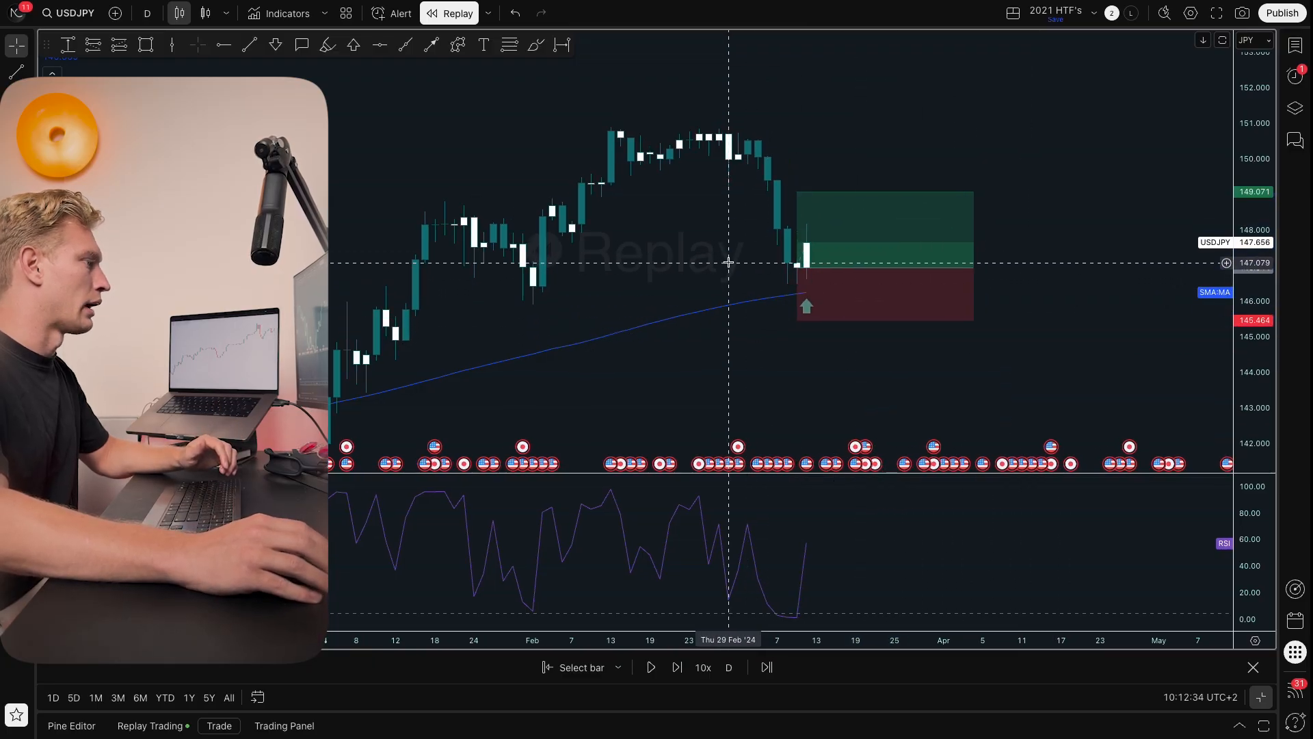
{"action": "left_click_drag", "start_coordinate": [797, 191], "coordinate": [701, 156]}
{"action": "left_click_drag", "start_coordinate": [757, 117], "coordinate": [765, 81]}
{"action": "left_click", "coordinate": [684, 123]}
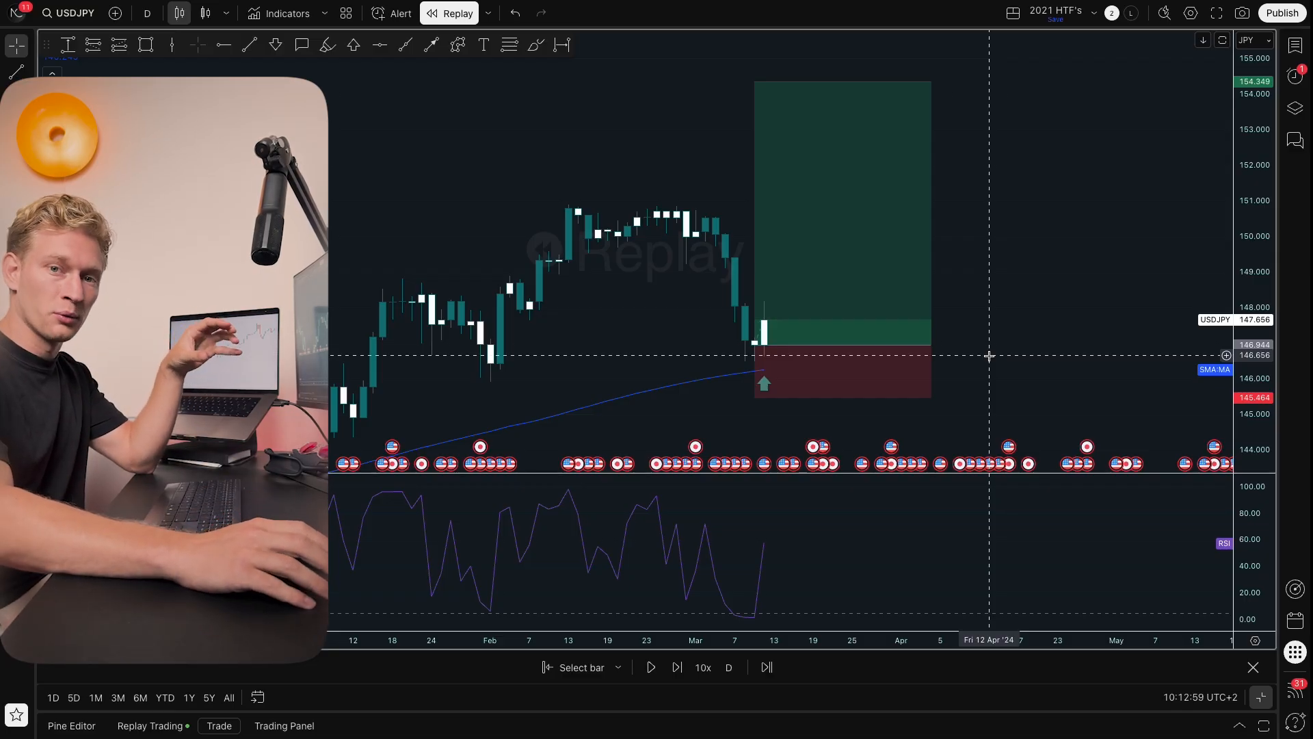
Step: Play the replay forward until price reaches the target, then pause it
{"action": "scroll", "coordinate": [999, 392], "scroll_direction": "down", "scroll_amount": 1}
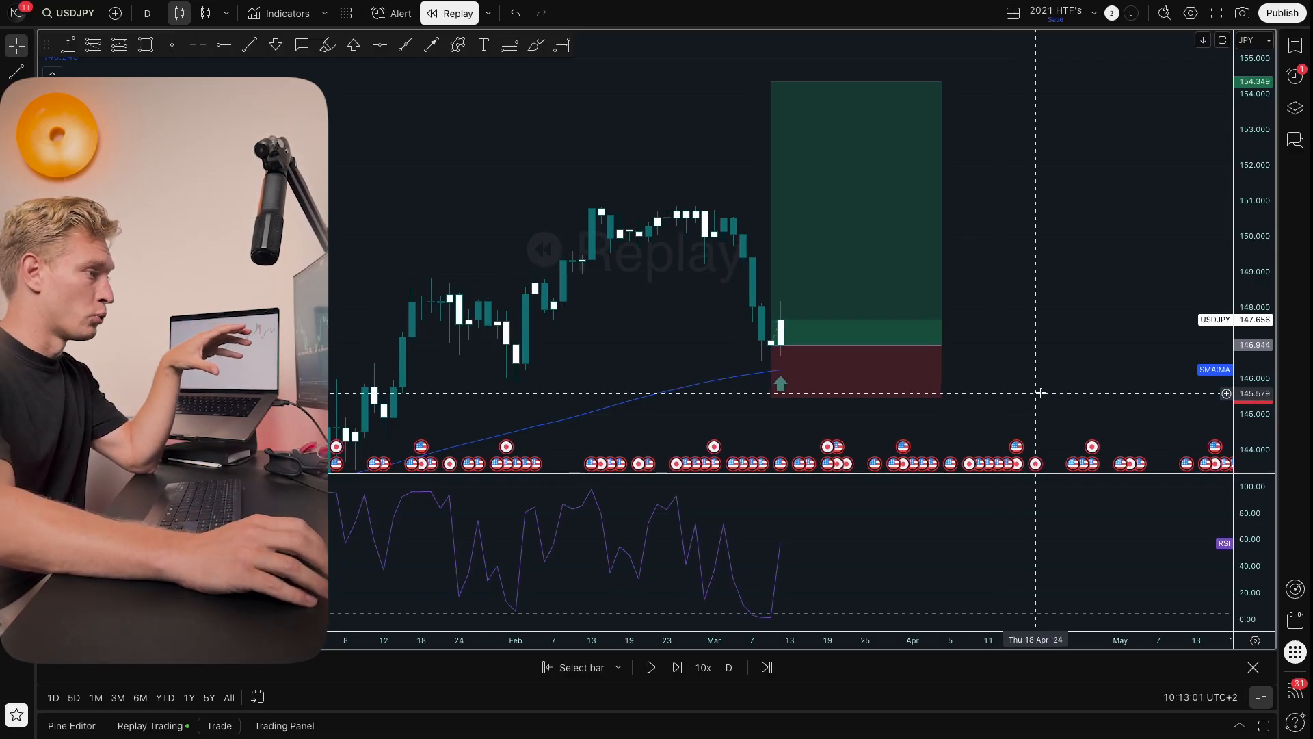
{"action": "left_click_drag", "start_coordinate": [1036, 386], "coordinate": [1014, 356]}
{"action": "left_click_drag", "start_coordinate": [1253, 259], "coordinate": [1251, 328]}
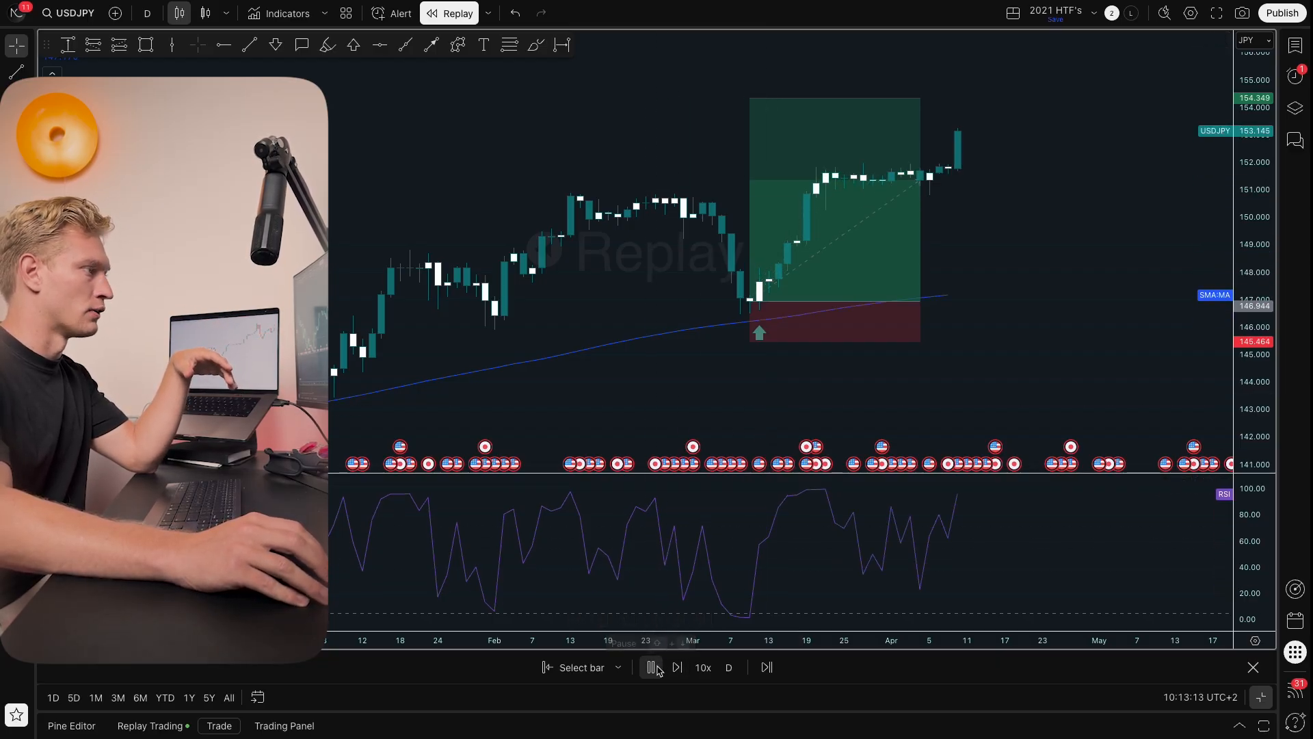
{"action": "left_click", "coordinate": [654, 668]}
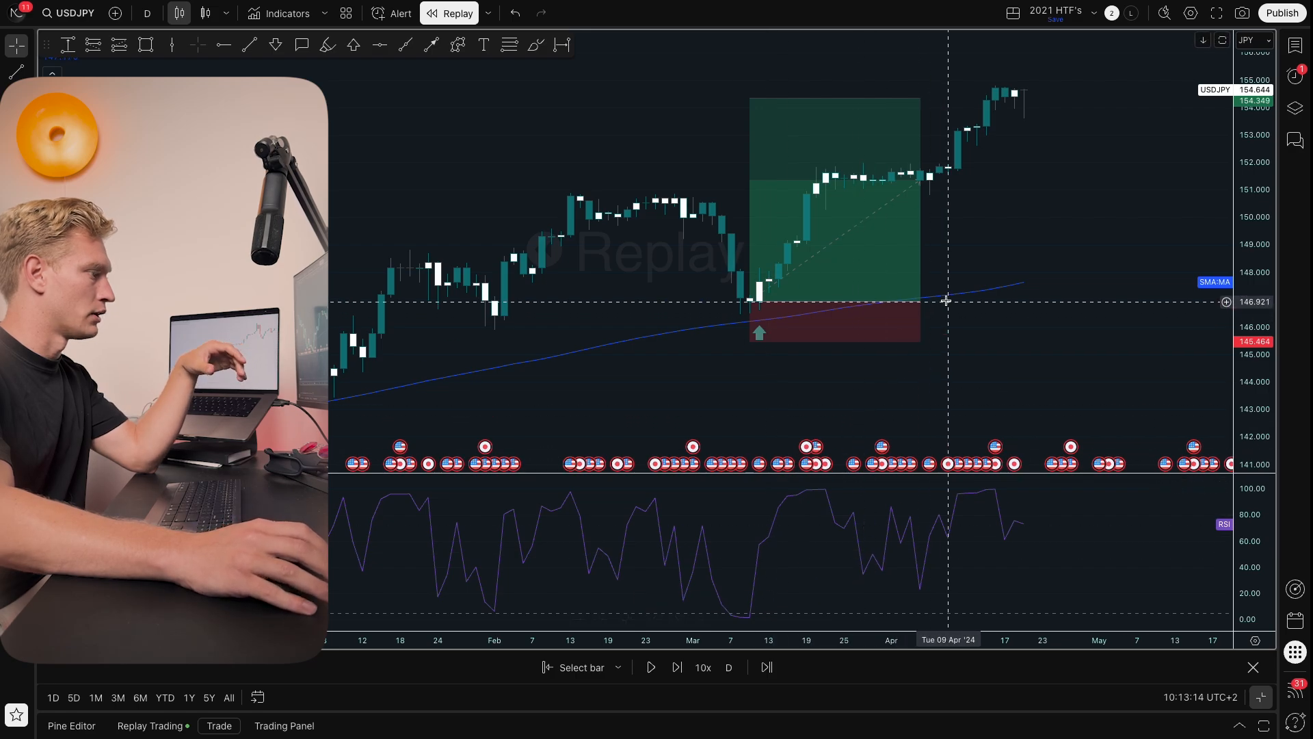
Step: Extend the long position's width to cover the move up to the target
{"action": "left_click_drag", "start_coordinate": [920, 301], "coordinate": [986, 301]}
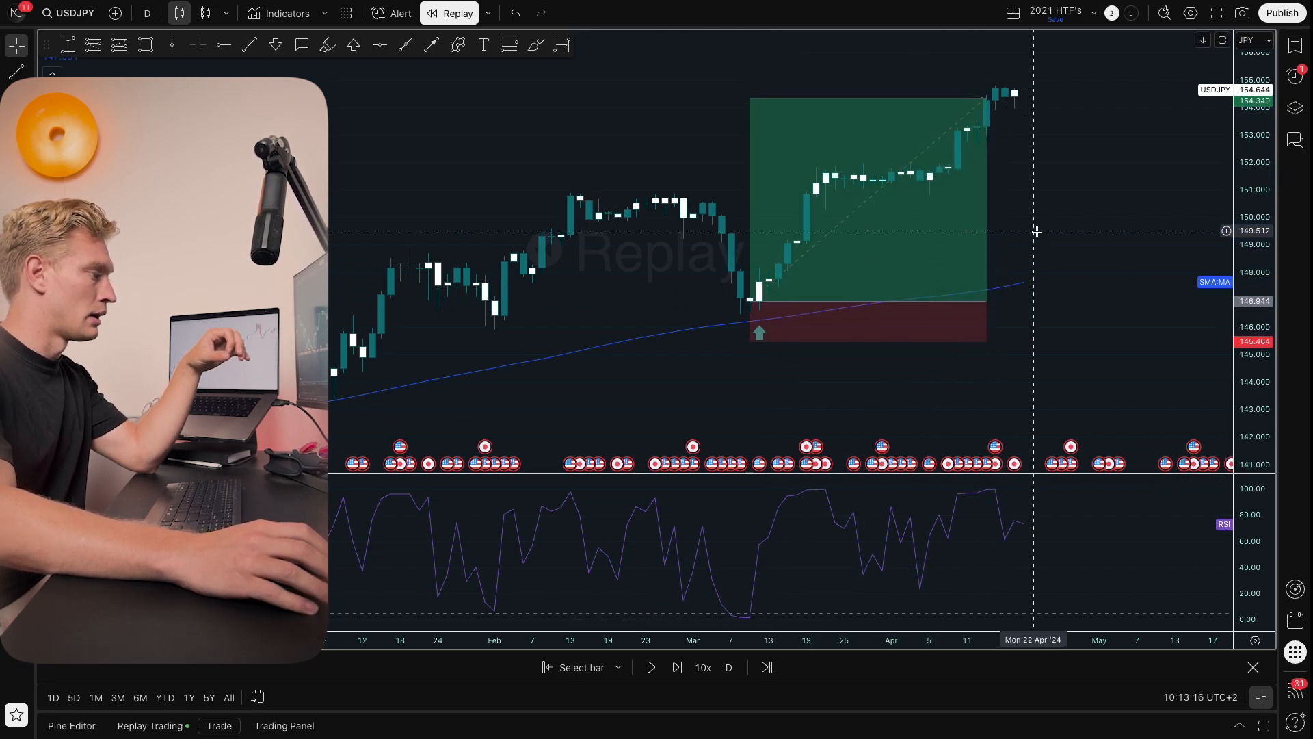
{"action": "scroll", "coordinate": [1033, 312], "scroll_direction": "down", "scroll_amount": 1}
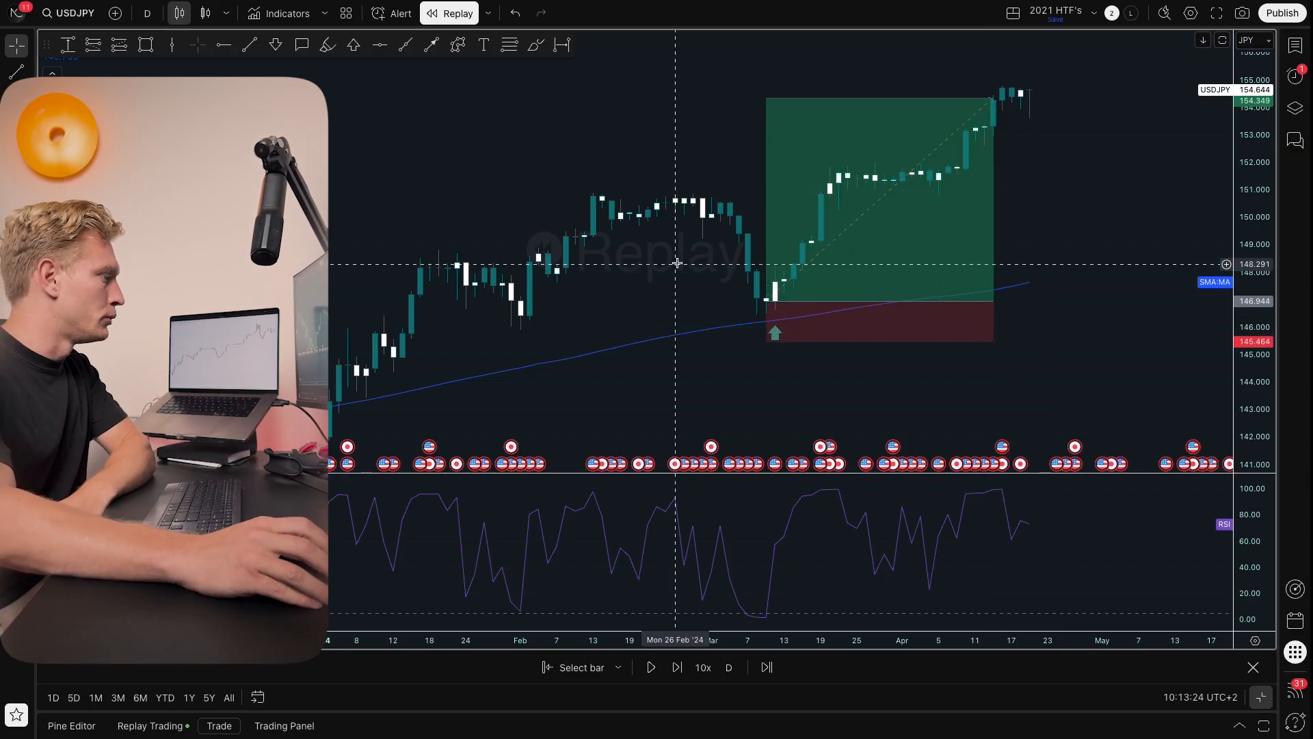
{"action": "scroll", "coordinate": [718, 226], "scroll_direction": "down", "scroll_amount": 2}
{"action": "left_click_drag", "start_coordinate": [768, 182], "coordinate": [718, 199]}
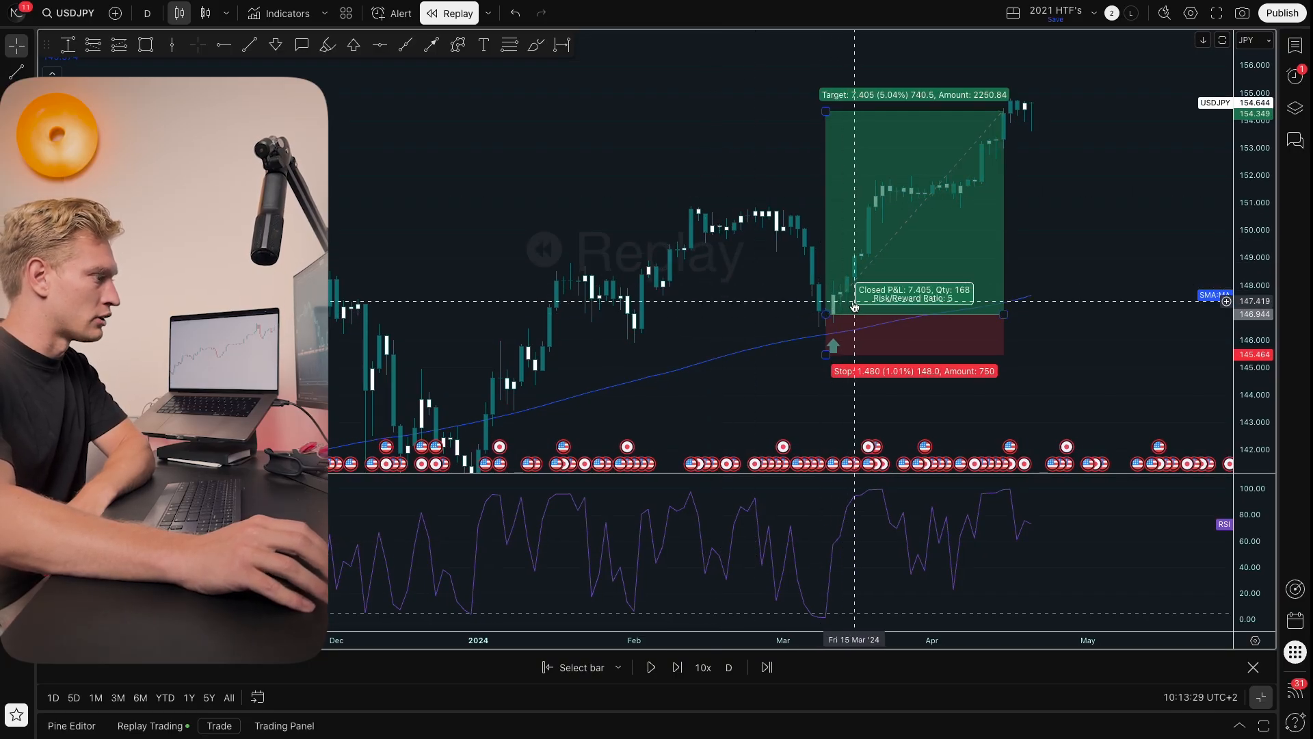
Step: Switch the chart interval to 4H and then to 1 hour
{"action": "type", "text": "4H"}
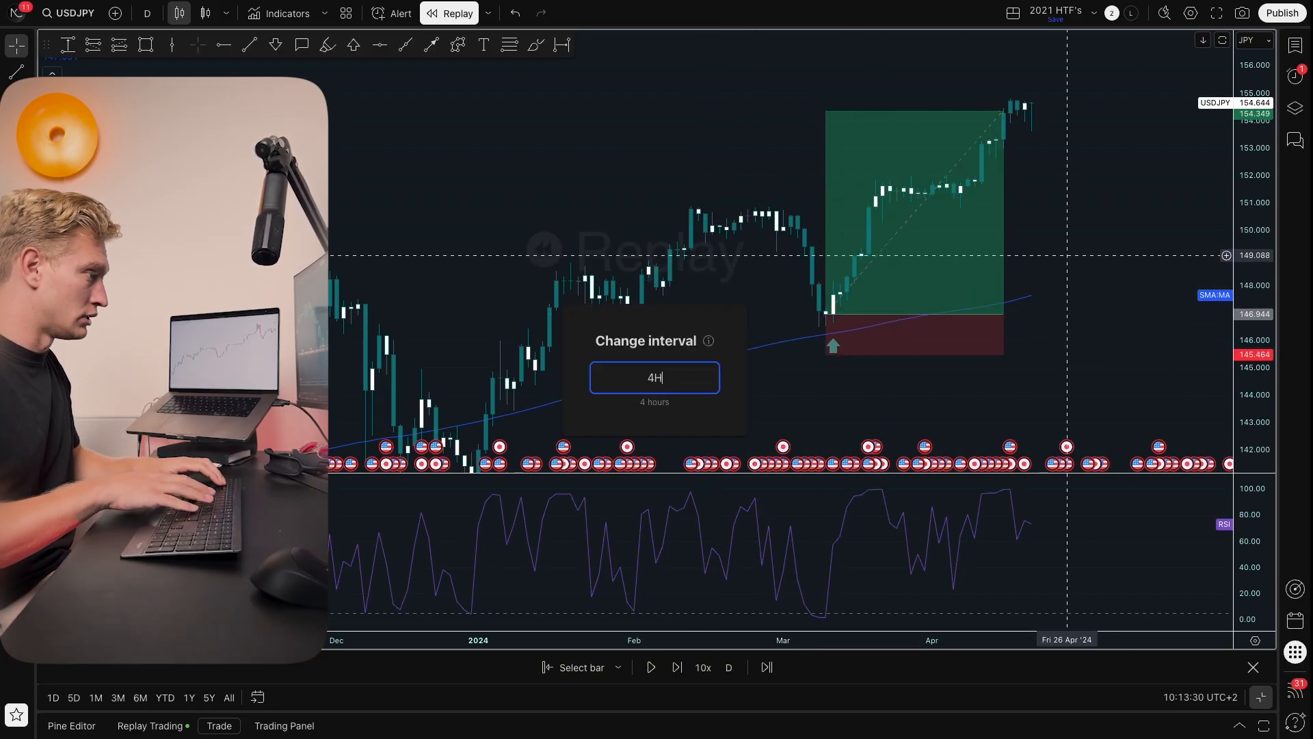
{"action": "key", "text": "Return"}
{"action": "left_click_drag", "start_coordinate": [1261, 321], "coordinate": [1260, 296]}
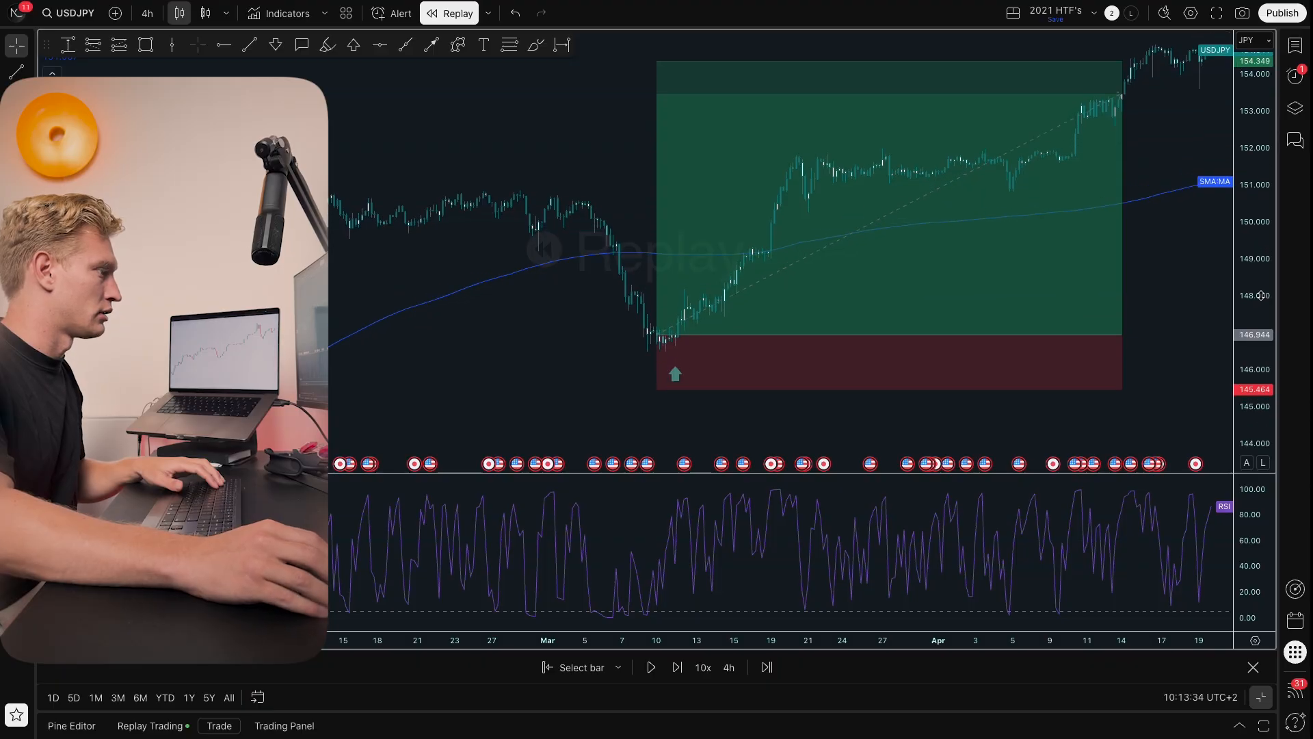
{"action": "type", "text": "1"}
{"action": "key", "text": "Return"}
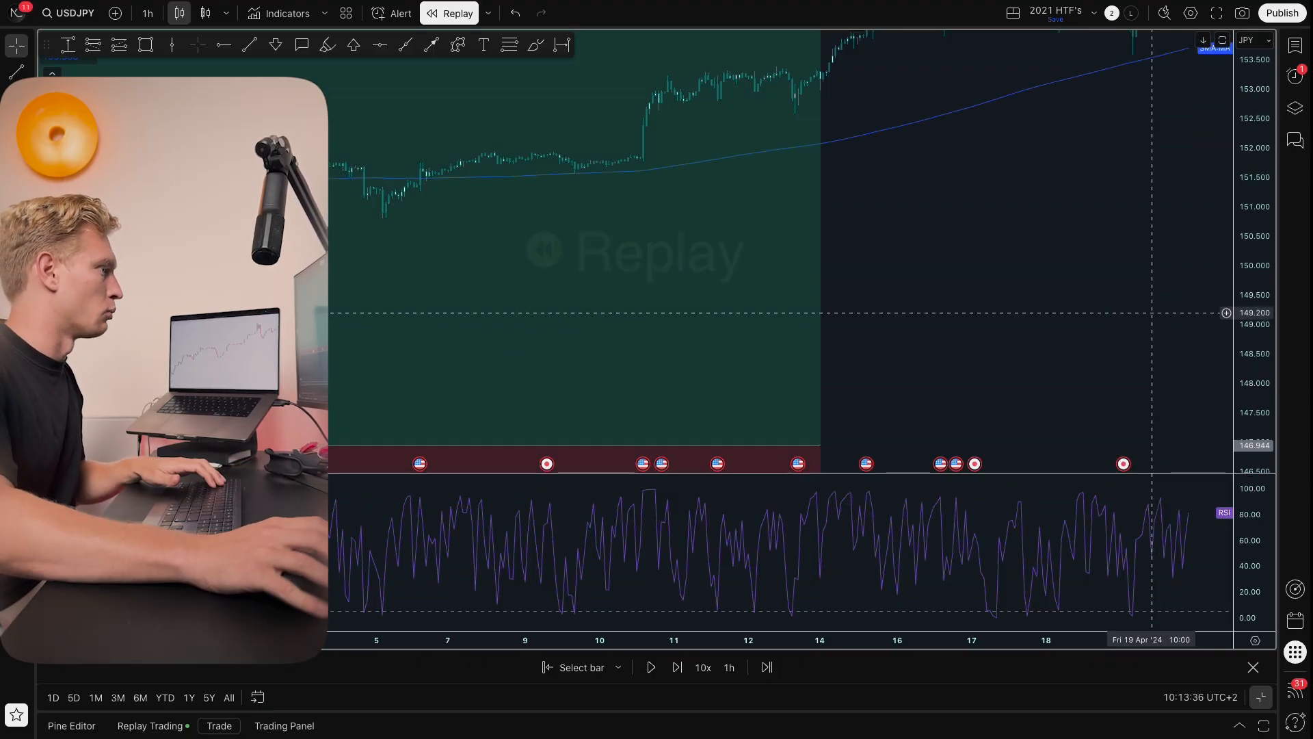
Step: Extend the long position's right edge to the hourly candle that hits the target
{"action": "scroll", "coordinate": [1153, 313], "scroll_direction": "down", "scroll_amount": 5}
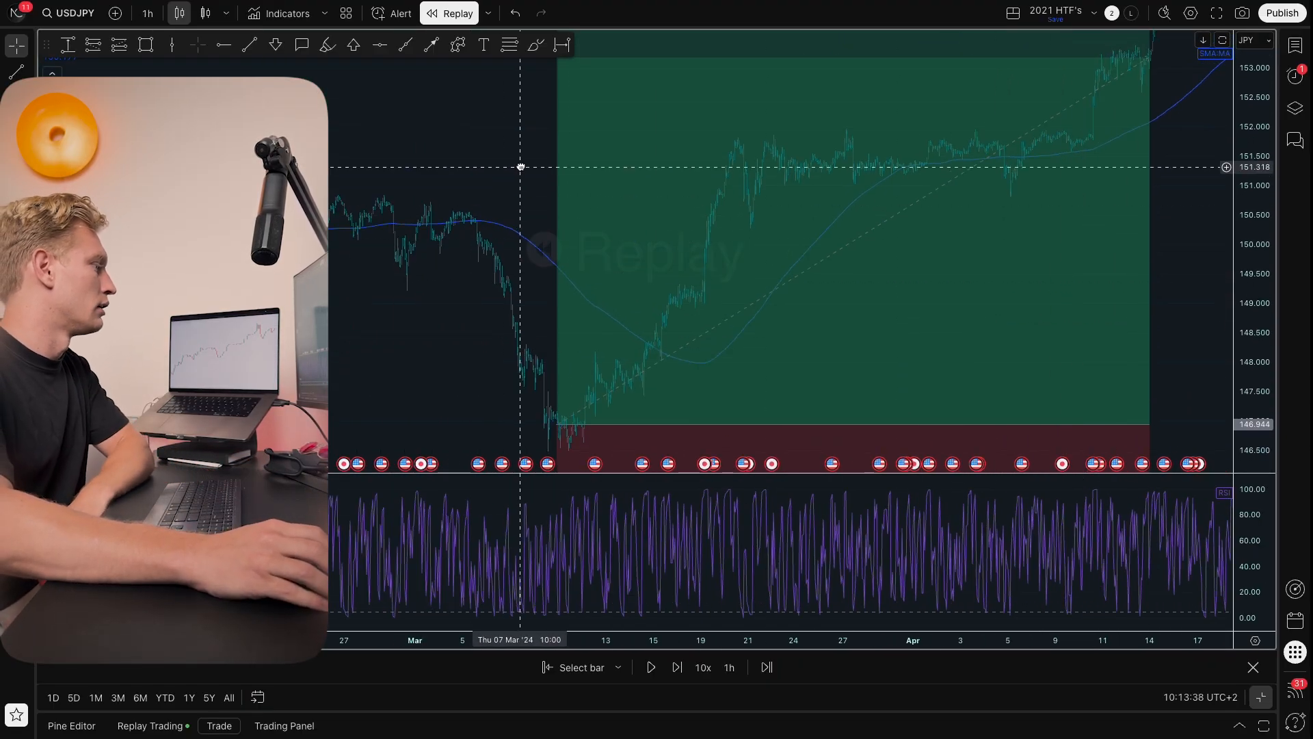
{"action": "left_click_drag", "start_coordinate": [521, 167], "coordinate": [521, 158]}
{"action": "left_click_drag", "start_coordinate": [1259, 215], "coordinate": [1260, 320]}
{"action": "left_click_drag", "start_coordinate": [1177, 281], "coordinate": [1155, 299]}
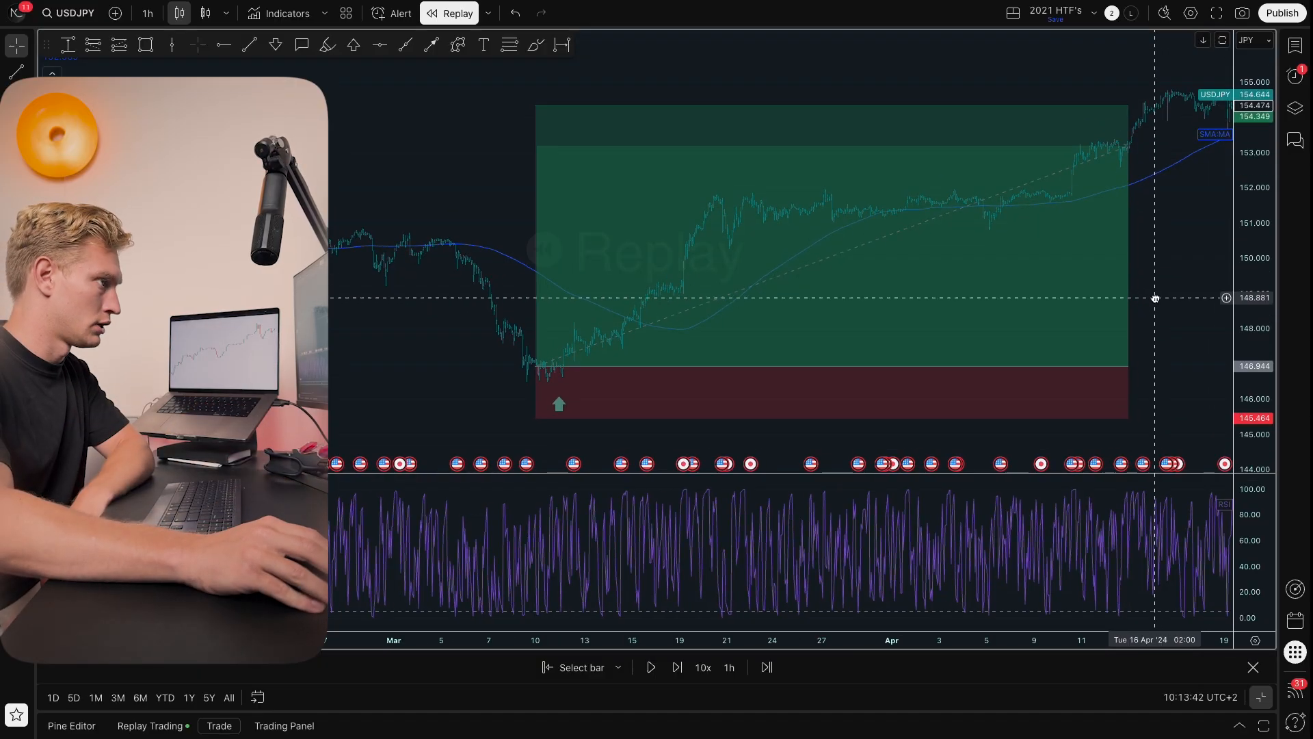
{"action": "mouse_move", "coordinate": [1128, 366]}
{"action": "left_mouse_down"}
{"action": "mouse_move", "coordinate": [1165, 365]}
{"action": "mouse_move", "coordinate": [1146, 365]}
{"action": "left_mouse_up"}
{"action": "left_click", "coordinate": [1162, 360]}
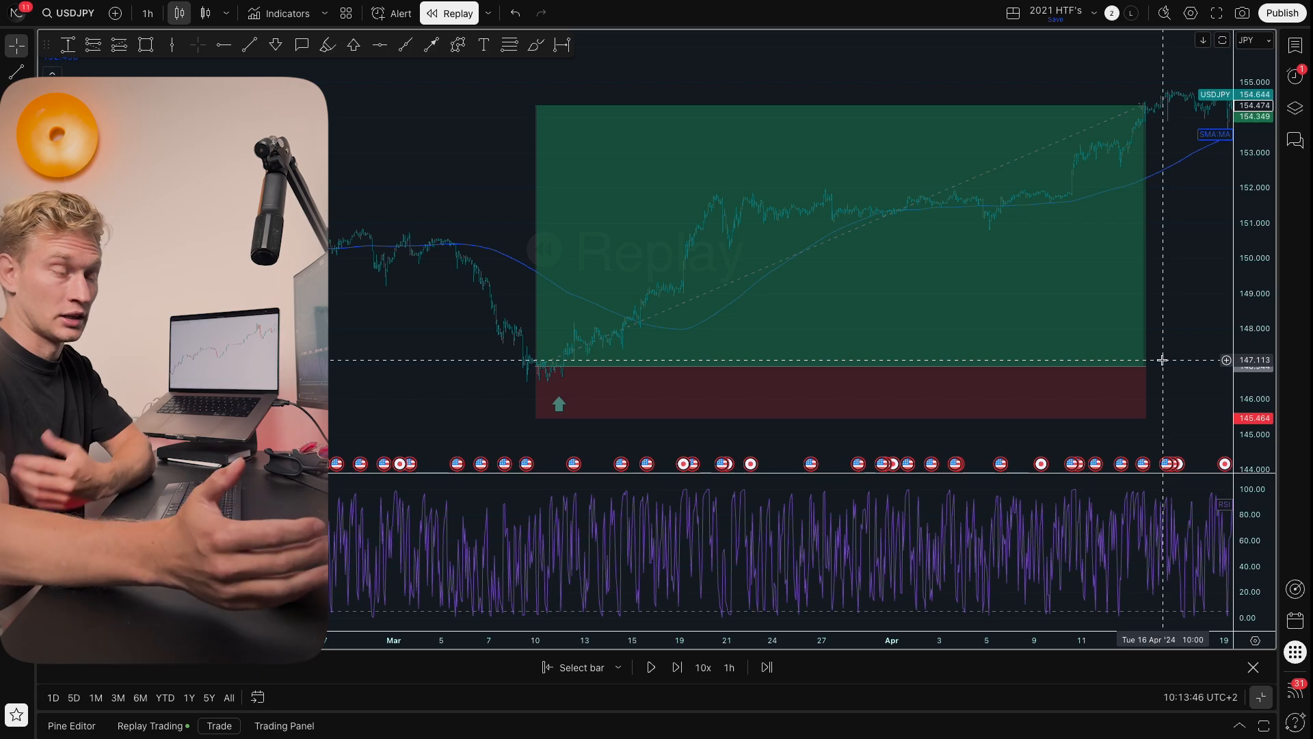
{"action": "scroll", "coordinate": [624, 375], "scroll_direction": "up", "scroll_amount": 2}
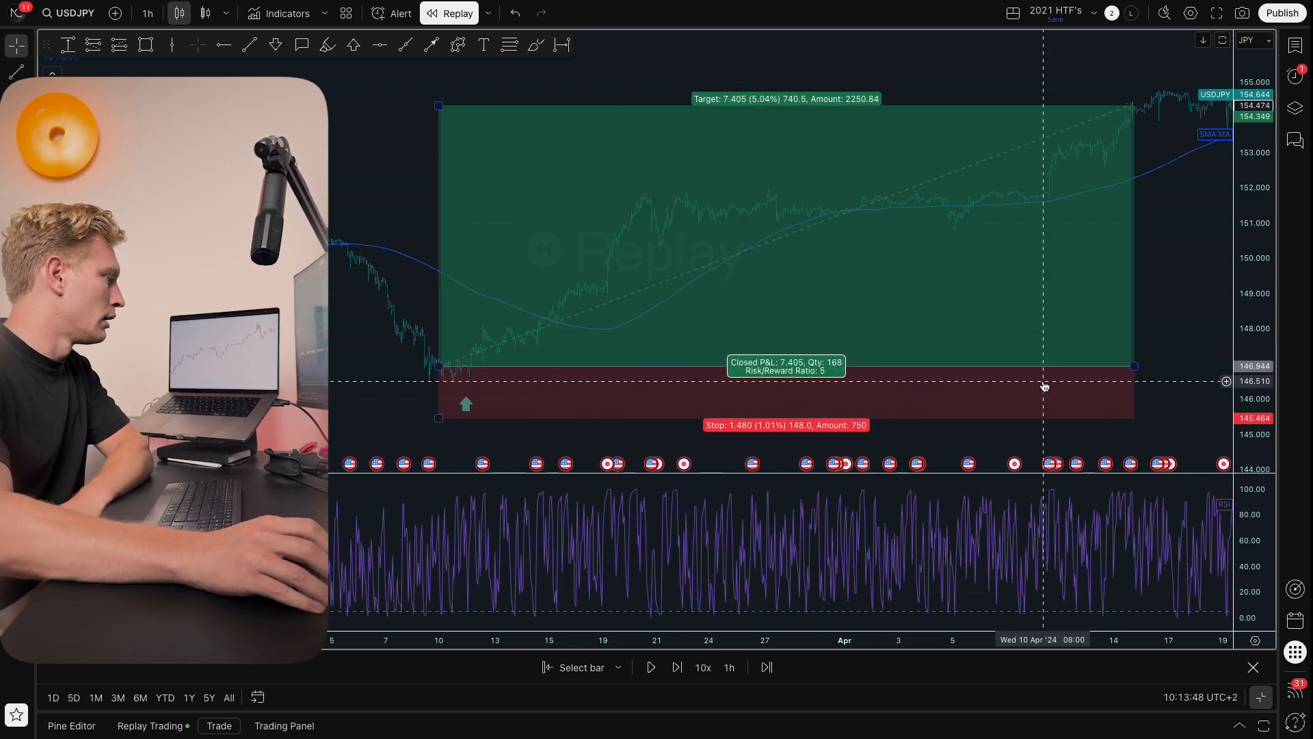
Step: Switch the chart back to the 1D interval and zoom out to view the whole trade
{"action": "type", "text": "1D"}
{"action": "key", "text": "Return"}
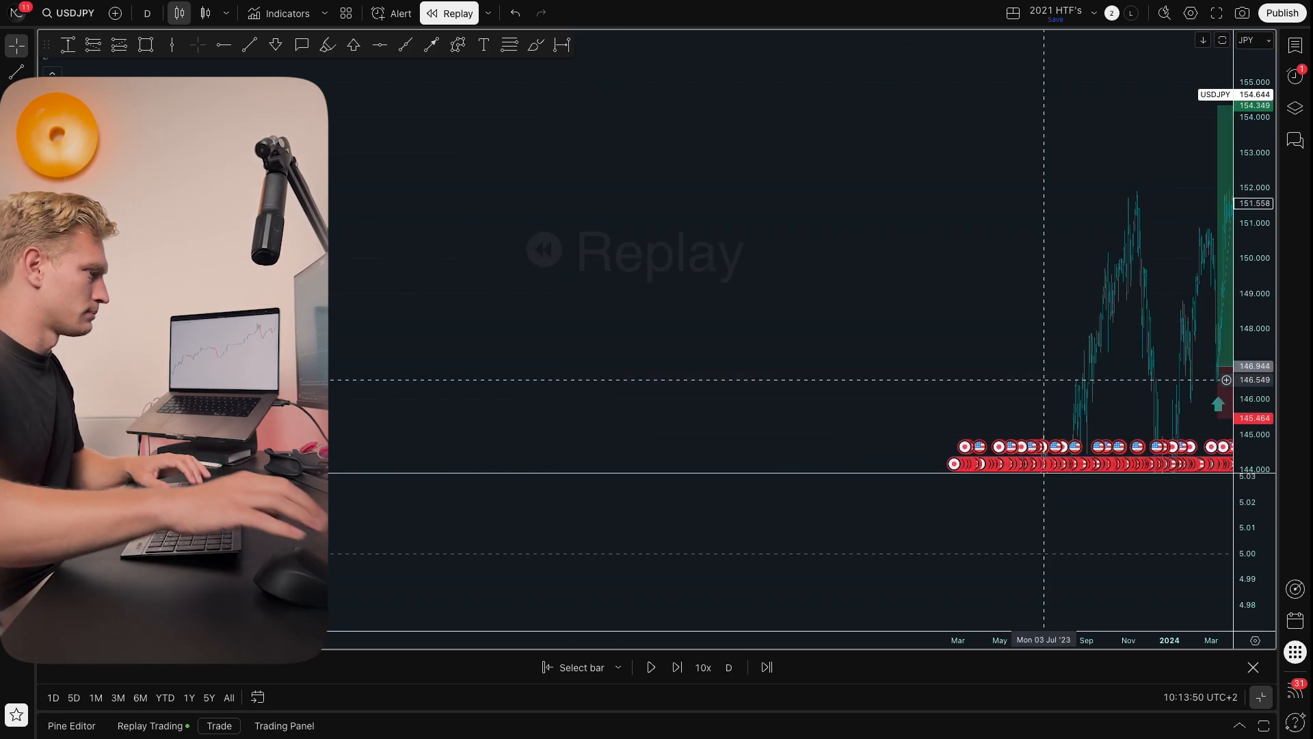
{"action": "left_click_drag", "start_coordinate": [1125, 262], "coordinate": [927, 255]}
{"action": "scroll", "coordinate": [927, 255], "scroll_direction": "up", "scroll_amount": 5}
{"action": "left_click_drag", "start_coordinate": [1266, 157], "coordinate": [1214, 291]}
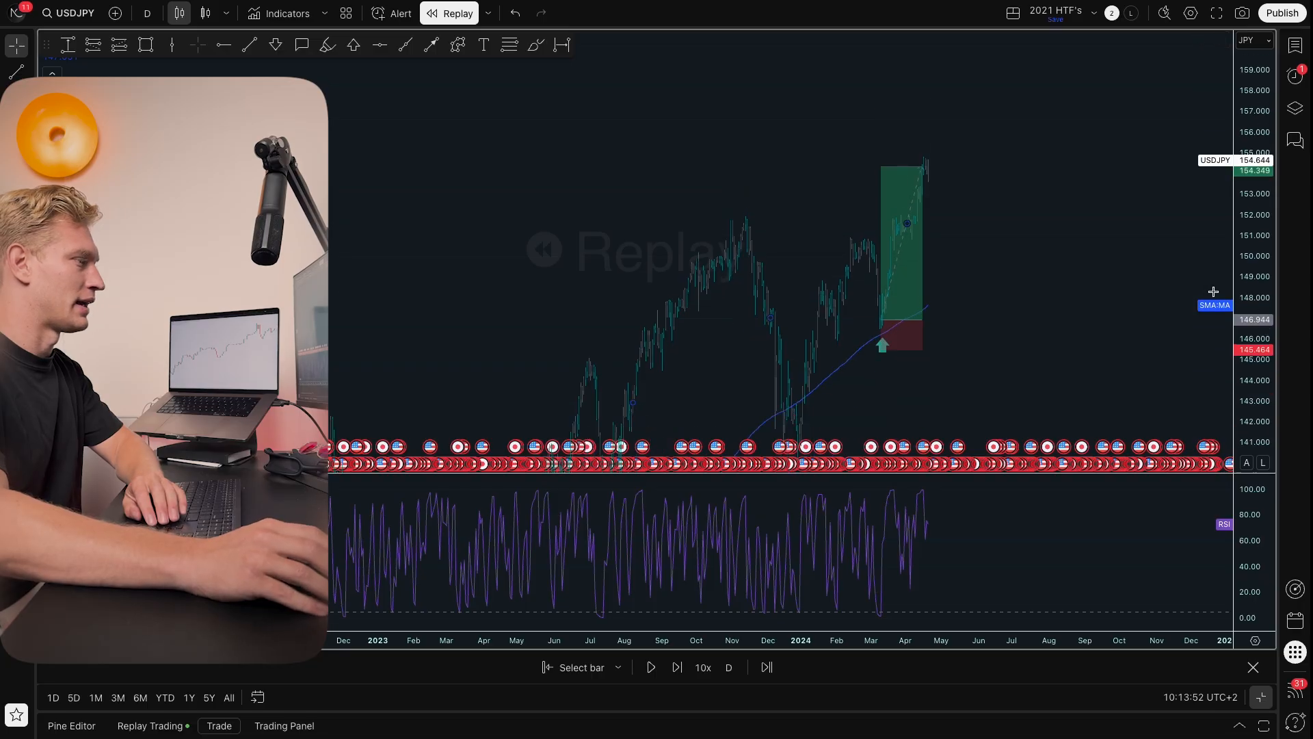
{"action": "scroll", "coordinate": [1040, 260], "scroll_direction": "up", "scroll_amount": 3}
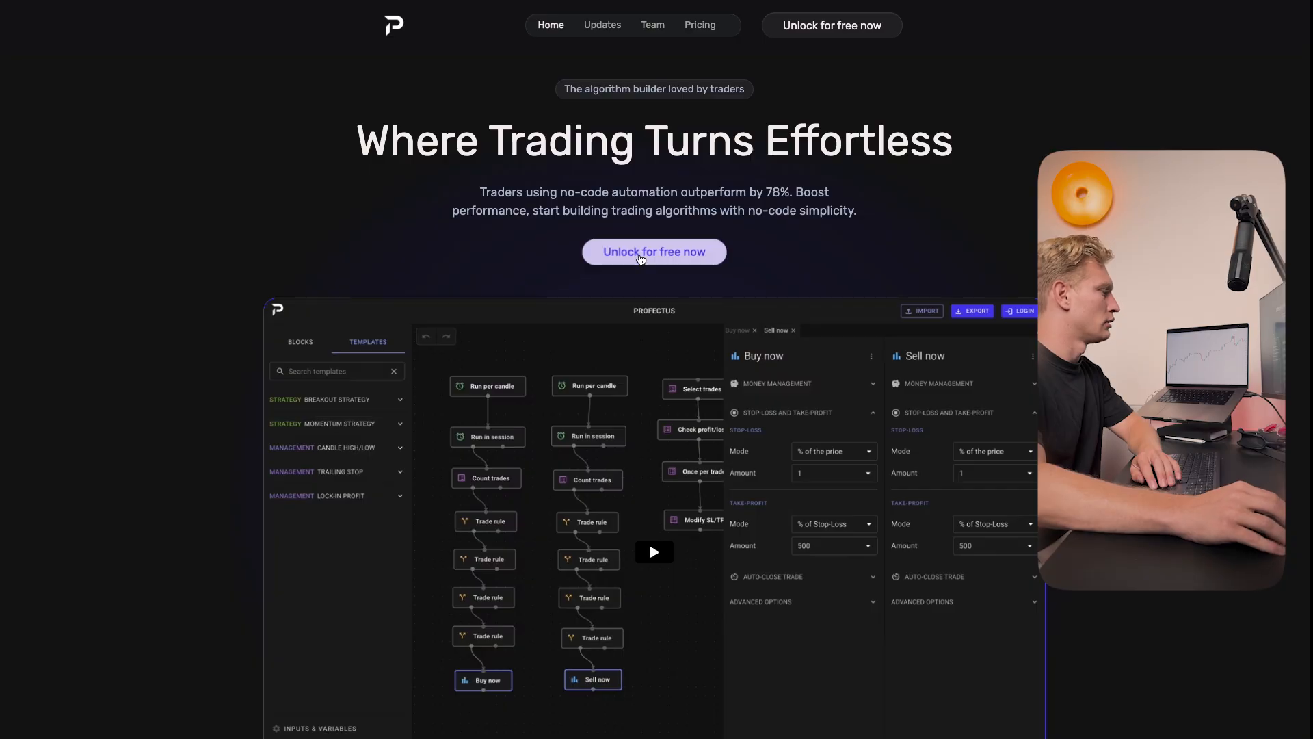
Step: Switch to the Profectus website, open the free algorithm builder, and collapse the Breakout Strategy template
{"action": "left_click", "coordinate": [642, 252]}
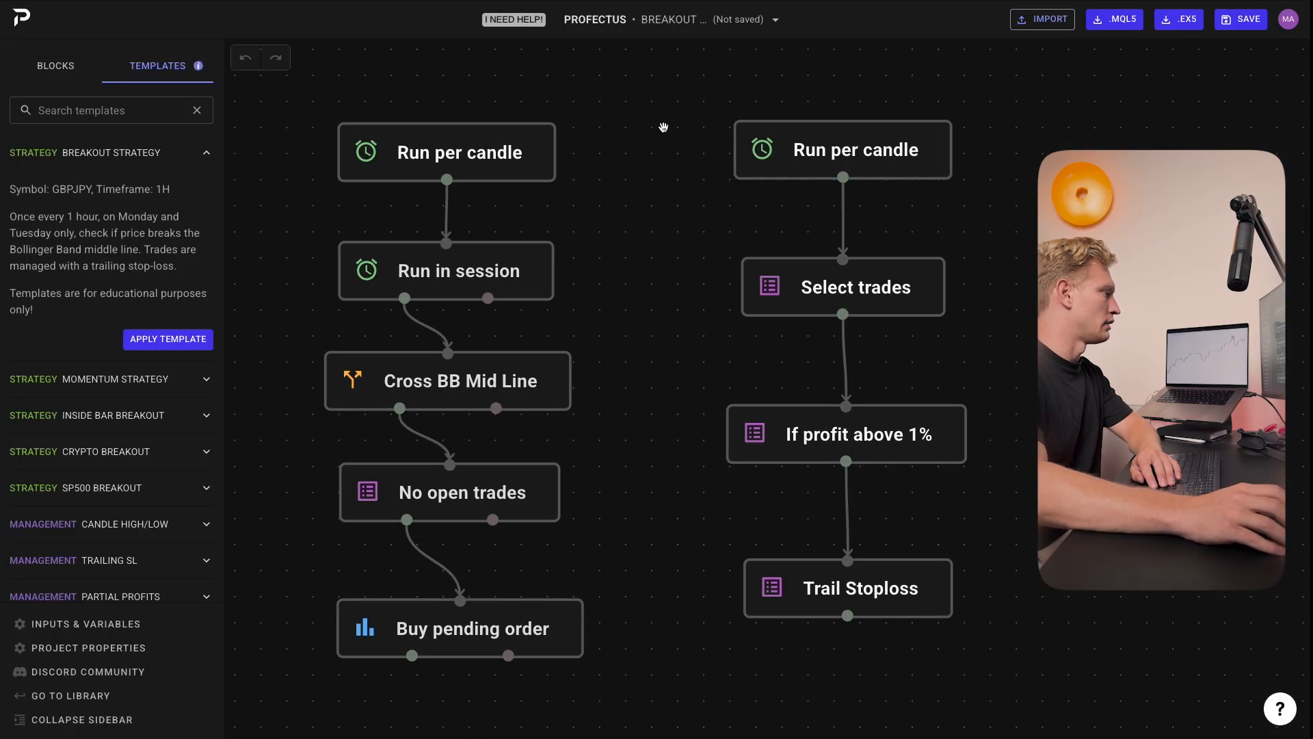
{"action": "scroll", "coordinate": [698, 249], "scroll_direction": "down", "scroll_amount": 5}
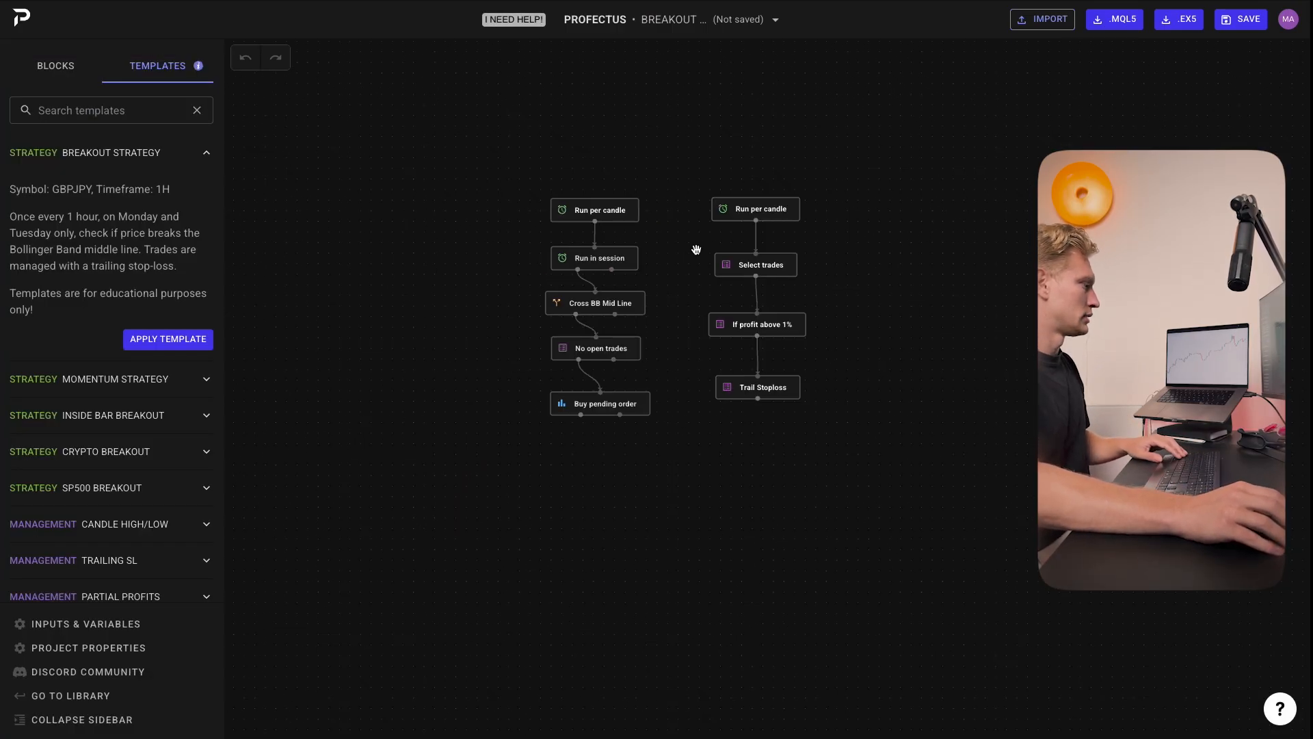
{"action": "left_click", "coordinate": [85, 155]}
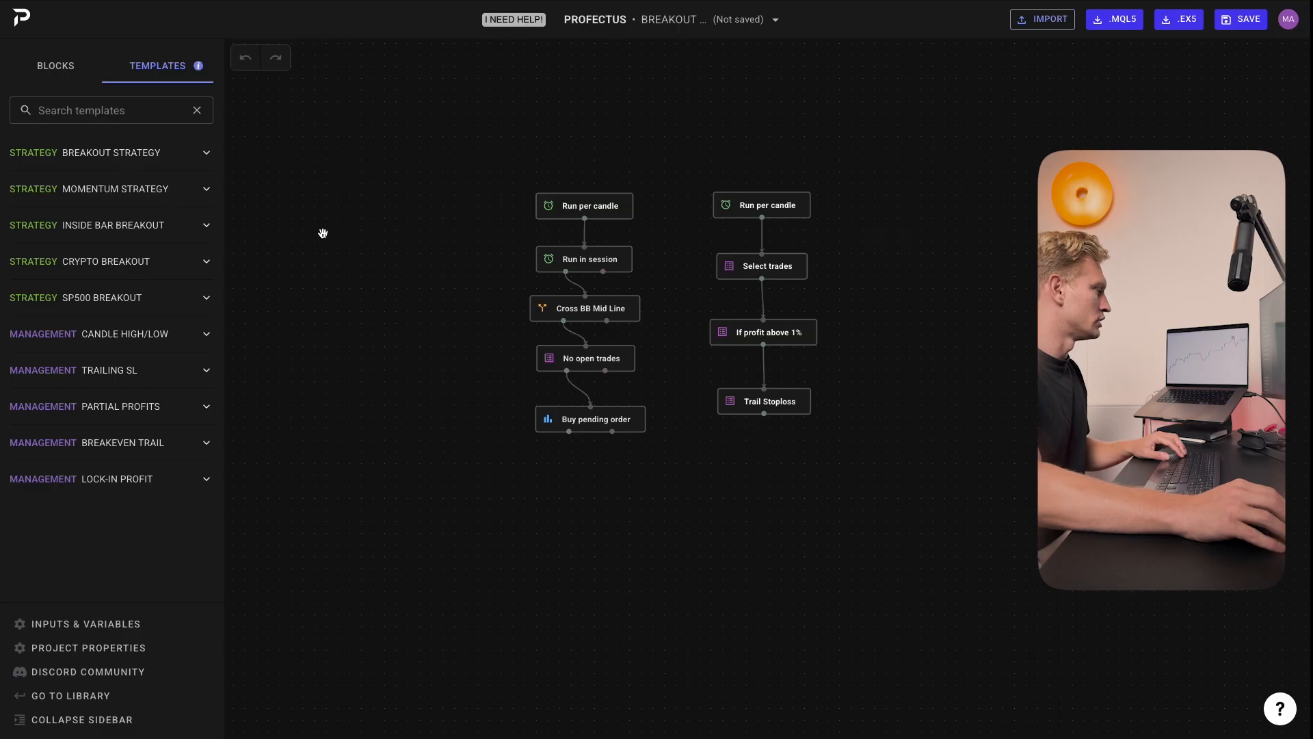
Step: Select all the template blocks on the canvas and delete them
{"action": "left_click_drag", "start_coordinate": [472, 206], "coordinate": [1057, 589]}
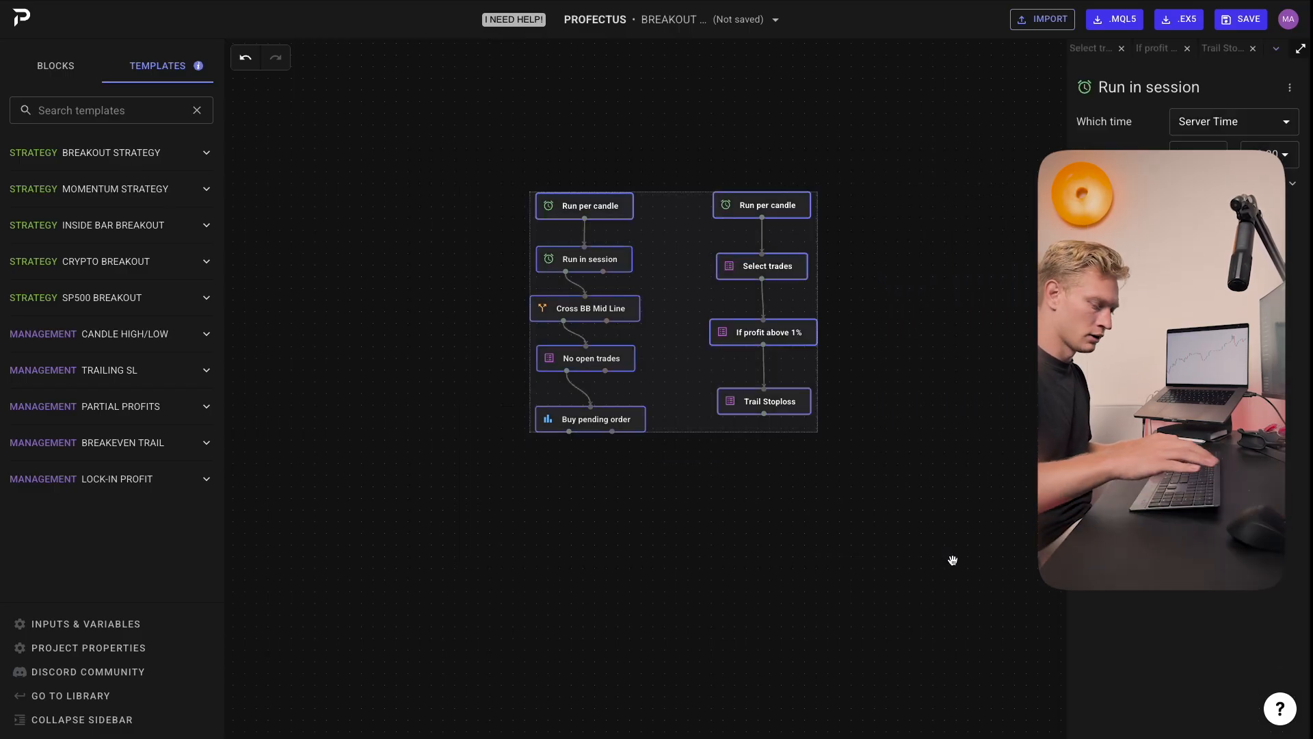
{"action": "key", "text": "Delete"}
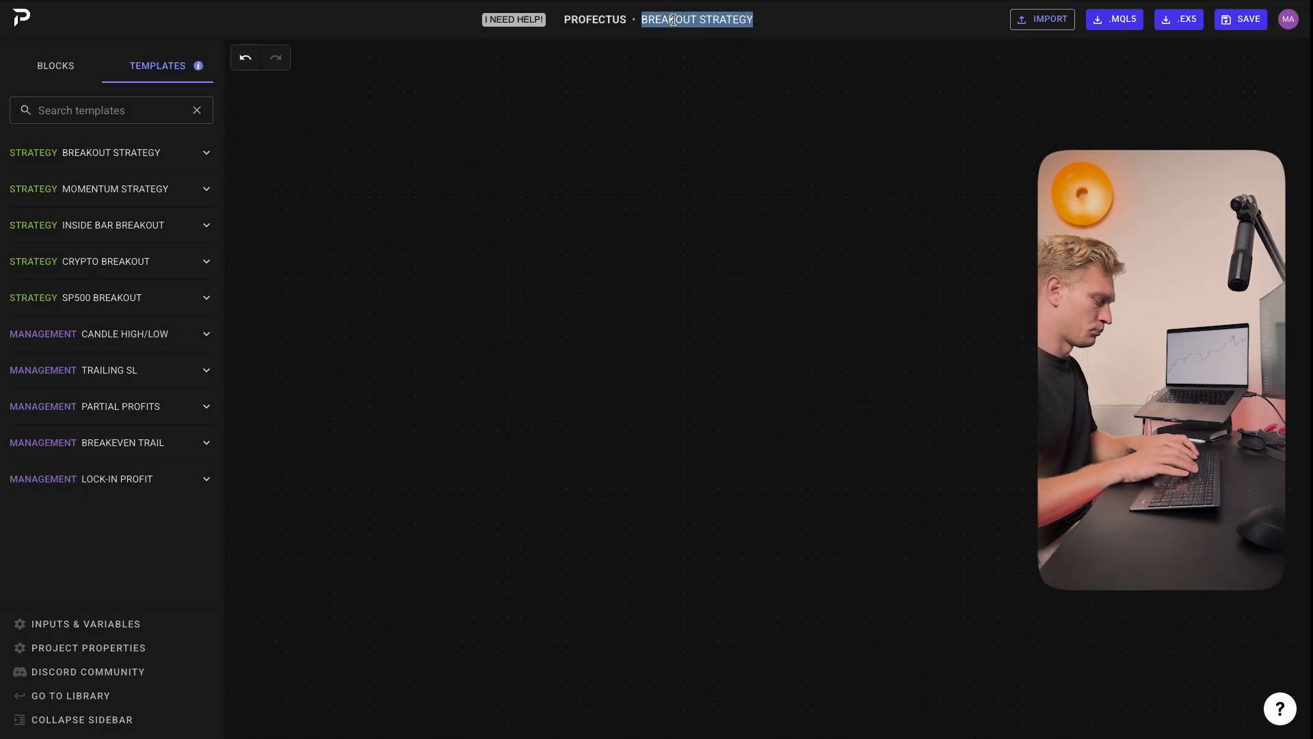
Step: Rename the project as RSI PERIOD 2
{"action": "type", "text": "RSI PERIOD "}
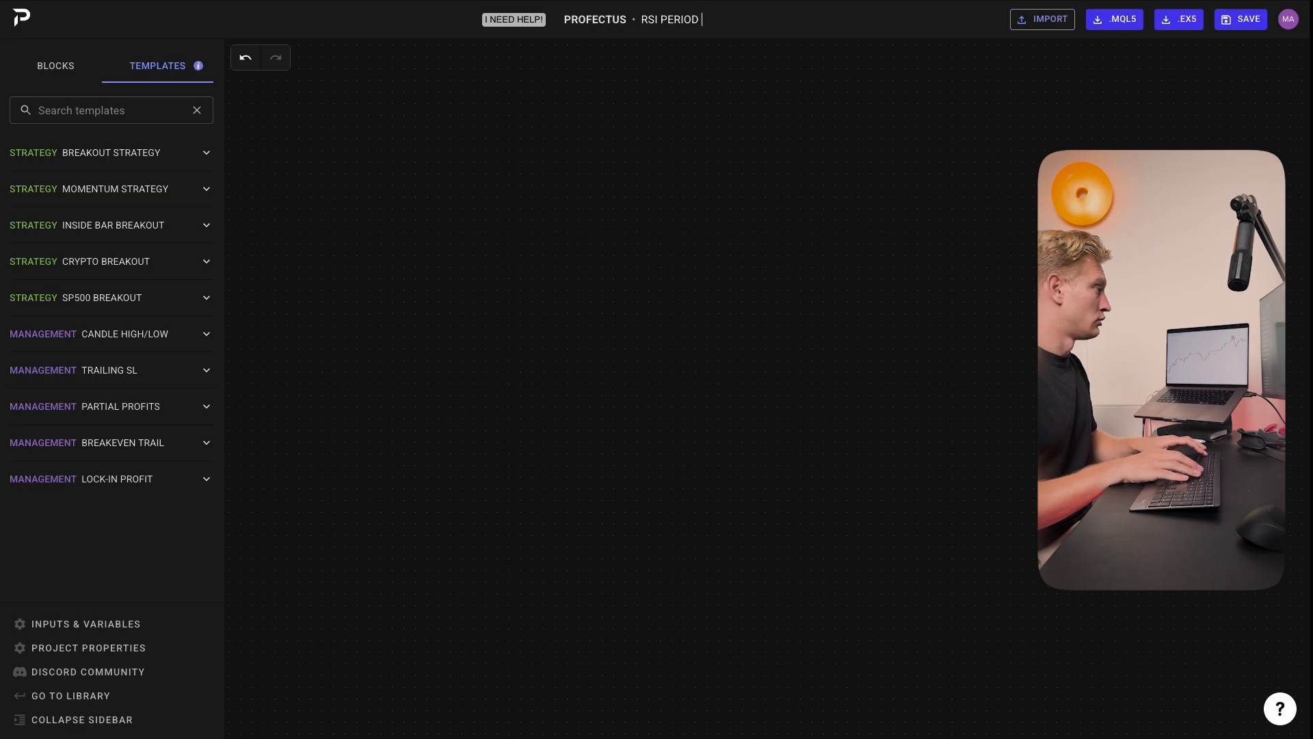
{"action": "type", "text": "2"}
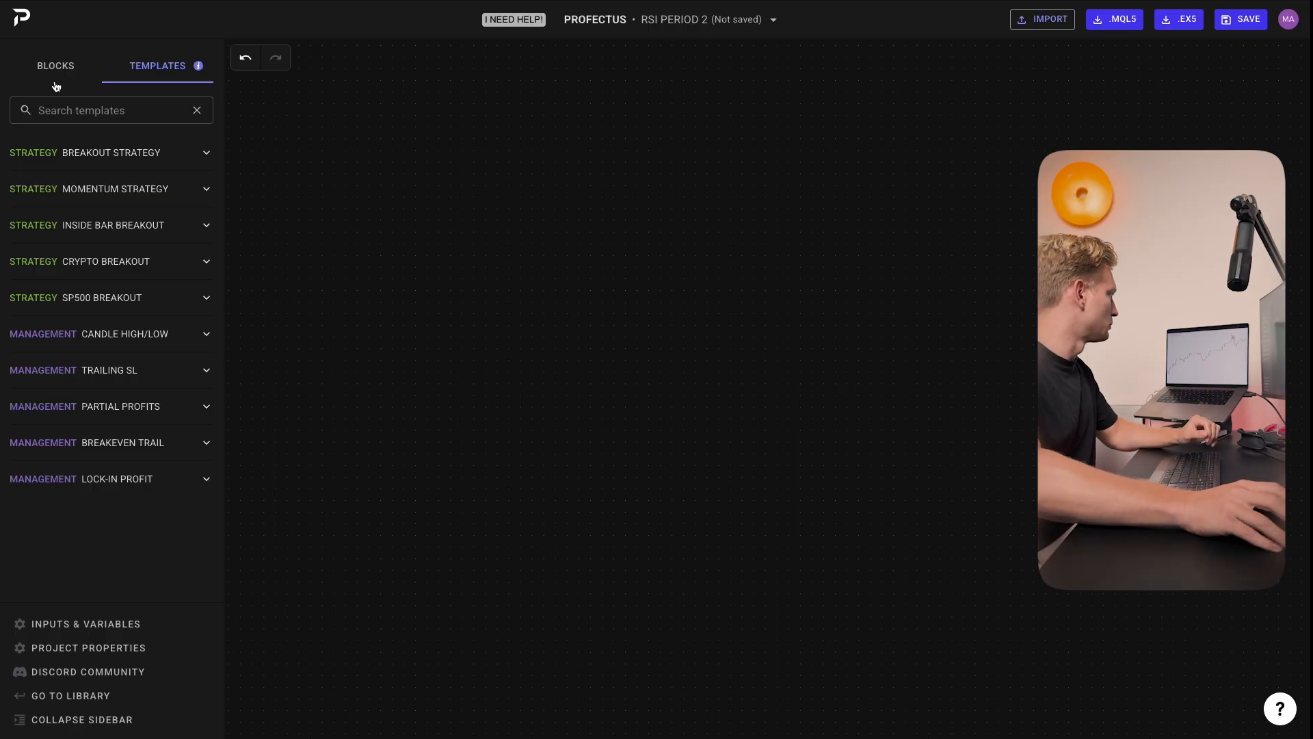
Step: Add a Run per candle block from the When to trade blocks to the canvas
{"action": "left_click", "coordinate": [77, 78]}
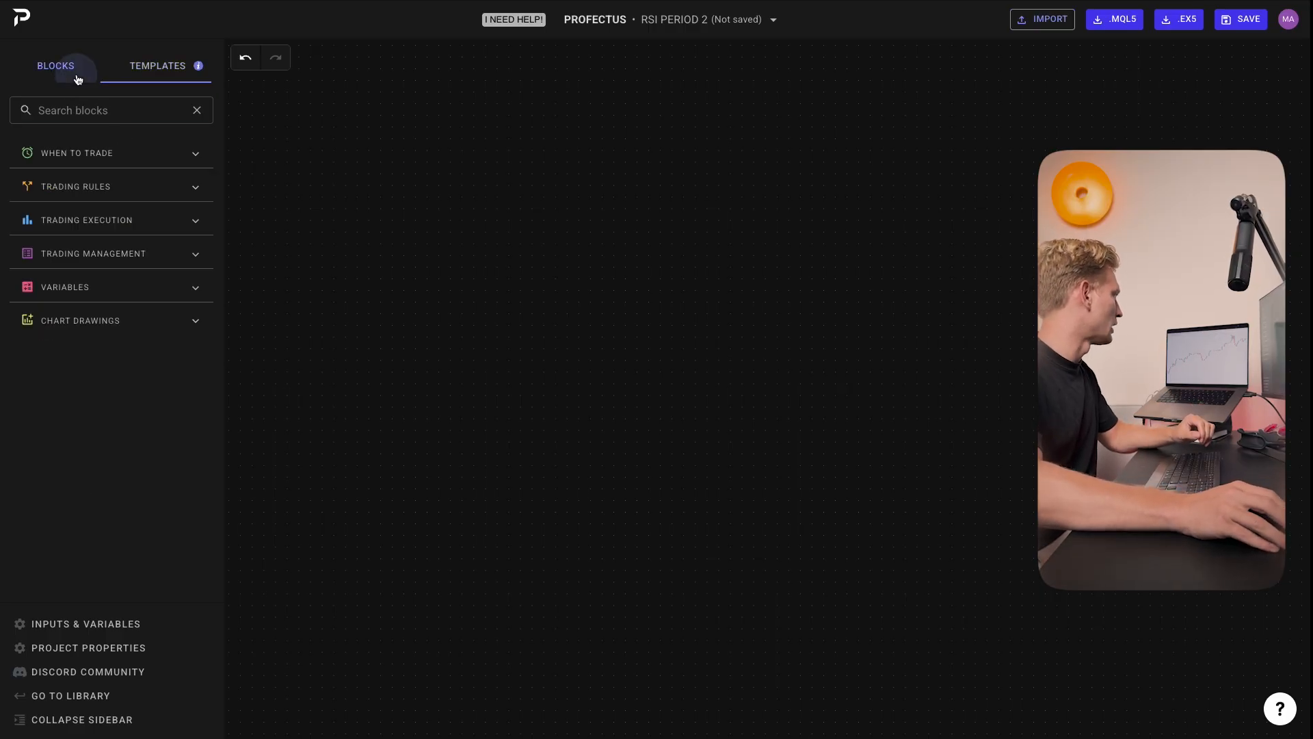
{"action": "left_click", "coordinate": [115, 156]}
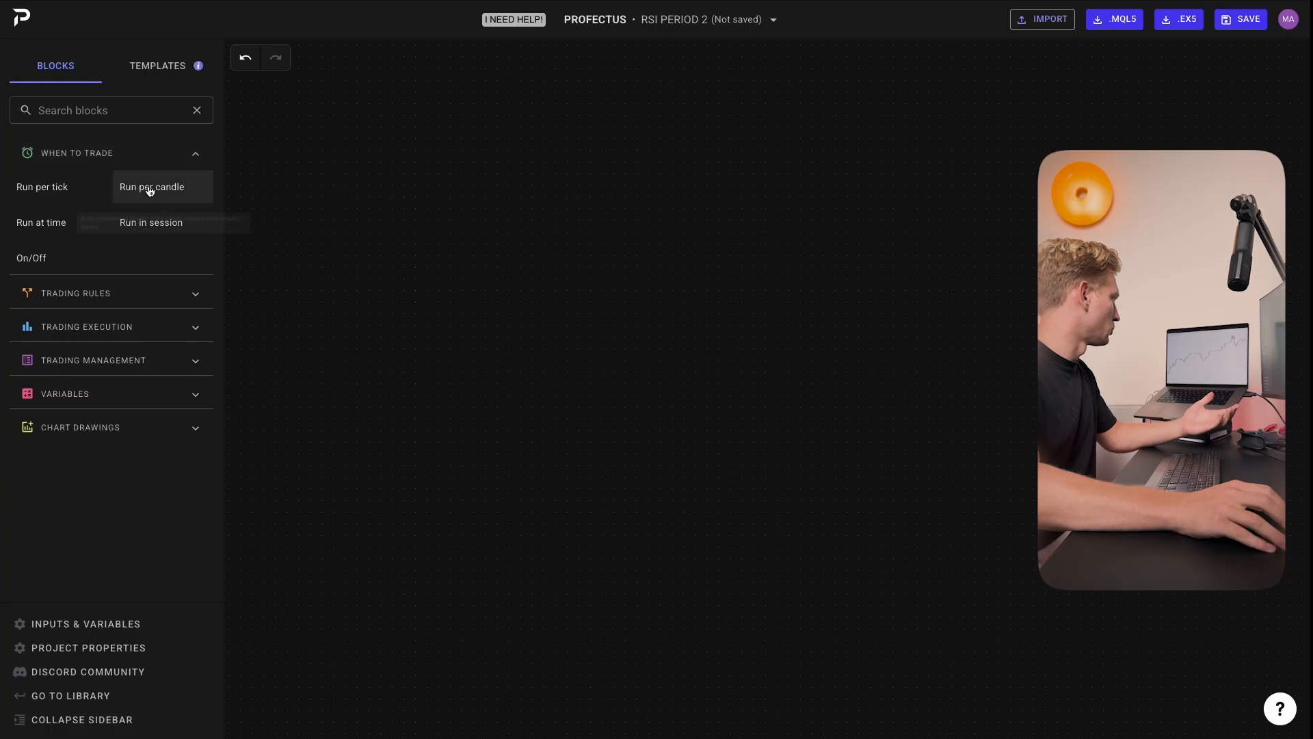
{"action": "left_click_drag", "start_coordinate": [151, 192], "coordinate": [390, 207]}
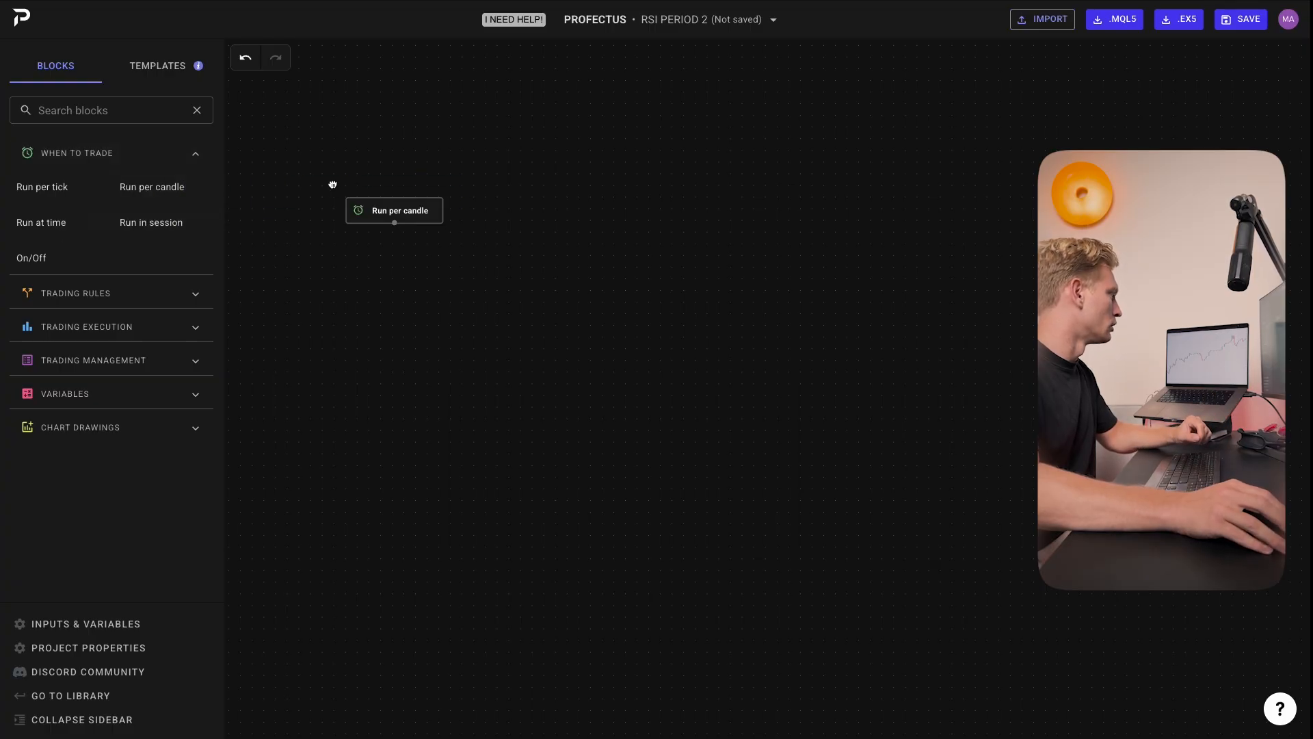
{"action": "left_click", "coordinate": [192, 151]}
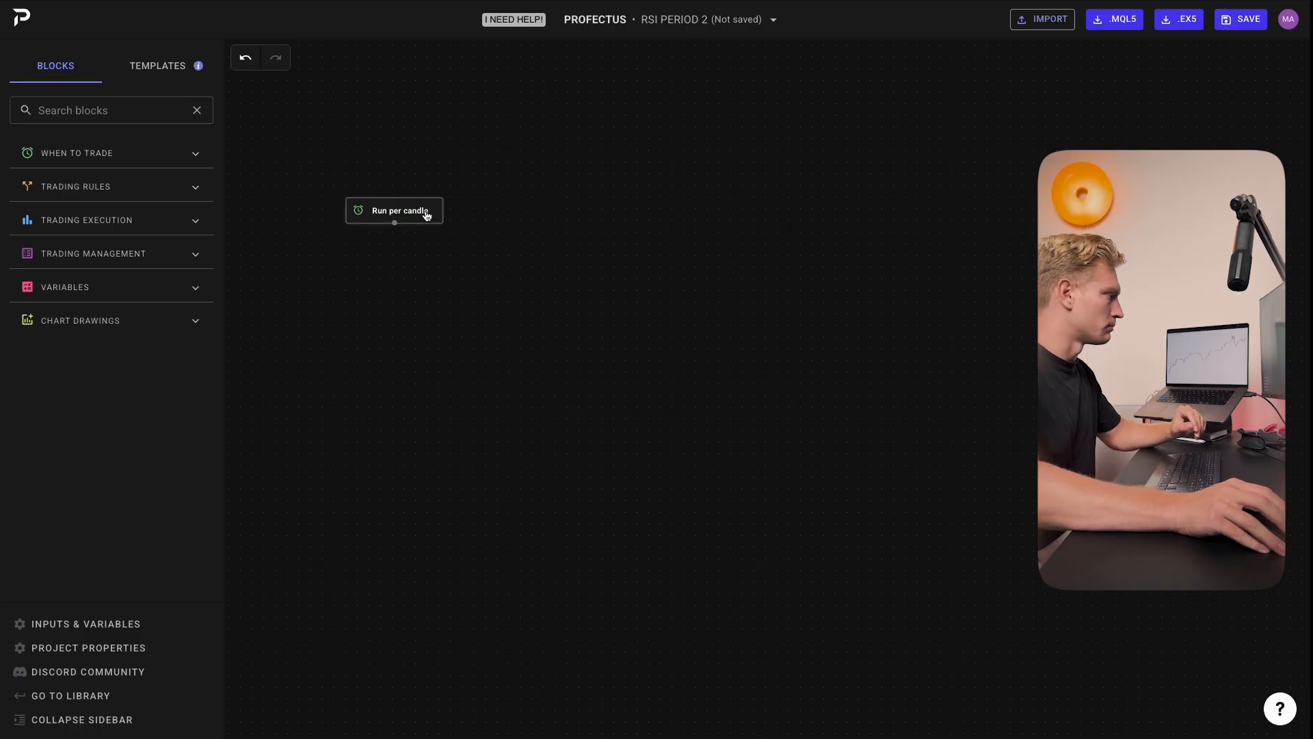
{"action": "scroll", "coordinate": [427, 211], "scroll_direction": "up", "scroll_amount": 6}
{"action": "scroll", "coordinate": [509, 227], "scroll_direction": "down", "scroll_amount": 1}
{"action": "left_click_drag", "start_coordinate": [533, 232], "coordinate": [696, 225]}
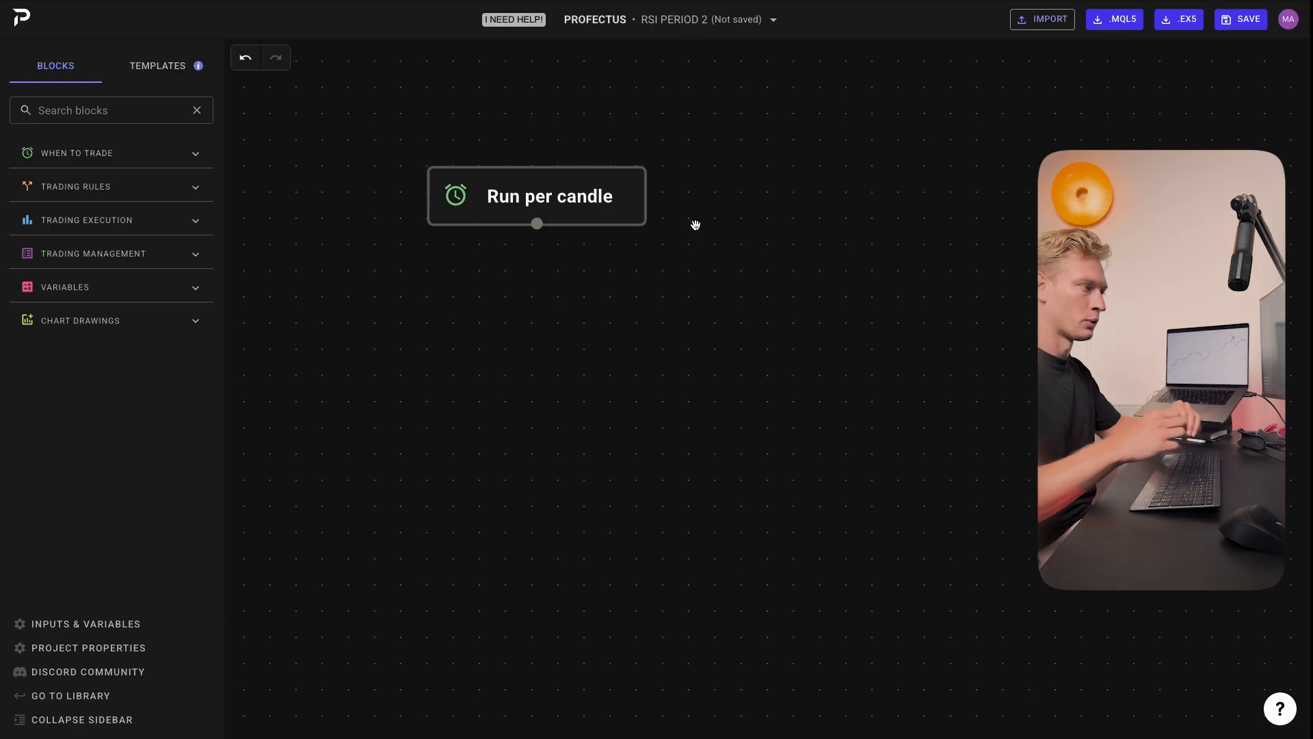
{"action": "scroll", "coordinate": [695, 225], "scroll_direction": "down", "scroll_amount": 1}
{"action": "scroll", "coordinate": [695, 225], "scroll_direction": "down", "scroll_amount": 2}
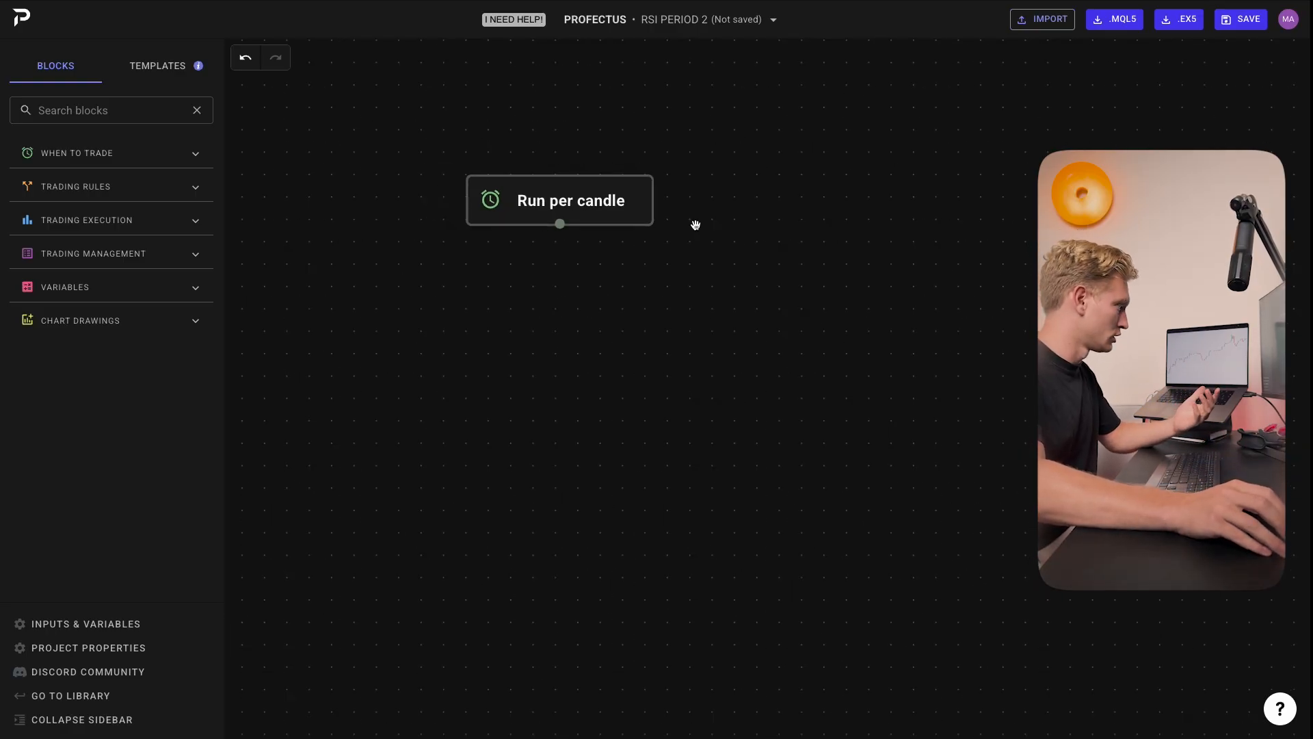
{"action": "left_click_drag", "start_coordinate": [667, 231], "coordinate": [644, 237]}
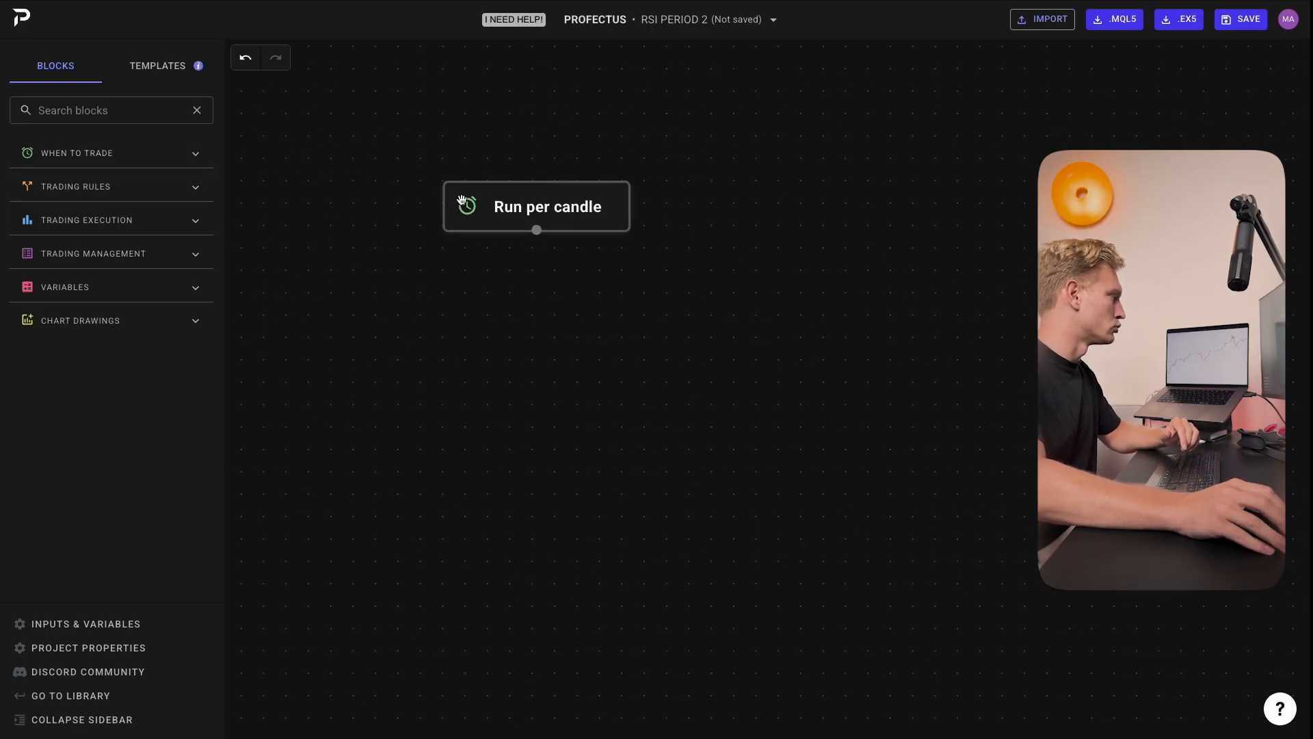
{"action": "scroll", "coordinate": [478, 202], "scroll_direction": "down", "scroll_amount": 2}
{"action": "left_click_drag", "start_coordinate": [491, 227], "coordinate": [519, 219]}
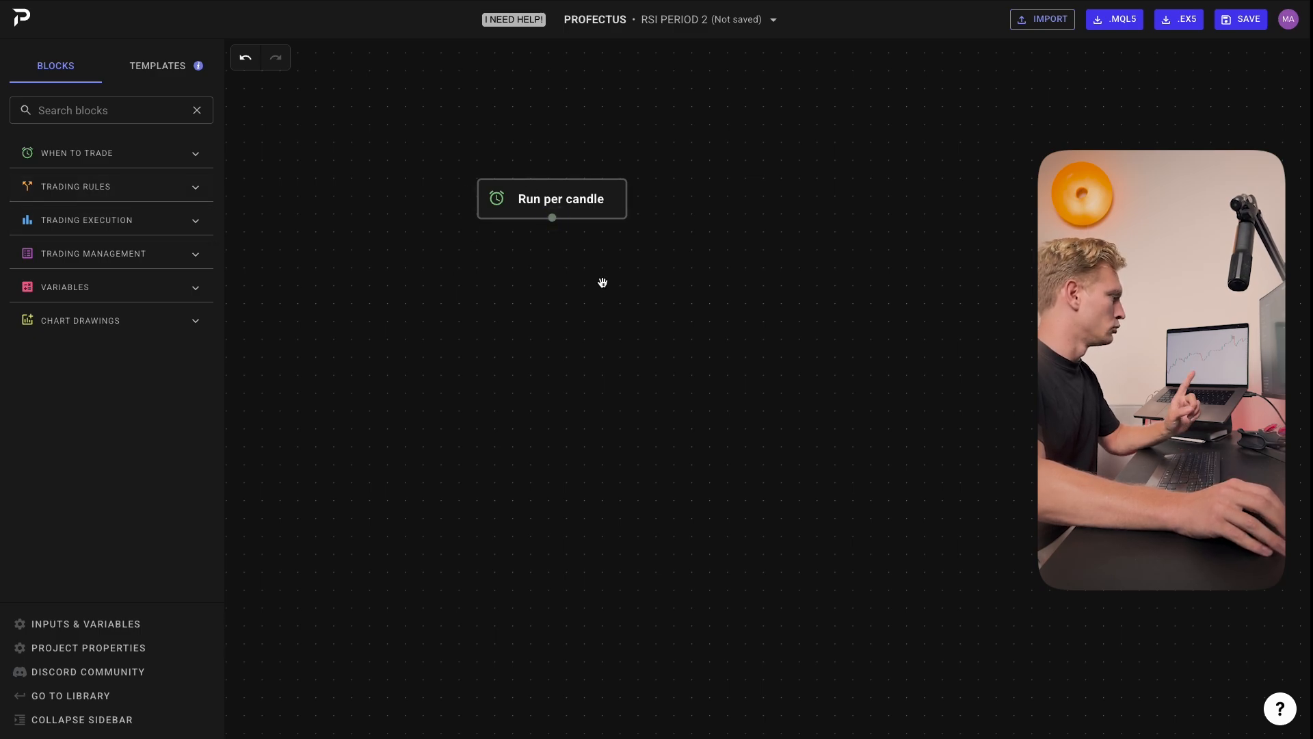
Step: Add two Trade rule blocks below the Run per candle block
{"action": "left_click", "coordinate": [198, 192]}
{"action": "mouse_move", "coordinate": [85, 232]}
{"action": "left_mouse_down"}
{"action": "mouse_move", "coordinate": [439, 252]}
{"action": "mouse_move", "coordinate": [86, 233]}
{"action": "left_mouse_up"}
{"action": "left_click", "coordinate": [140, 191]}
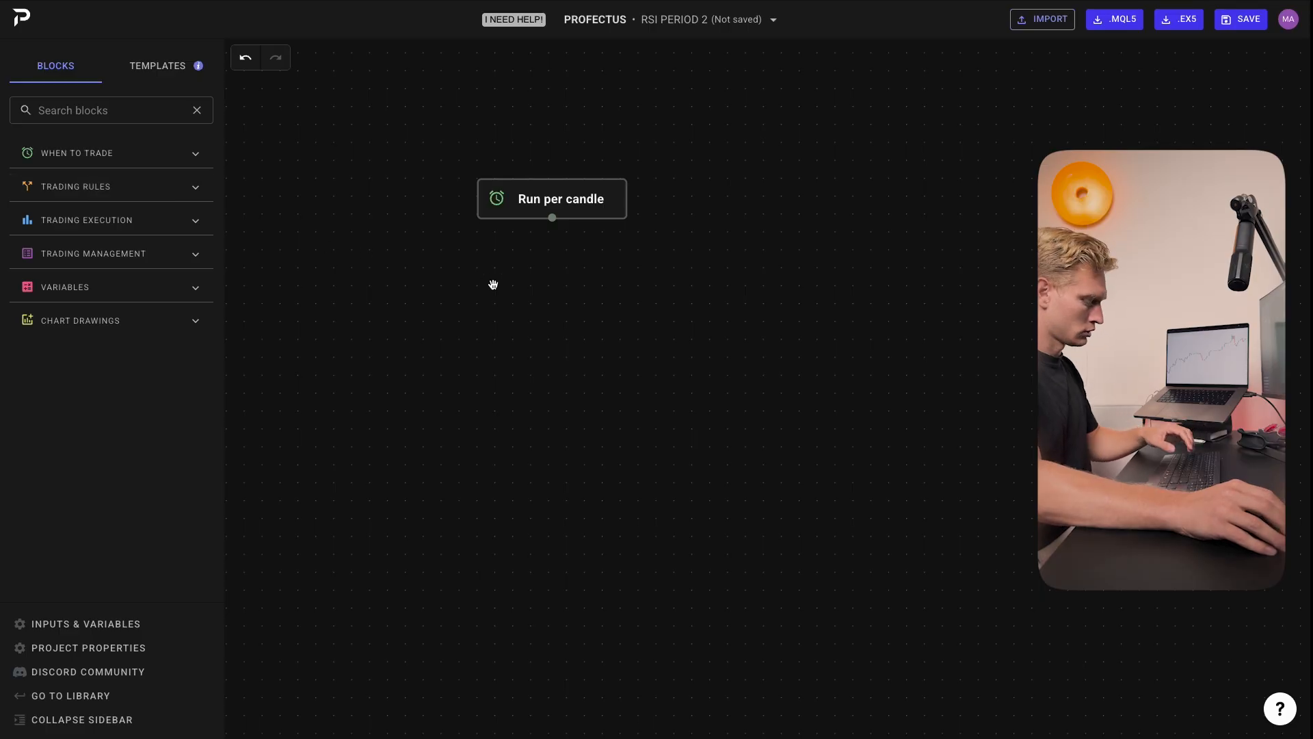
{"action": "key", "text": "t"}
{"action": "key", "text": "t"}
{"action": "left_click_drag", "start_coordinate": [609, 327], "coordinate": [560, 287]}
{"action": "left_click", "coordinate": [622, 280]}
{"action": "left_click_drag", "start_coordinate": [659, 403], "coordinate": [559, 348]}
{"action": "left_click", "coordinate": [528, 294]}
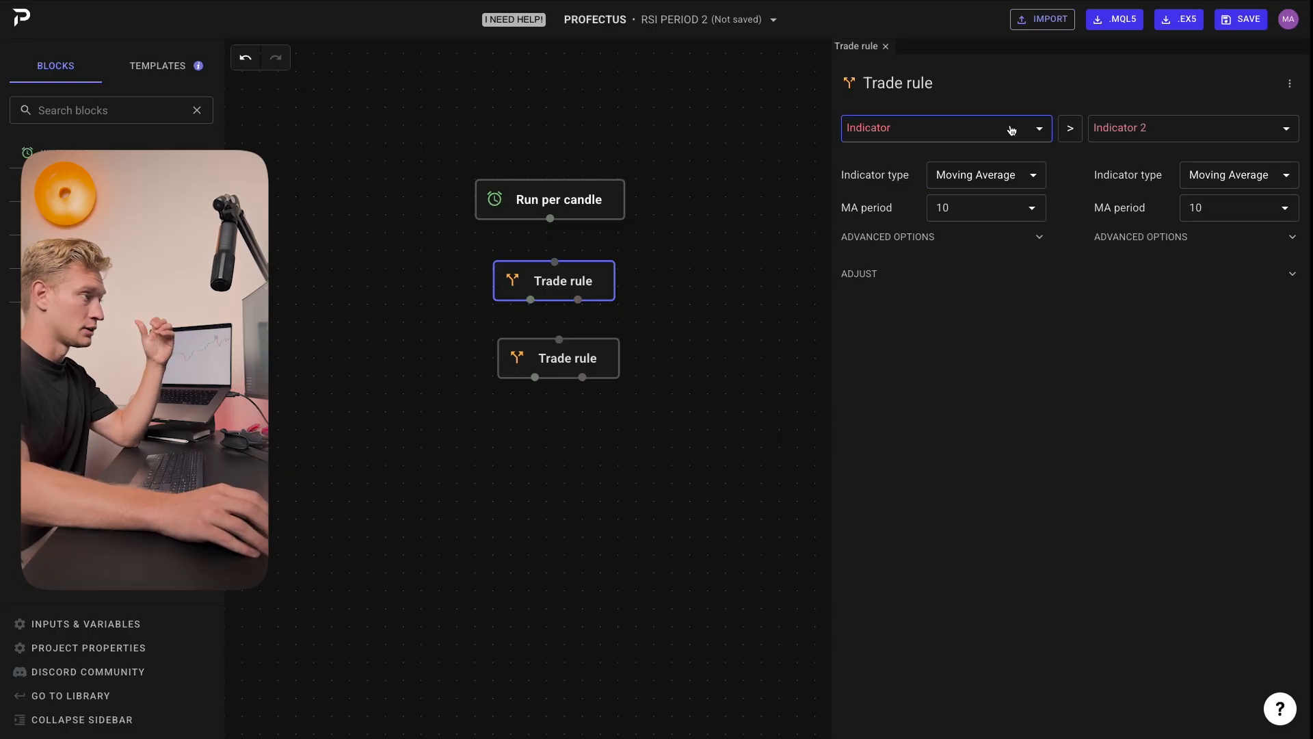
Step: In the first Trade rule, set the right-hand moving average's MA period to 200
{"action": "double_click", "coordinate": [1230, 218]}
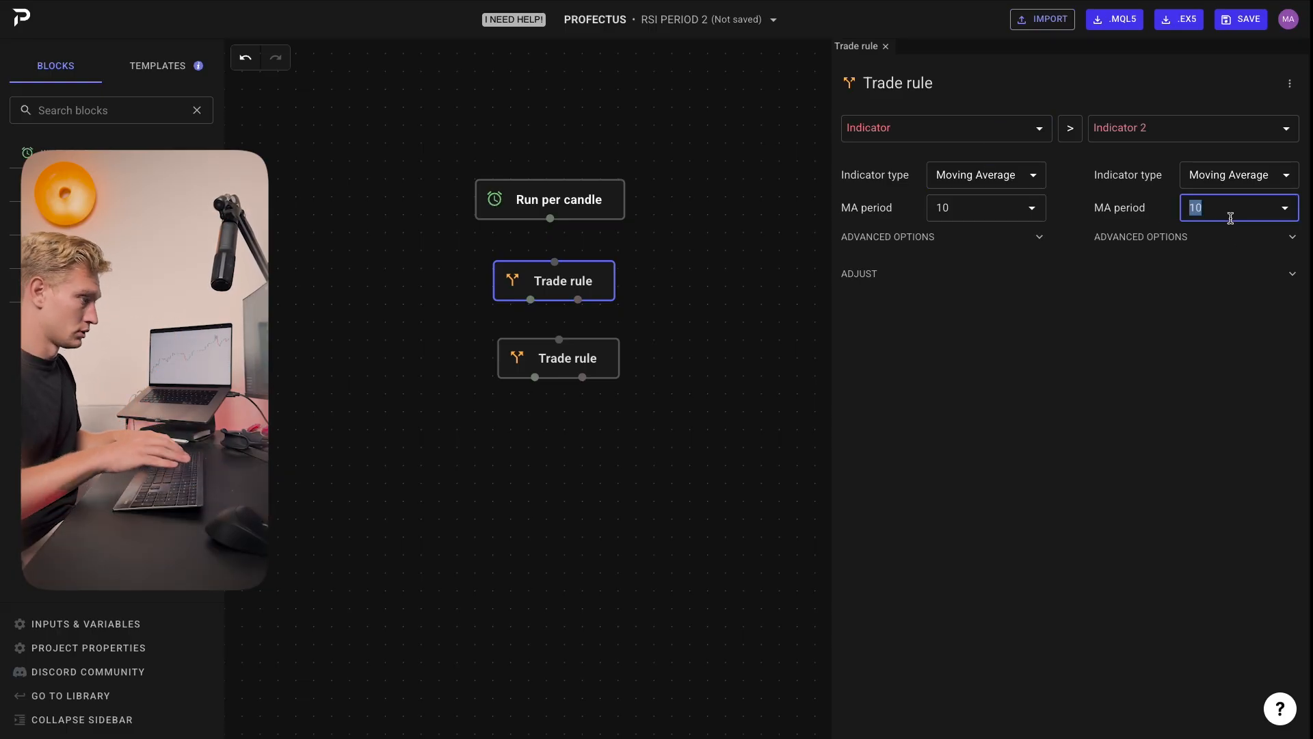
{"action": "type", "text": "200"}
{"action": "left_click", "coordinate": [1149, 280]}
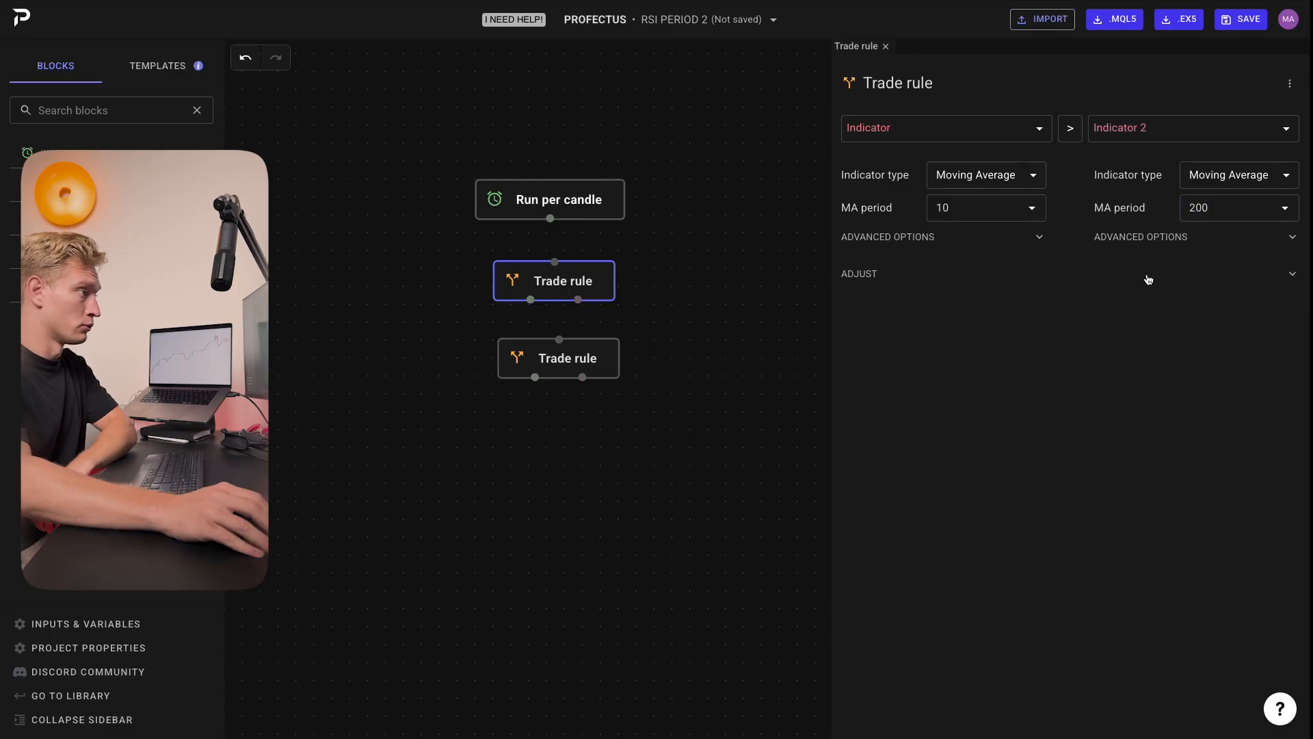
{"action": "left_click", "coordinate": [1143, 272]}
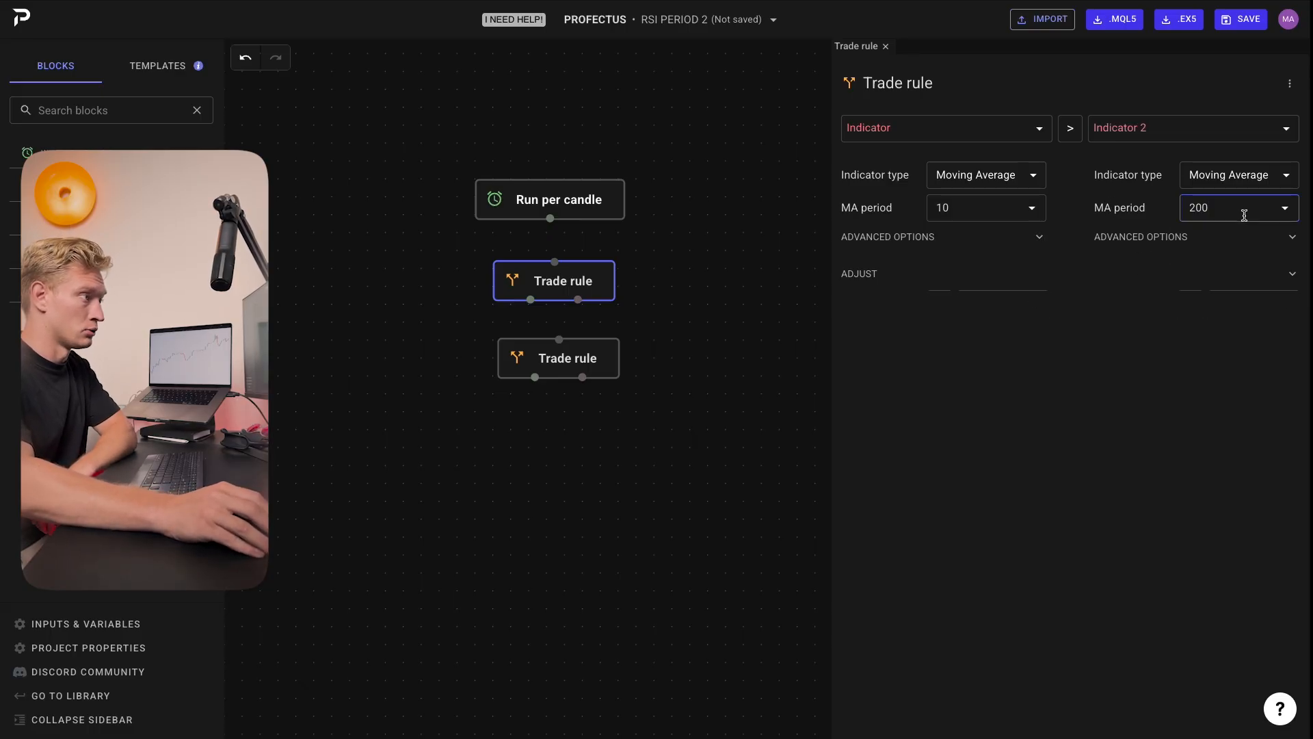
Step: Change the first rule's left-hand operand to Candle, using Candle Close with candle ID 1
{"action": "left_click", "coordinate": [937, 130]}
{"action": "left_click", "coordinate": [880, 193]}
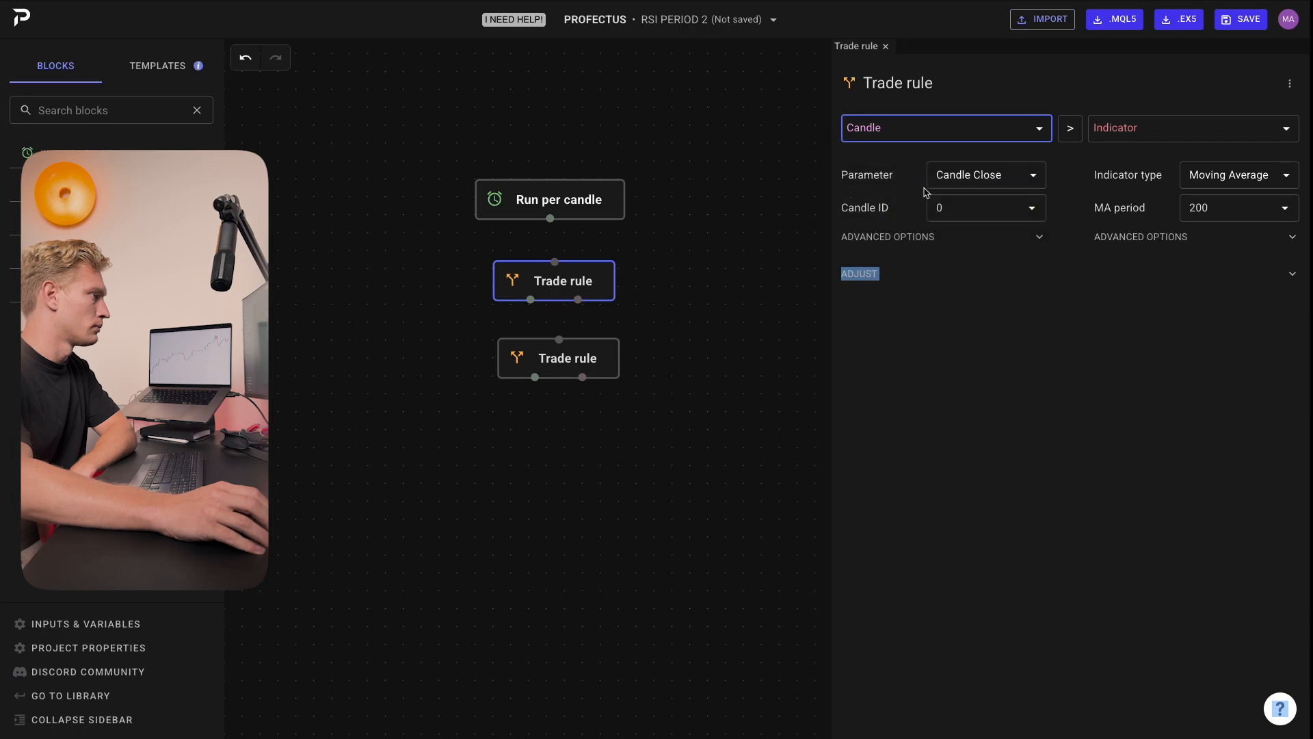
{"action": "left_click", "coordinate": [983, 208]}
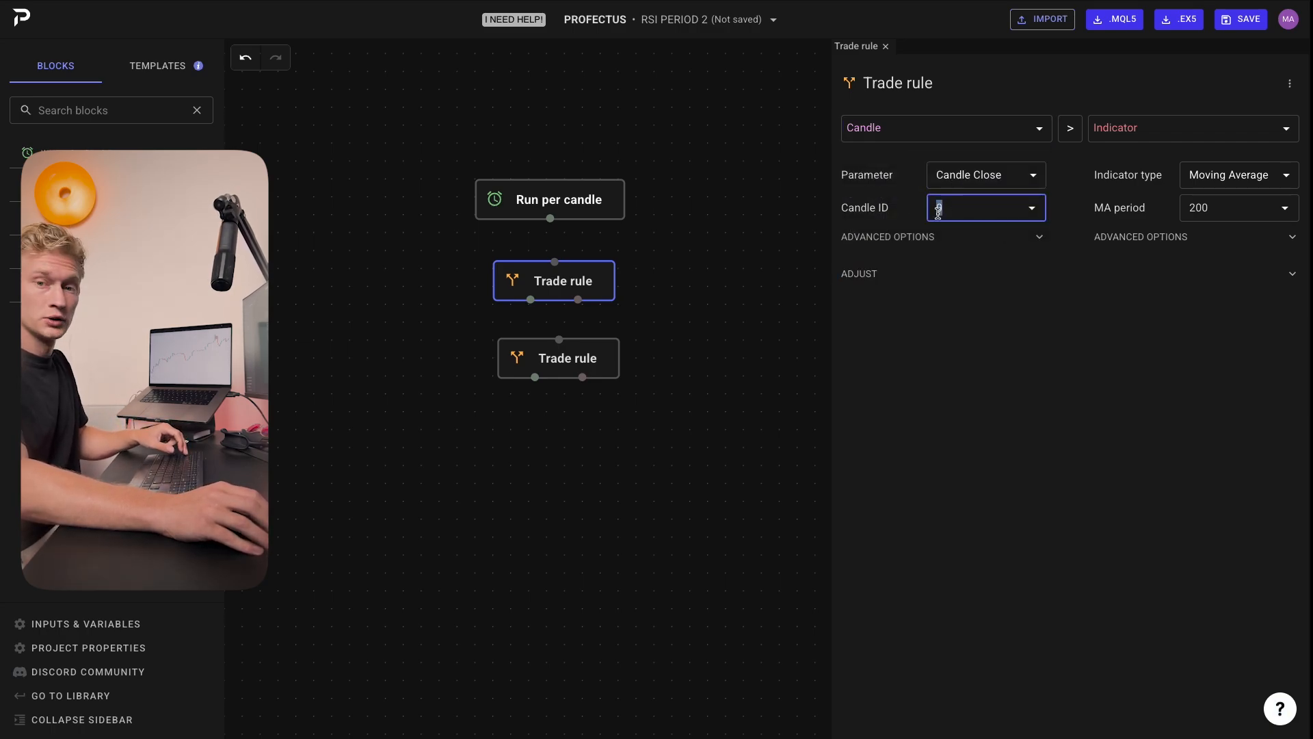
{"action": "type", "text": "1"}
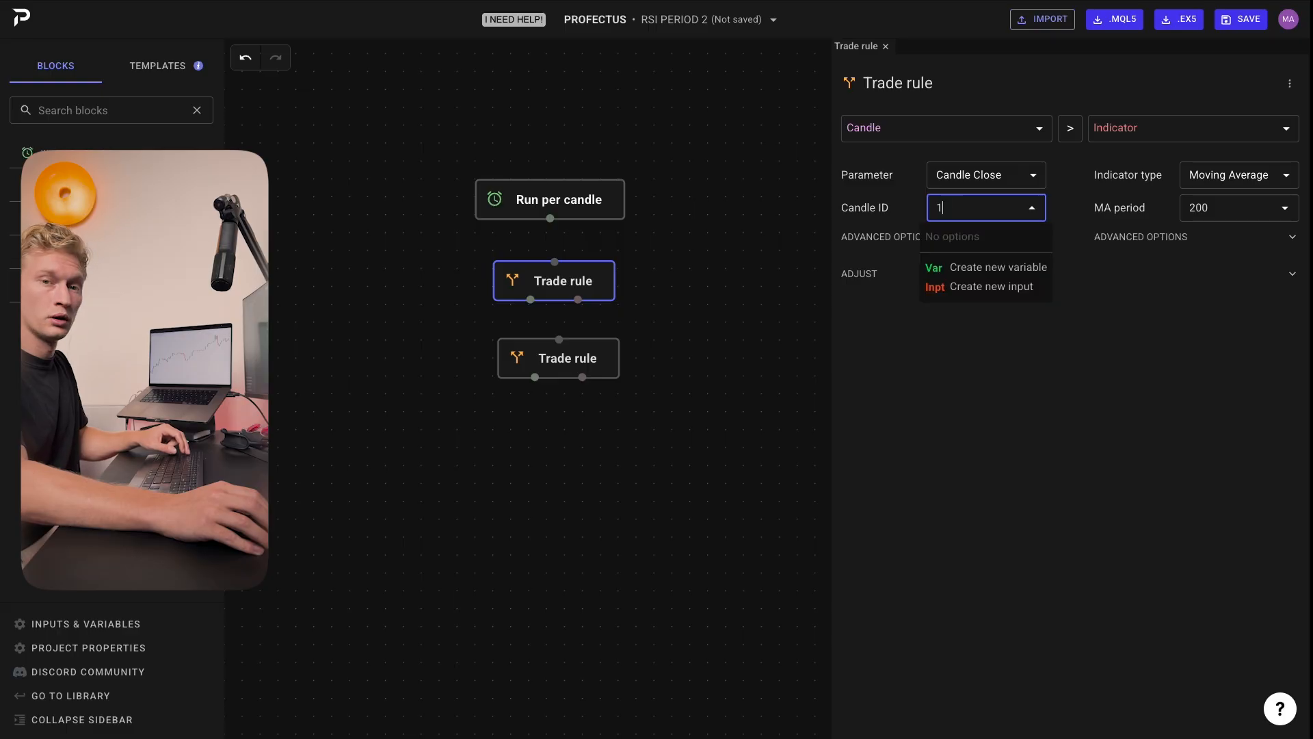
{"action": "left_click", "coordinate": [908, 342]}
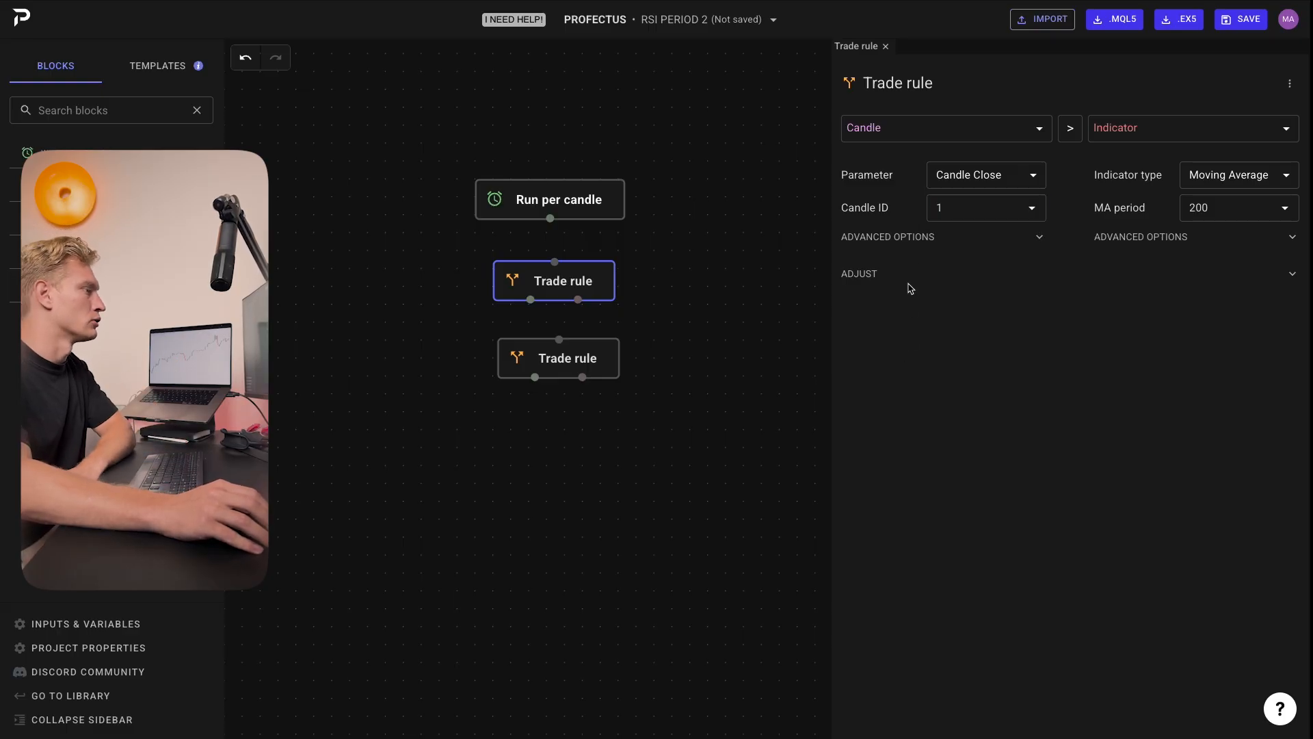
{"action": "left_click", "coordinate": [941, 209]}
{"action": "type", "text": "2"}
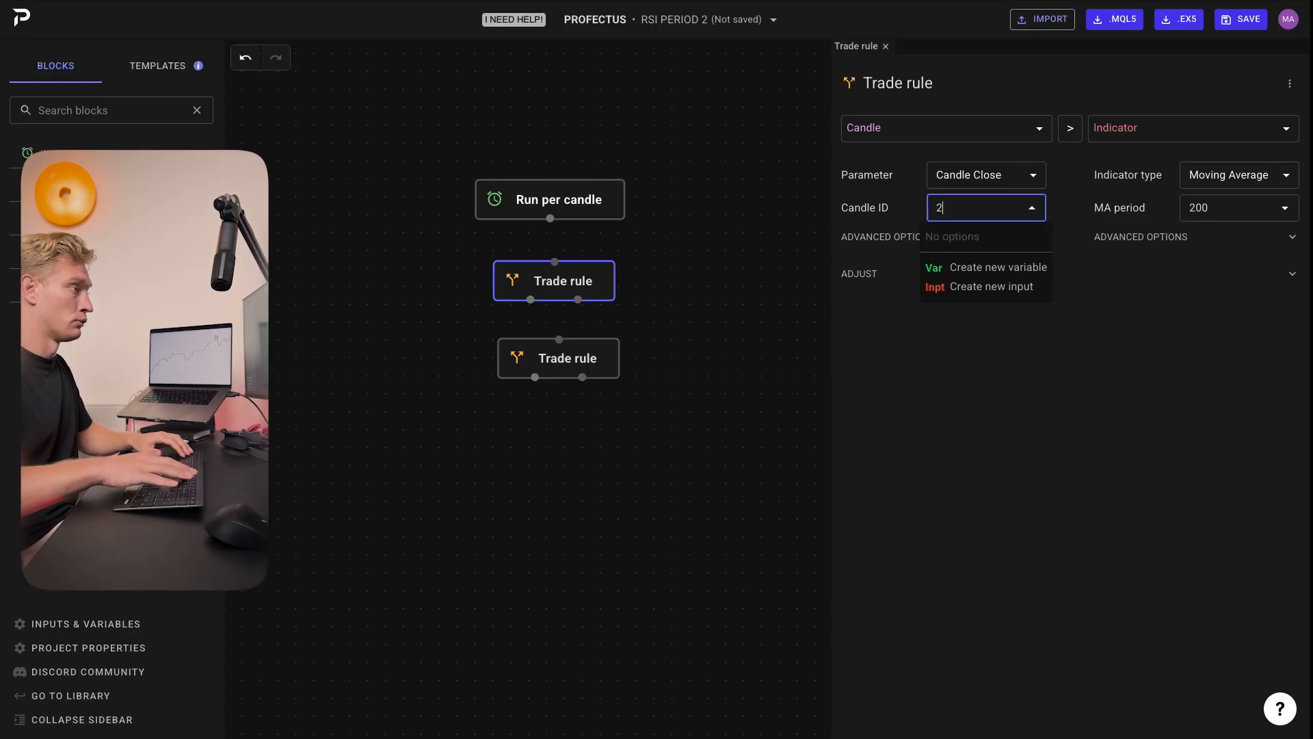
{"action": "type", "text": "1"}
{"action": "left_click", "coordinate": [912, 407]}
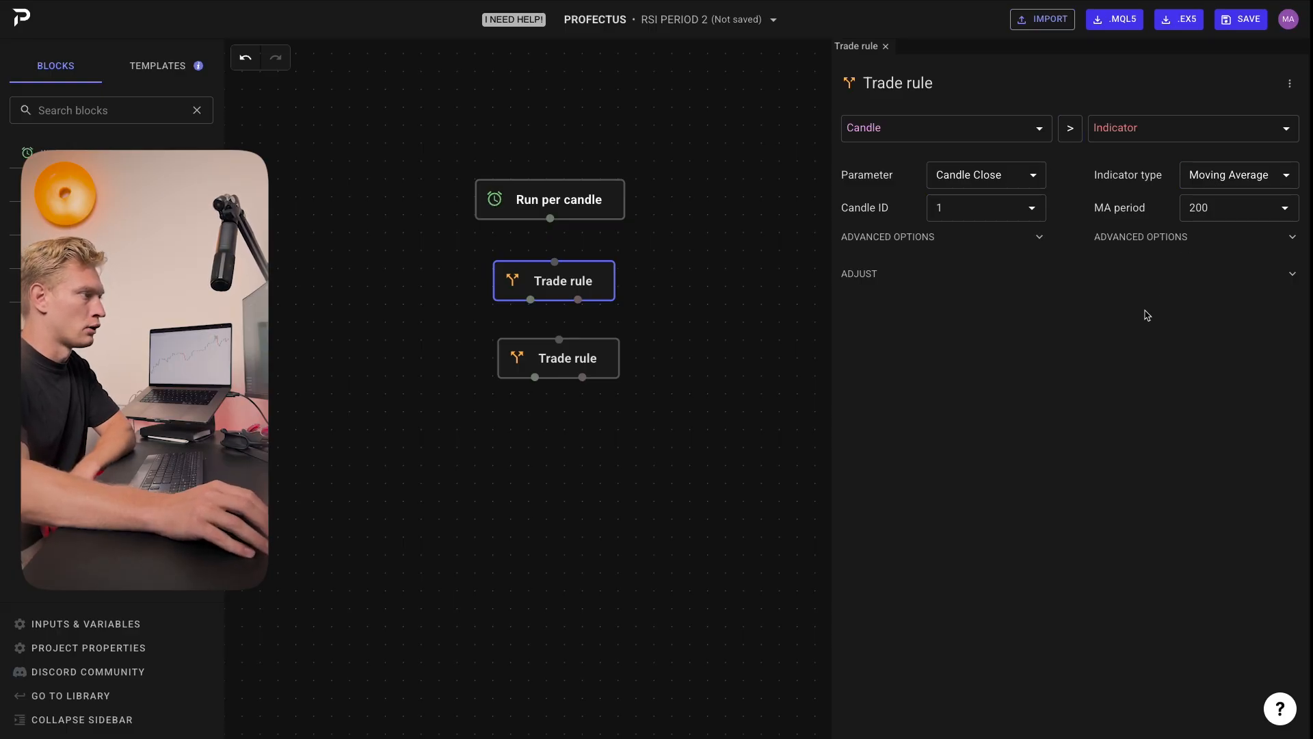
Step: Connect Run per candle to the first Trade rule, and the first Trade rule to the second
{"action": "left_click", "coordinate": [717, 275]}
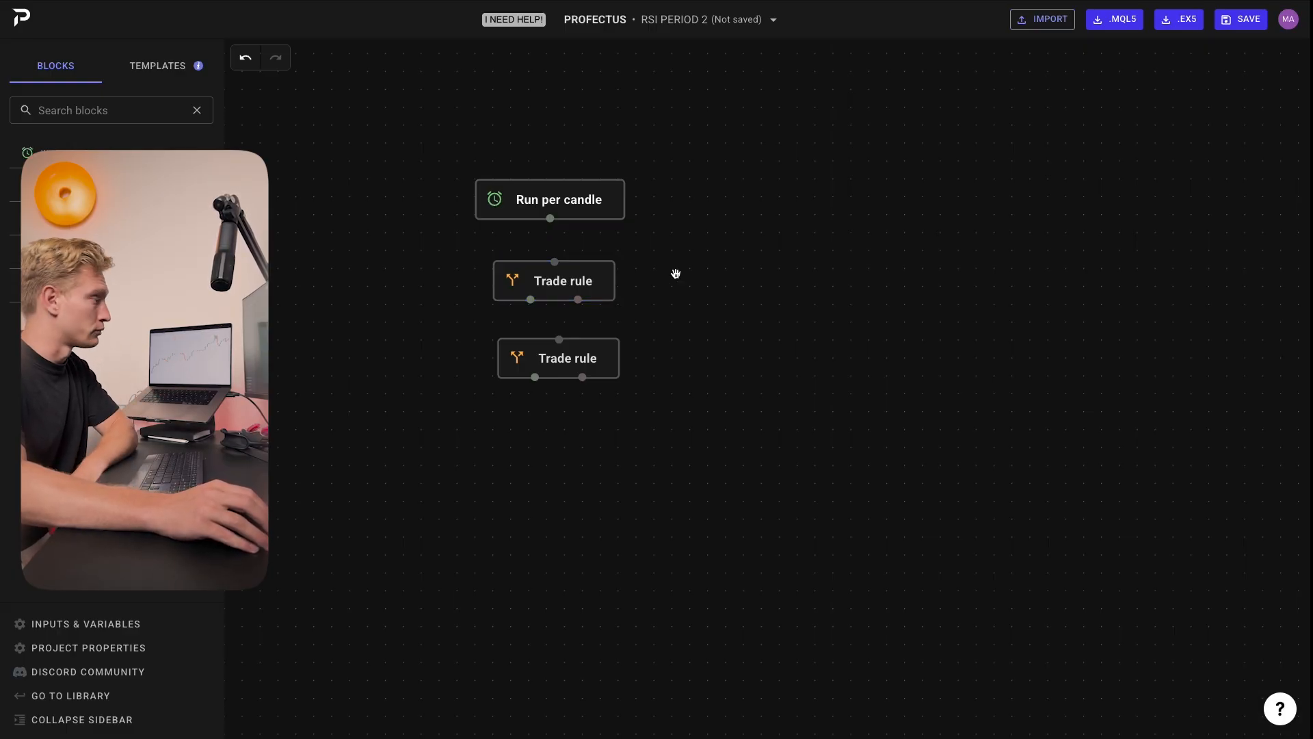
{"action": "left_click_drag", "start_coordinate": [550, 217], "coordinate": [554, 262]}
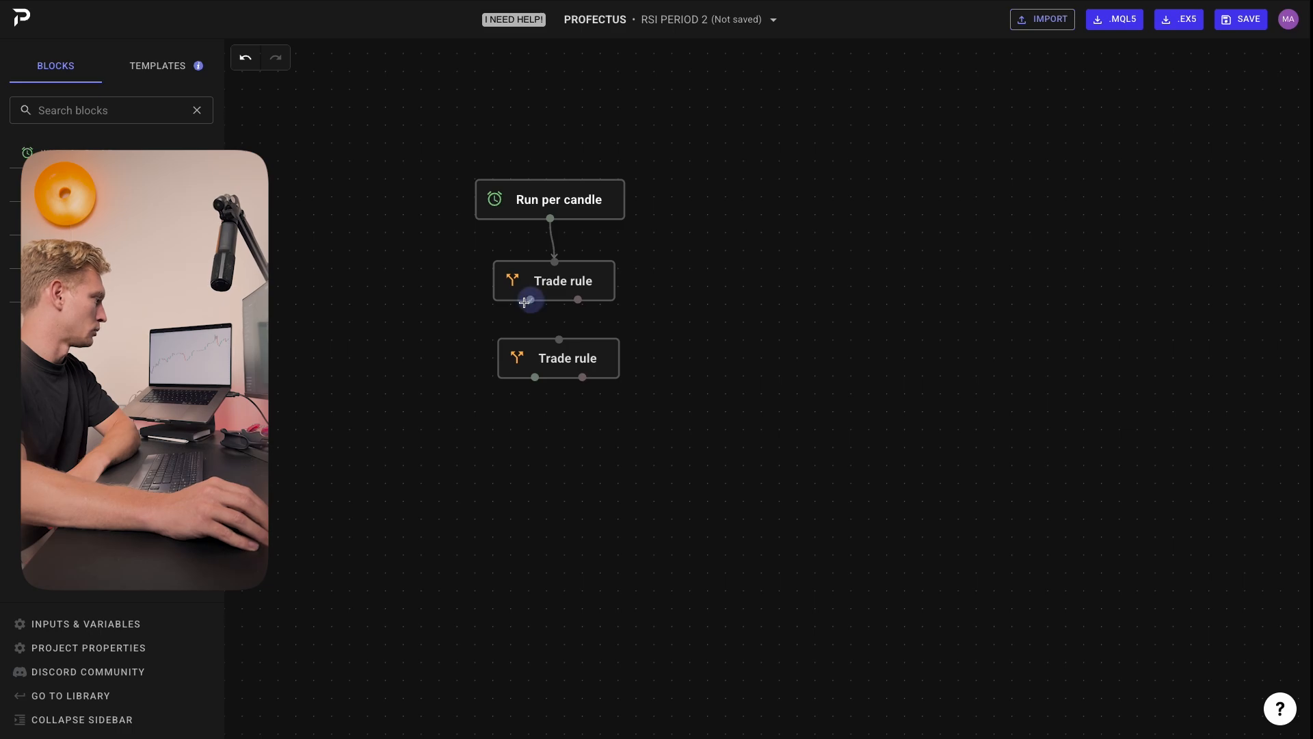
{"action": "left_click_drag", "start_coordinate": [525, 302], "coordinate": [559, 339]}
{"action": "left_click", "coordinate": [556, 282]}
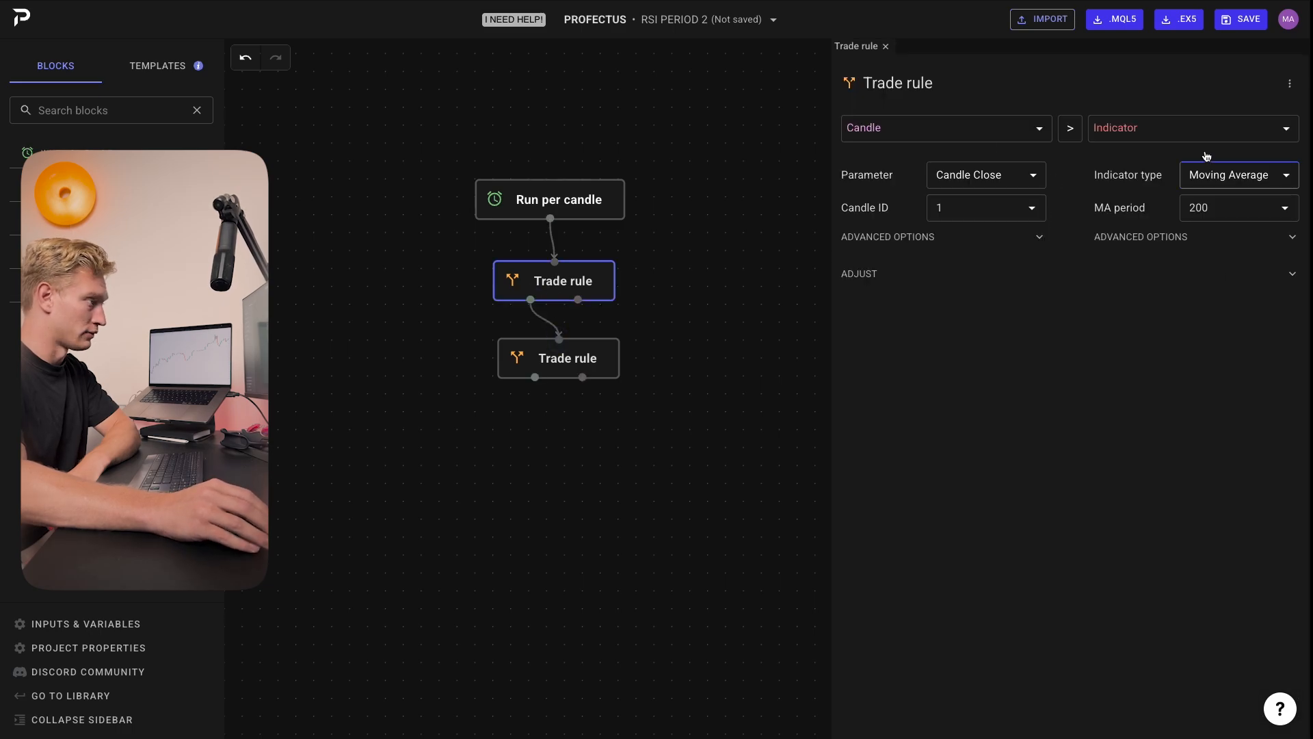
{"action": "left_click", "coordinate": [774, 267]}
Step: In the second Trade rule, set the left indicator to Relative Strength Index with an RSI period of 2
{"action": "left_click", "coordinate": [611, 342]}
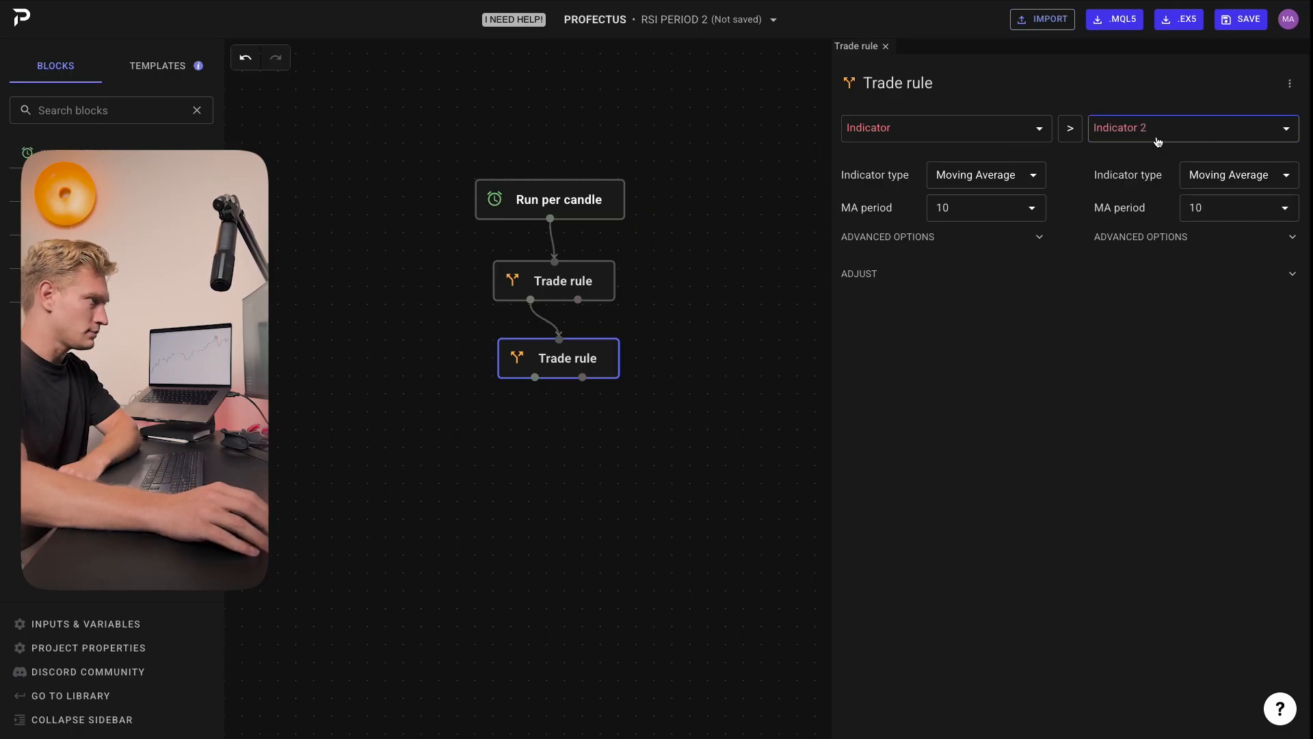
{"action": "double_click", "coordinate": [1022, 137]}
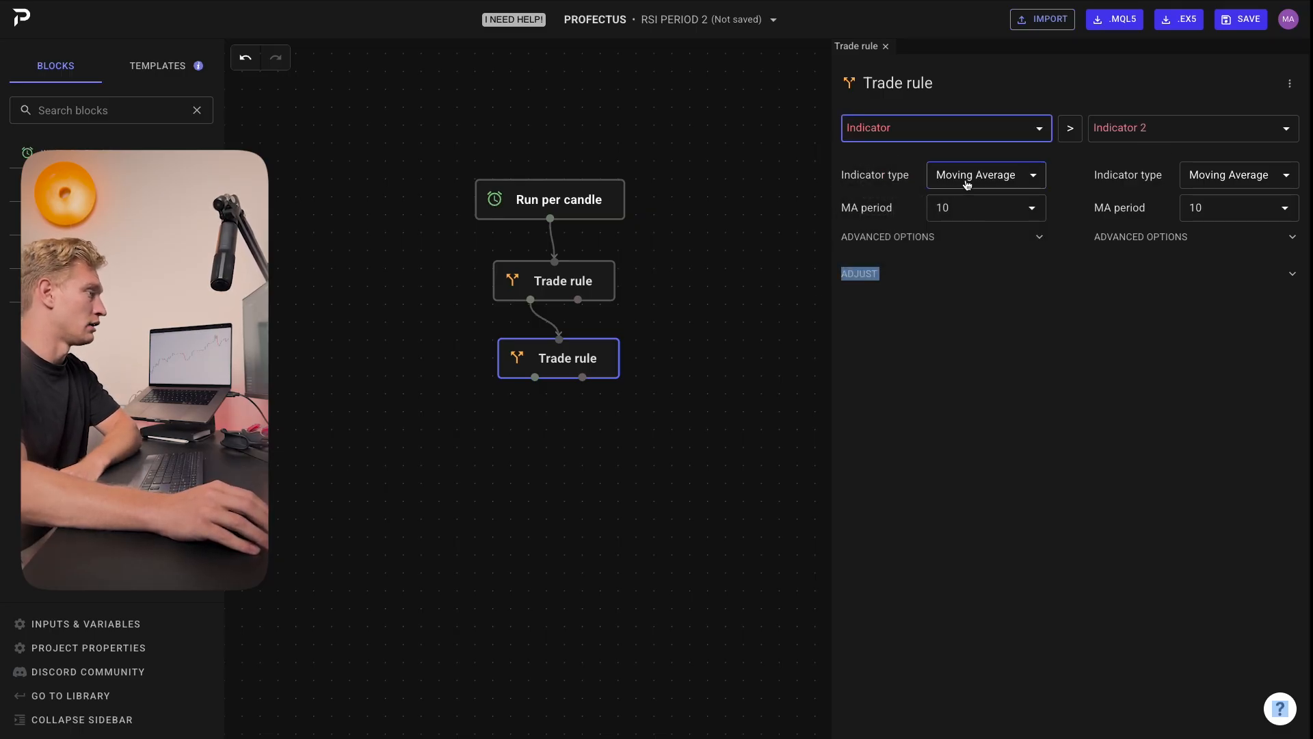
{"action": "left_click", "coordinate": [967, 179]}
{"action": "left_click", "coordinate": [965, 299]}
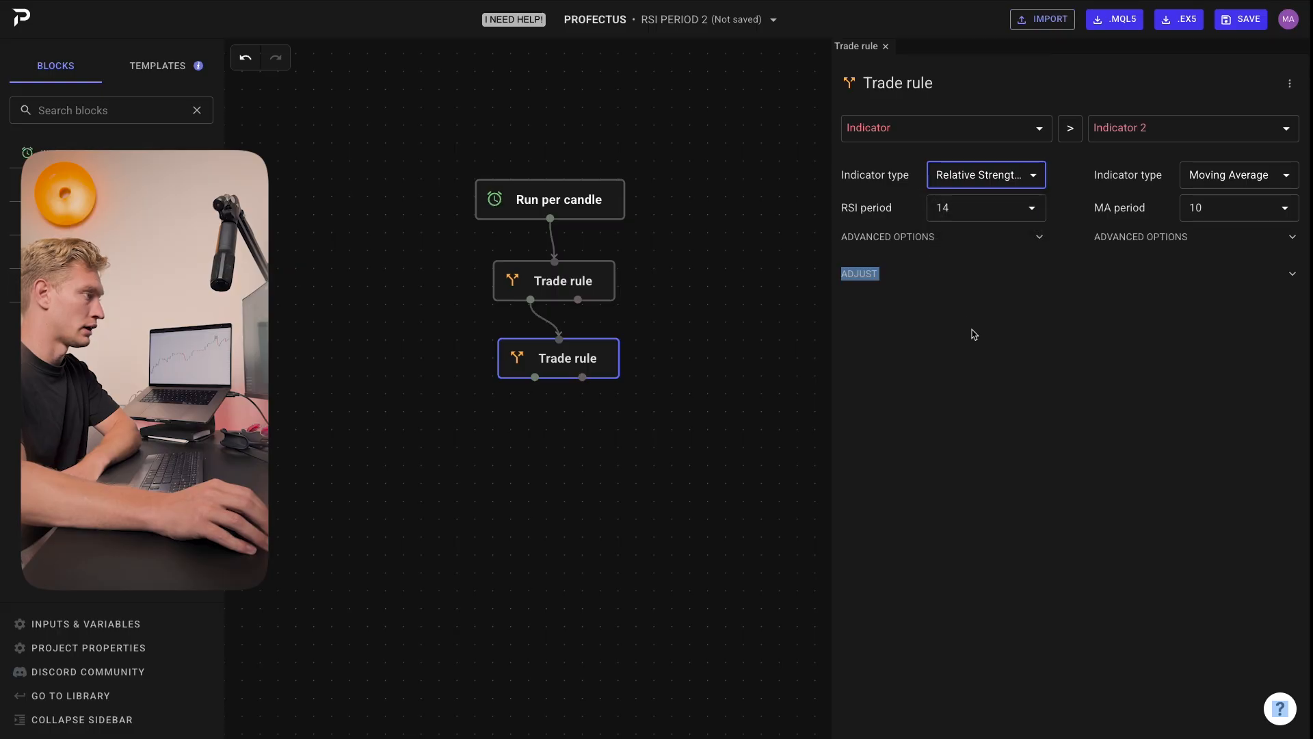
{"action": "left_click", "coordinate": [955, 218]}
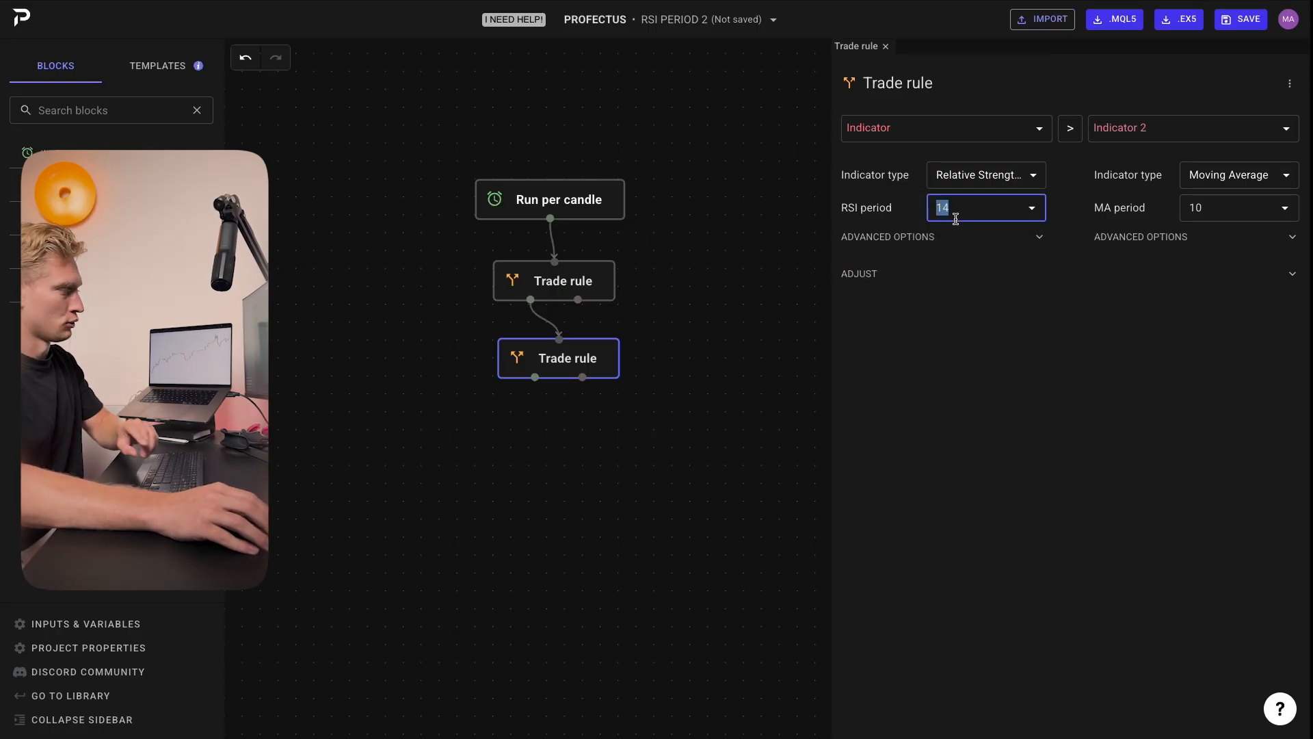
{"action": "type", "text": "2"}
{"action": "left_click", "coordinate": [926, 413]}
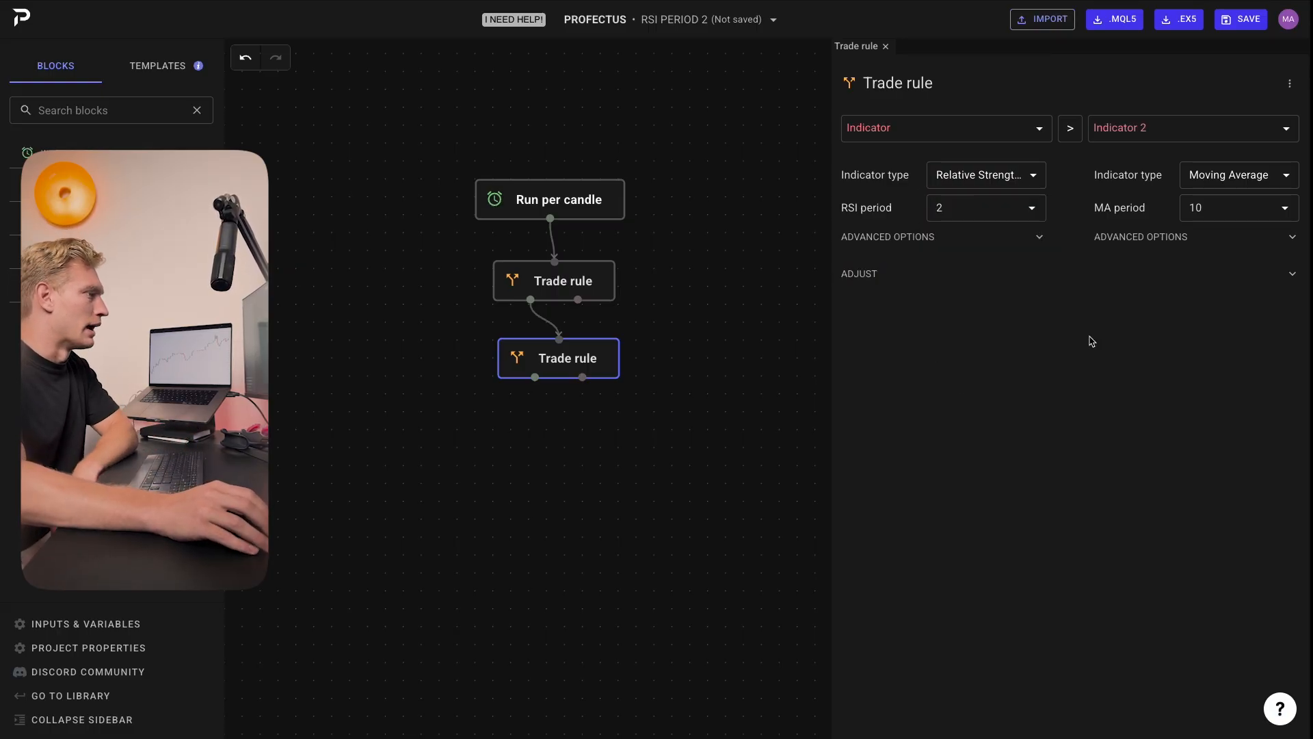
Step: In the second Trade rule, set the comparison operator to < and compare the RSI against a Value of 5
{"action": "left_click", "coordinate": [1081, 139]}
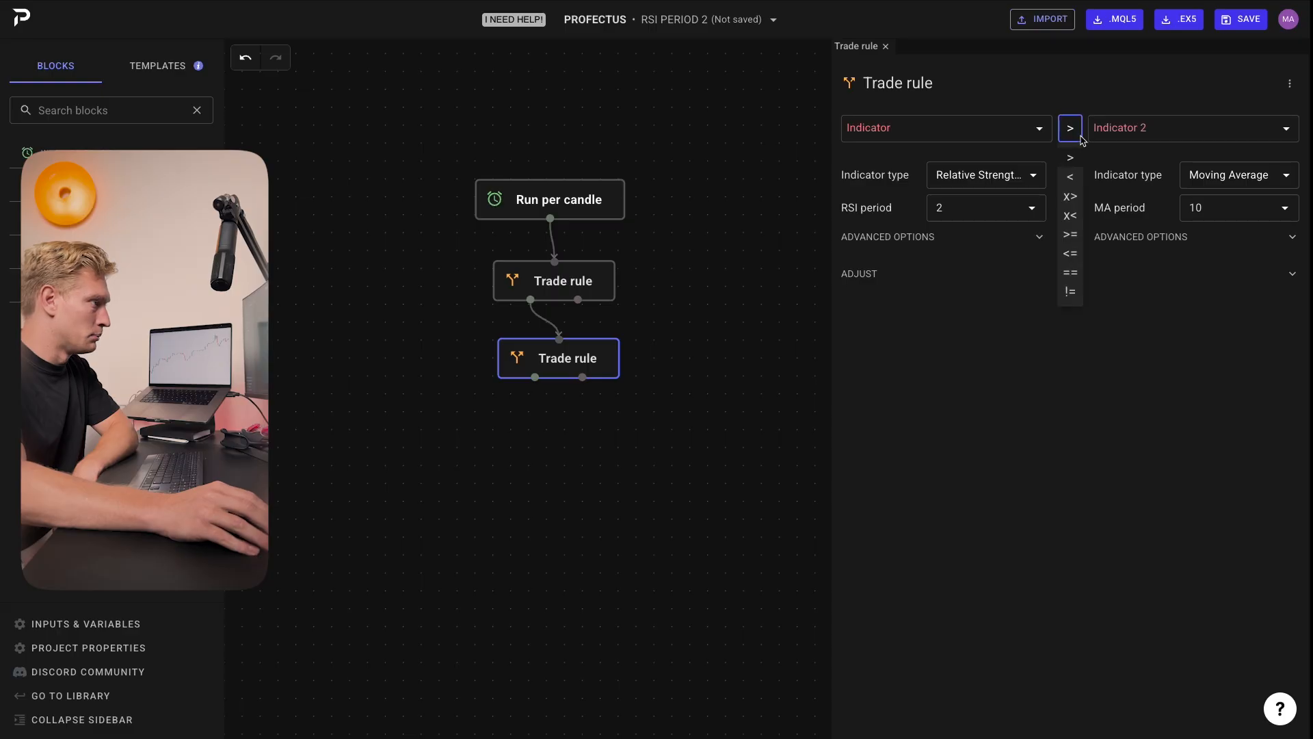
{"action": "left_click", "coordinate": [1071, 178]}
{"action": "left_click", "coordinate": [1075, 137]}
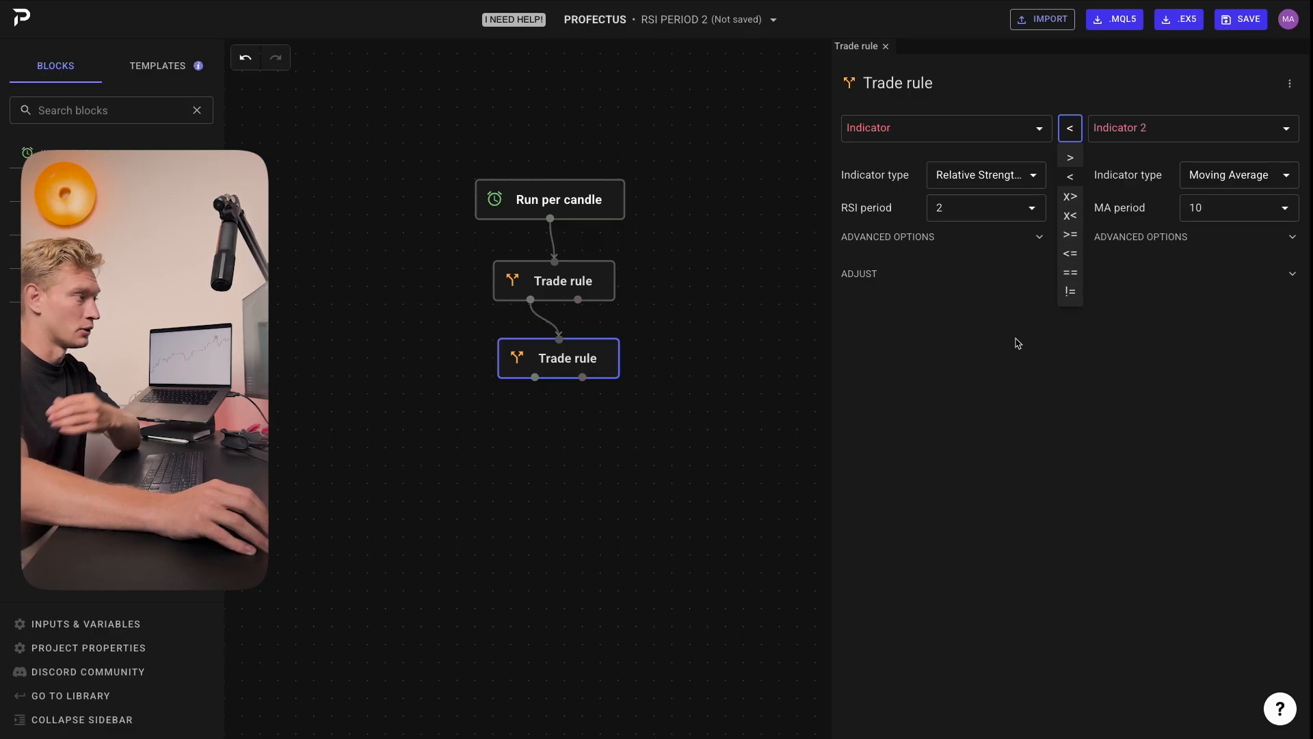
{"action": "left_click", "coordinate": [1065, 360]}
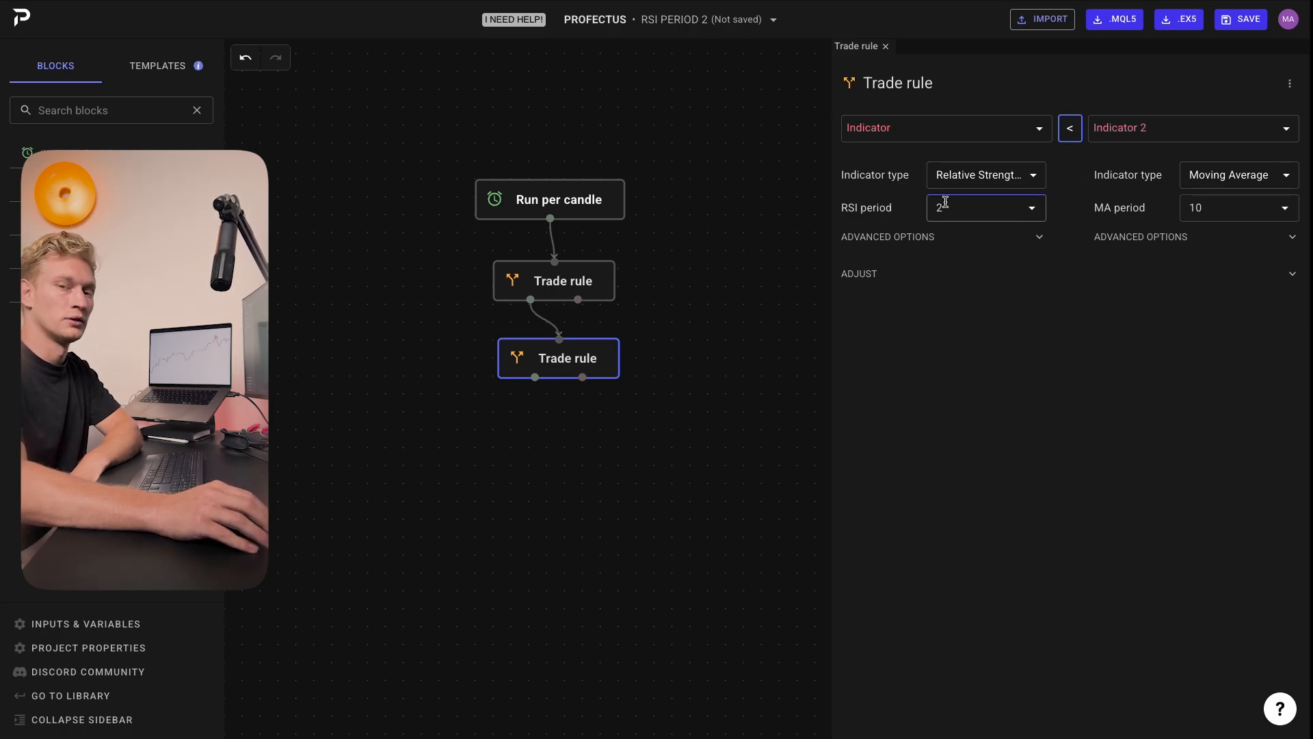
{"action": "left_click", "coordinate": [1122, 129]}
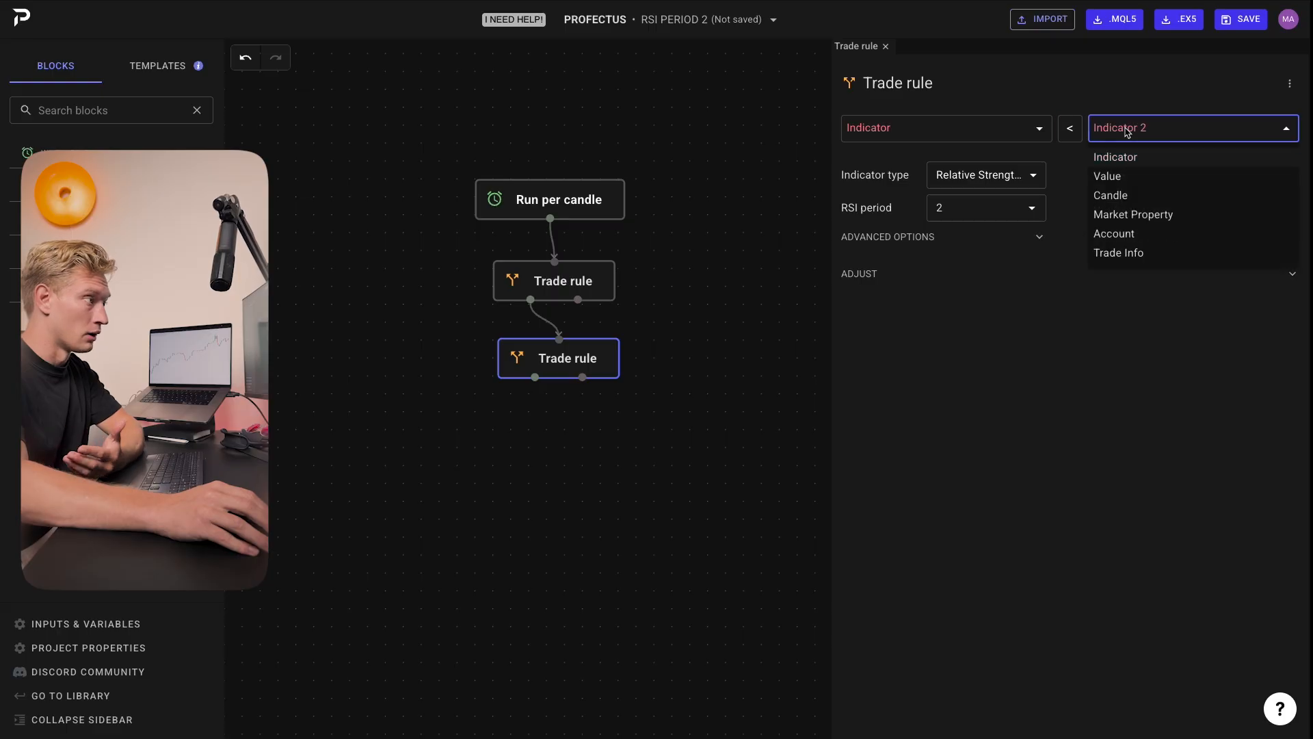
{"action": "left_click", "coordinate": [1140, 177]}
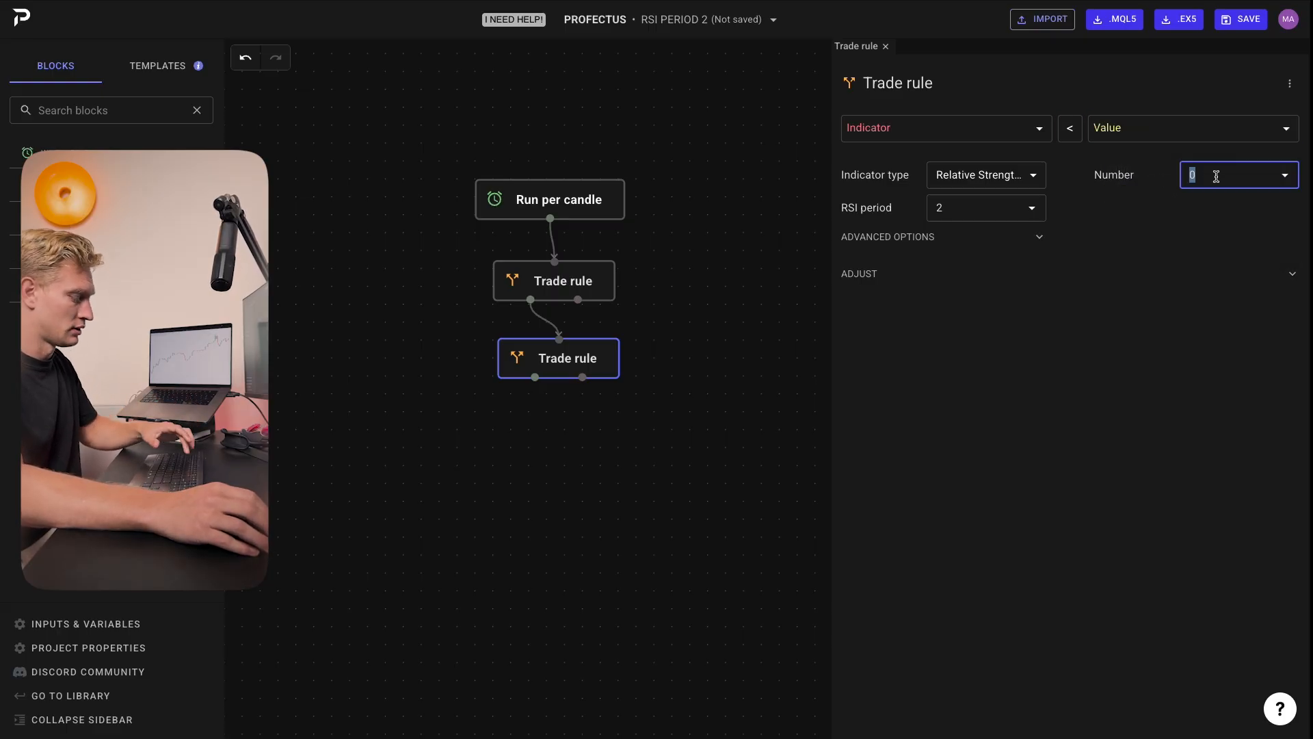
{"action": "type", "text": "5"}
{"action": "left_click", "coordinate": [1116, 311]}
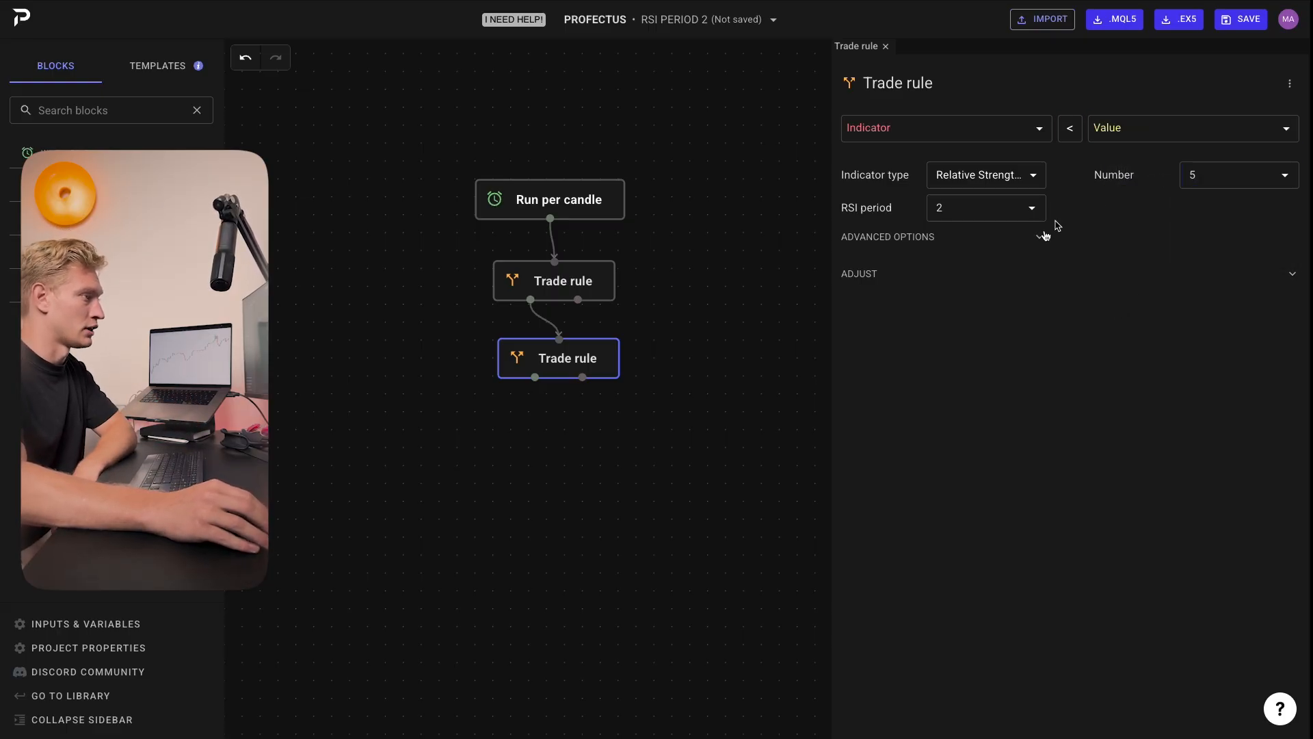
Step: Add a Buy now block below the second Trade rule and connect the Trade rule to it
{"action": "left_click", "coordinate": [573, 311]}
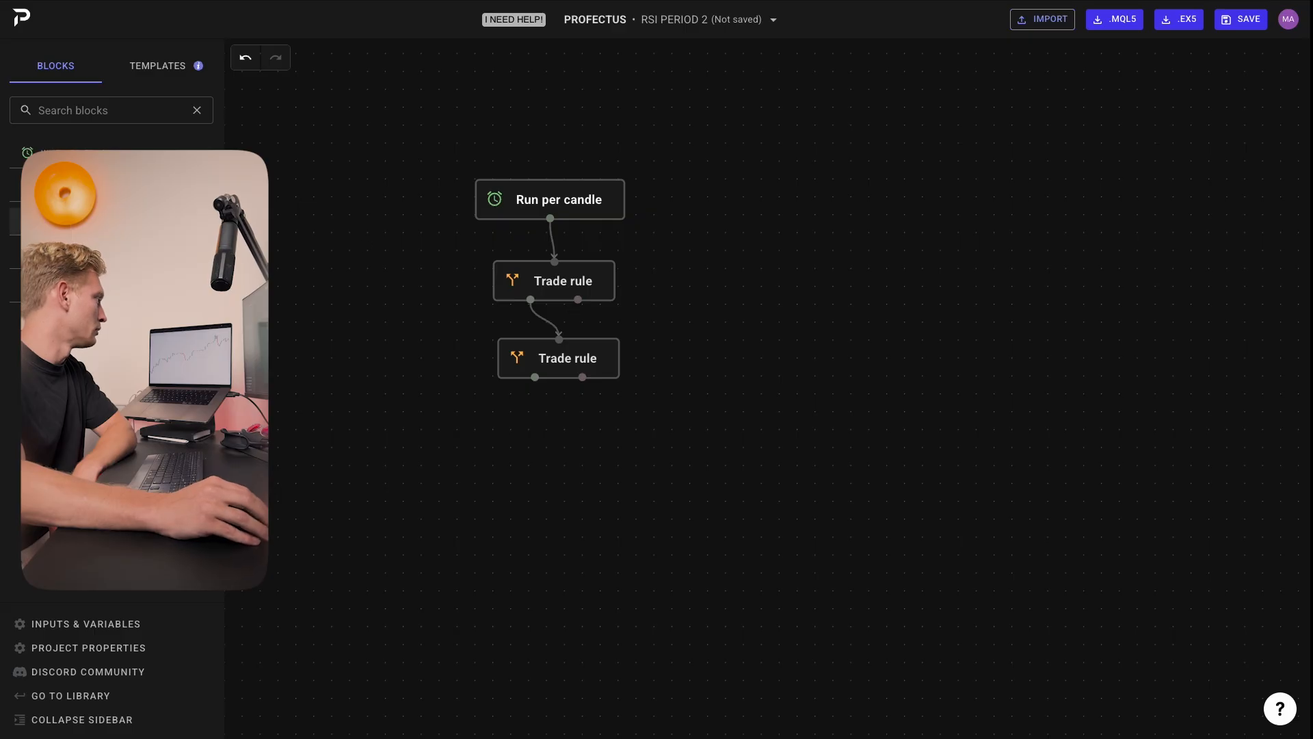
{"action": "left_click_drag", "start_coordinate": [67, 255], "coordinate": [564, 422]}
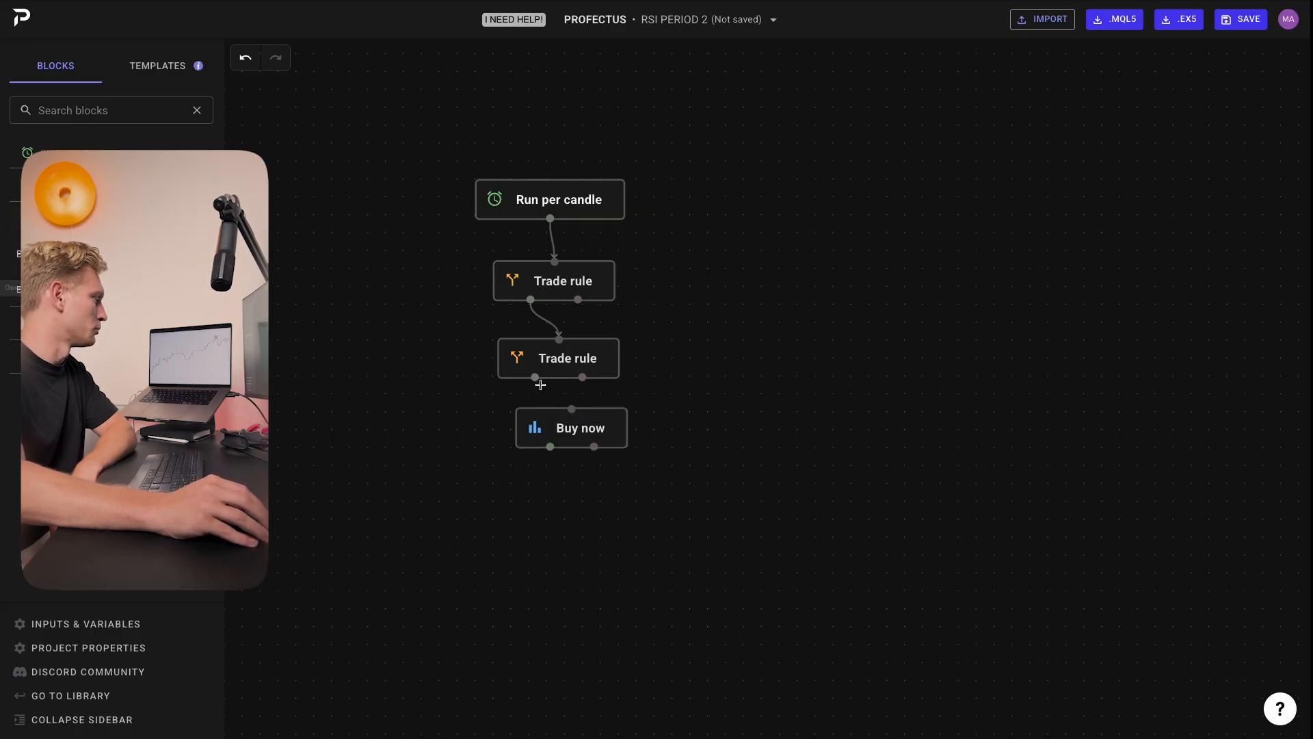
{"action": "left_click_drag", "start_coordinate": [536, 378], "coordinate": [585, 436]}
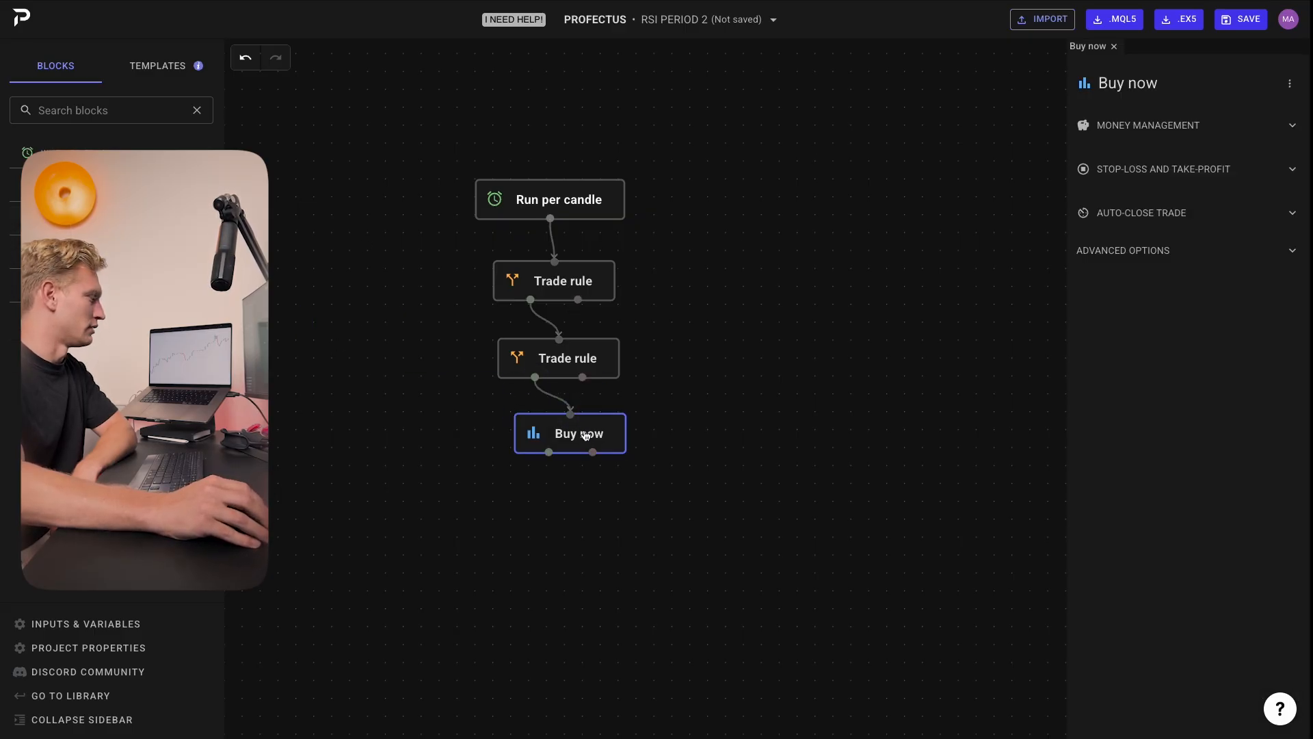
Step: Review the Buy now block's money management risk options and its stop-loss and take-profit settings
{"action": "left_click", "coordinate": [1180, 125]}
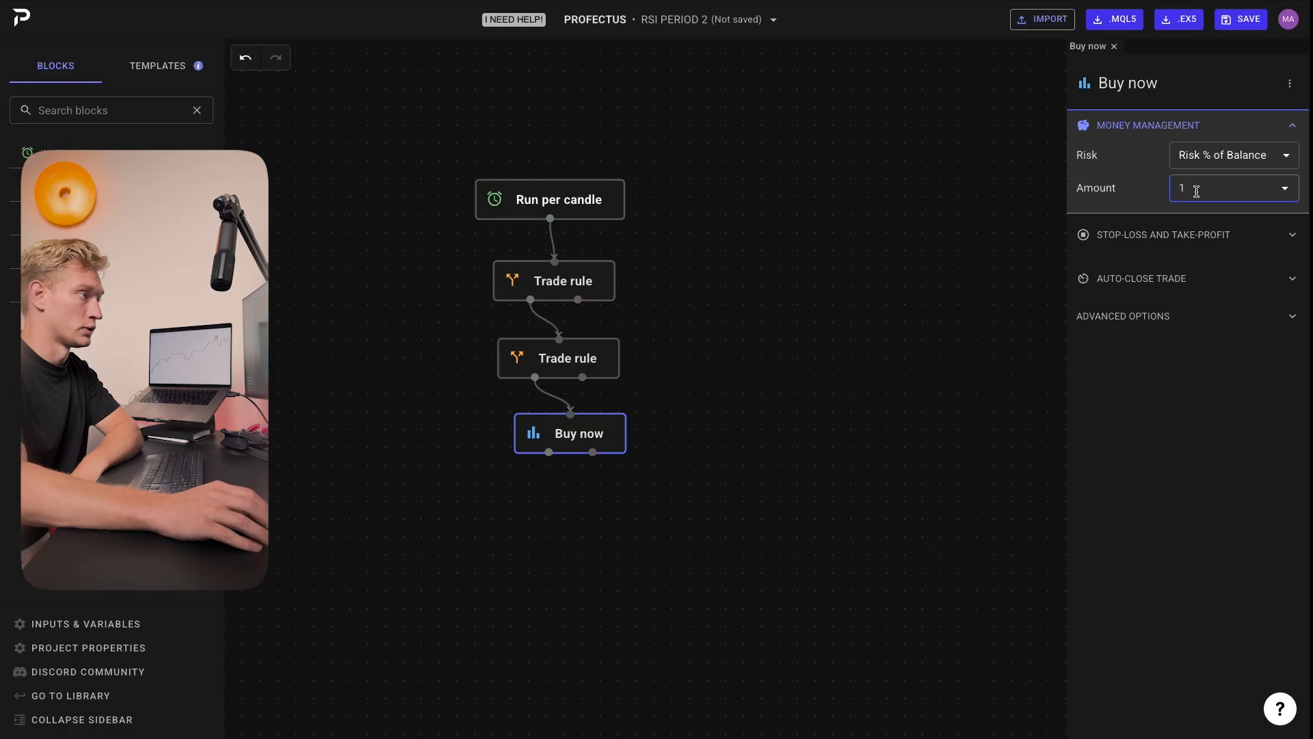
{"action": "left_click", "coordinate": [1210, 155]}
{"action": "left_click", "coordinate": [1178, 145]}
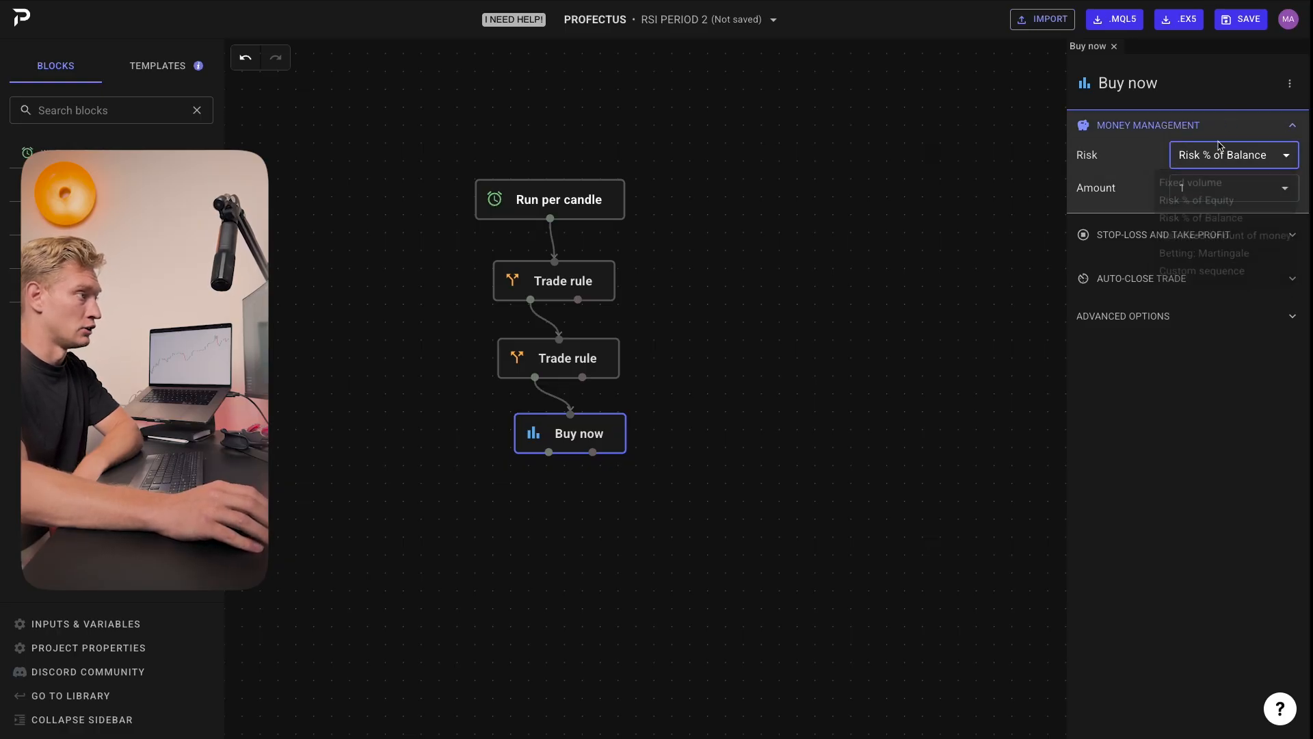
{"action": "left_click", "coordinate": [1139, 127]}
{"action": "left_click", "coordinate": [1168, 176]}
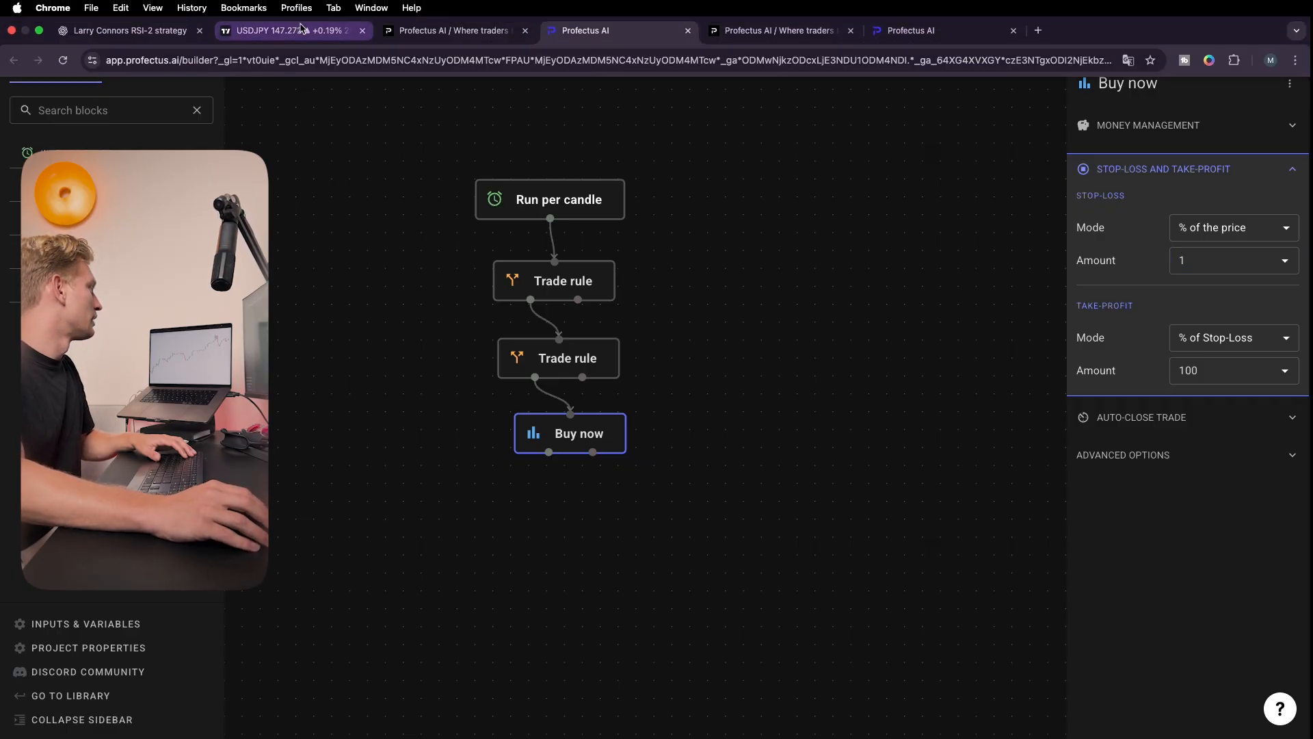
Step: Switch to the USDJPY chart tab and inspect the long position's stop and target around the moving average
{"action": "left_click", "coordinate": [274, 28]}
{"action": "scroll", "coordinate": [882, 264], "scroll_direction": "up", "scroll_amount": 5}
{"action": "left_click", "coordinate": [645, 318]}
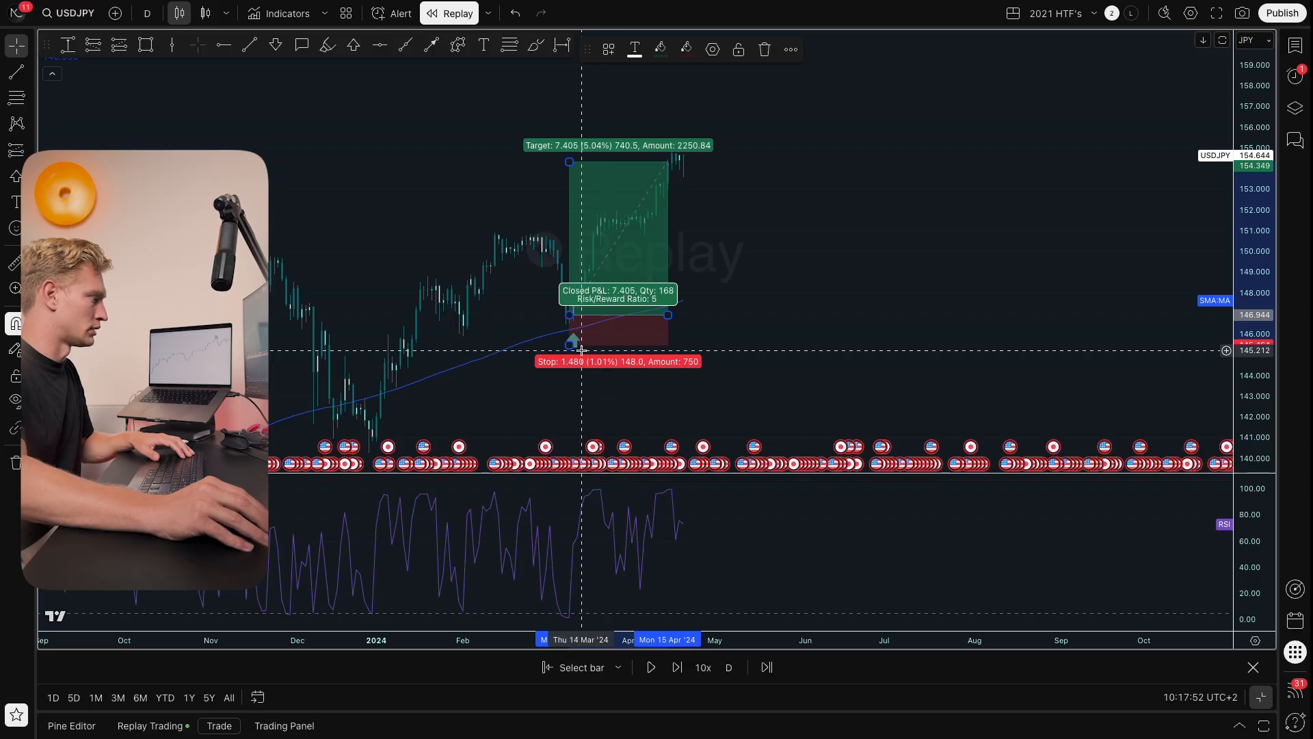
{"action": "mouse_move", "coordinate": [564, 348]}
{"action": "left_mouse_down"}
{"action": "mouse_move", "coordinate": [684, 350]}
{"action": "mouse_move", "coordinate": [718, 334]}
{"action": "mouse_move", "coordinate": [726, 363]}
{"action": "mouse_move", "coordinate": [728, 344]}
{"action": "left_mouse_up"}
{"action": "left_click", "coordinate": [728, 344]}
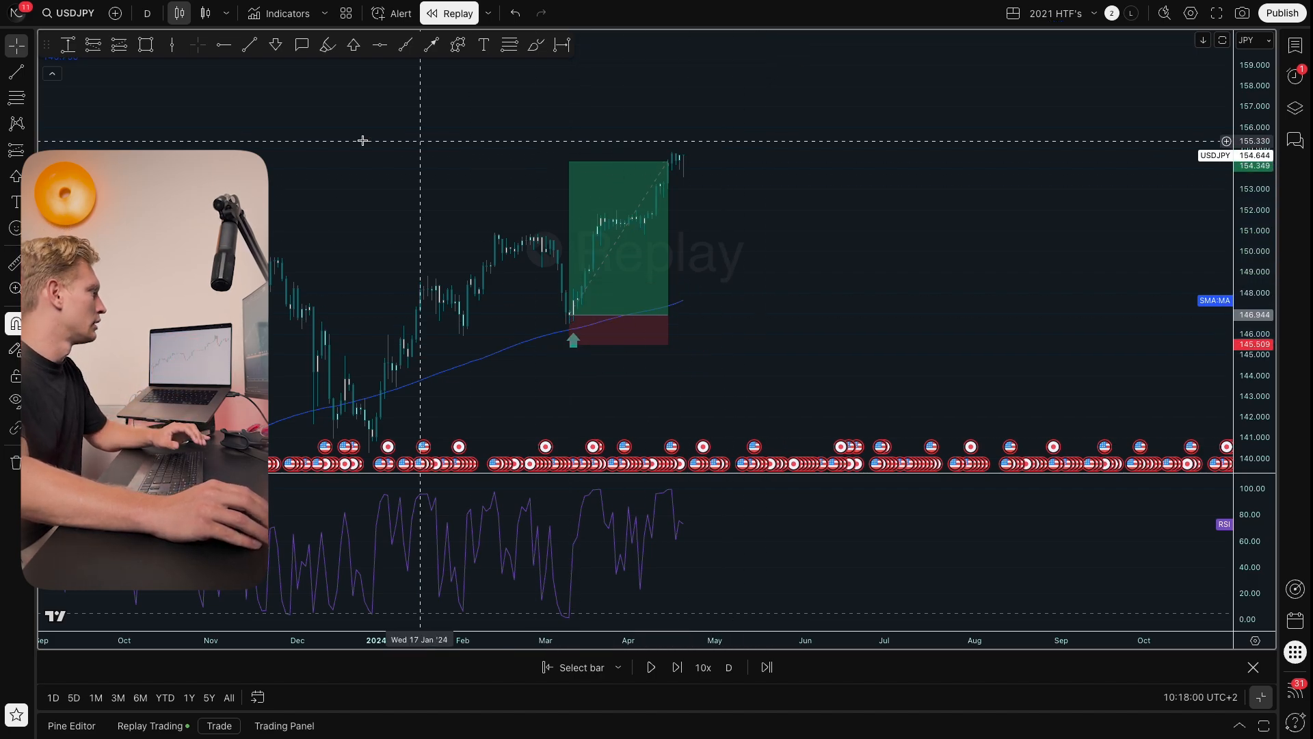
{"action": "left_click", "coordinate": [588, 29]}
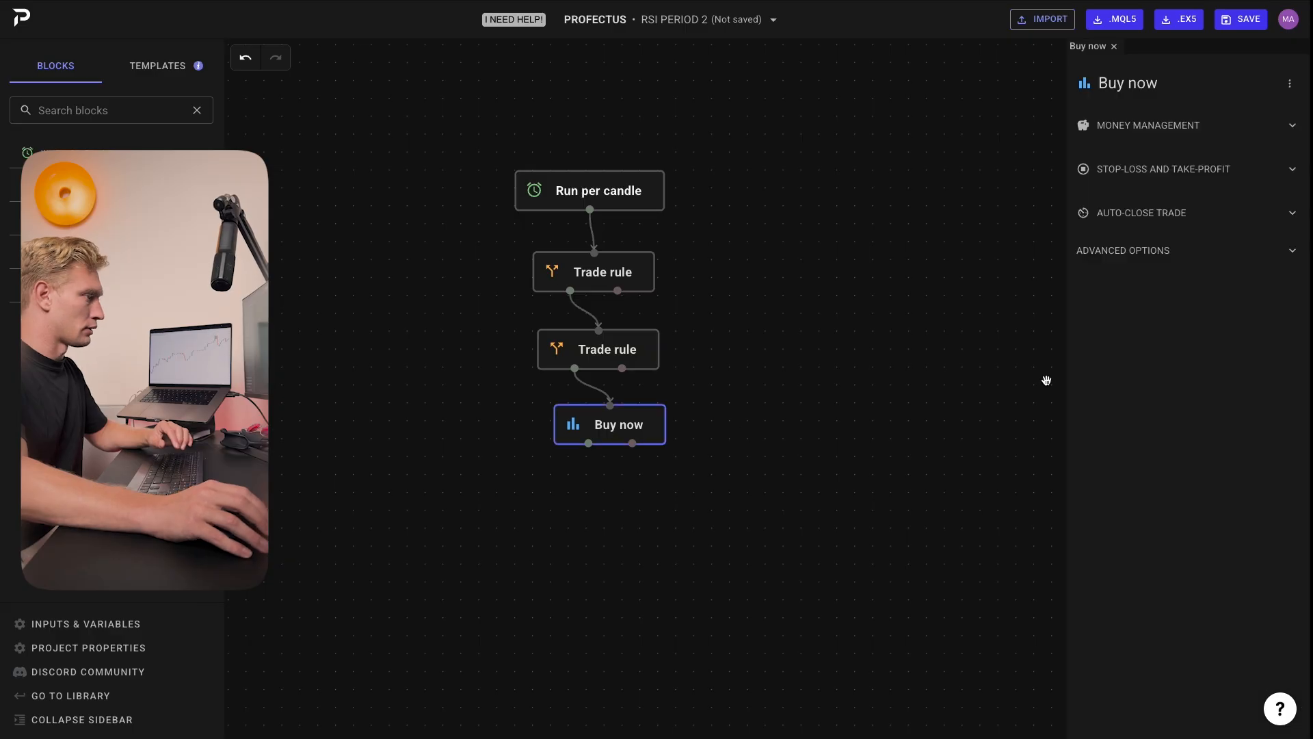
Step: Reopen the Buy now block's stop-loss and take-profit section and select the take-profit amount
{"action": "left_click", "coordinate": [1189, 169]}
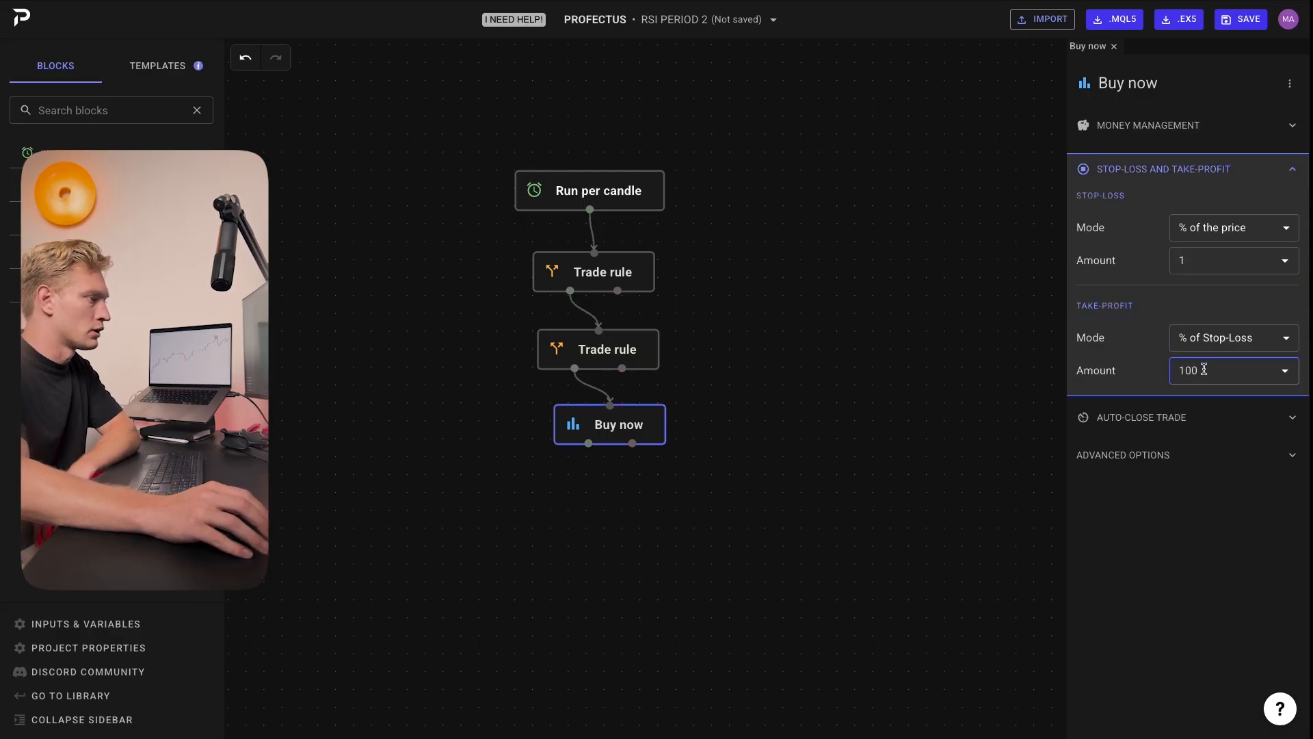
{"action": "left_click_drag", "start_coordinate": [1199, 368], "coordinate": [1166, 376]}
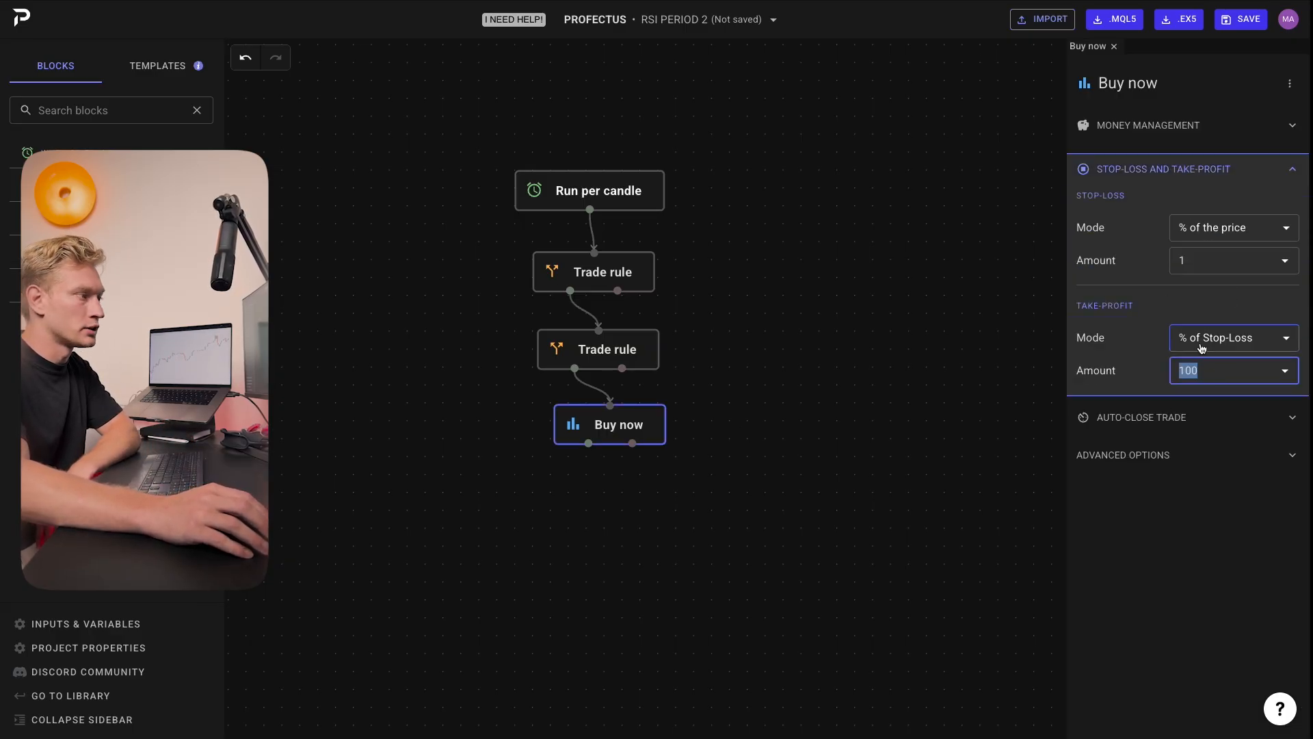
{"action": "left_click", "coordinate": [751, 356]}
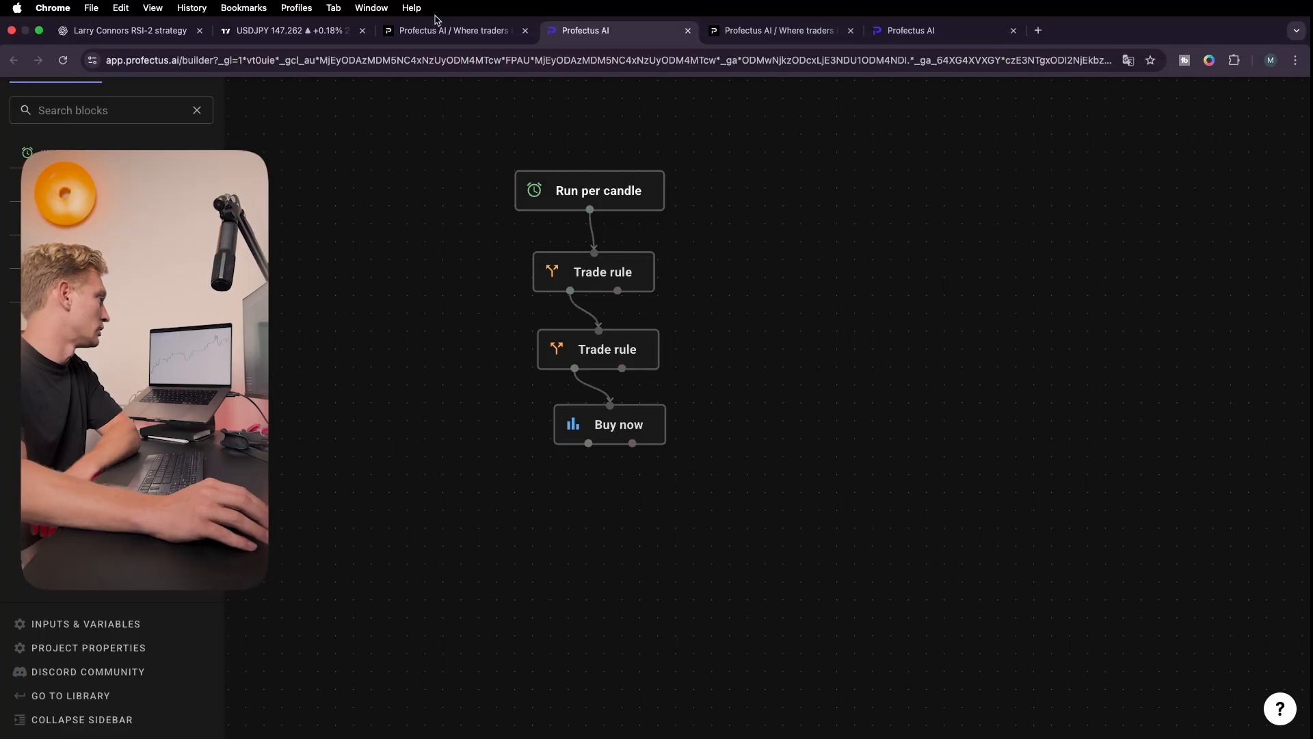
Step: Shrink the long position's profit target on the USDJPY chart and return to the builder tab
{"action": "left_click", "coordinate": [294, 26]}
{"action": "left_click_drag", "start_coordinate": [569, 161], "coordinate": [762, 285]}
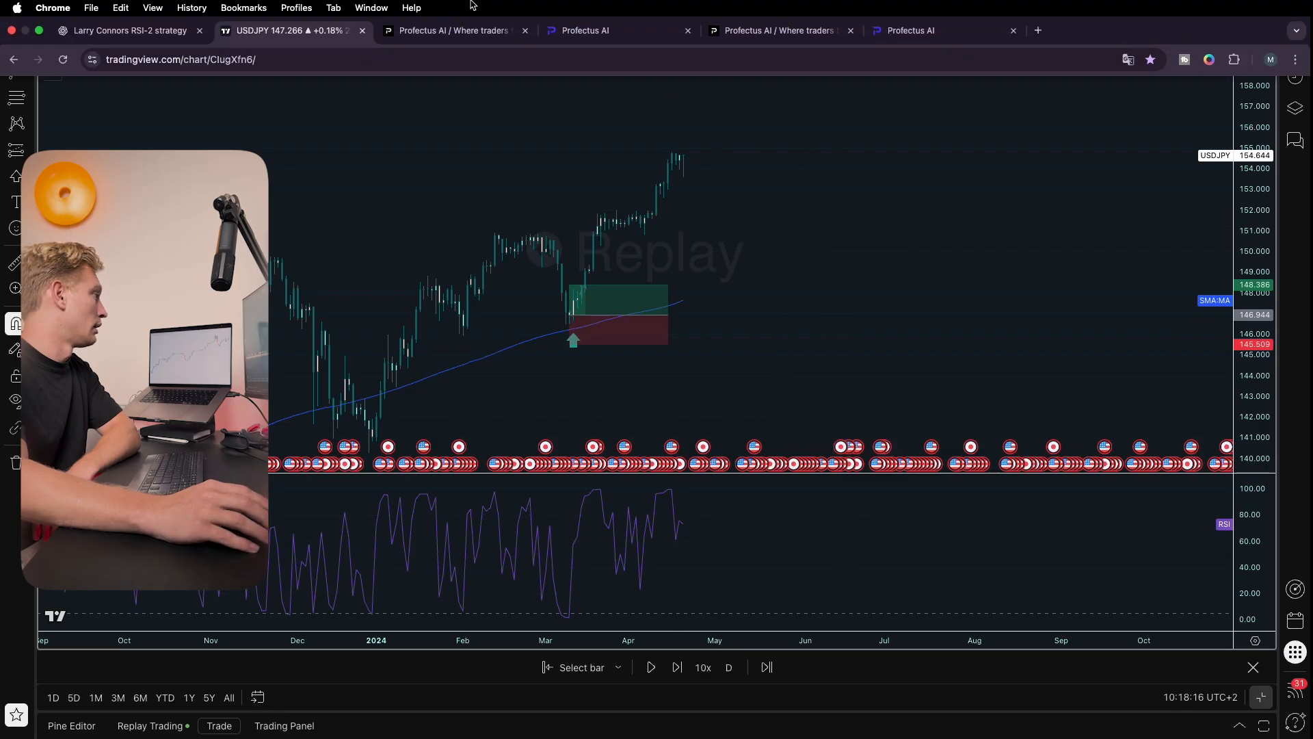
{"action": "left_click", "coordinate": [570, 40]}
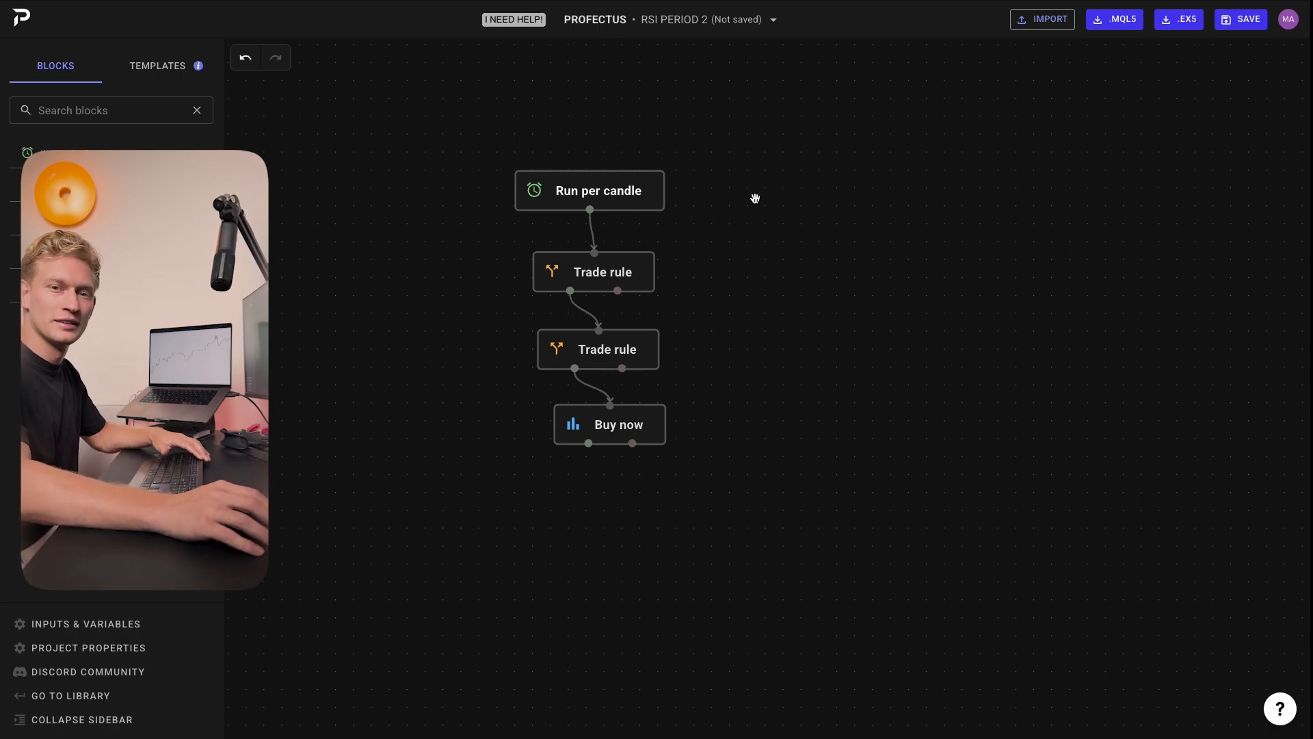
Step: Search the builder's help centre for metatrader articles and close the help panel
{"action": "left_click_drag", "start_coordinate": [772, 195], "coordinate": [772, 200]}
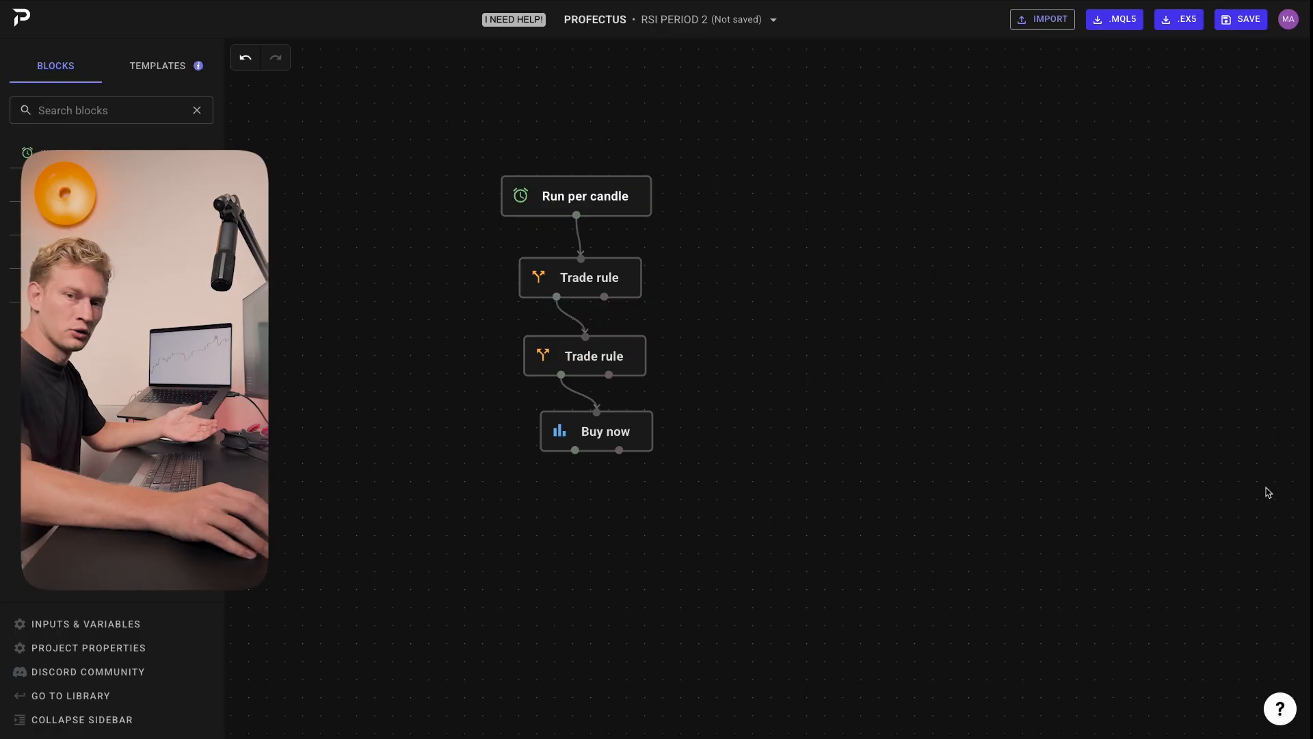
{"action": "left_click", "coordinate": [1281, 711]}
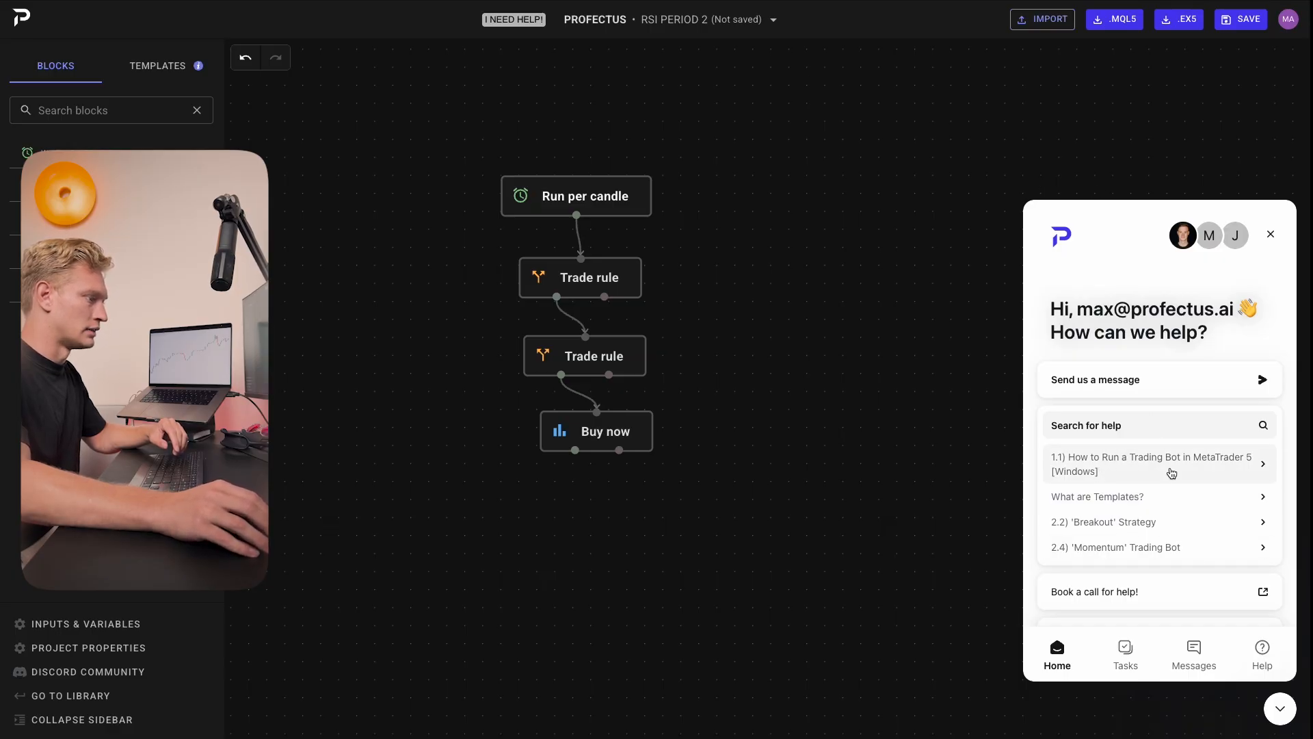
{"action": "scroll", "coordinate": [1108, 449], "scroll_direction": "down", "scroll_amount": 1}
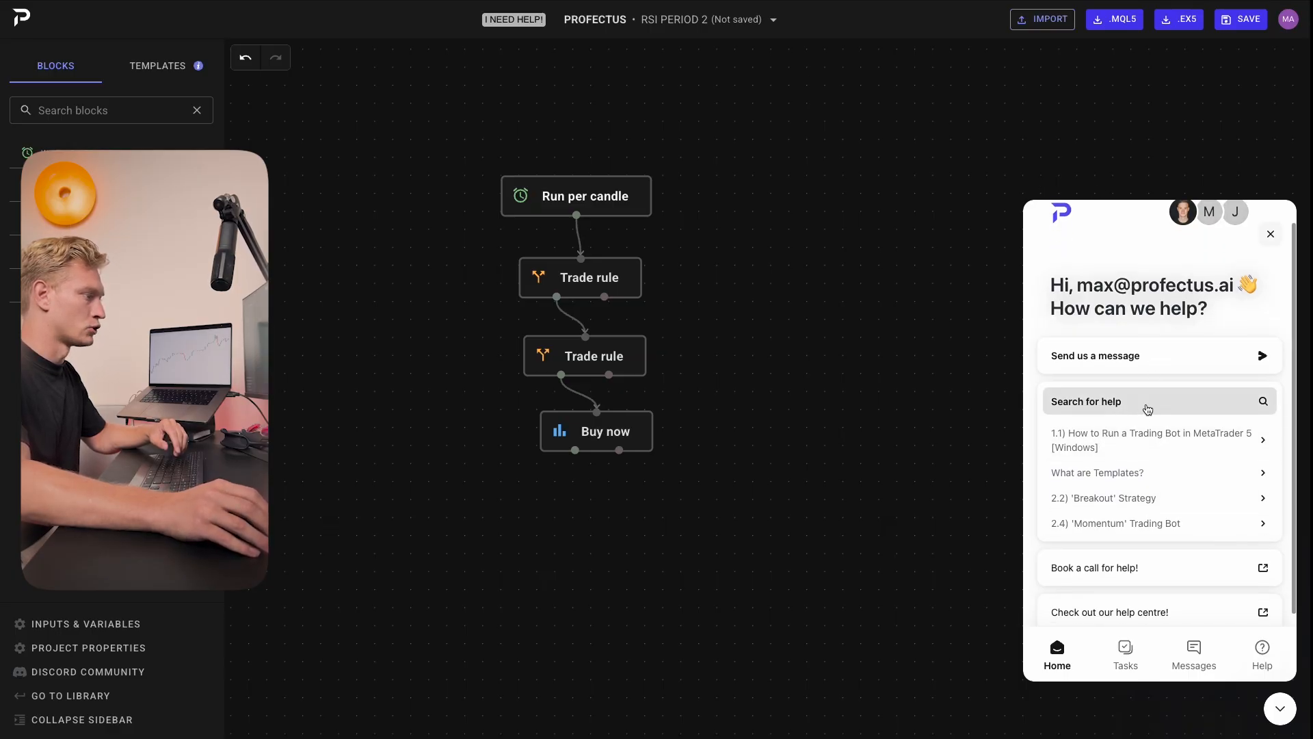
{"action": "left_click", "coordinate": [1146, 407]}
{"action": "scroll", "coordinate": [1094, 342], "scroll_direction": "down", "scroll_amount": 2}
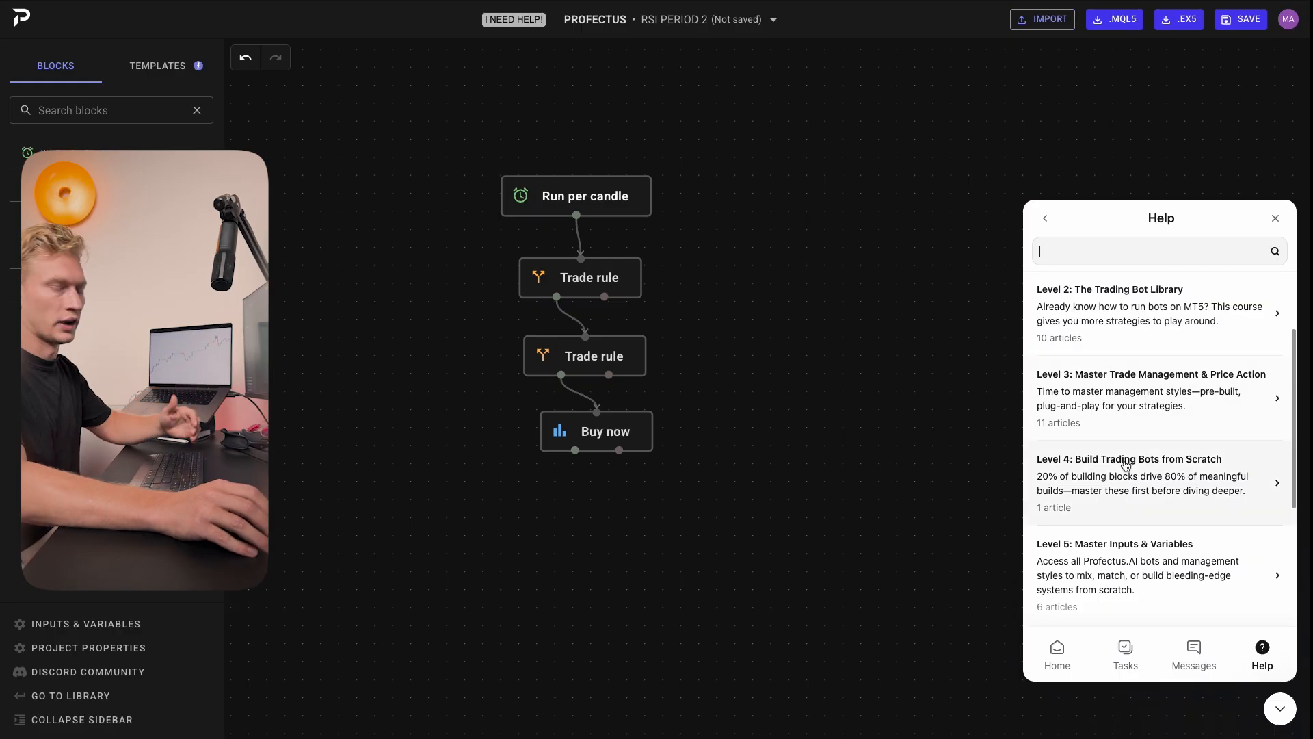
{"action": "scroll", "coordinate": [1129, 461], "scroll_direction": "up", "scroll_amount": 2}
{"action": "left_click", "coordinate": [1034, 258]}
{"action": "type", "text": "me"}
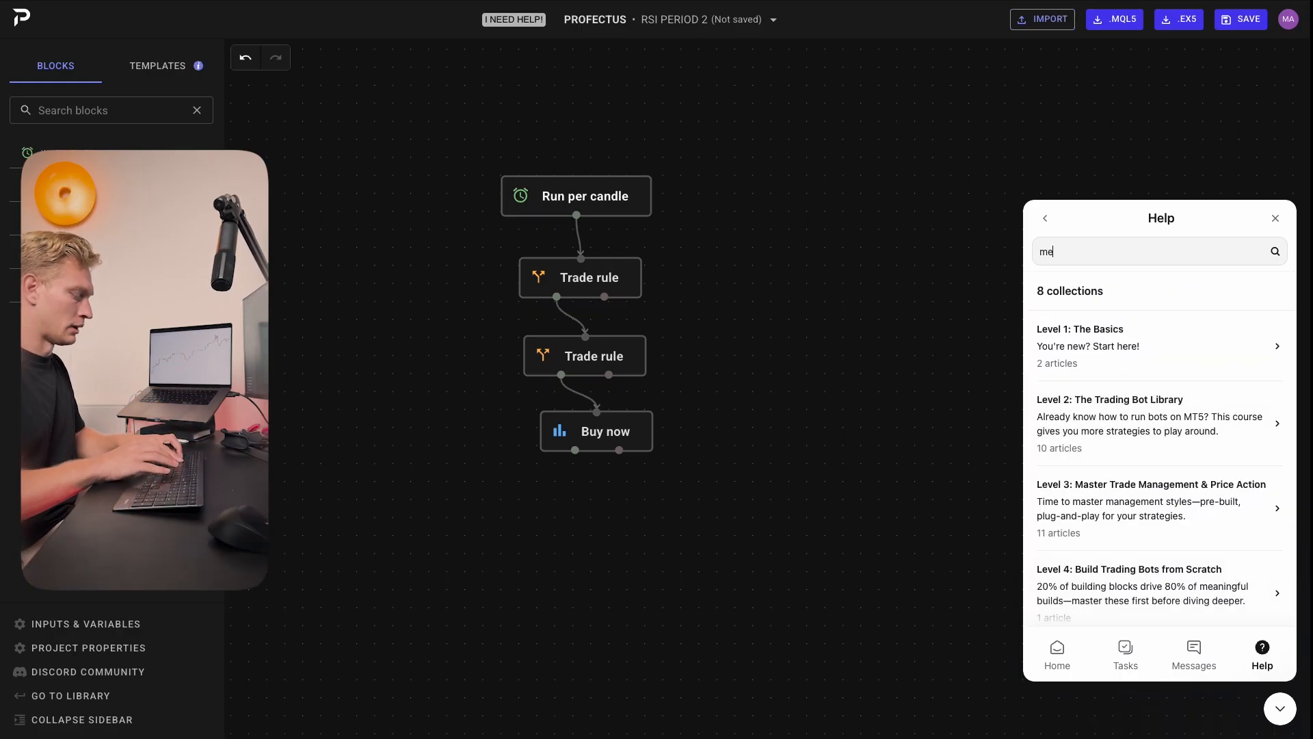
{"action": "type", "text": "tatrader"}
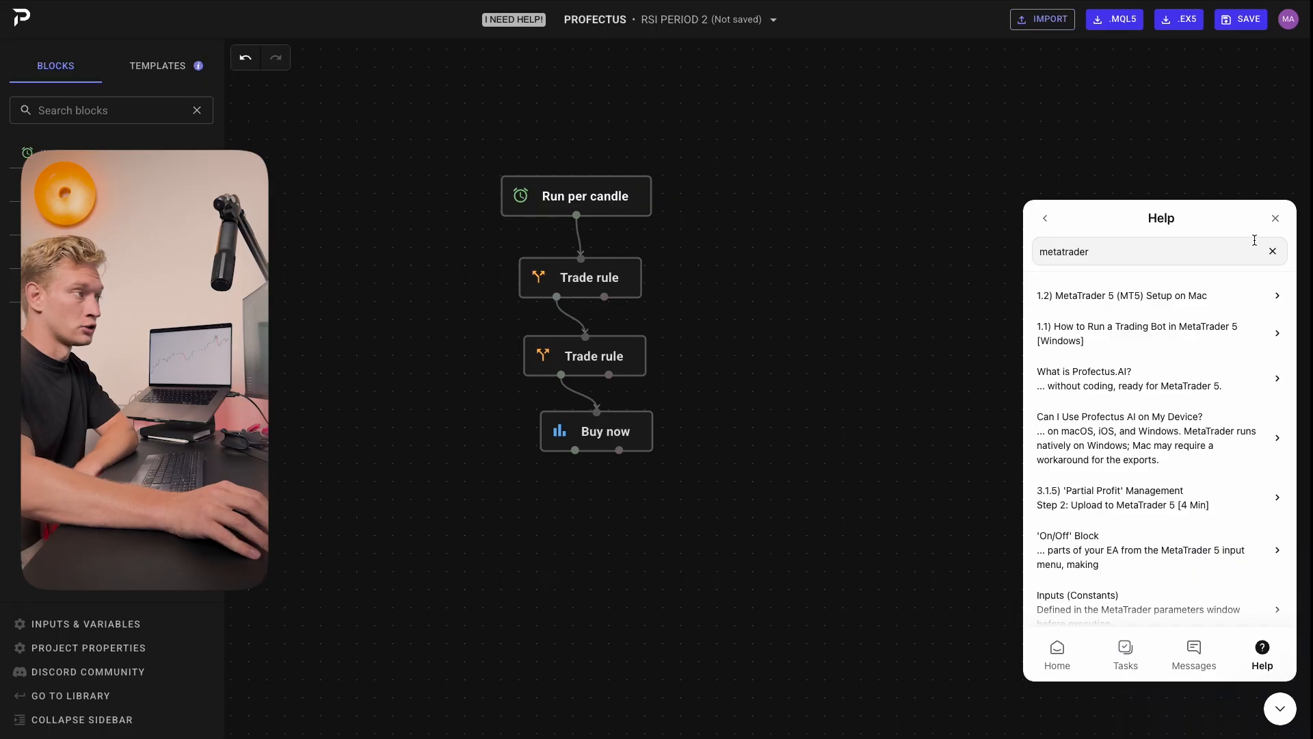
{"action": "left_click", "coordinate": [1275, 217]}
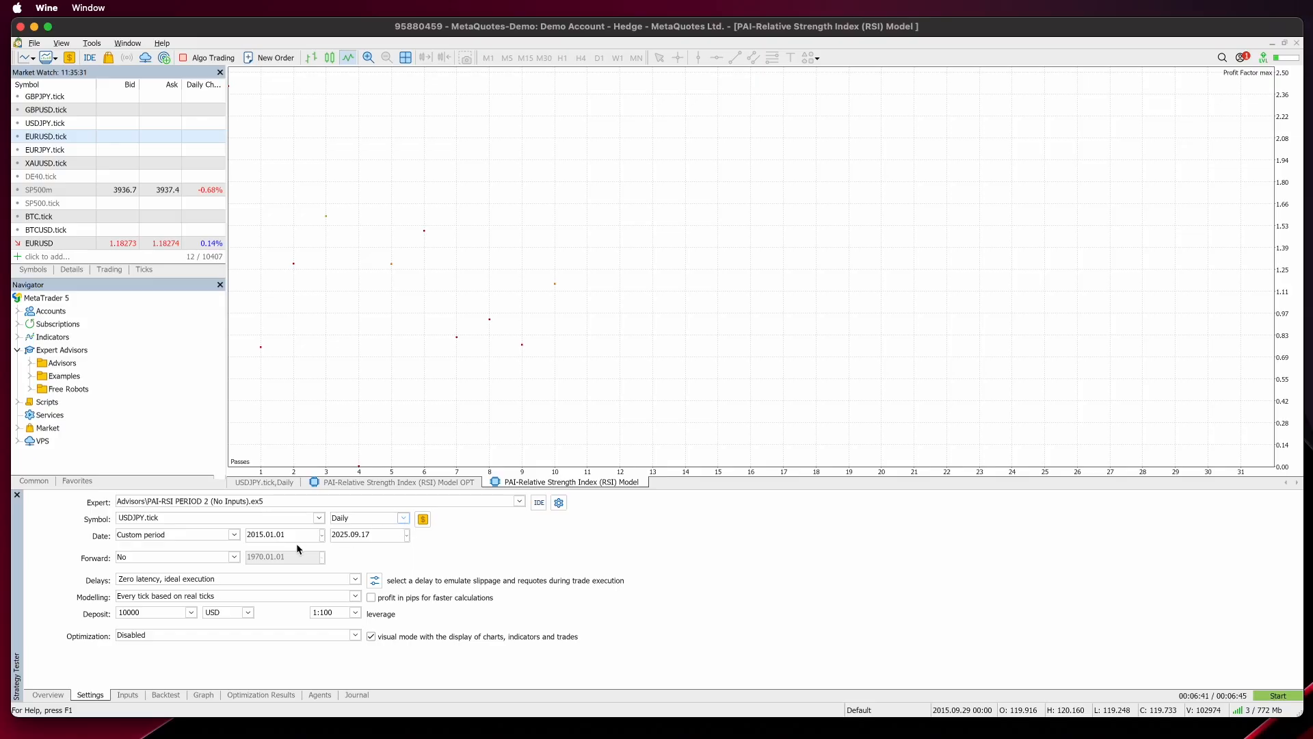
Step: In the MetaTrader strategy tester, set the backtest start date to 2024.03.01
{"action": "left_click", "coordinate": [322, 535]}
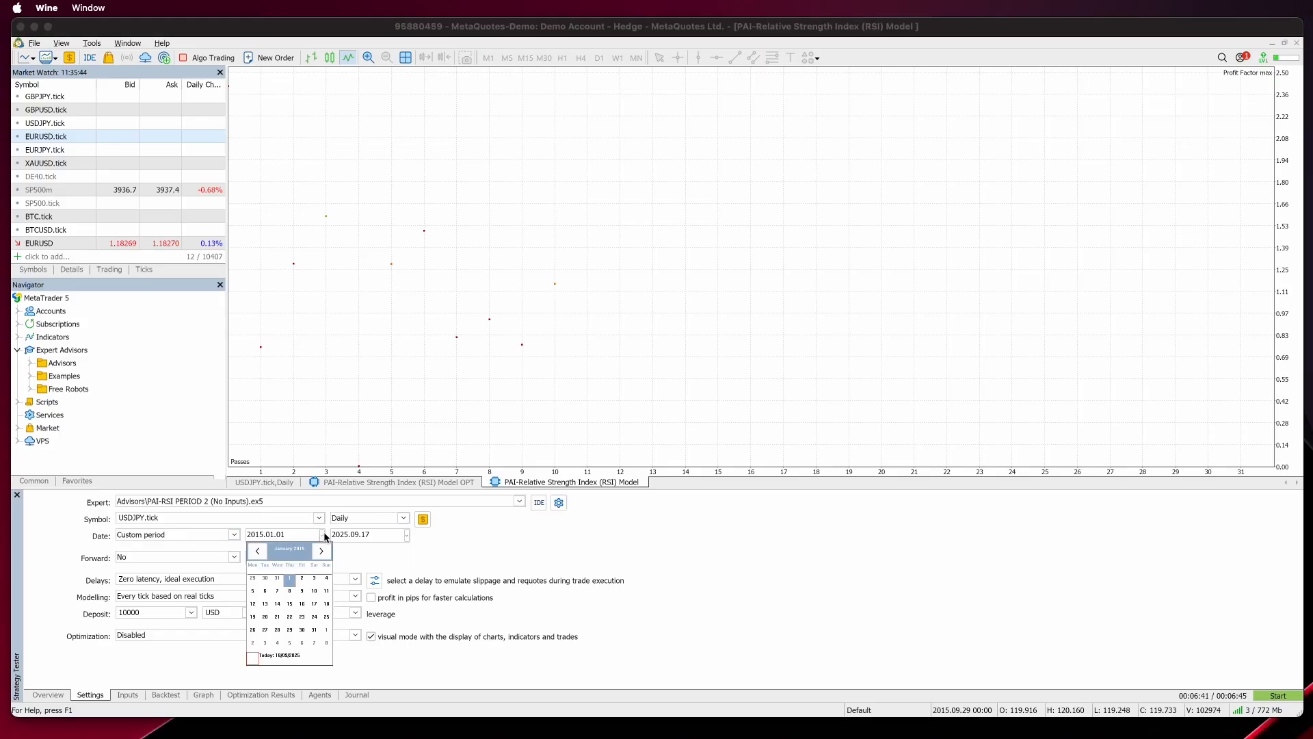
{"action": "left_click", "coordinate": [312, 547]}
{"action": "left_click", "coordinate": [312, 547]}
{"action": "left_click", "coordinate": [312, 547]}
{"action": "left_click", "coordinate": [312, 547]}
{"action": "double_click", "coordinate": [312, 547]}
{"action": "left_click", "coordinate": [312, 547]}
{"action": "left_click", "coordinate": [312, 547]}
{"action": "left_click", "coordinate": [312, 547]}
{"action": "left_click", "coordinate": [326, 554]}
{"action": "left_click", "coordinate": [326, 554]}
{"action": "left_click", "coordinate": [303, 580]}
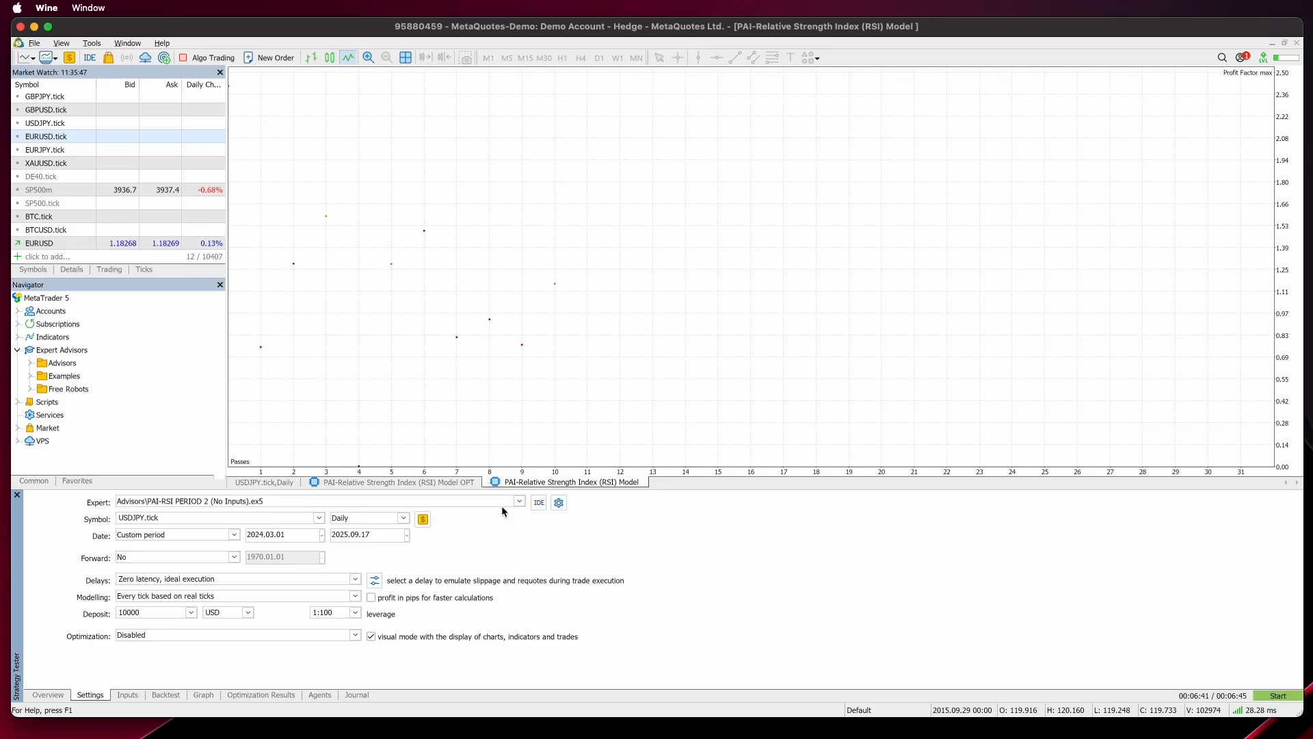
Step: Start the visual backtest of the PAI-RSI PERIOD 2 expert advisor and raise the playback speed
{"action": "left_click", "coordinate": [123, 695]}
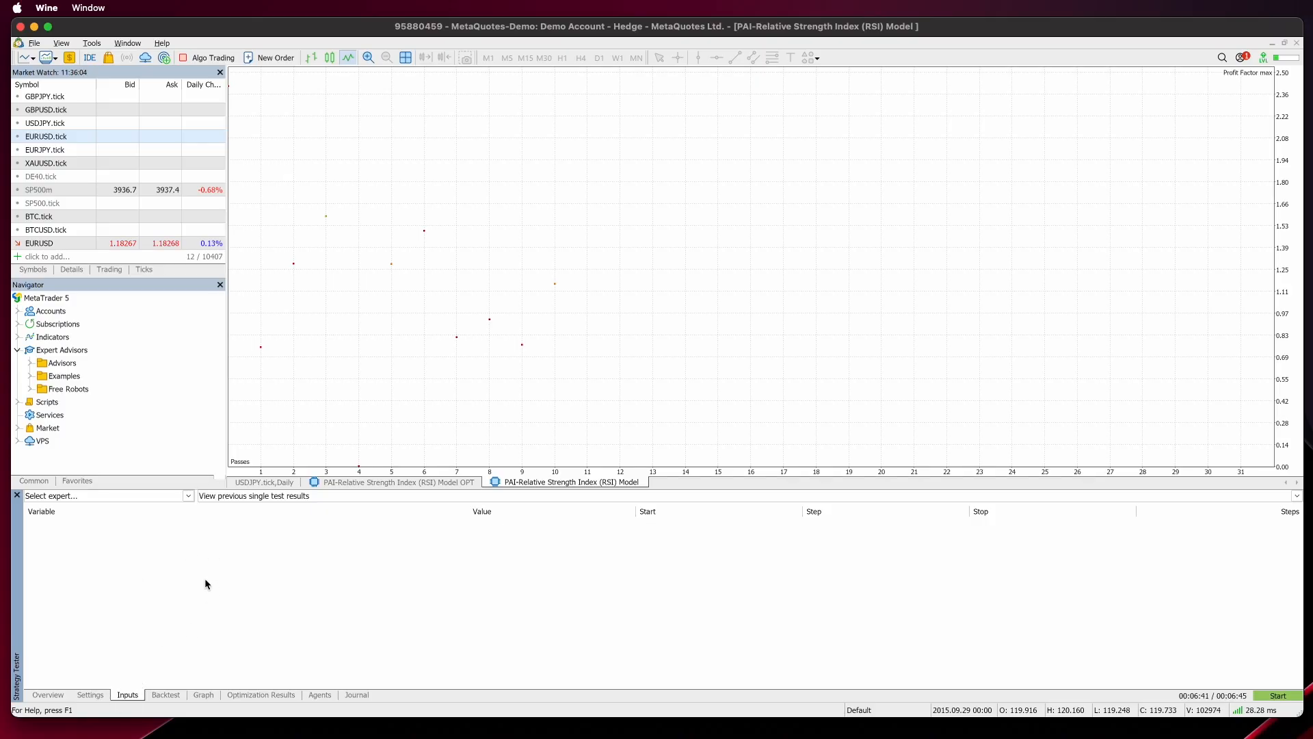
{"action": "left_click", "coordinate": [101, 693]}
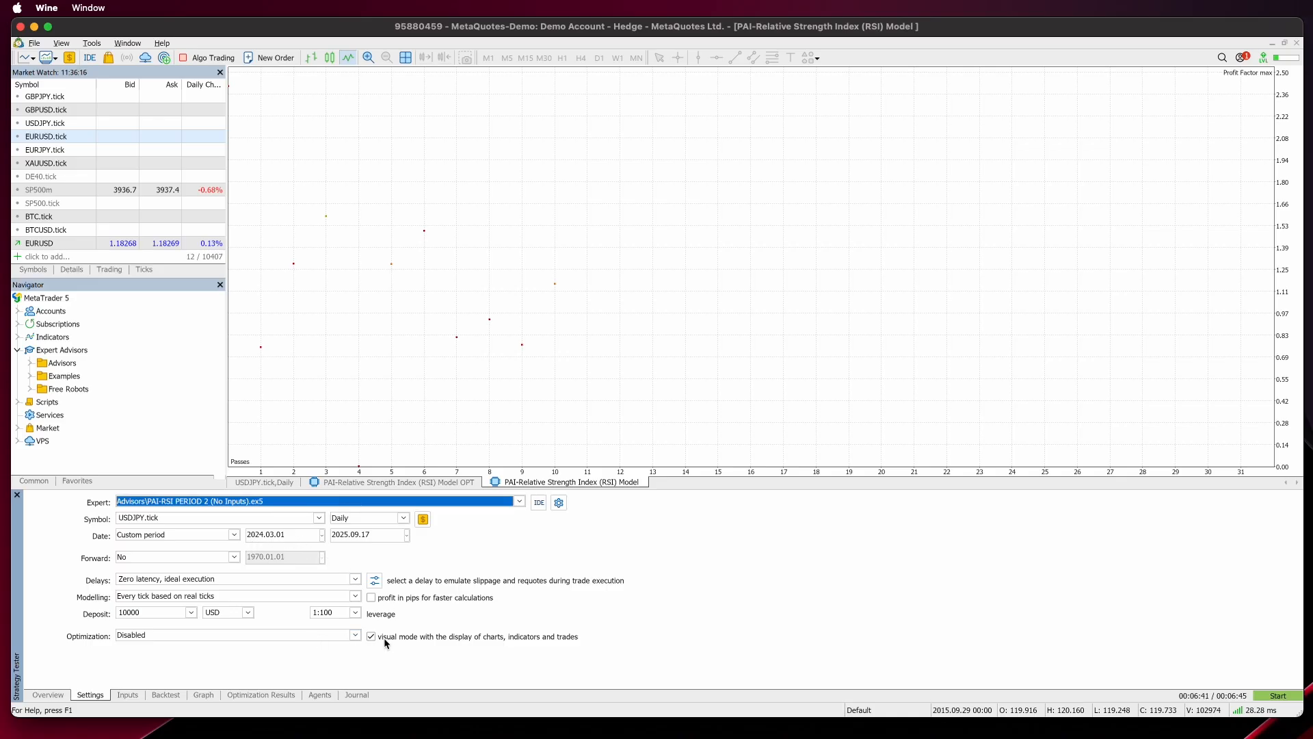
{"action": "left_click", "coordinate": [1277, 695]}
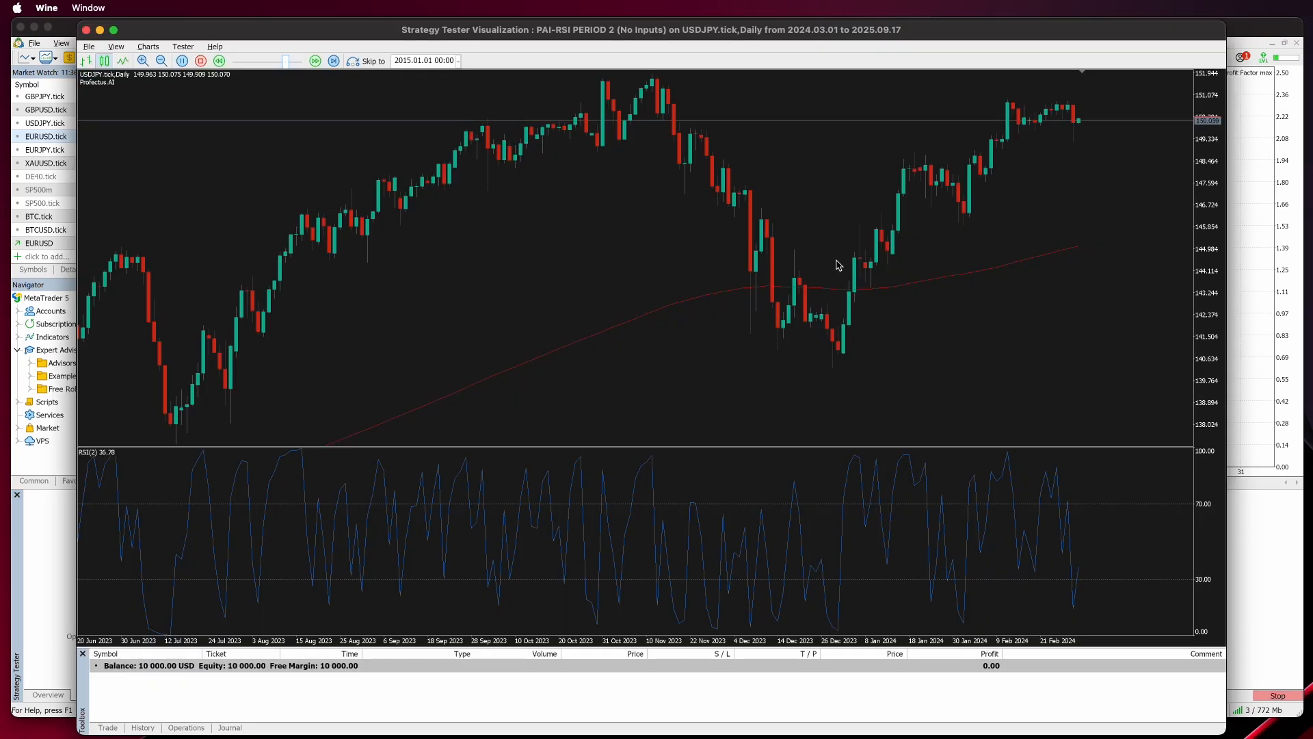
{"action": "left_click_drag", "start_coordinate": [285, 63], "coordinate": [299, 62]}
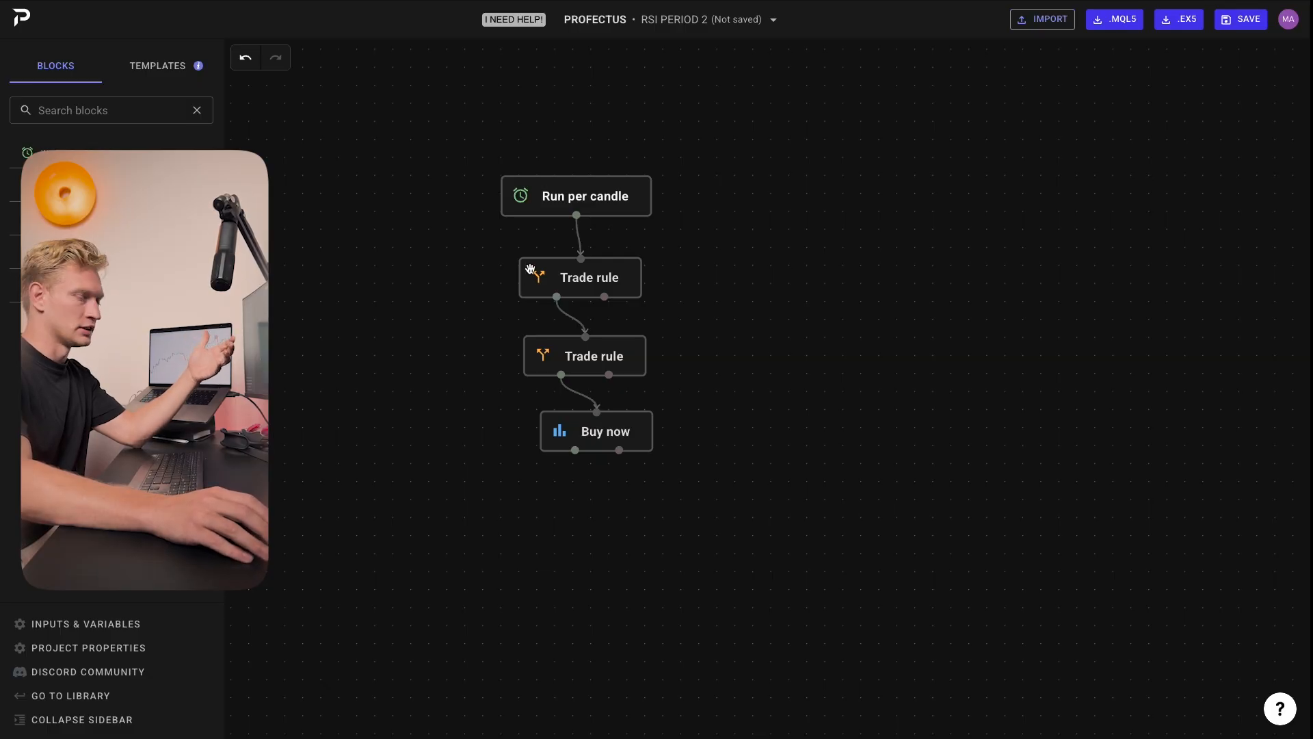
Step: In the Buy now block, set the stop-loss amount to 0.50 % of the price
{"action": "left_click", "coordinate": [627, 437]}
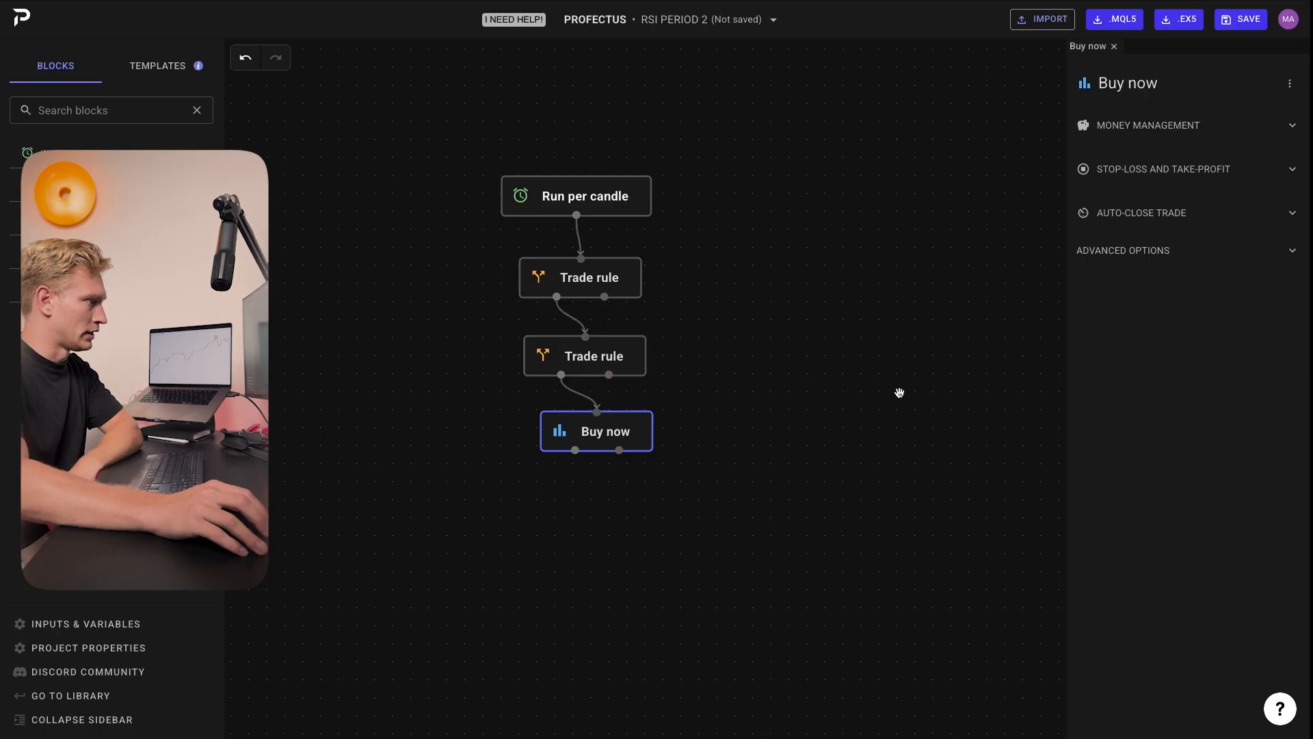
{"action": "left_click", "coordinate": [1199, 176]}
{"action": "left_click", "coordinate": [1201, 259]}
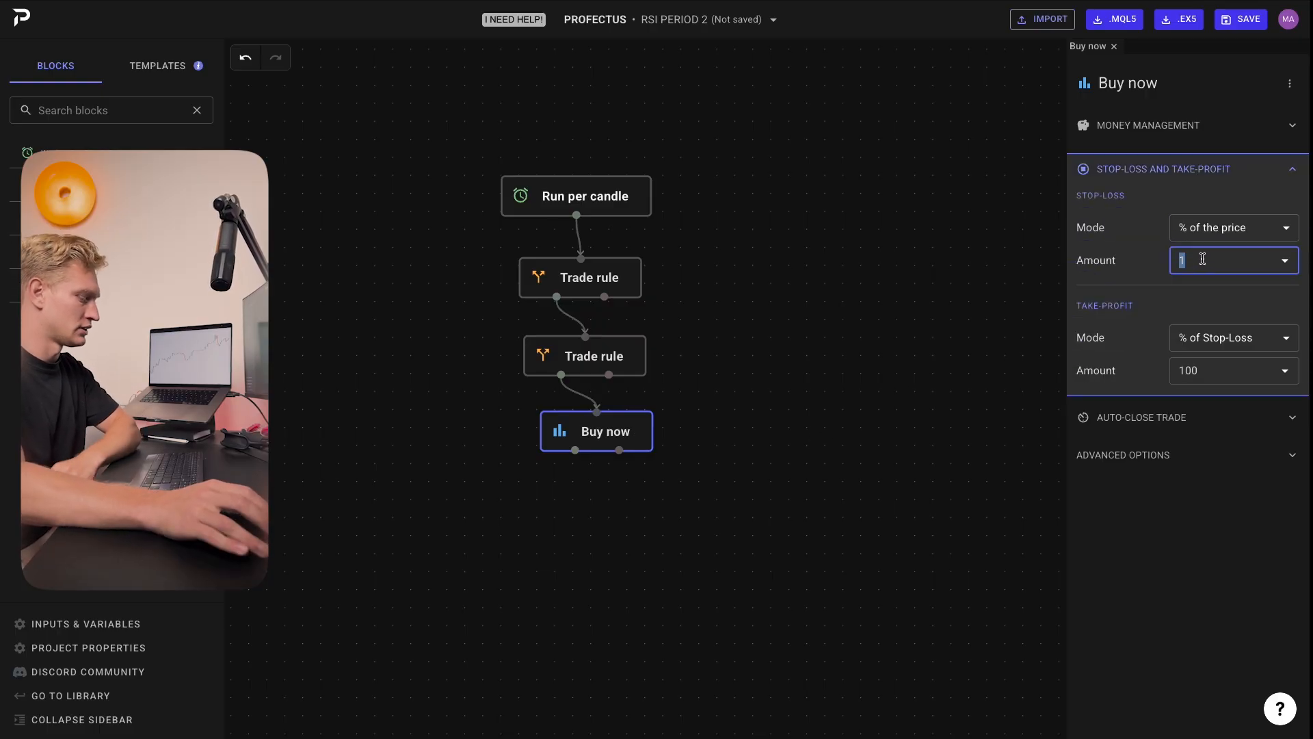
{"action": "type", "text": "0.50"}
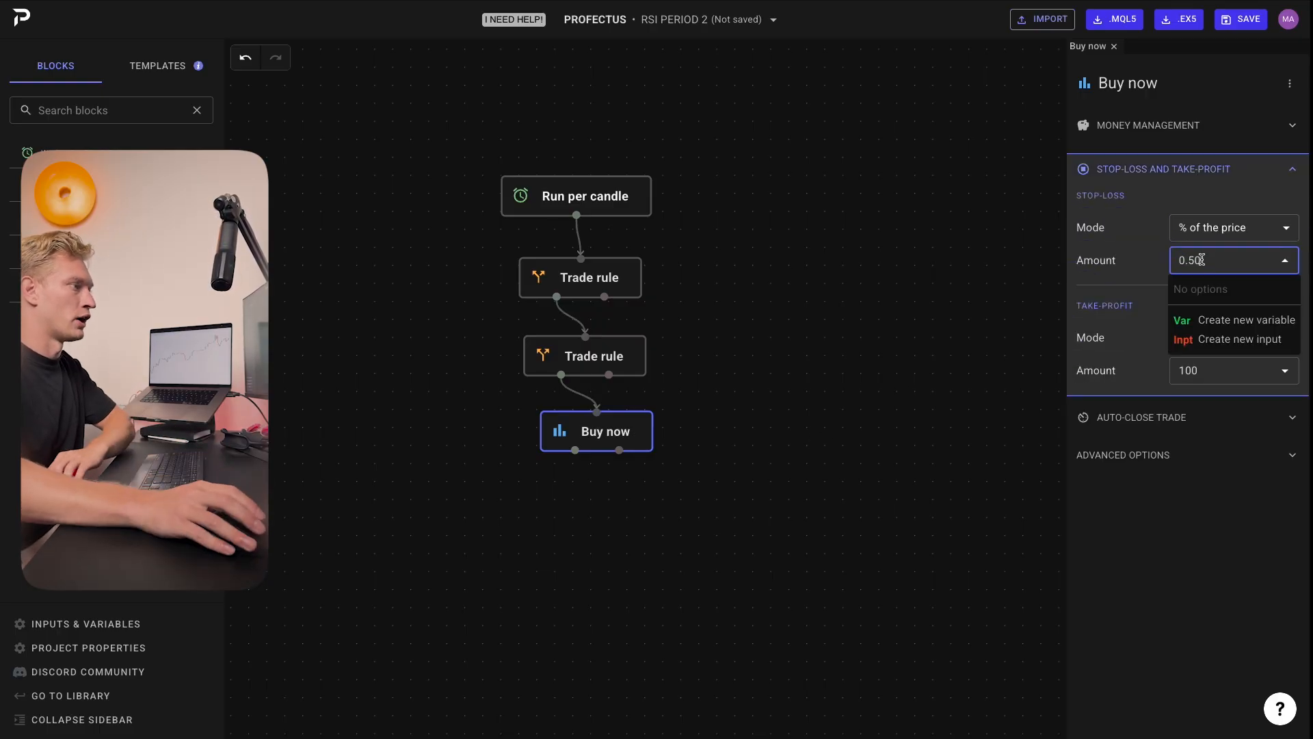
{"action": "left_click", "coordinate": [1176, 207]}
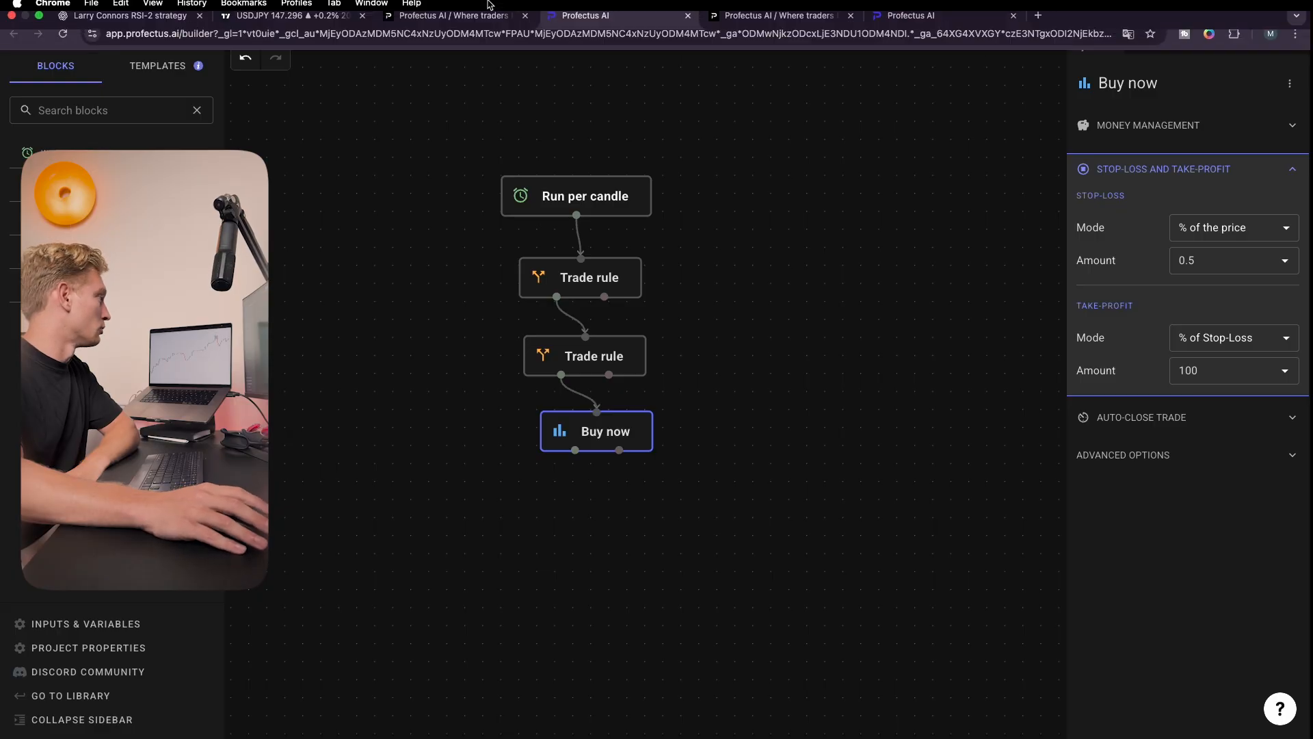
Step: On the USDJPY chart, widen the long position's stop-loss to compare the risk-reward
{"action": "left_click", "coordinate": [294, 30]}
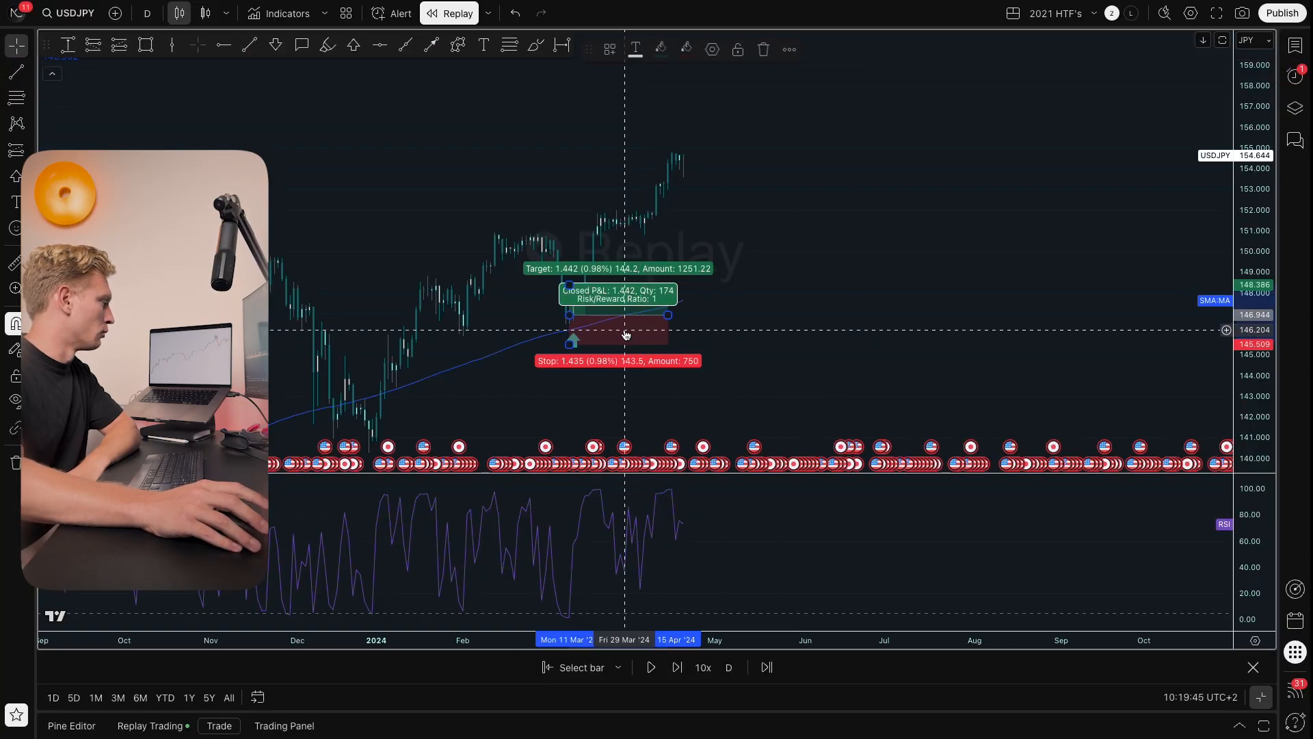
{"action": "left_click_drag", "start_coordinate": [838, 327], "coordinate": [1080, 335]}
{"action": "left_click_drag", "start_coordinate": [1245, 376], "coordinate": [1248, 178]}
{"action": "left_click_drag", "start_coordinate": [990, 332], "coordinate": [972, 180]}
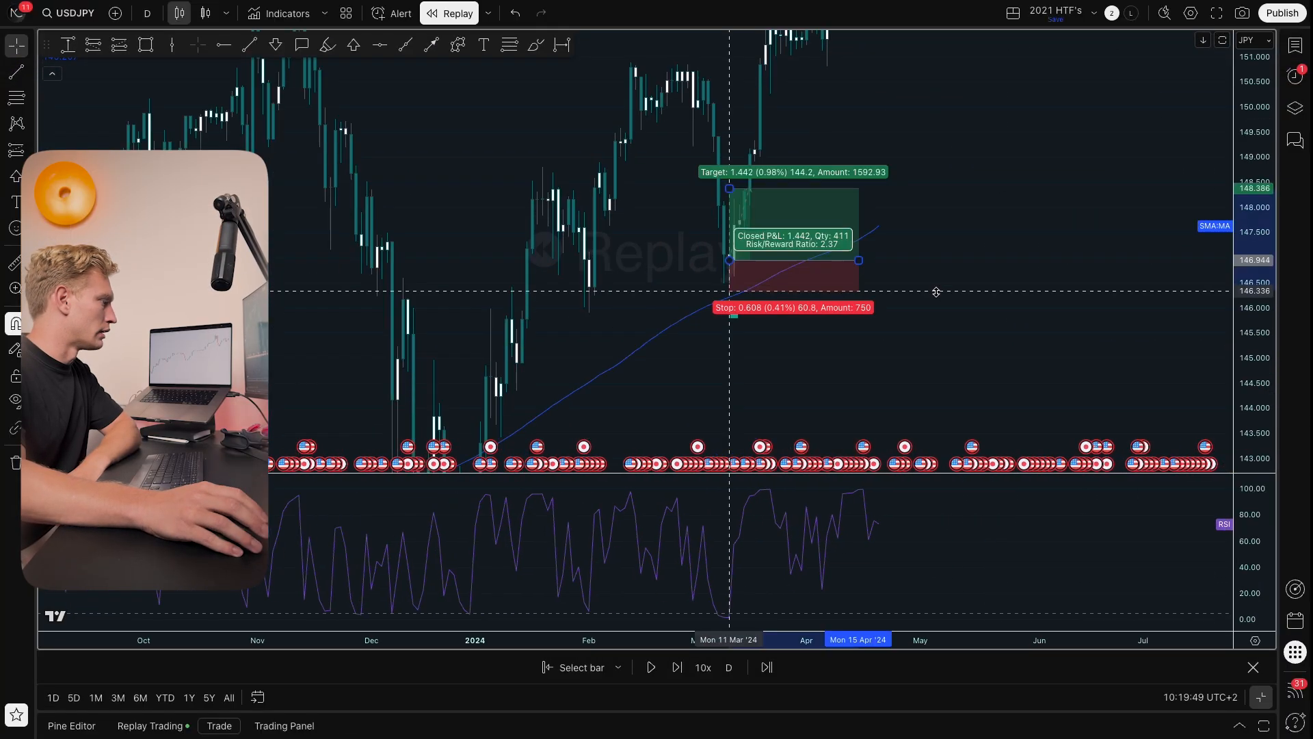
{"action": "left_click_drag", "start_coordinate": [937, 291], "coordinate": [939, 298]}
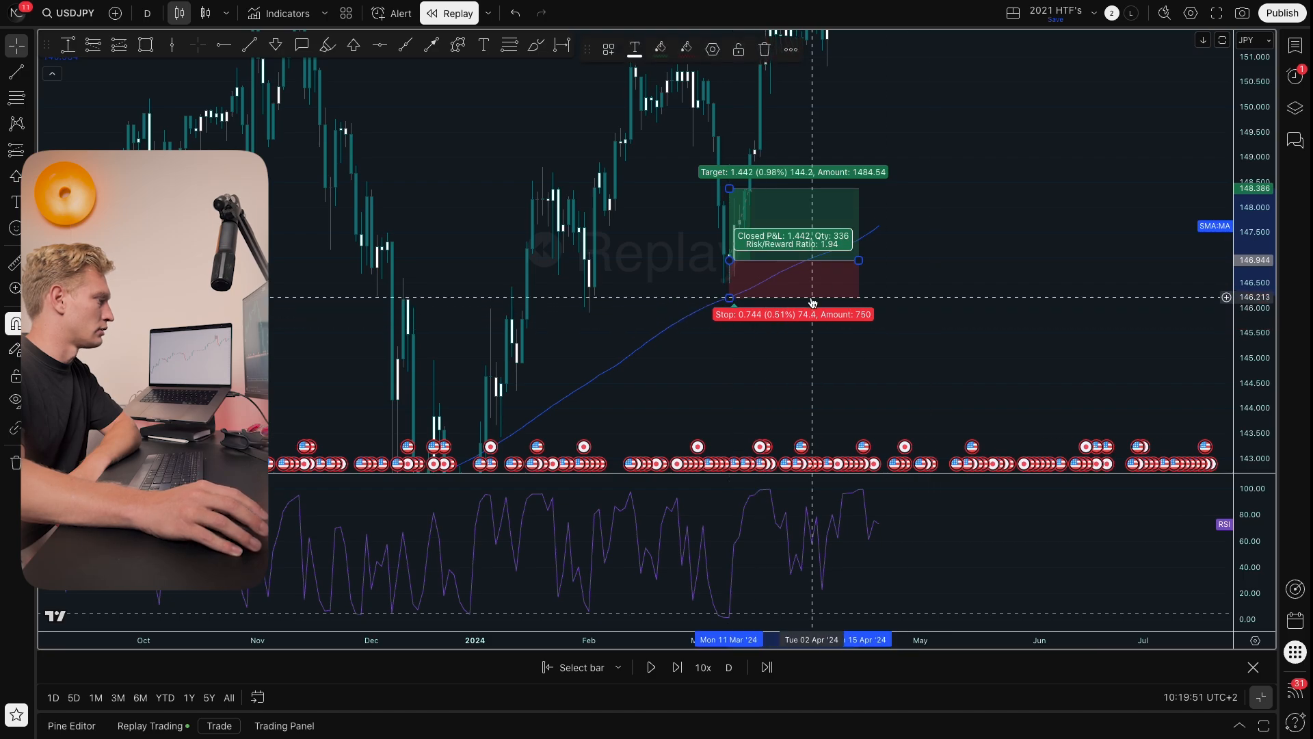
{"action": "left_click_drag", "start_coordinate": [787, 317], "coordinate": [807, 410]}
{"action": "left_click", "coordinate": [1076, 336]}
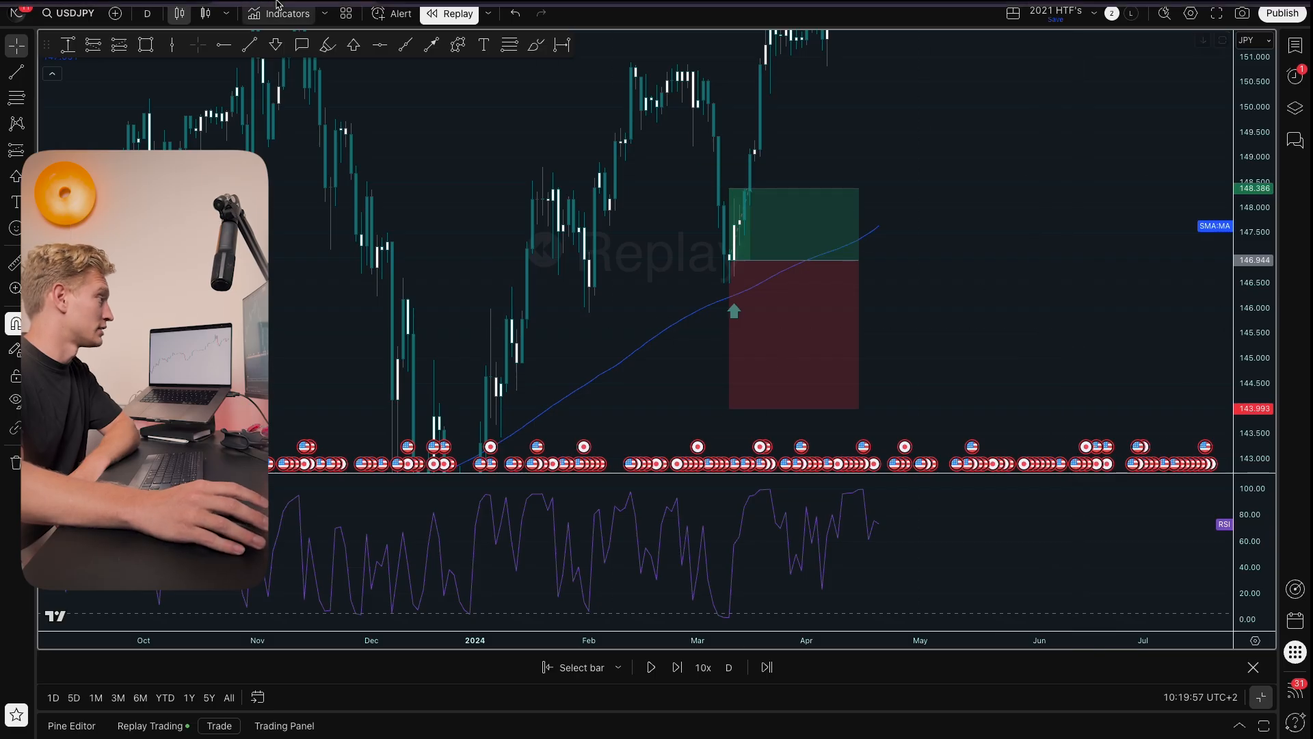
Step: Back in the builder, set the Buy now block's stop-loss amount to 2 % of the price
{"action": "mouse_move", "coordinate": [266, 1]}
{"action": "left_click", "coordinate": [465, 30]}
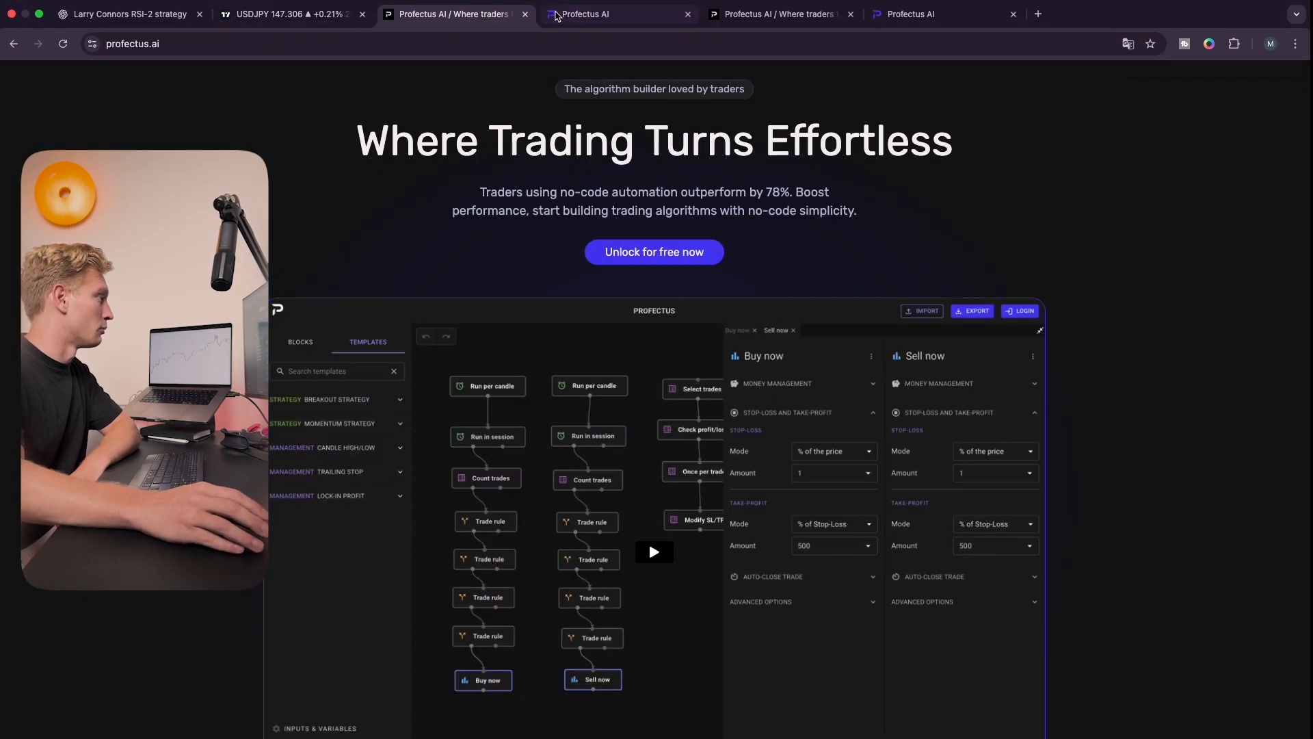
{"action": "left_click", "coordinate": [582, 30]}
{"action": "left_click", "coordinate": [580, 441]}
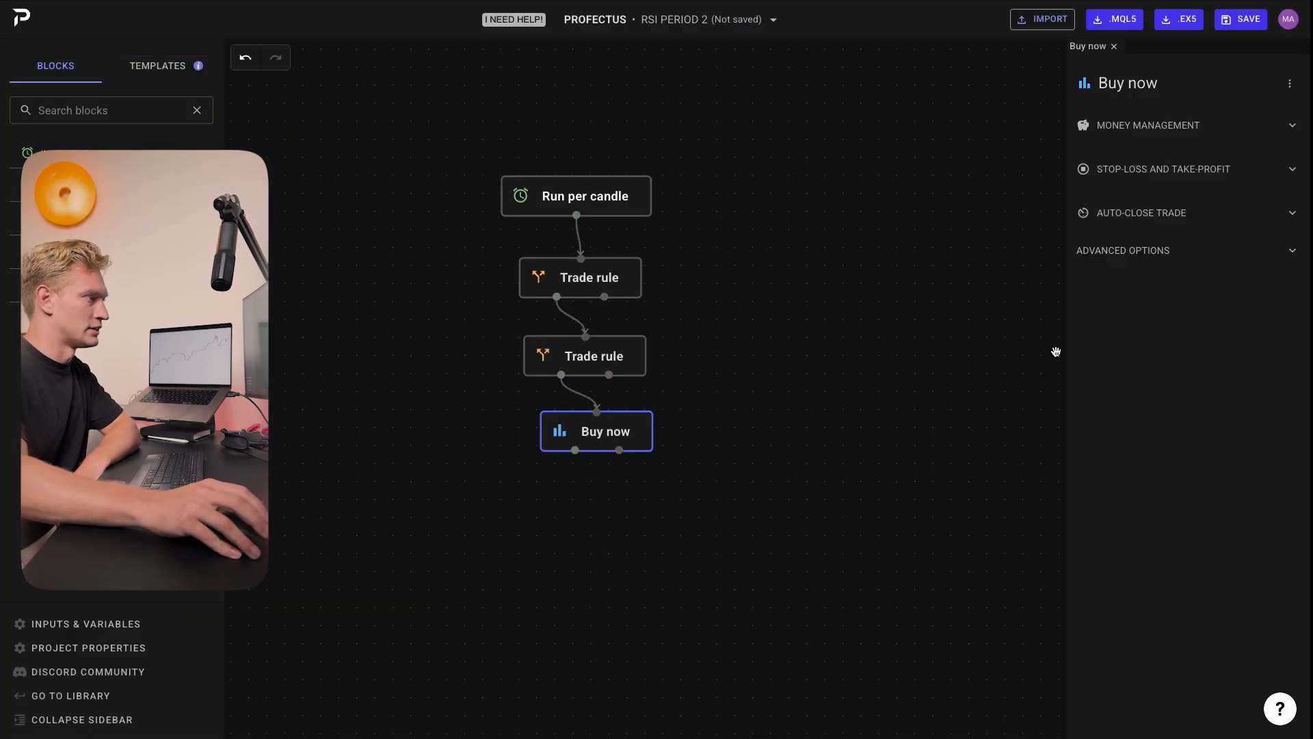
{"action": "left_click", "coordinate": [1291, 171]}
{"action": "left_click", "coordinate": [1214, 264]}
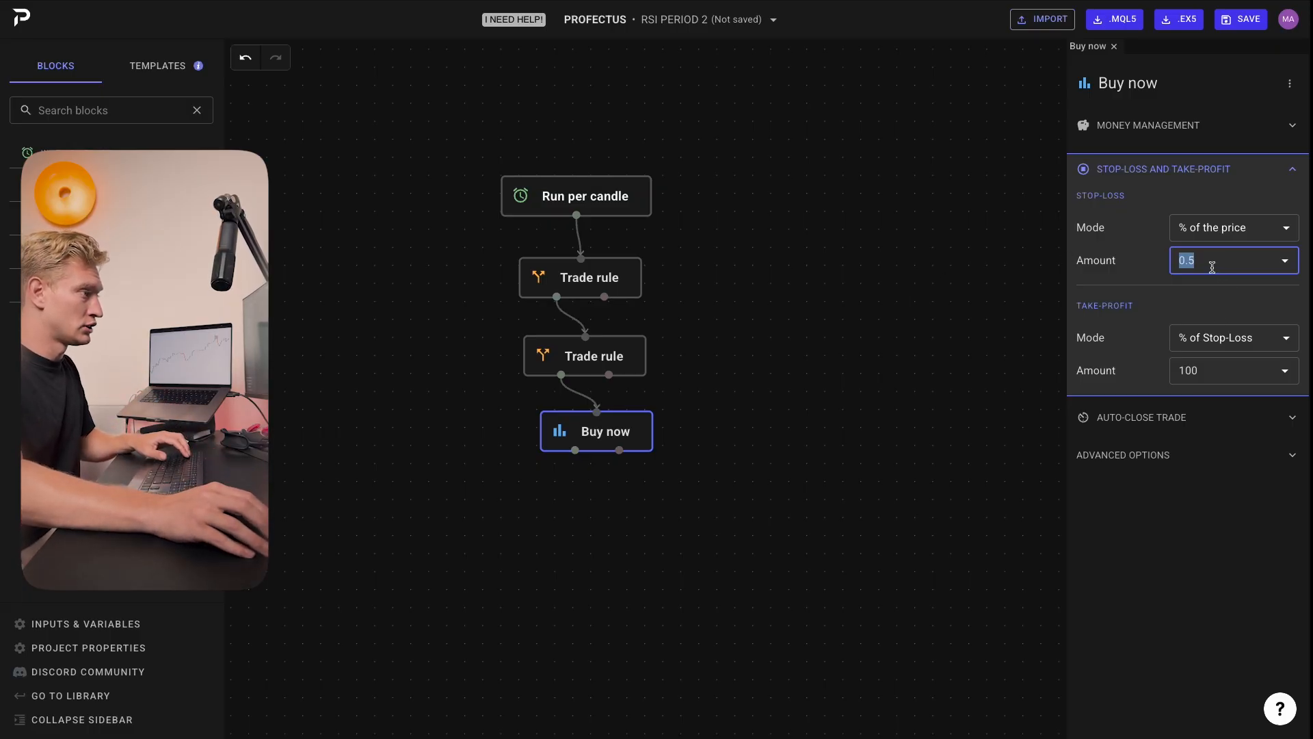
{"action": "type", "text": "2"}
{"action": "left_click", "coordinate": [1155, 279]}
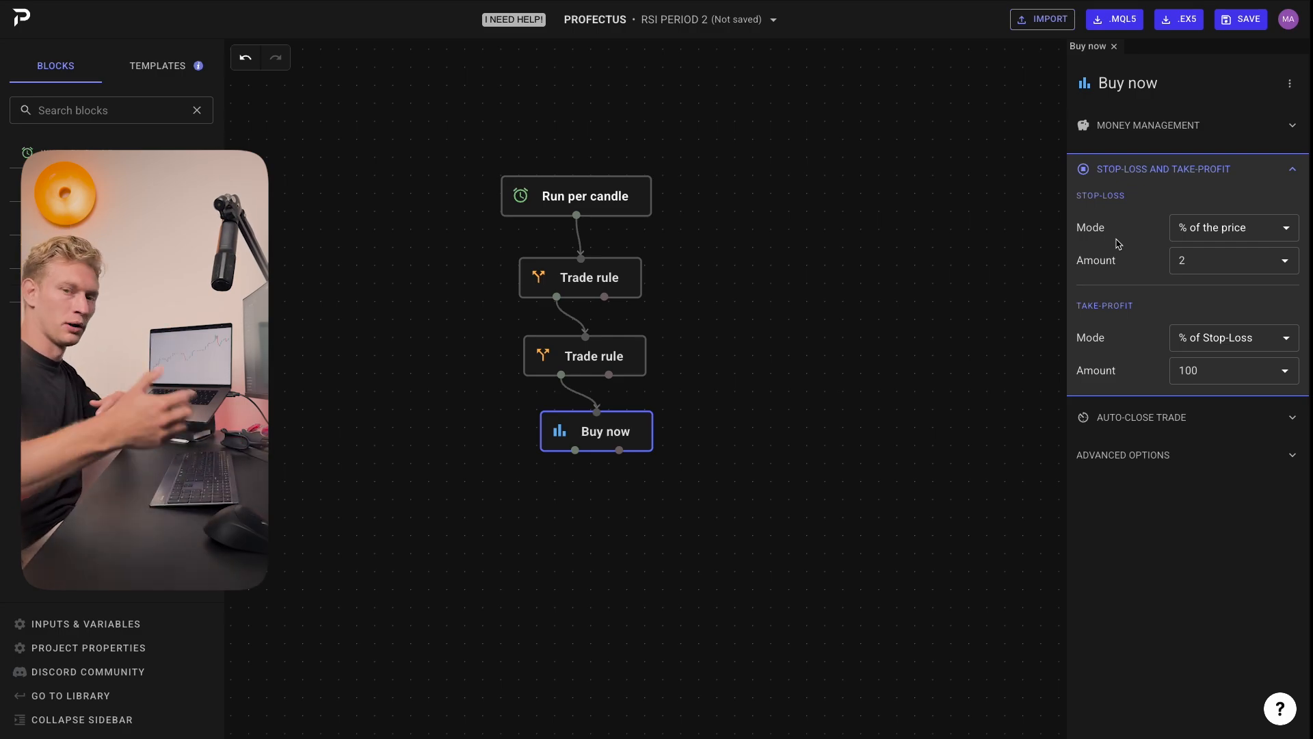
Step: Set the Buy now block's take-profit amount to 500 % of the stop-loss and deselect the block
{"action": "left_click", "coordinate": [1185, 261]}
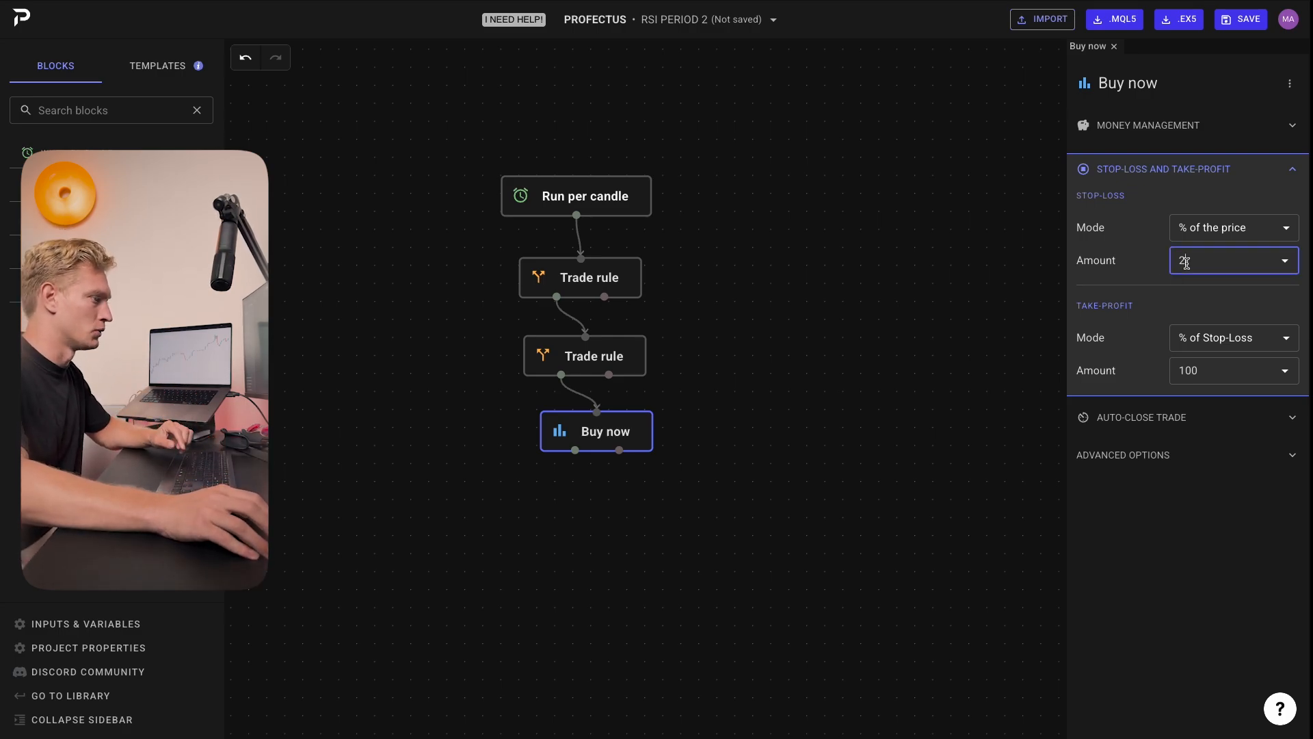
{"action": "left_click", "coordinate": [1203, 370]}
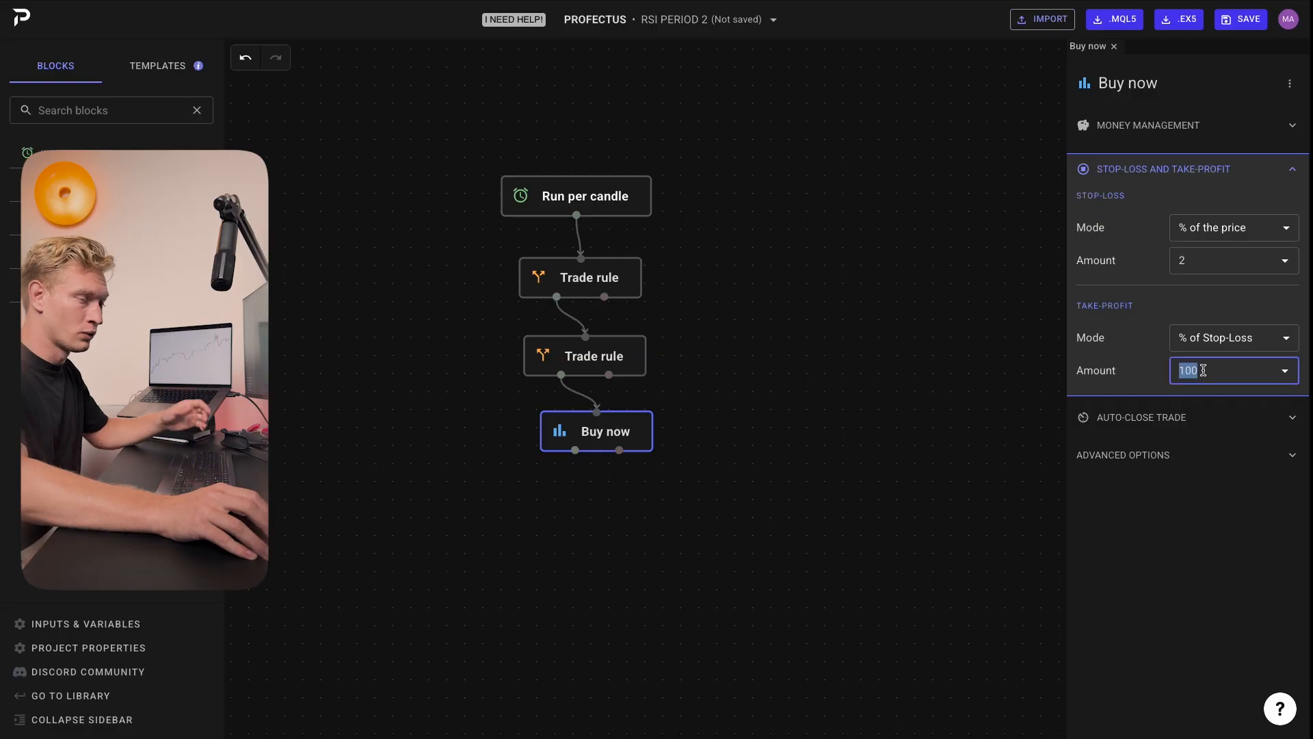
{"action": "type", "text": "2"}
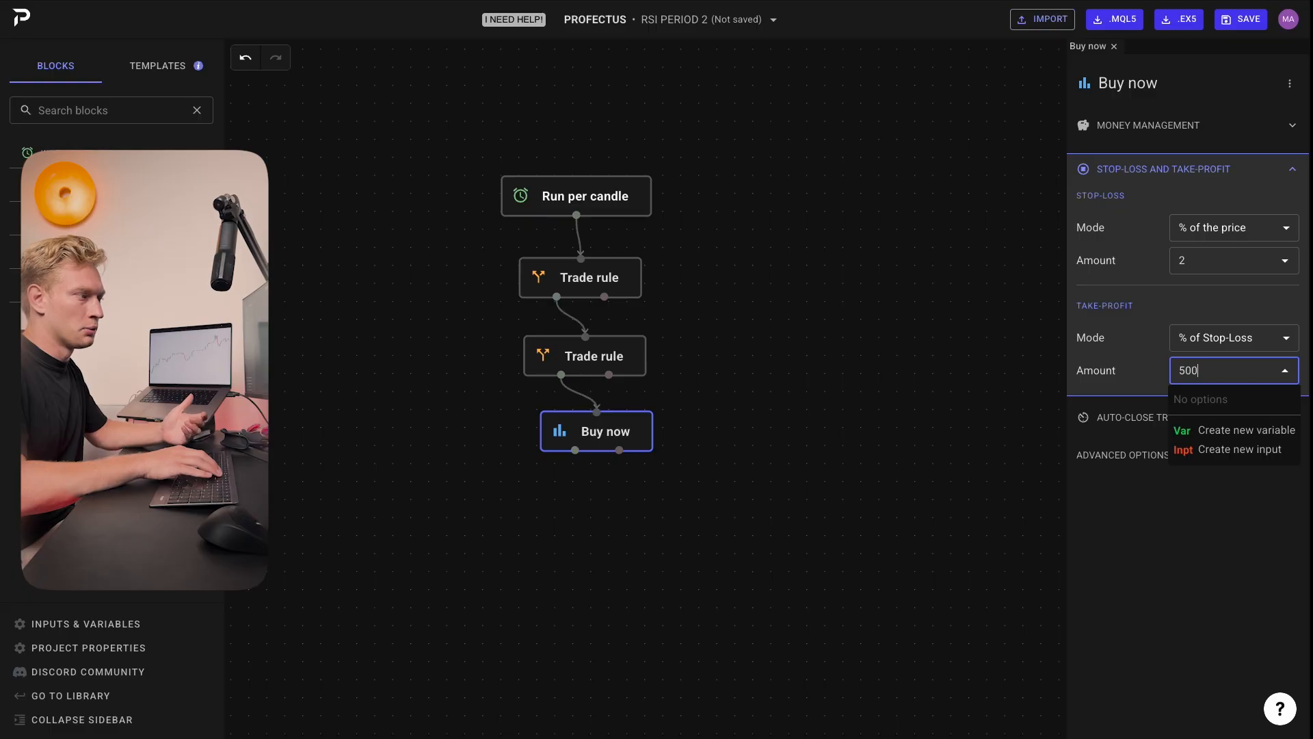
{"action": "type", "text": "00"}
{"action": "left_click", "coordinate": [1146, 322]}
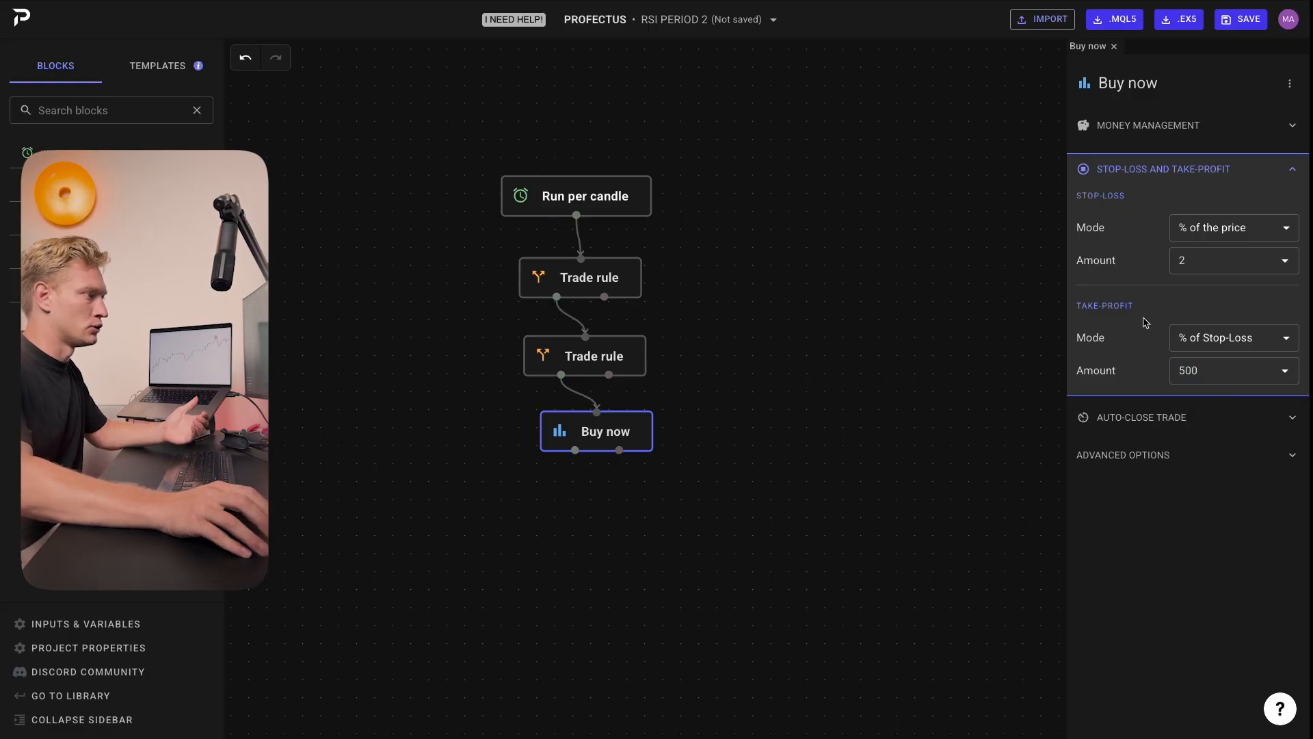
{"action": "left_click", "coordinate": [1178, 267]}
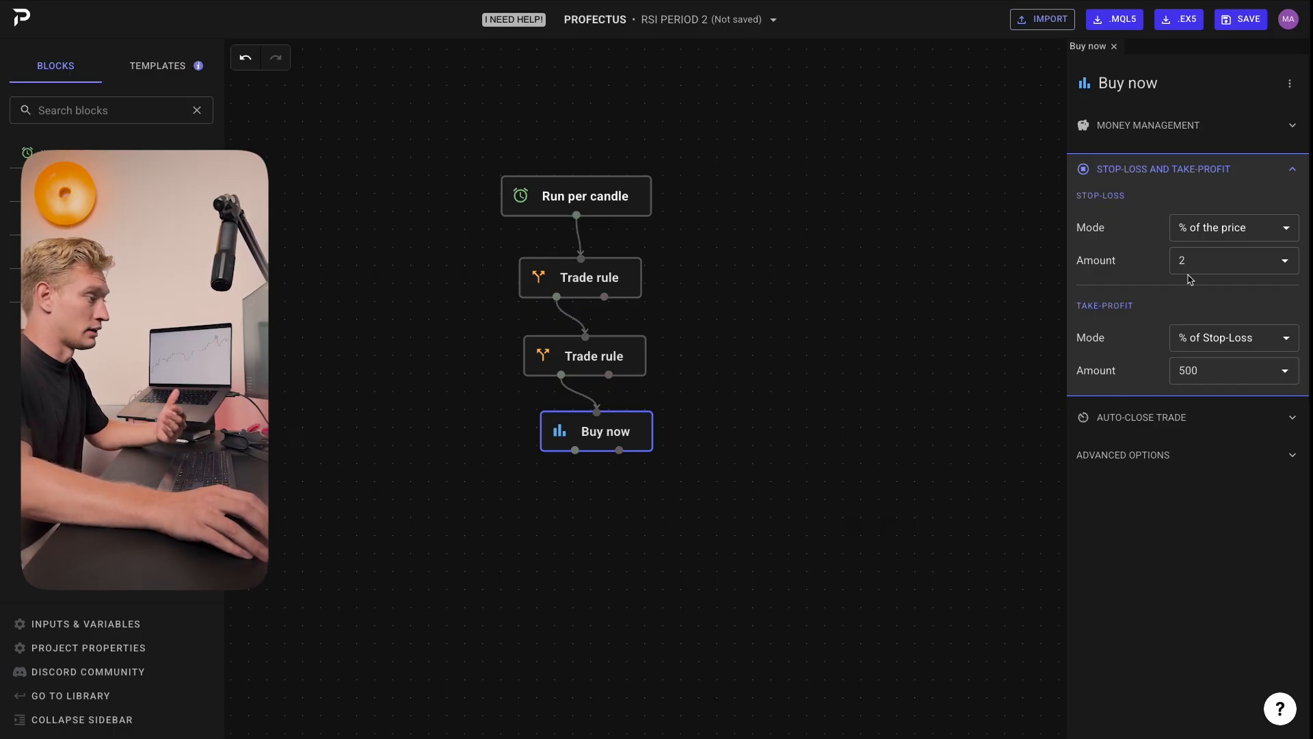
{"action": "left_click", "coordinate": [974, 421]}
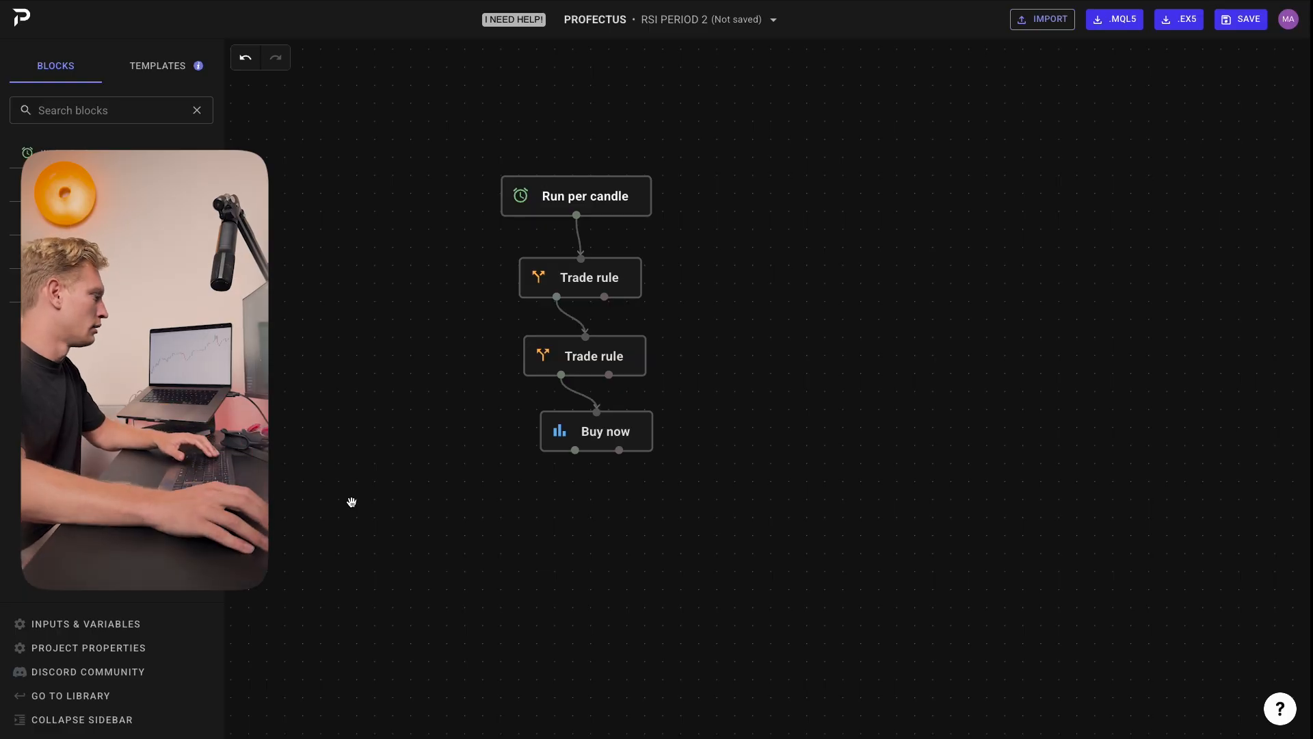
Step: Open Inputs & Variables and add three new number inputs
{"action": "left_click", "coordinate": [60, 629]}
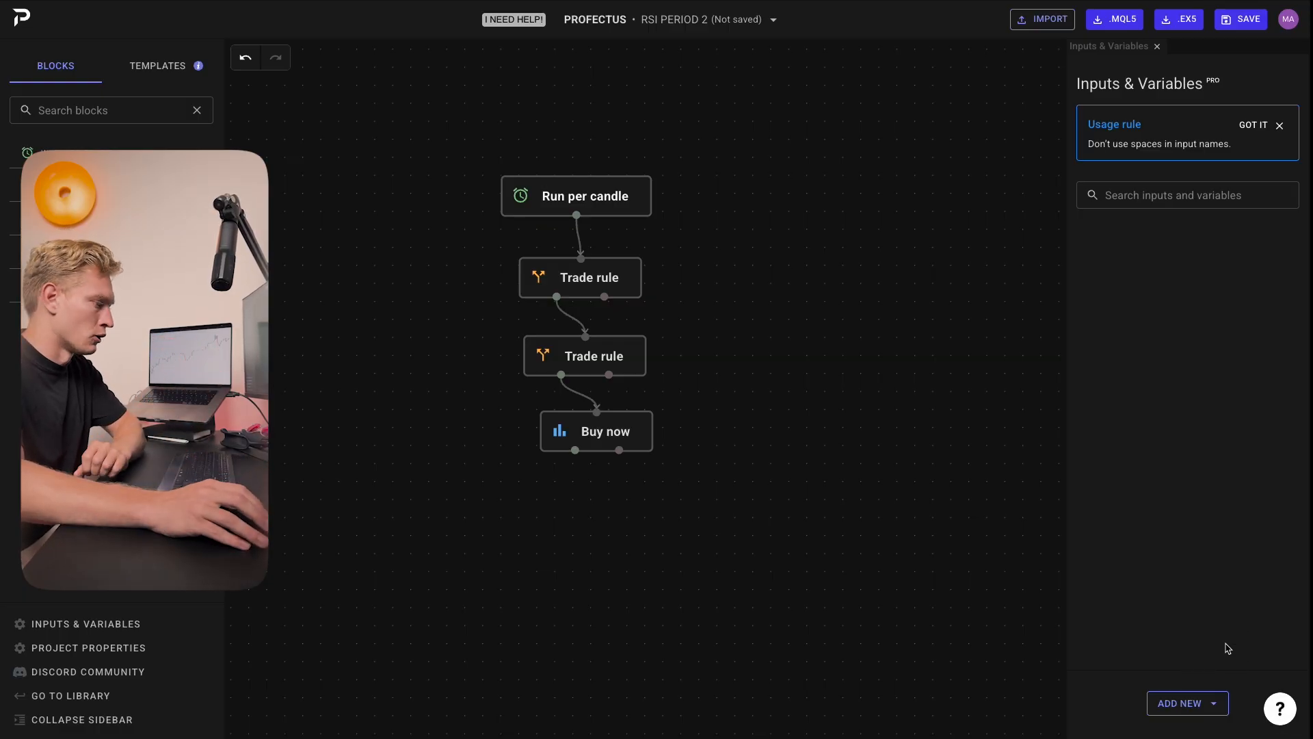
{"action": "left_click", "coordinate": [1211, 703]}
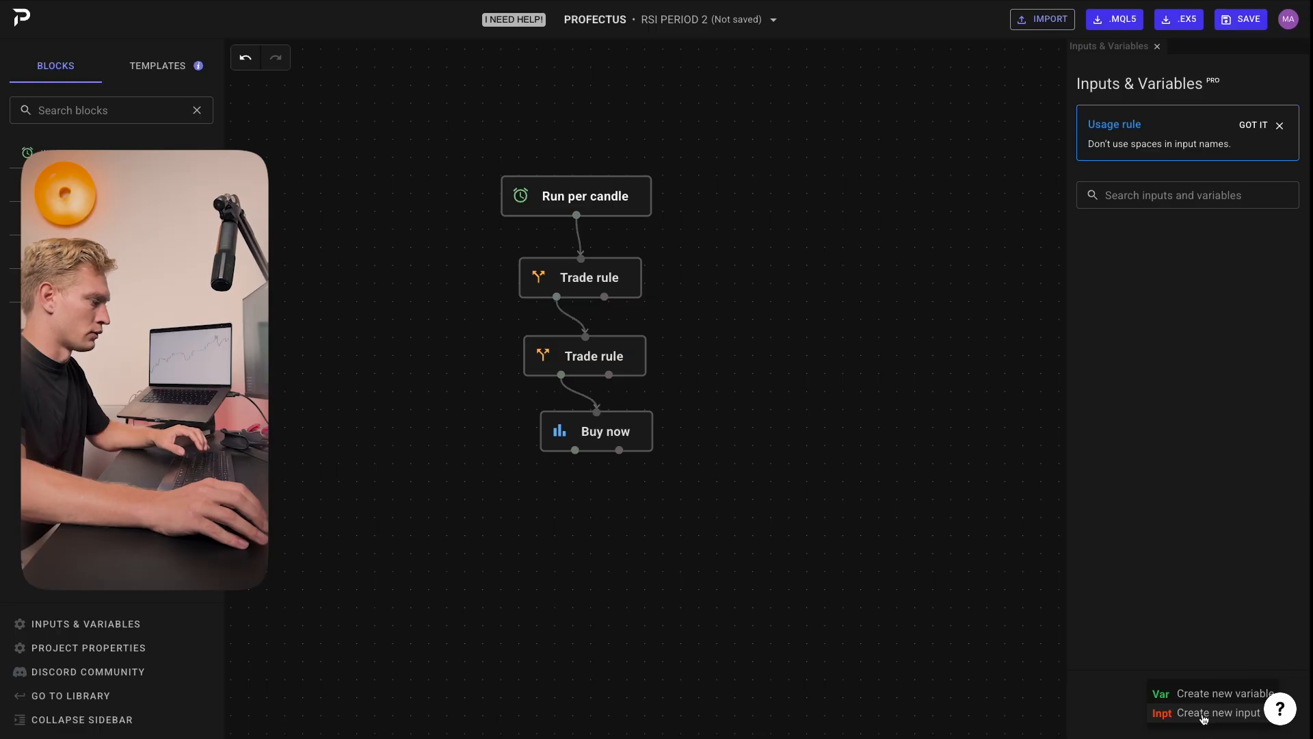
{"action": "left_click", "coordinate": [1204, 715]}
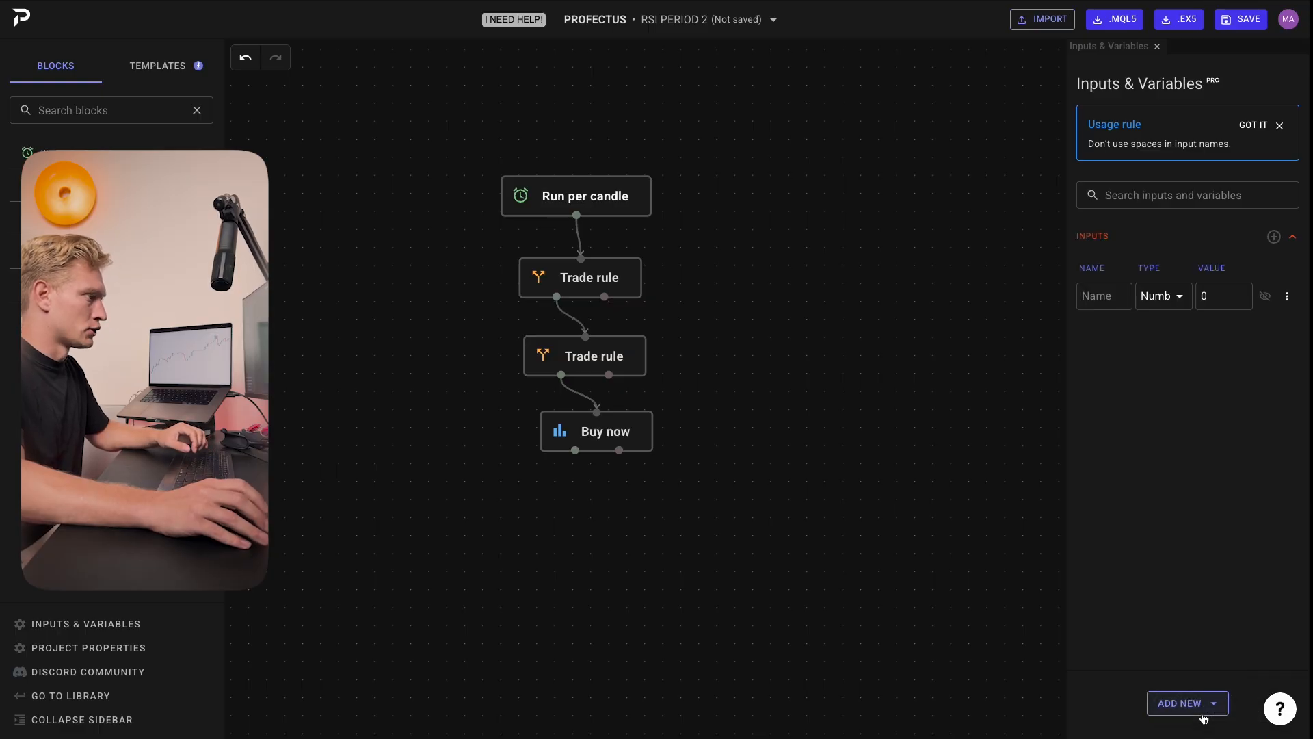
{"action": "left_click", "coordinate": [1273, 241]}
{"action": "left_click", "coordinate": [1273, 240]}
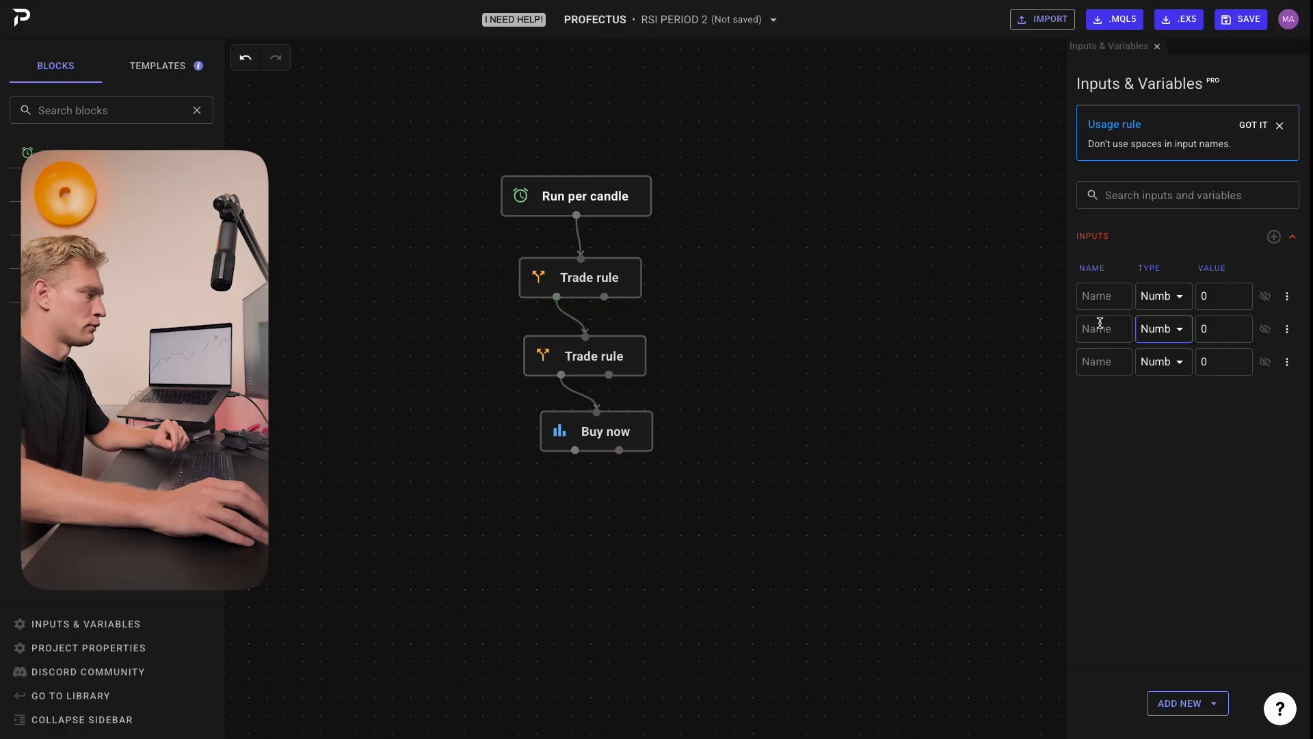
Step: Name the first input stoploss and give it a value of 2
{"action": "left_click", "coordinate": [610, 436]}
{"action": "left_click", "coordinate": [896, 176]}
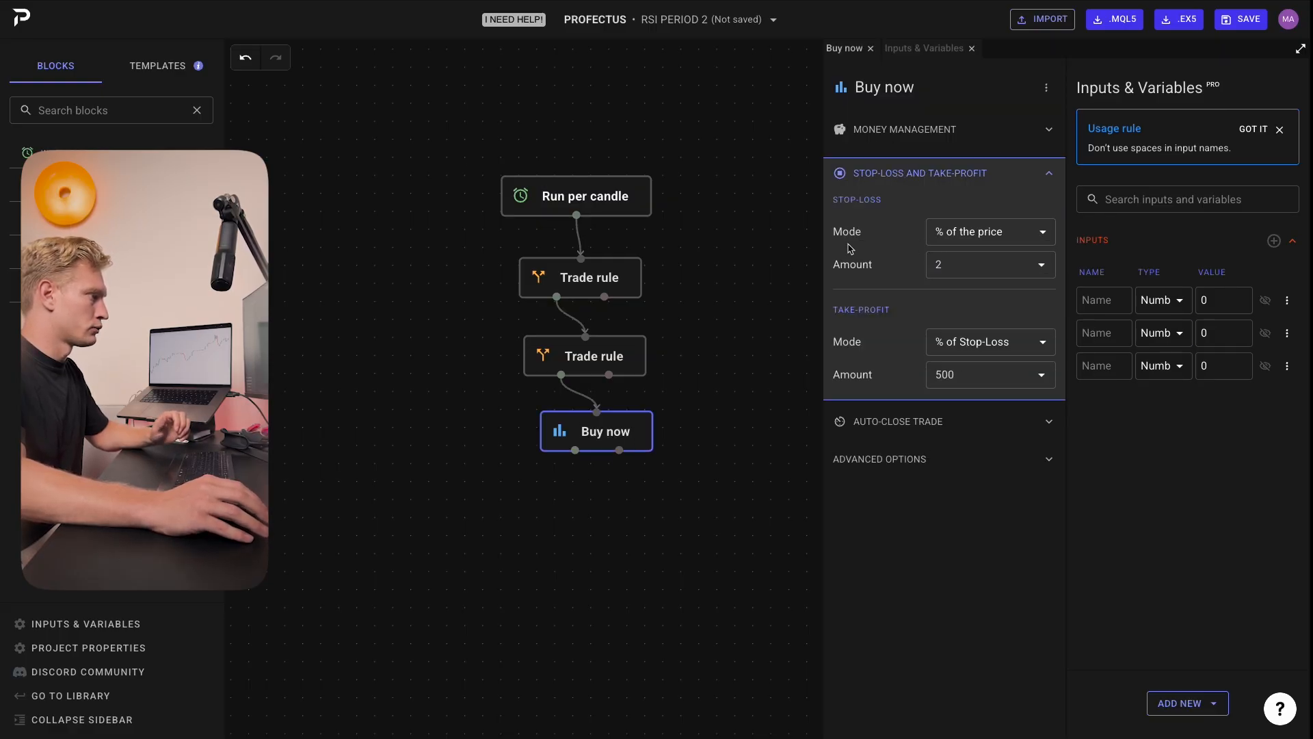
{"action": "left_click", "coordinate": [954, 261]}
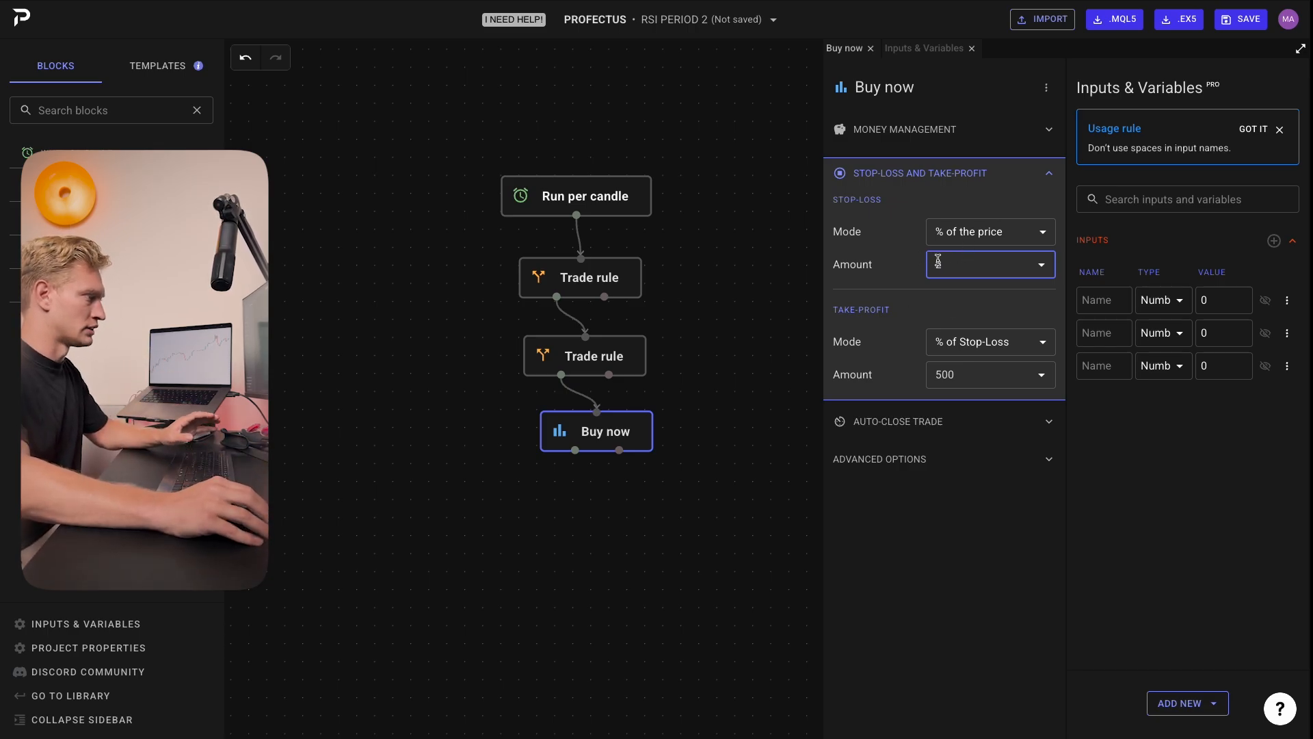
{"action": "left_click", "coordinate": [1087, 299]}
{"action": "type", "text": "s"}
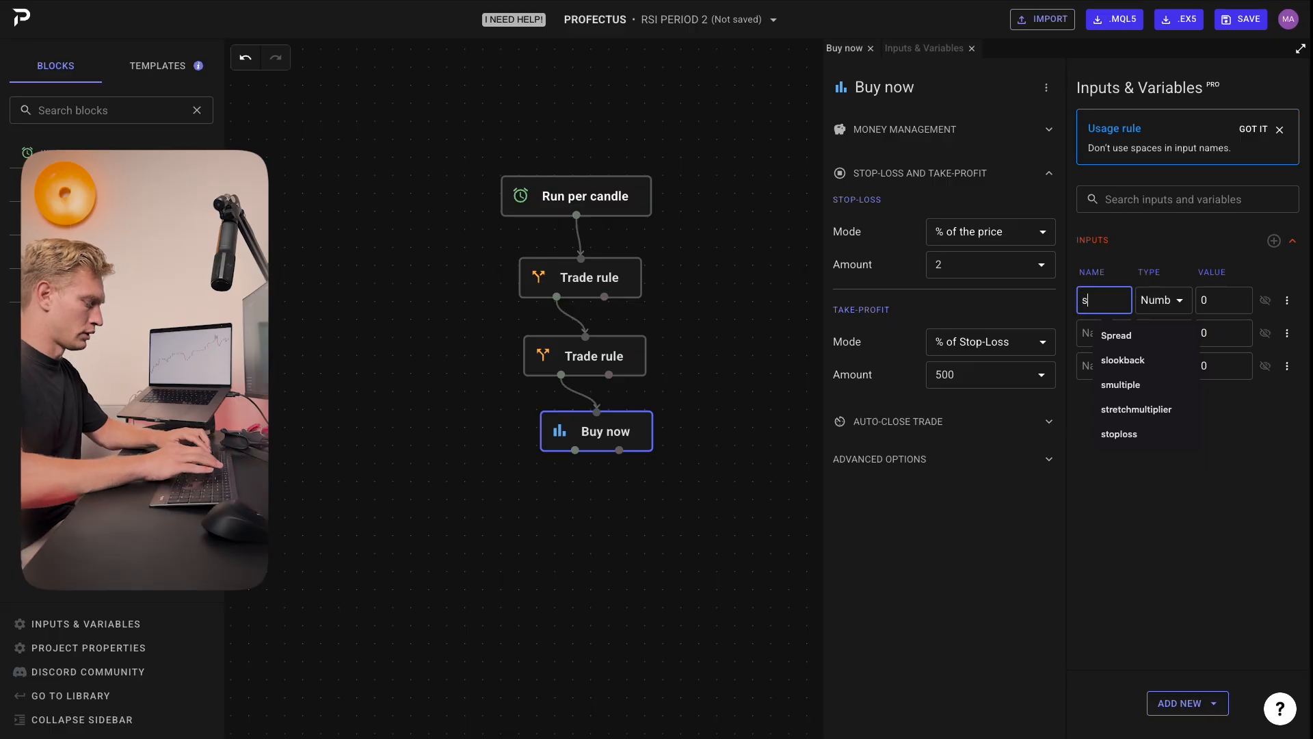
{"action": "type", "text": "toploss"}
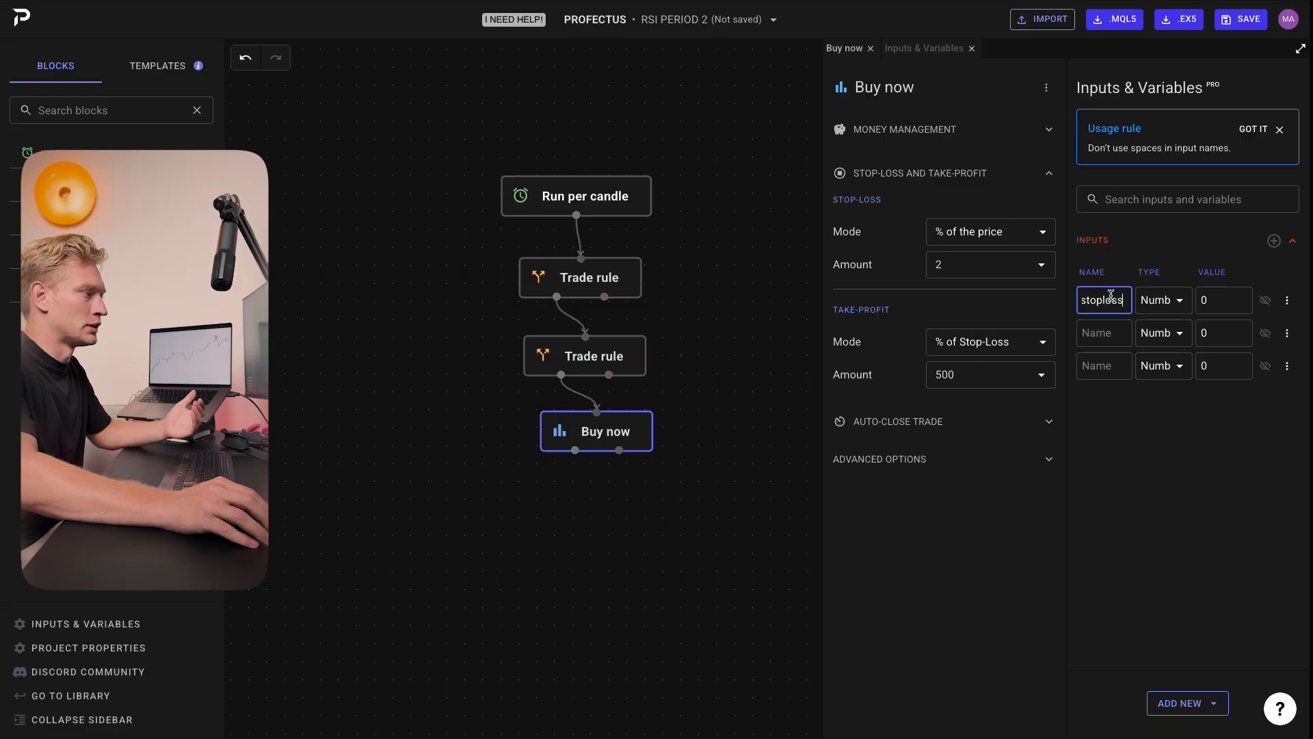
{"action": "left_click", "coordinate": [1205, 301]}
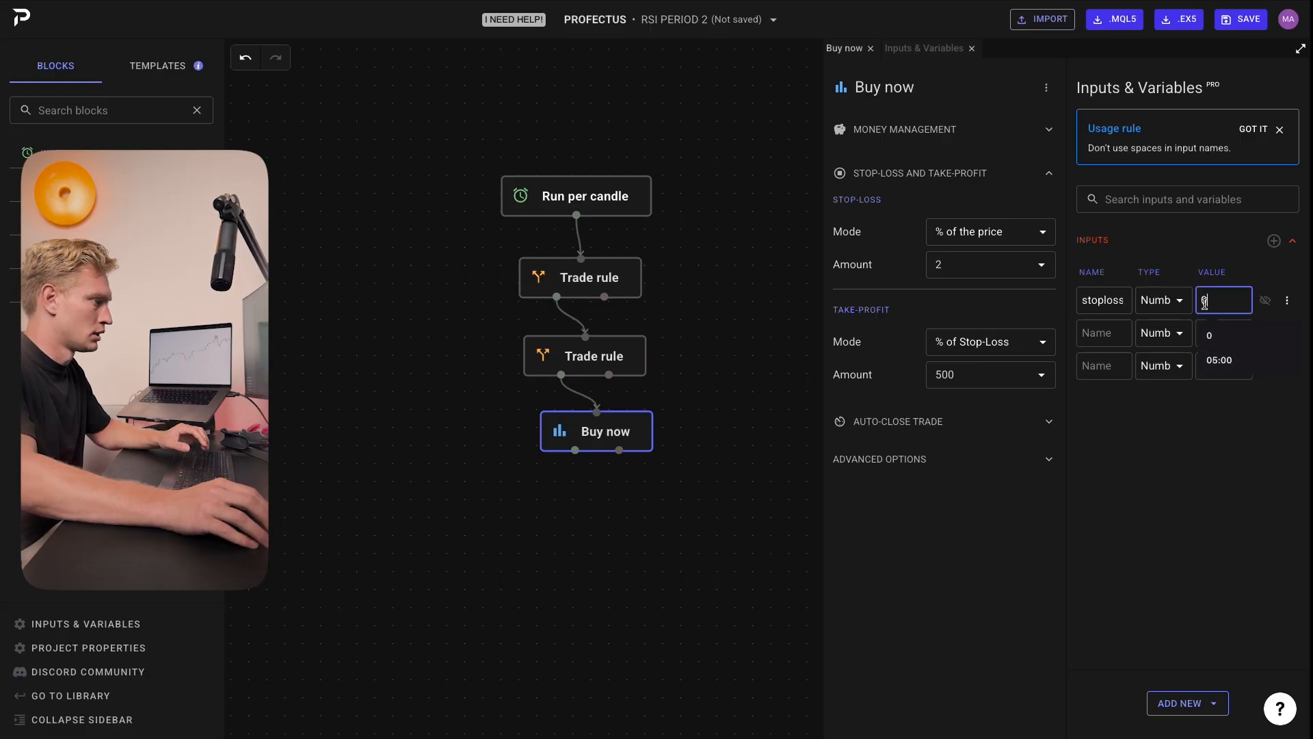
{"action": "key", "text": "BackSpace"}
{"action": "type", "text": "2"}
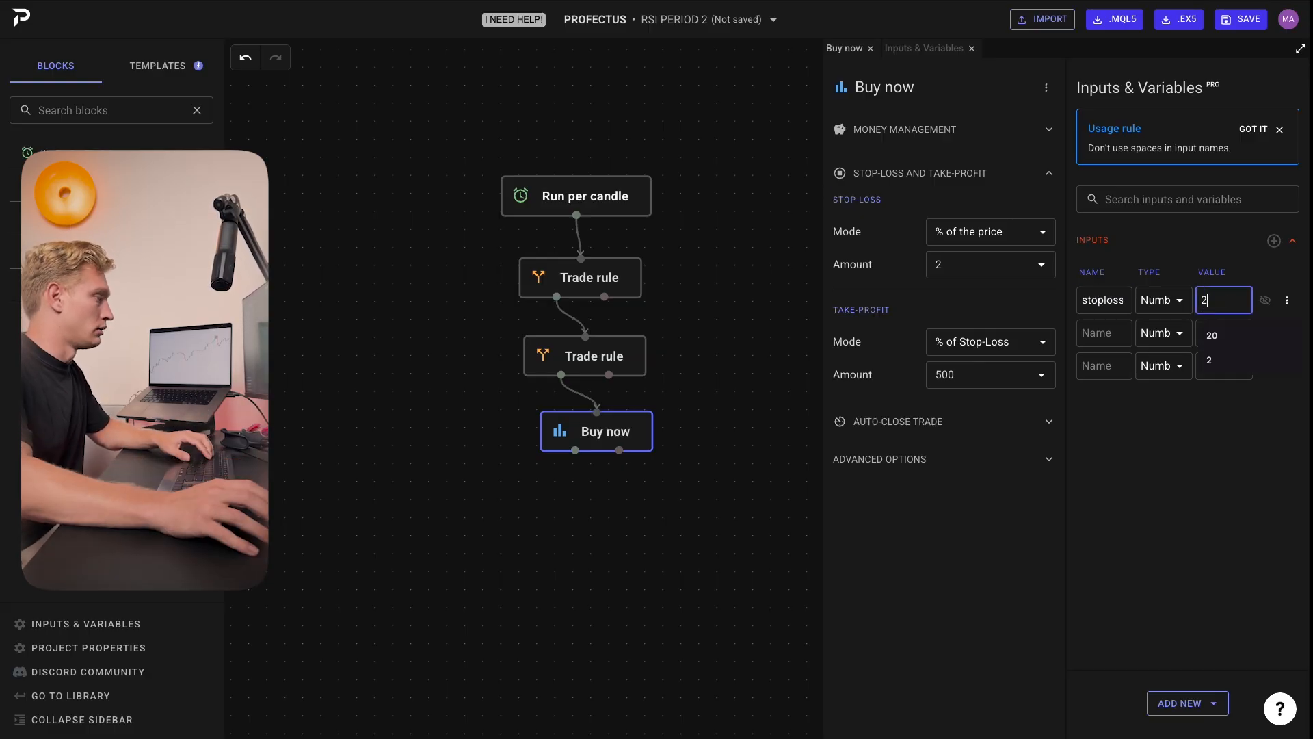
{"action": "left_click", "coordinate": [1198, 250]}
{"action": "left_click", "coordinate": [1194, 247]}
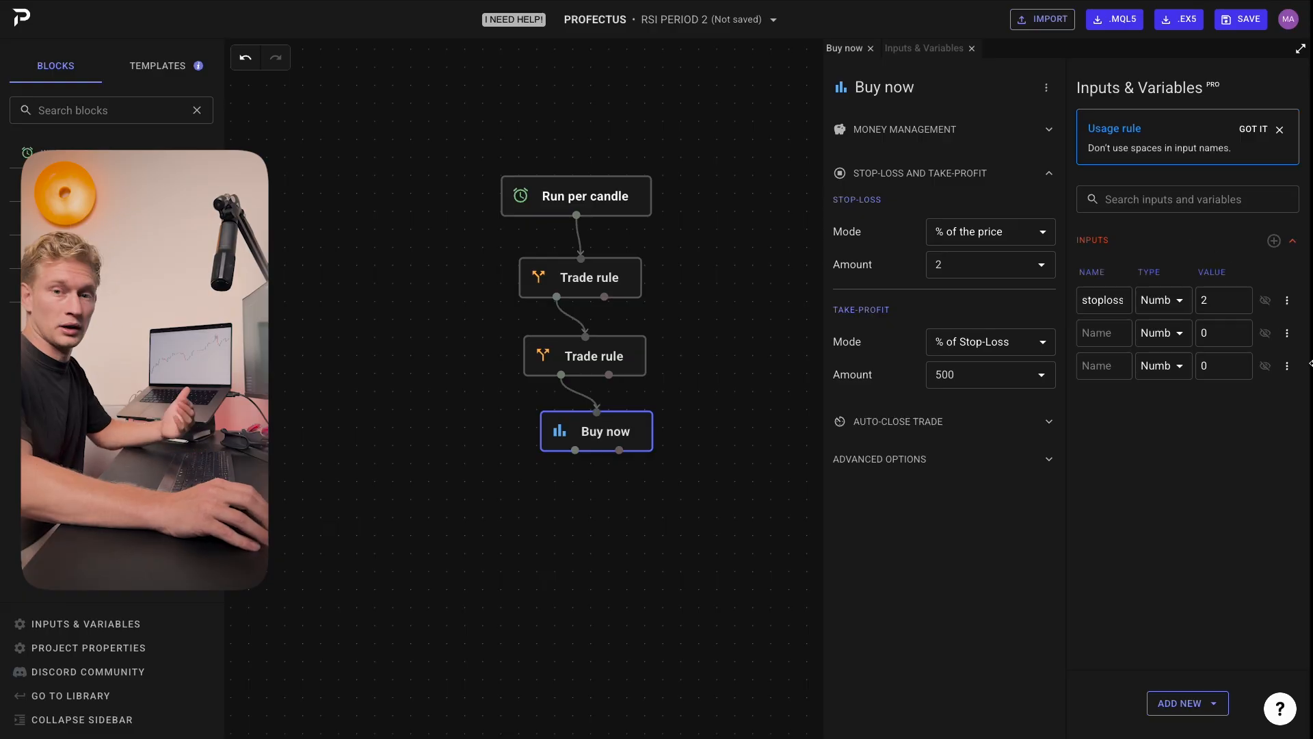
Step: Link the Buy now block's stop-loss amount to the stoploss input
{"action": "left_click", "coordinate": [1115, 331]}
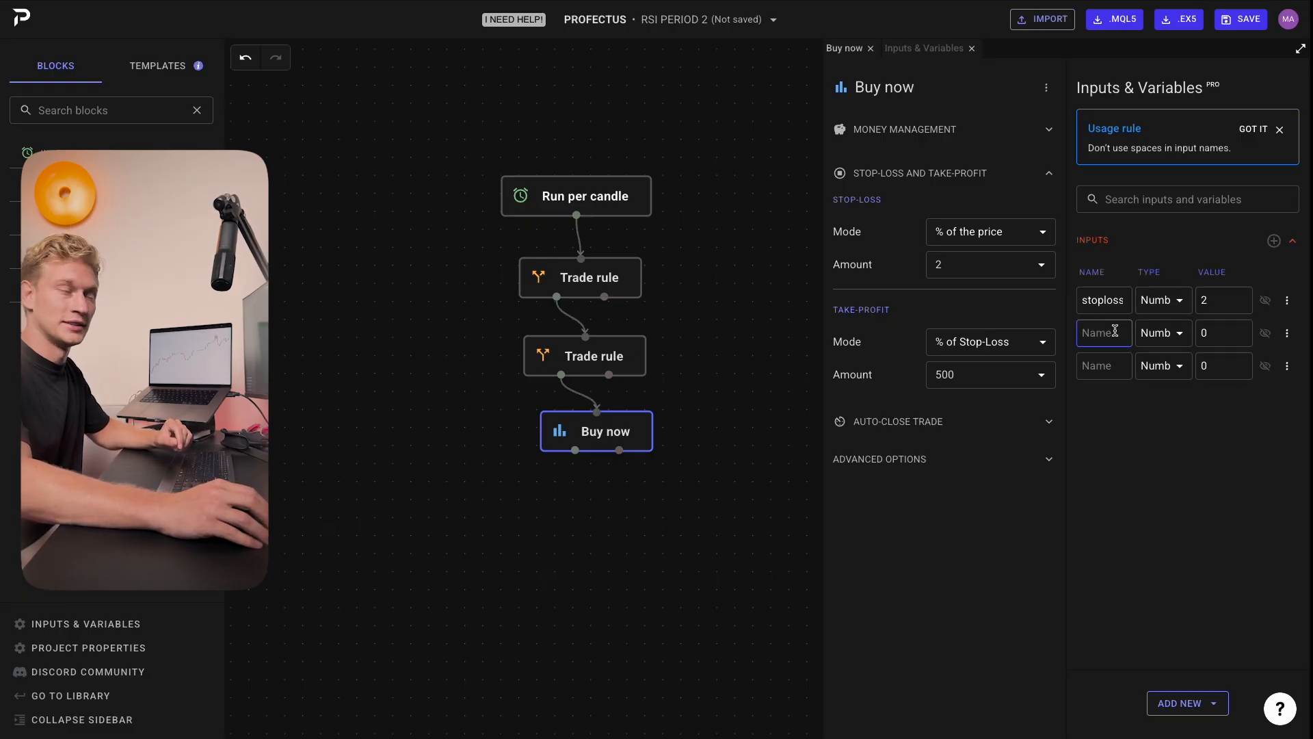
{"action": "left_click", "coordinate": [981, 259]}
{"action": "left_click", "coordinate": [1040, 264]}
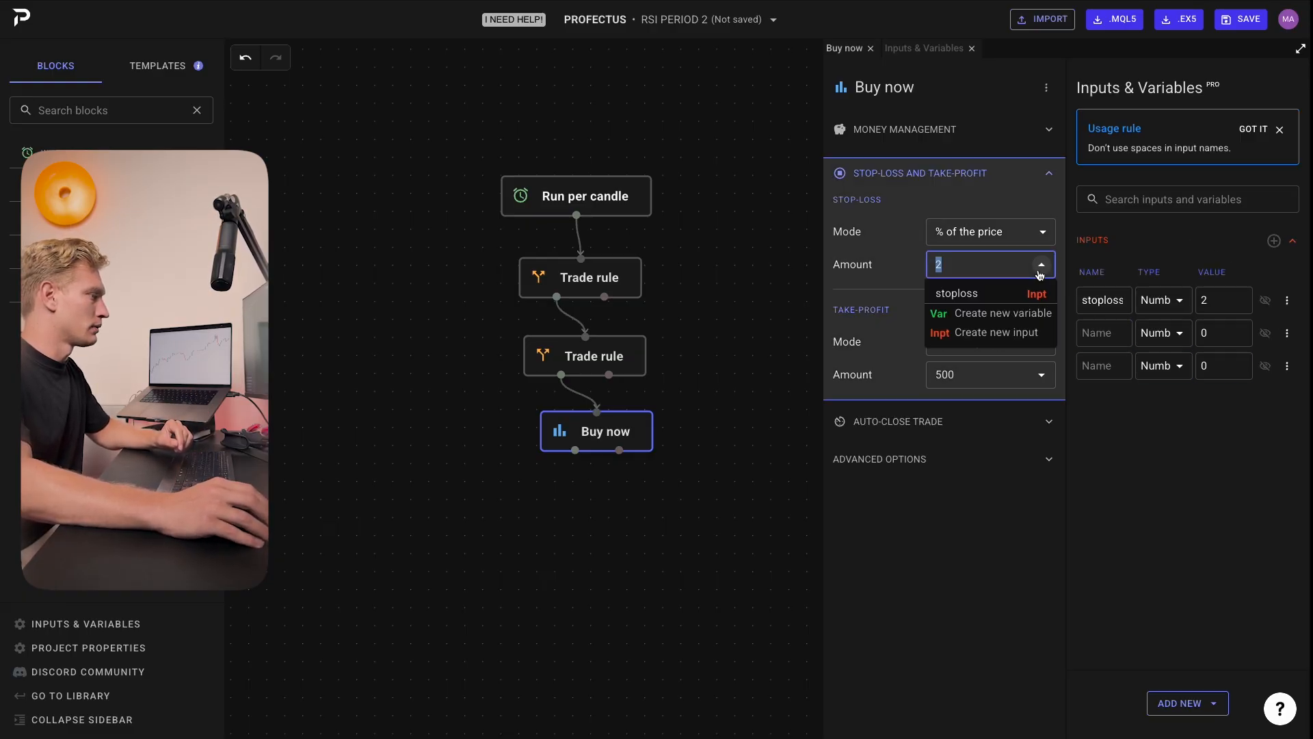
{"action": "left_click", "coordinate": [958, 294]}
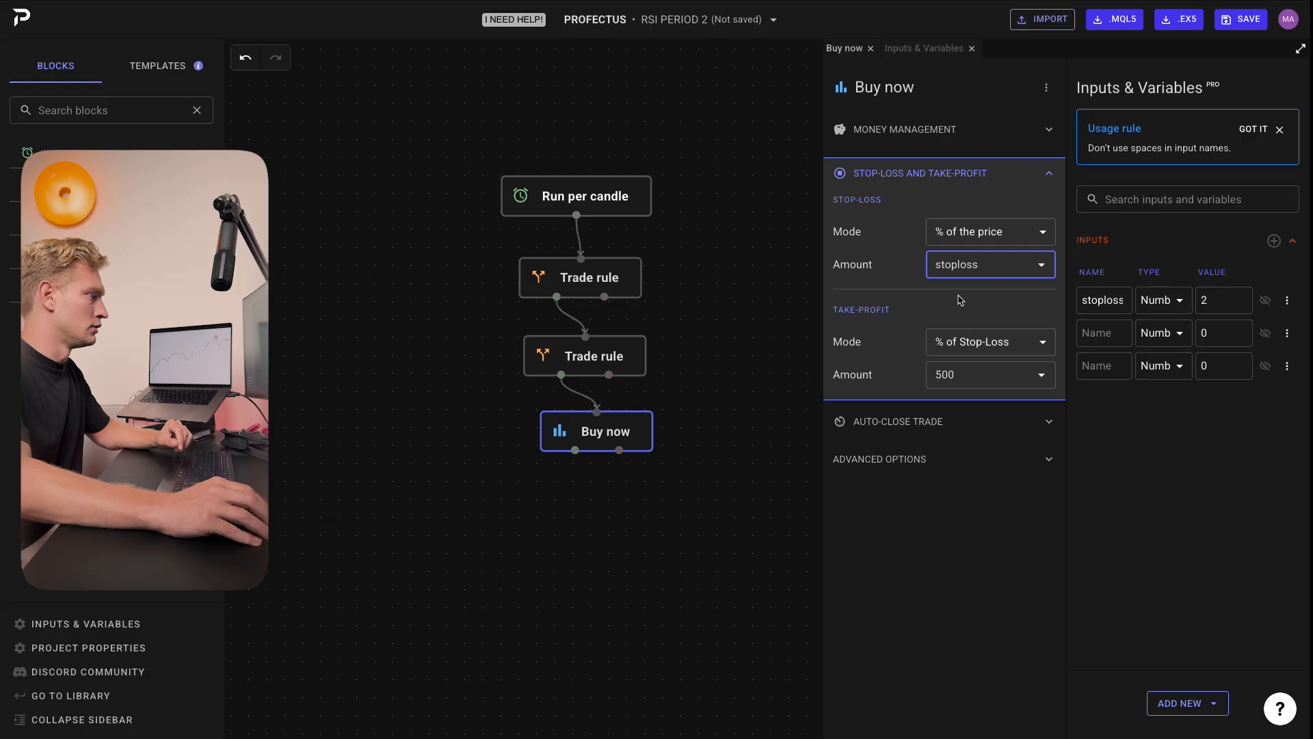
{"action": "left_click", "coordinate": [965, 299]}
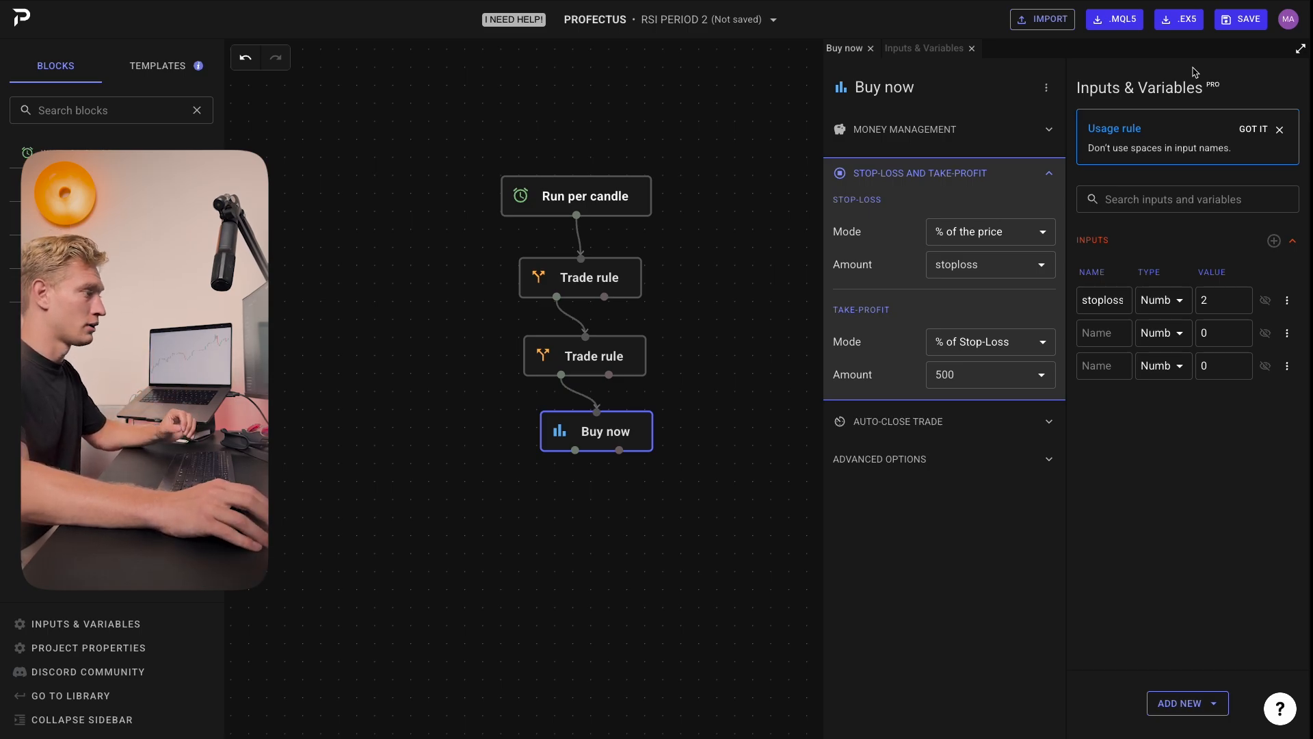
Step: Name the second new input target and give it a value of 100
{"action": "left_click", "coordinate": [1224, 300]}
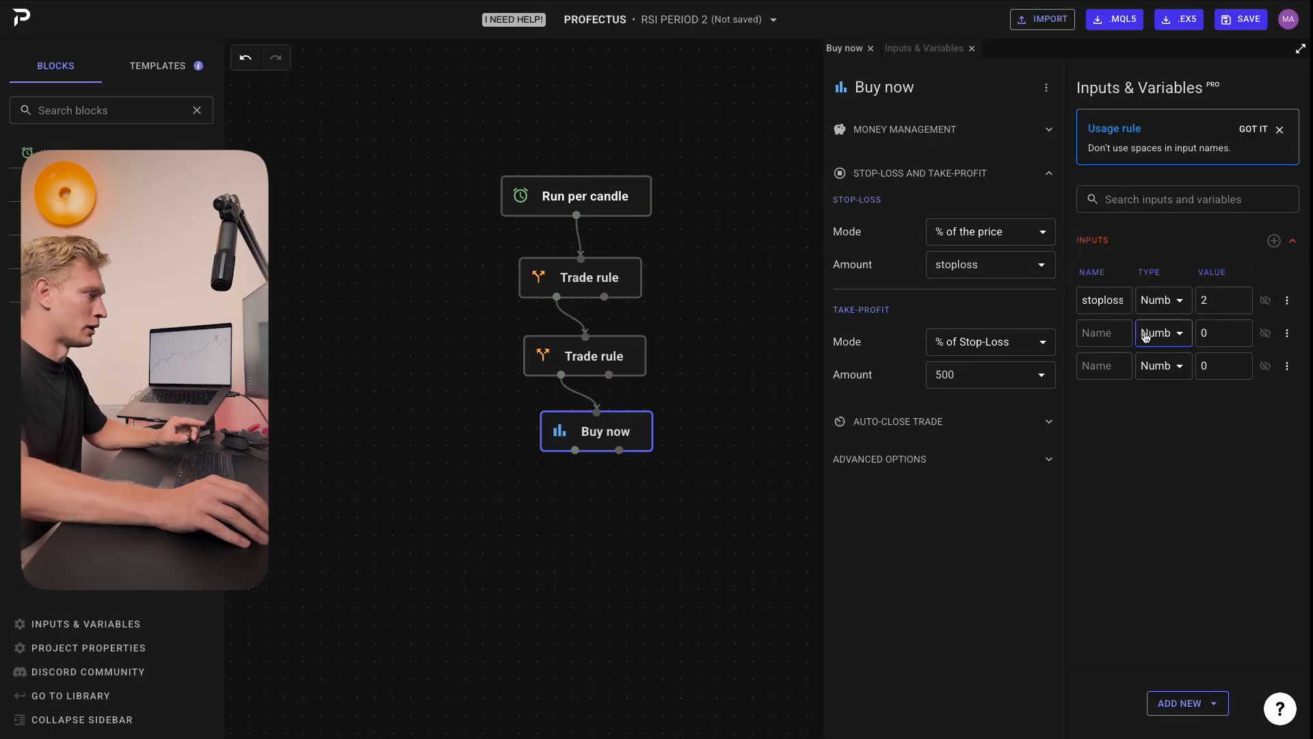
{"action": "left_click", "coordinate": [1101, 335]}
{"action": "type", "text": "target"}
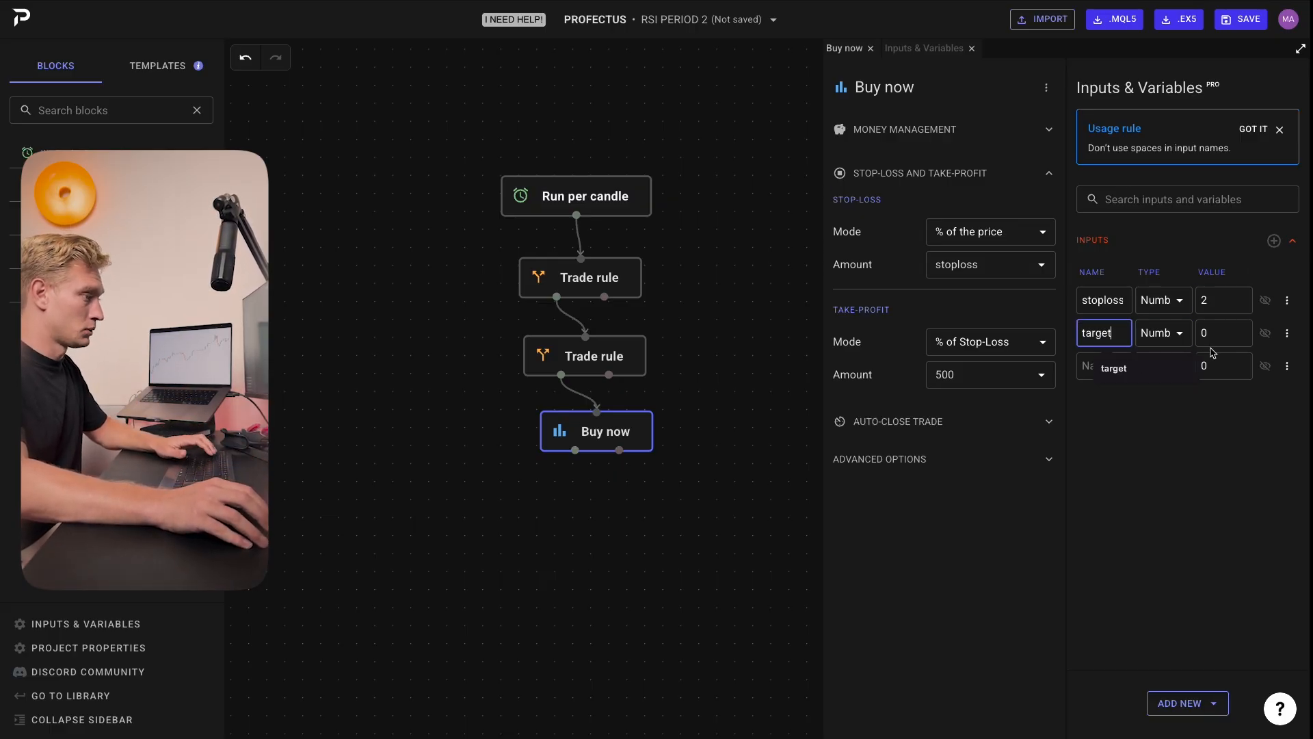
{"action": "left_click", "coordinate": [1216, 335]}
{"action": "type", "text": "100"}
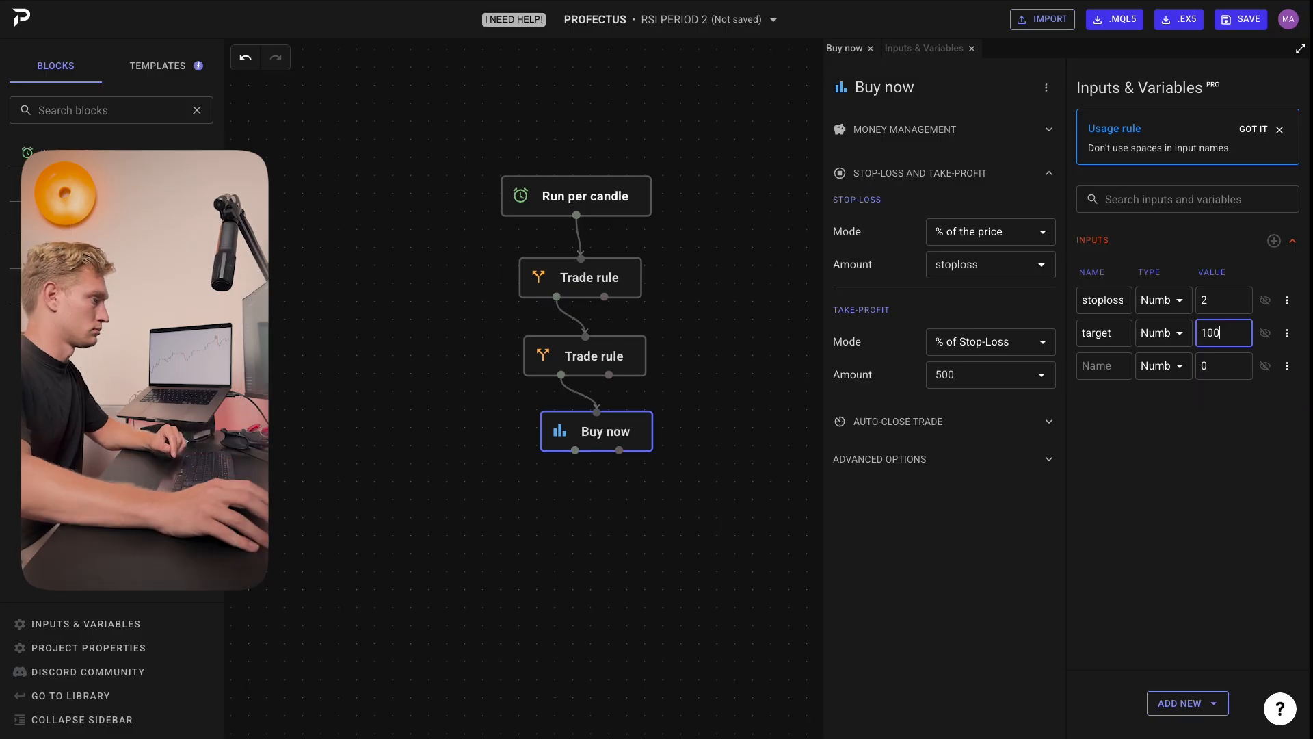
Step: Link the Buy now block's take-profit amount to the target input
{"action": "left_click", "coordinate": [971, 386]}
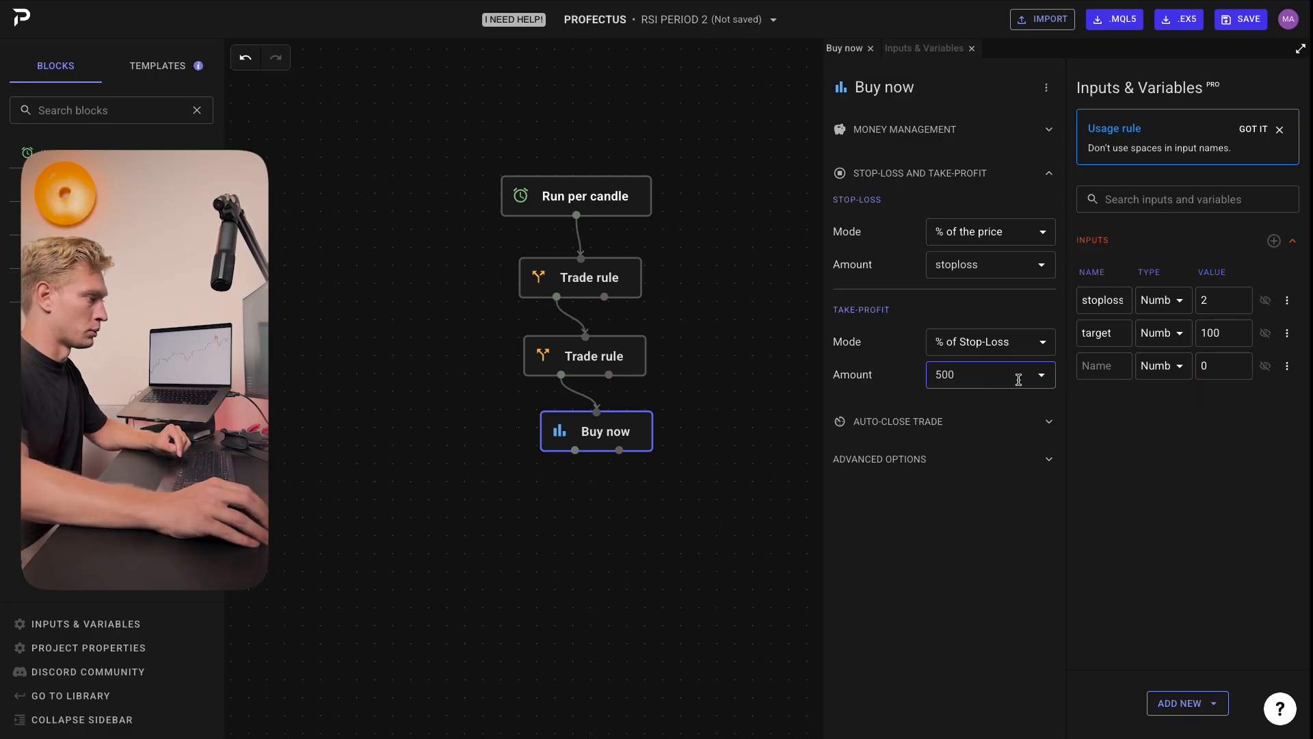
{"action": "left_click", "coordinate": [1041, 375]}
{"action": "left_click", "coordinate": [957, 422]}
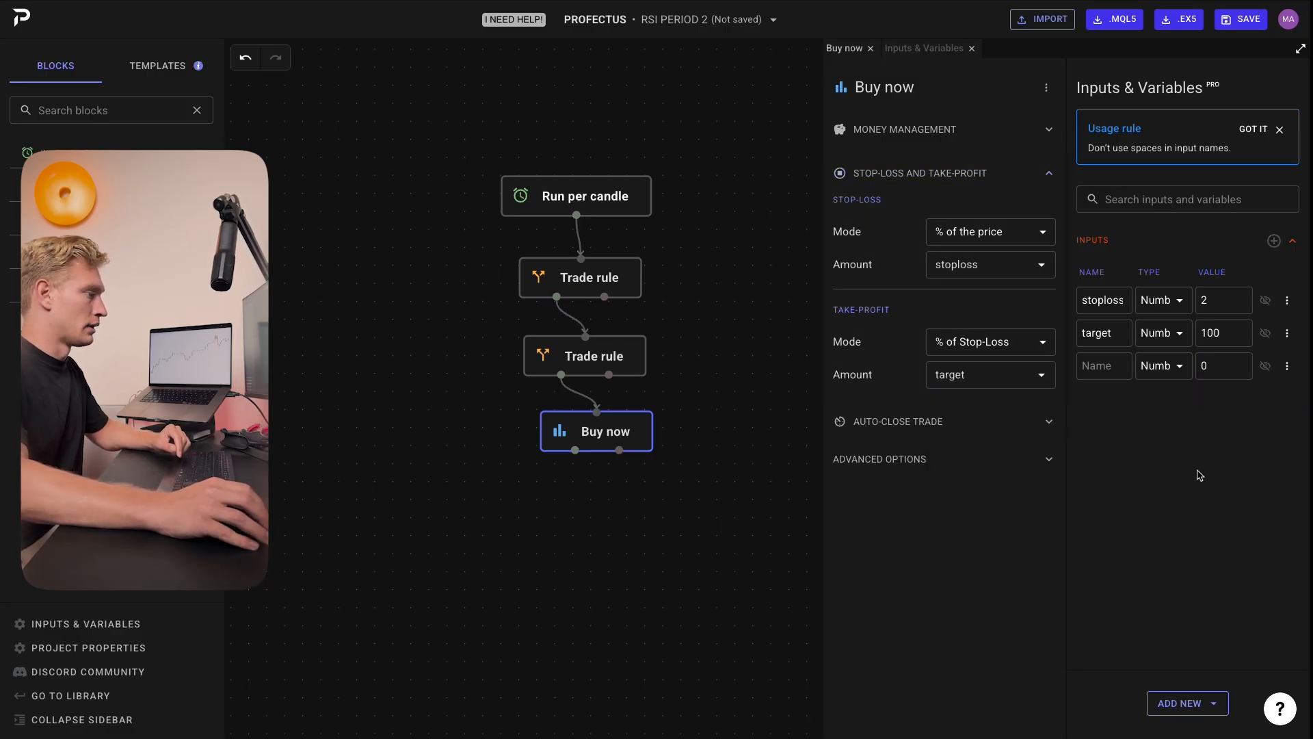
Step: Name the third new input movingperiod and give it a value of 200
{"action": "left_click", "coordinate": [1112, 375]}
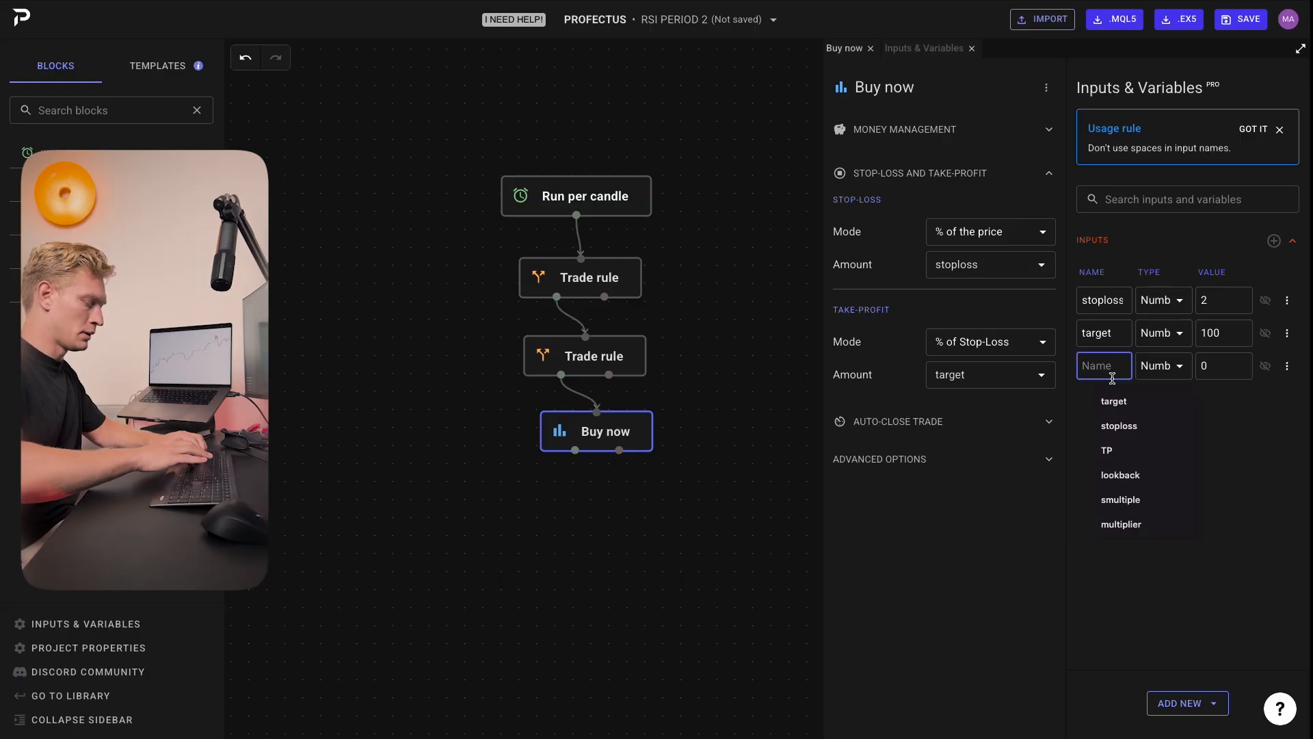
{"action": "type", "text": "movinga"}
{"action": "key", "text": "BackSpace"}
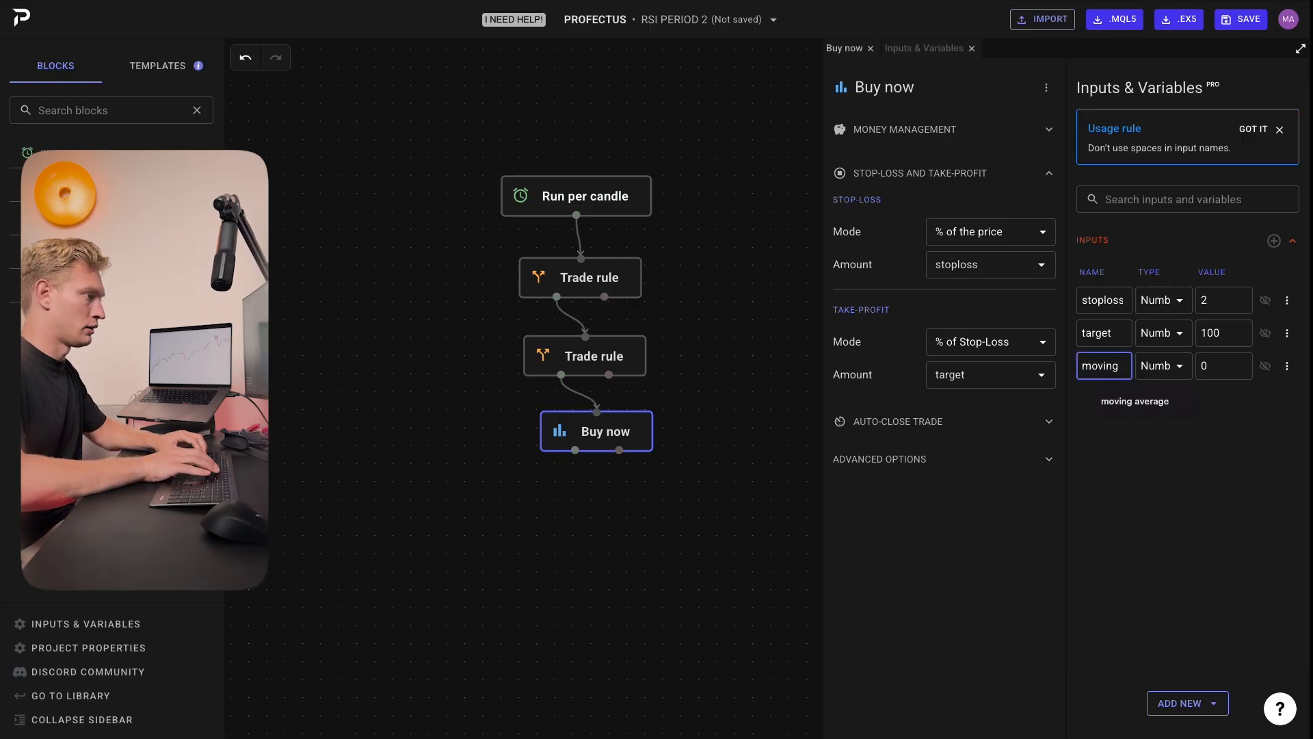
{"action": "type", "text": "period"}
{"action": "key", "text": "Tab"}
{"action": "key", "text": "Tab"}
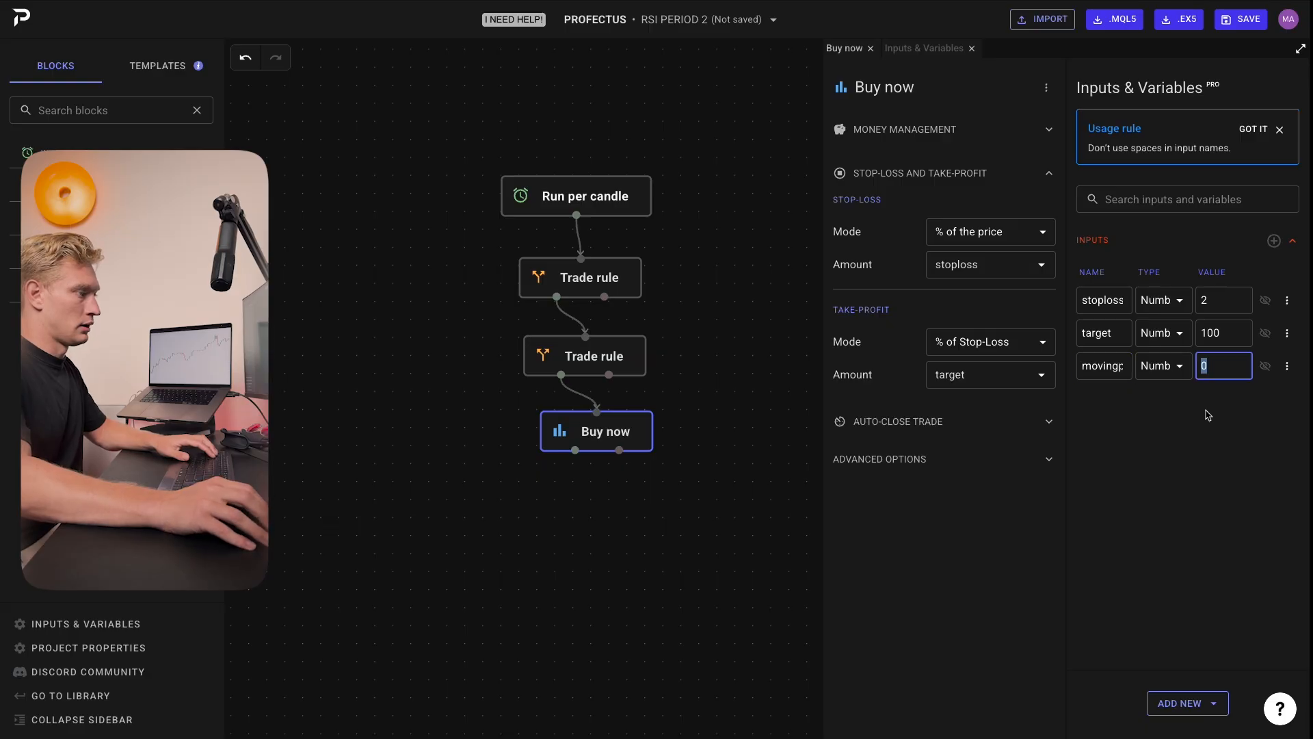
{"action": "type", "text": "200"}
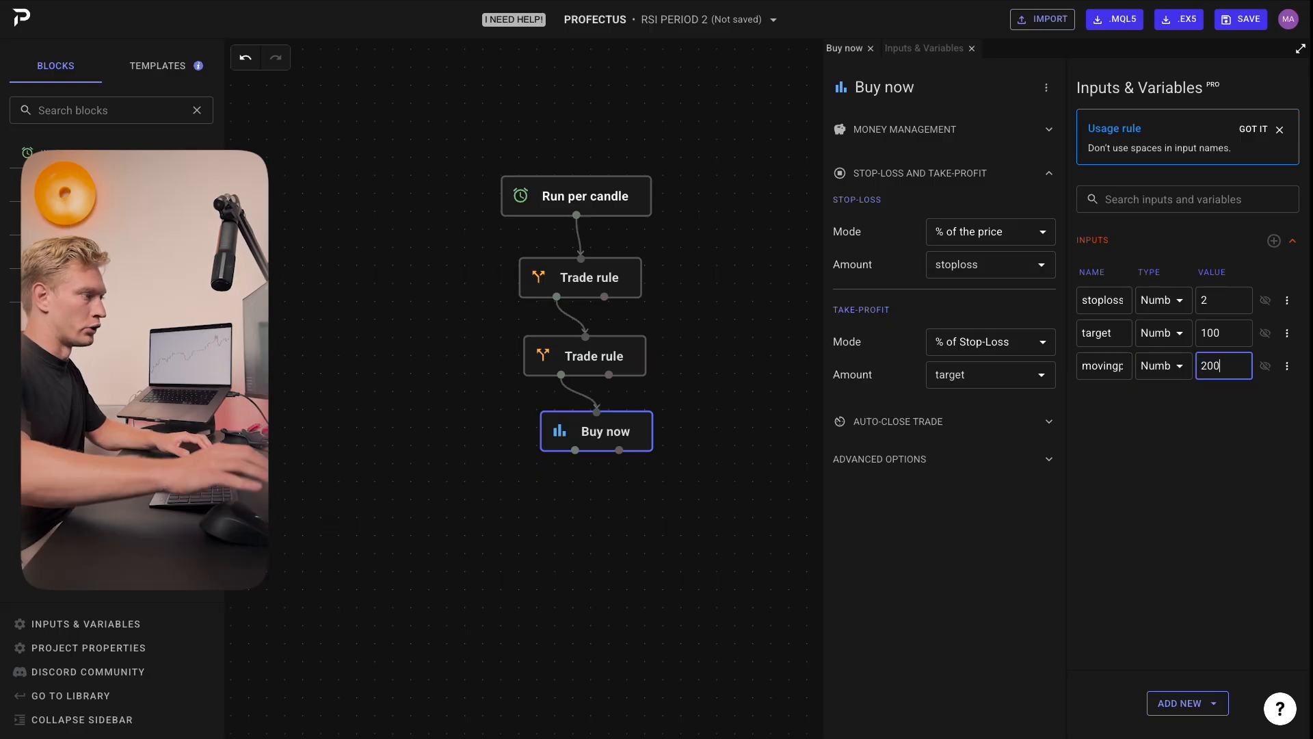
{"action": "left_click", "coordinate": [1236, 484]}
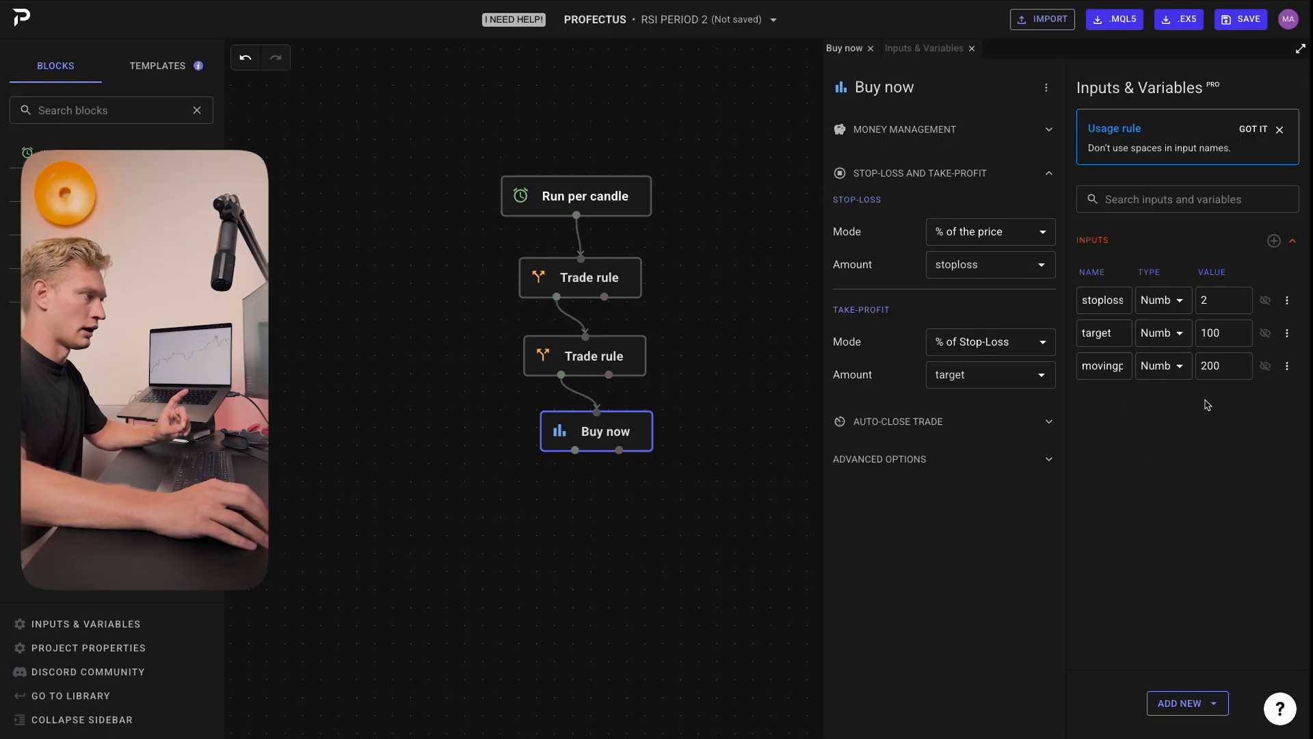
Step: Link the first Trade rule's moving average period to the movingperiod input
{"action": "left_click", "coordinate": [780, 374]}
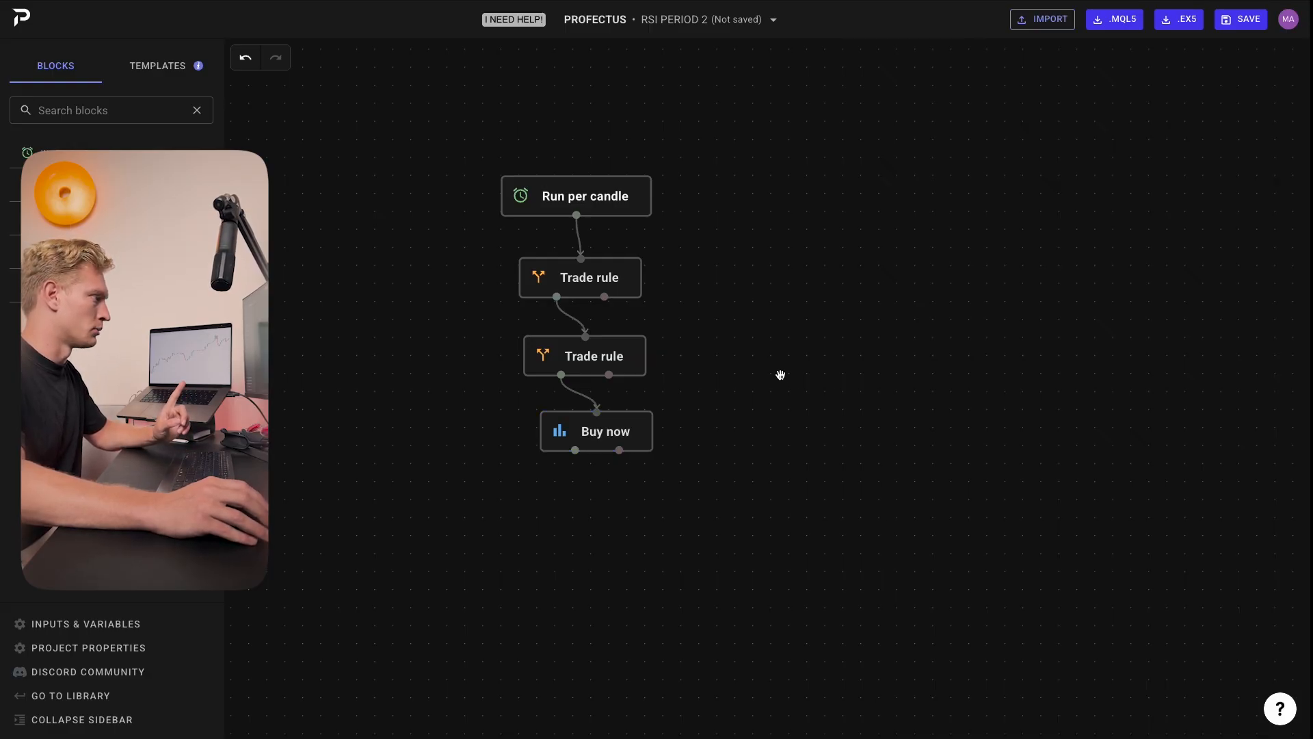
{"action": "left_click", "coordinate": [621, 277]}
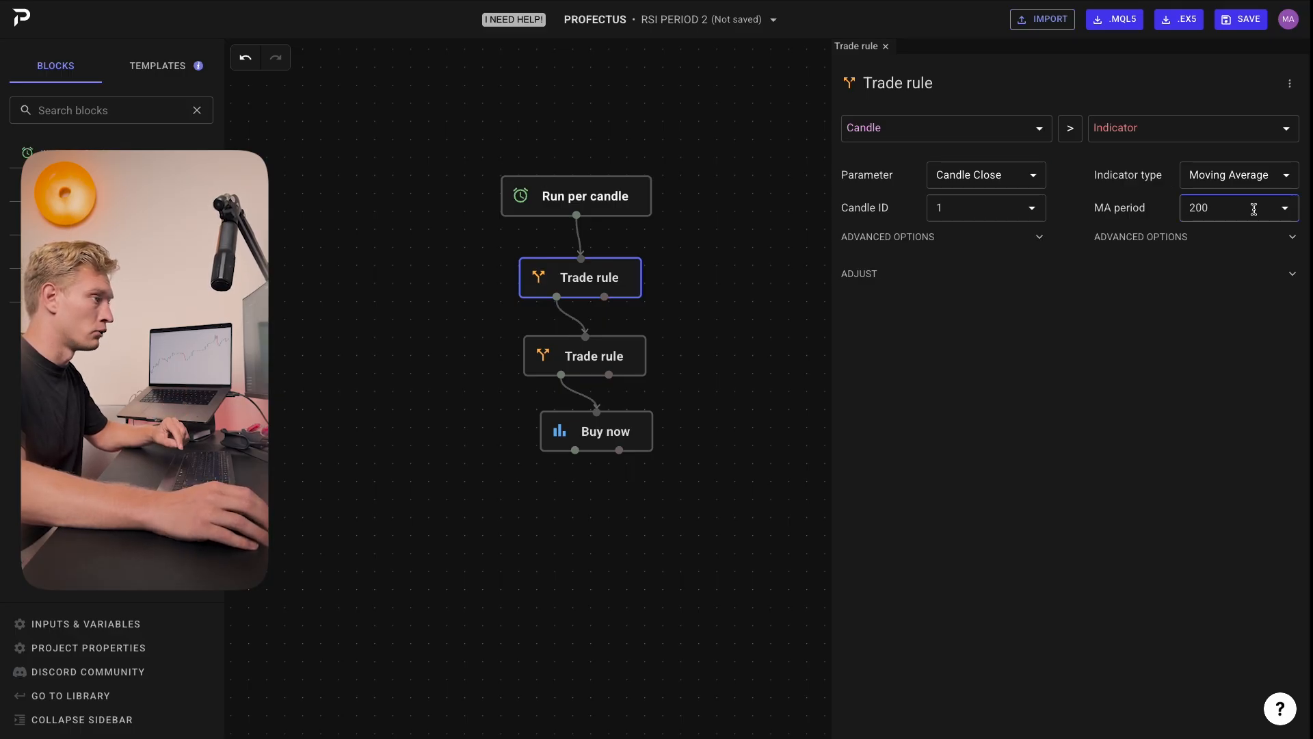
{"action": "left_click", "coordinate": [1285, 210]}
{"action": "left_click", "coordinate": [1231, 274]}
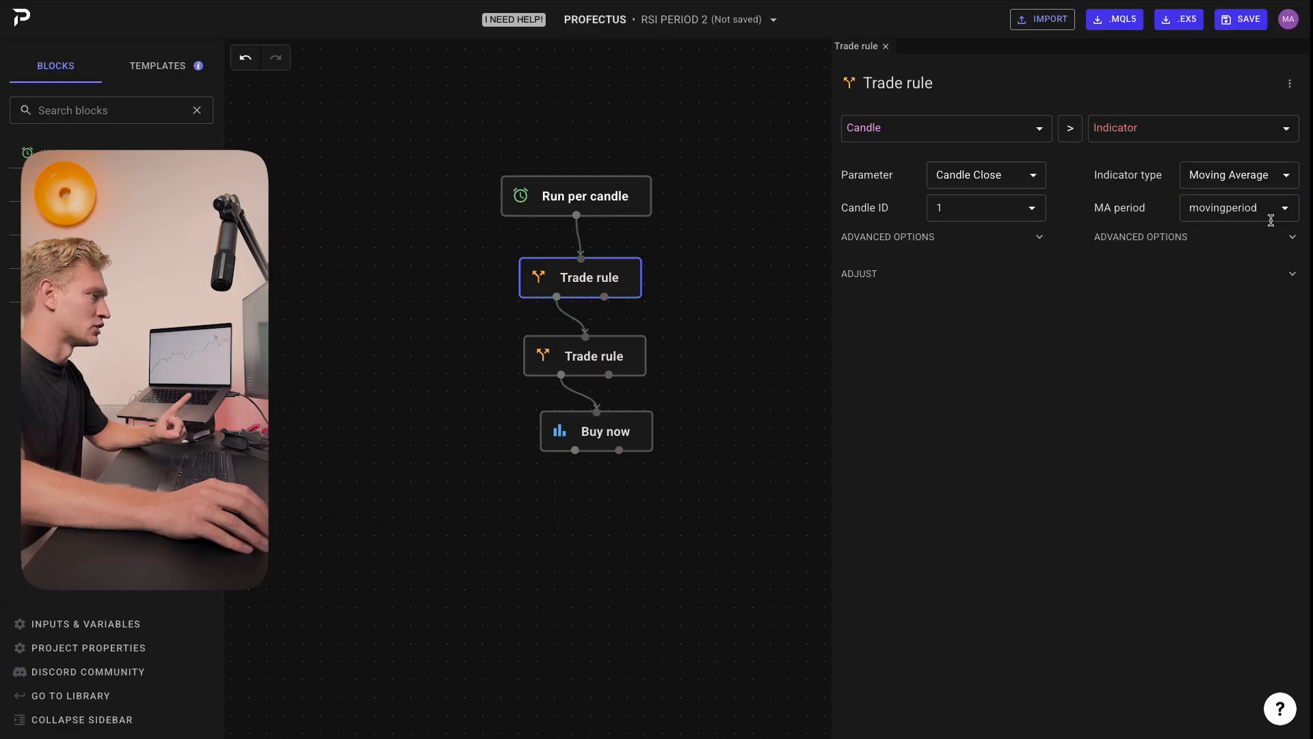
{"action": "left_click", "coordinate": [786, 258]}
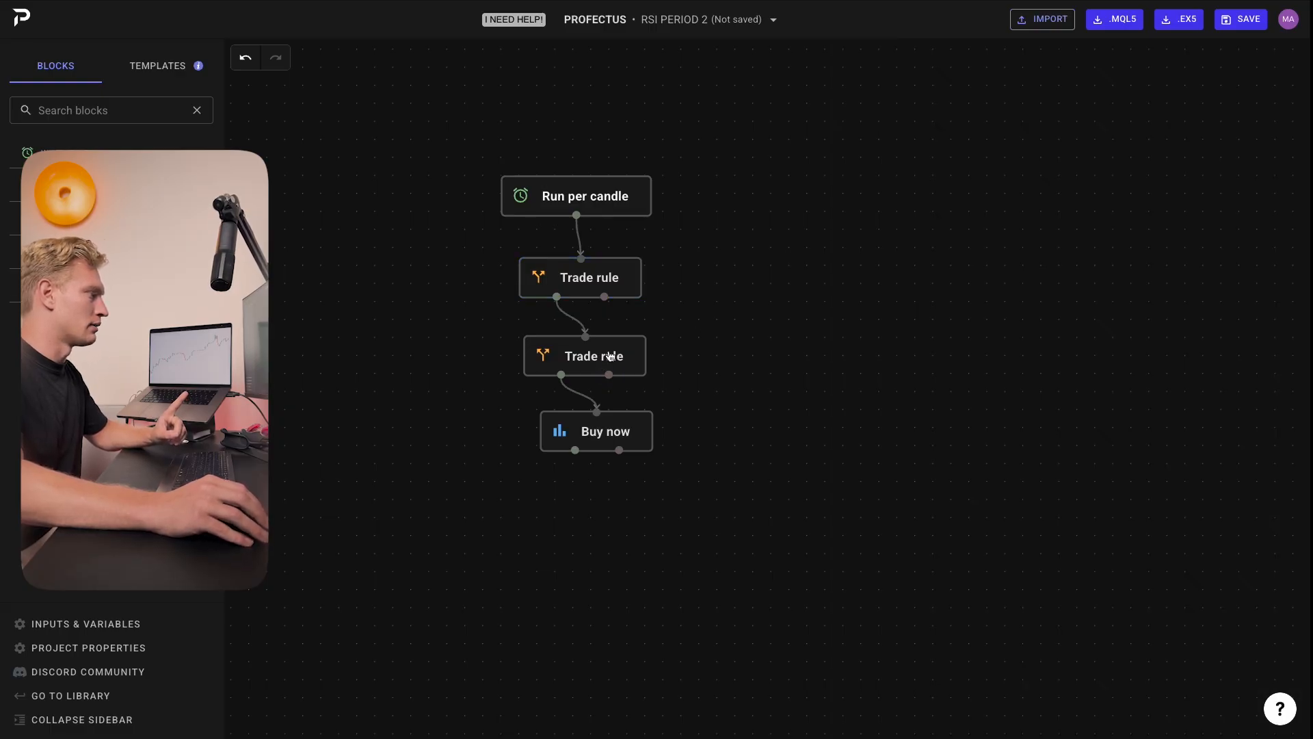
Step: Review the RSI trade rule and the Buy now block's money-management risk settings
{"action": "left_click", "coordinate": [610, 356]}
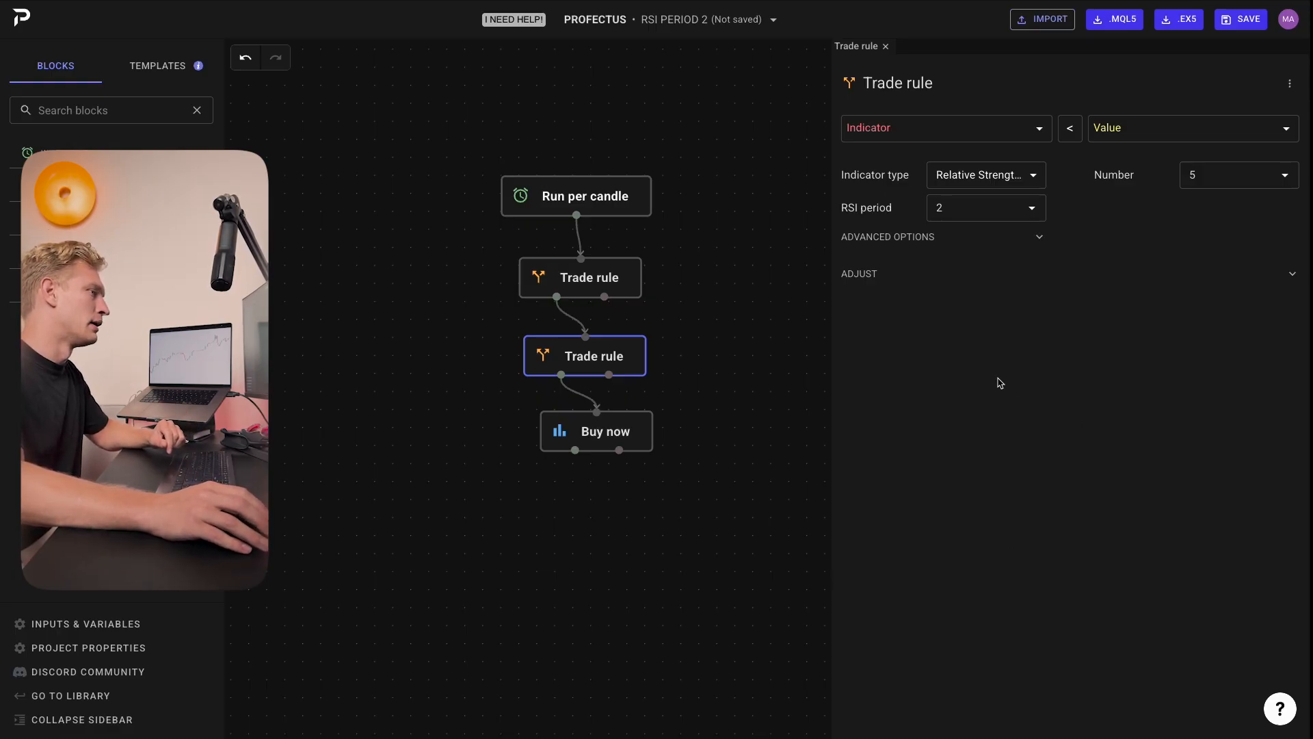
{"action": "left_click", "coordinate": [749, 369]}
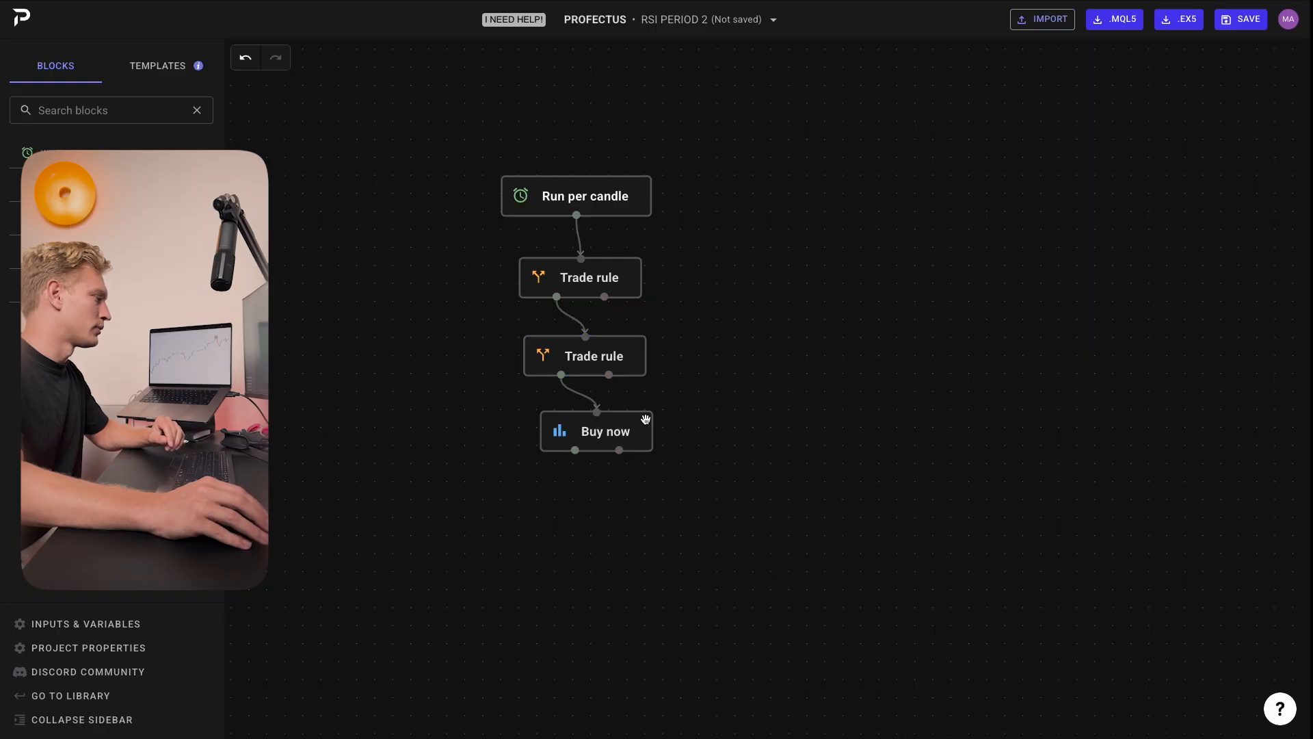
{"action": "left_click", "coordinate": [646, 420]}
{"action": "left_click", "coordinate": [1176, 170]}
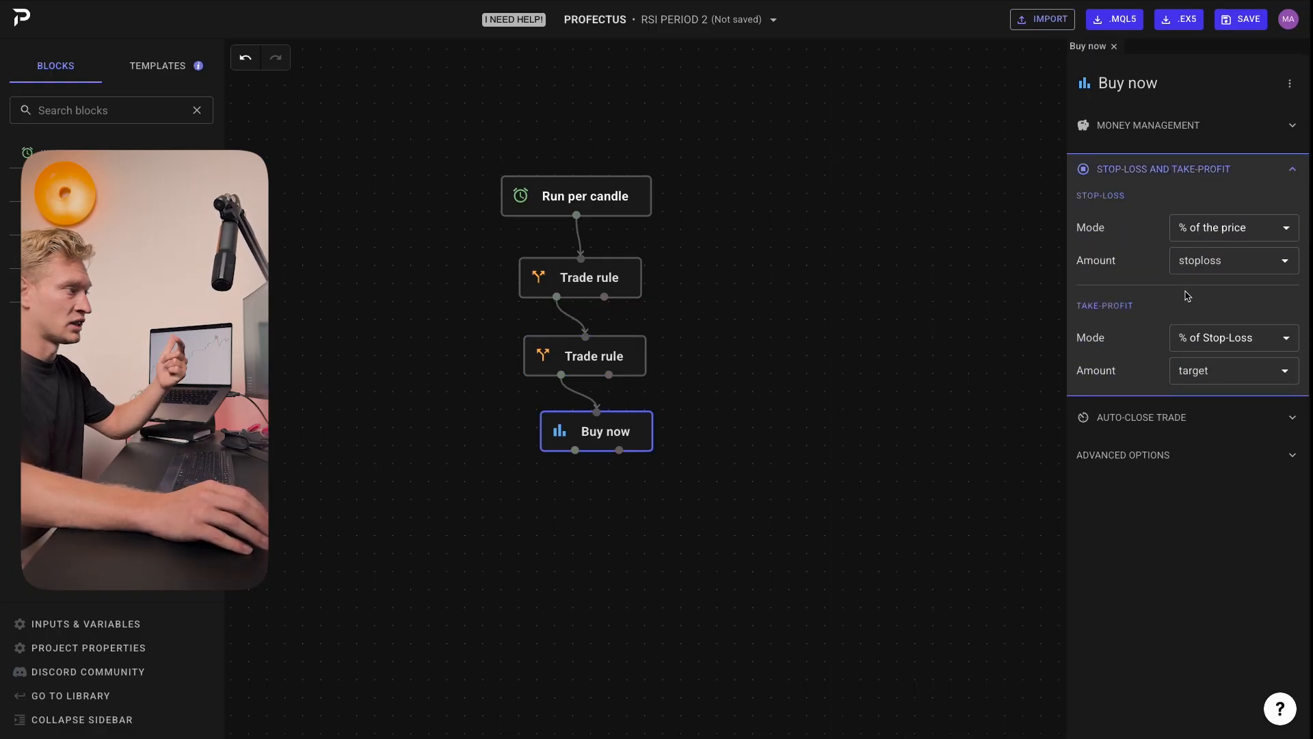
{"action": "left_click", "coordinate": [1139, 130]}
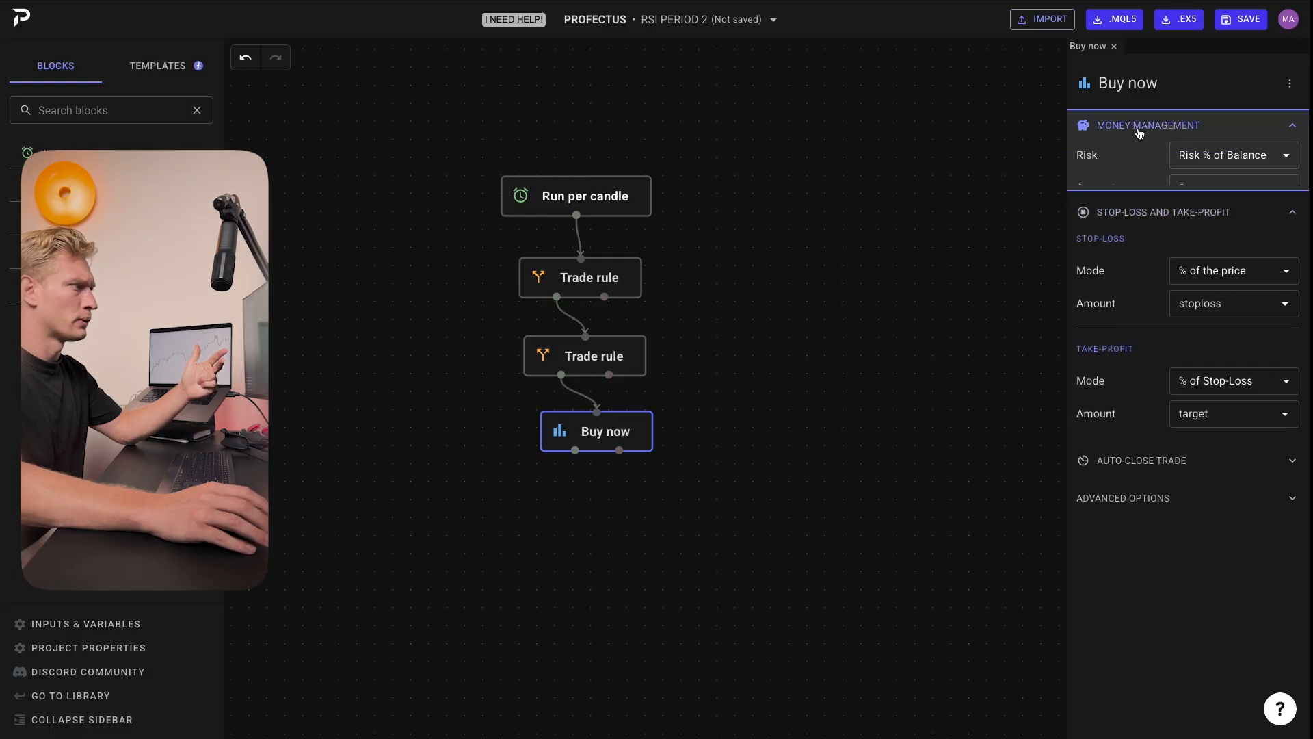
{"action": "left_click", "coordinate": [1204, 189]}
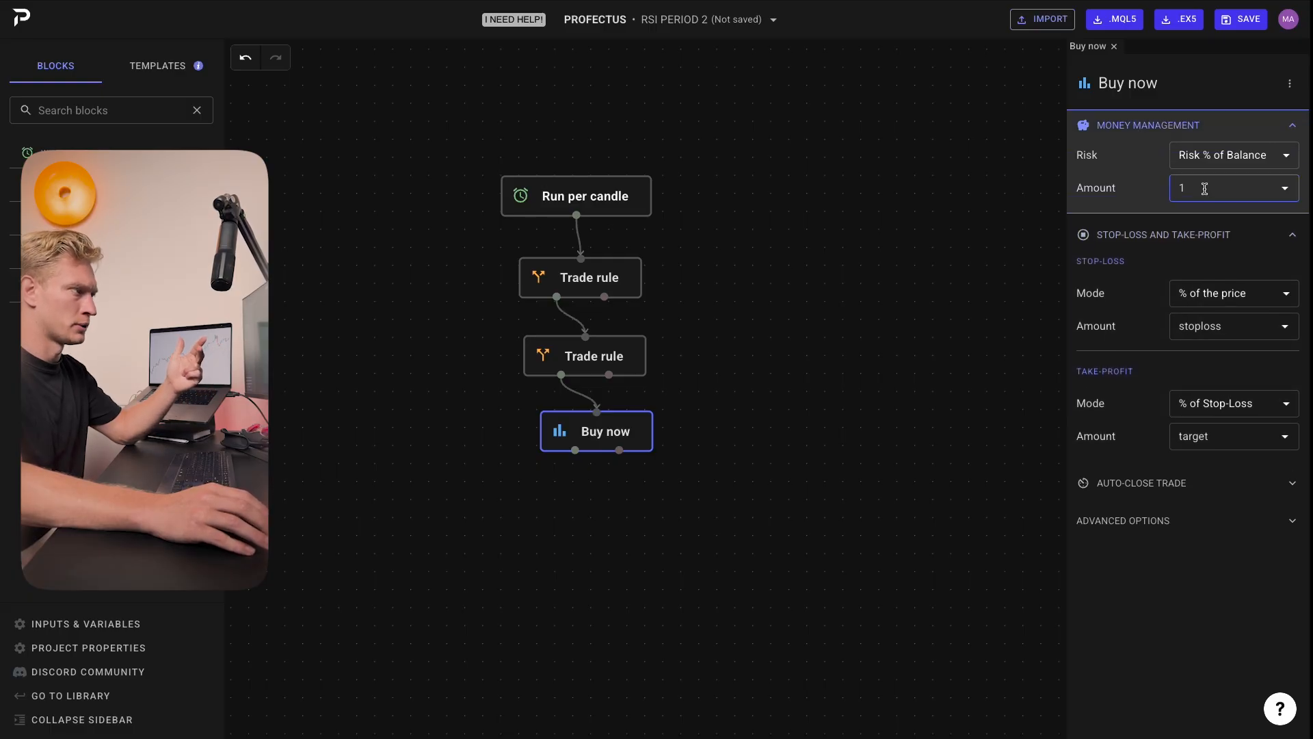
Step: Add a new number input named risk with a value of 1
{"action": "left_click", "coordinate": [89, 628]}
{"action": "left_click", "coordinate": [1273, 241]}
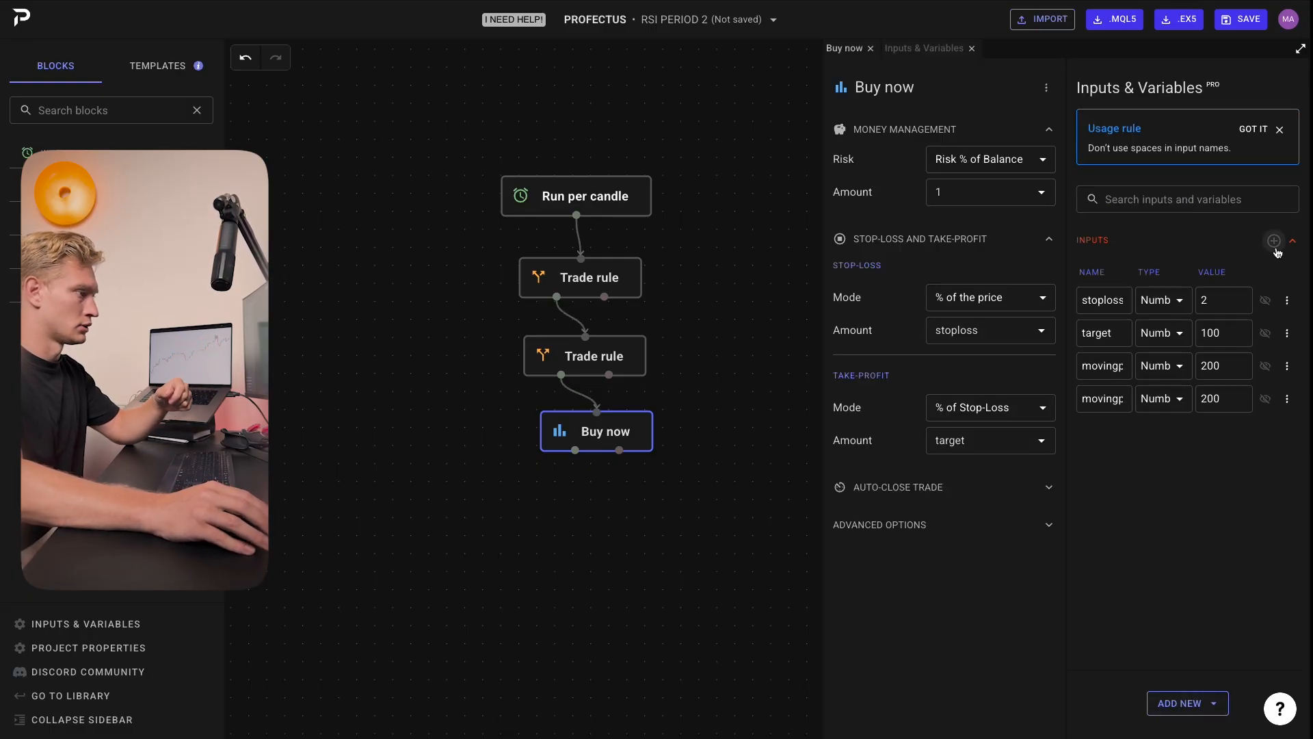
{"action": "type", "text": "risk"}
{"action": "key", "text": "Tab"}
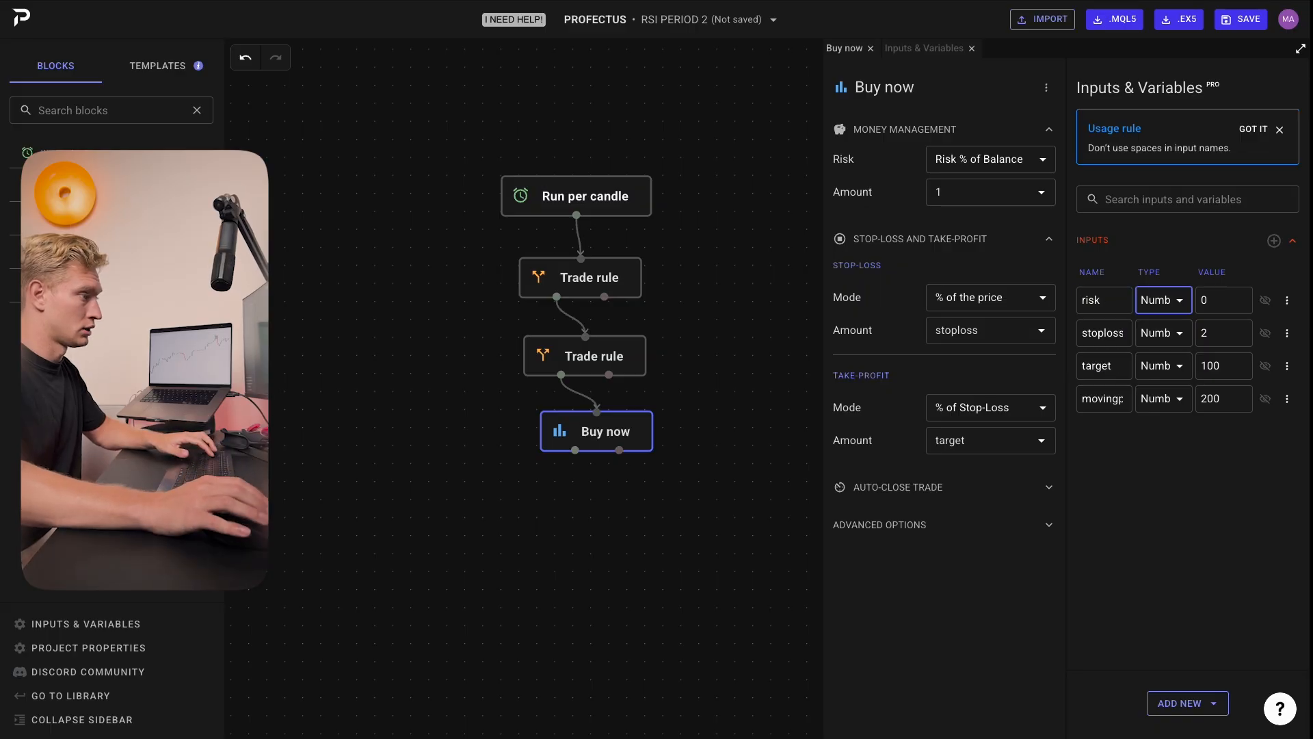
{"action": "key", "text": "Tab"}
{"action": "type", "text": "1"}
Step: Link the Buy now block's money-management risk amount to the risk input
{"action": "left_click", "coordinate": [946, 191]}
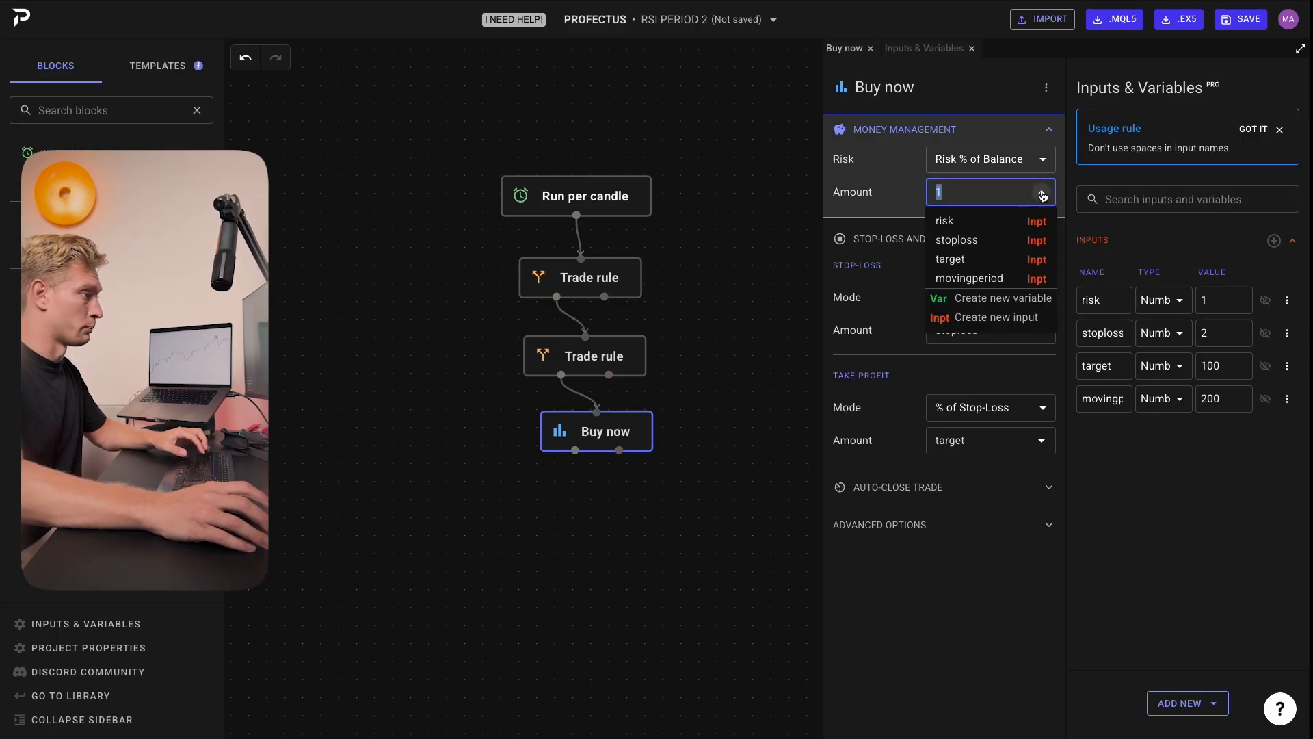
{"action": "left_click", "coordinate": [947, 220]}
{"action": "left_click", "coordinate": [752, 177]}
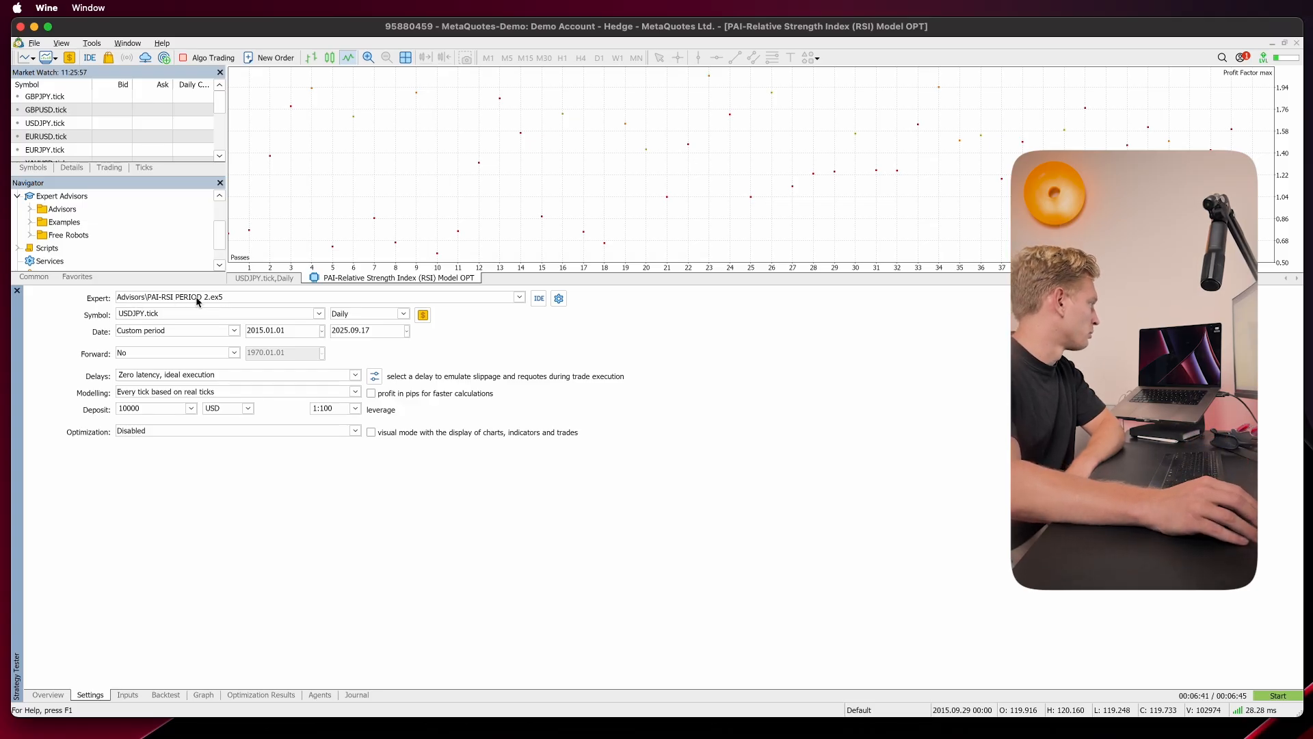
Step: Switch to MetaTrader 5 and open the terminal's data folder
{"action": "left_click", "coordinate": [34, 43]}
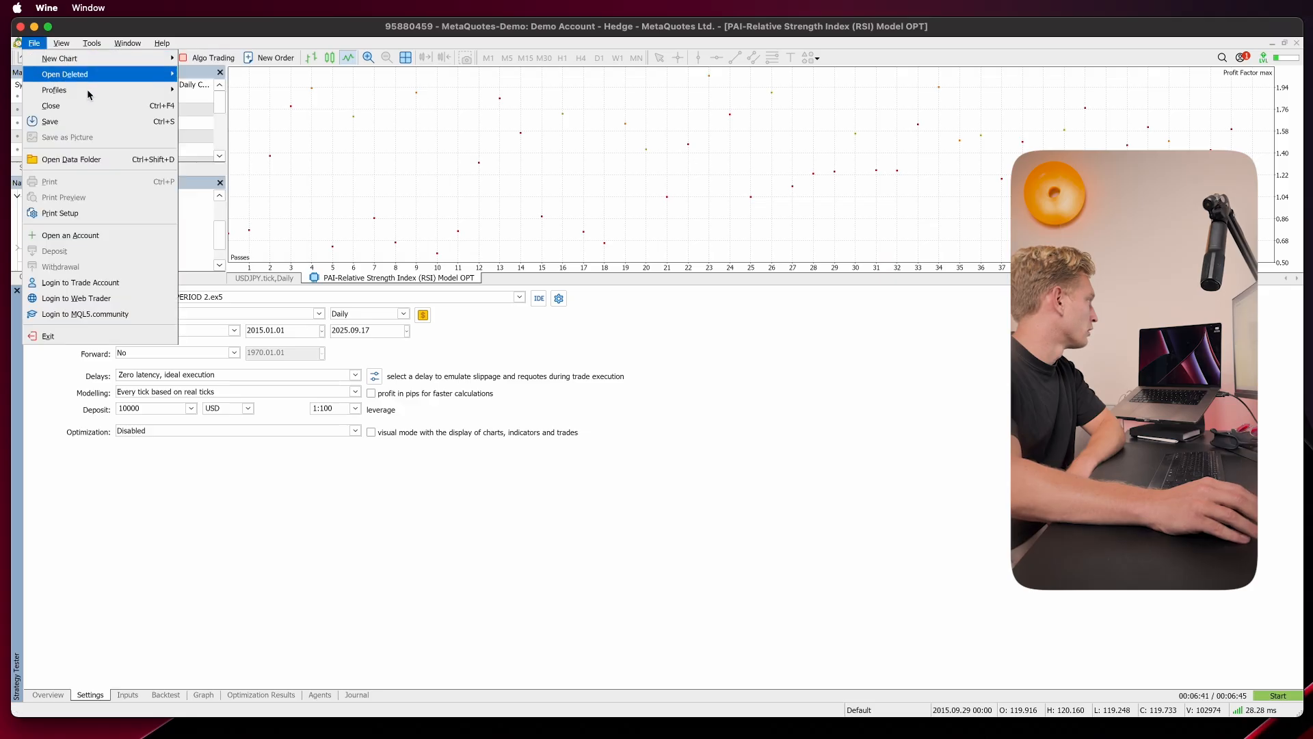
{"action": "left_click", "coordinate": [100, 164]}
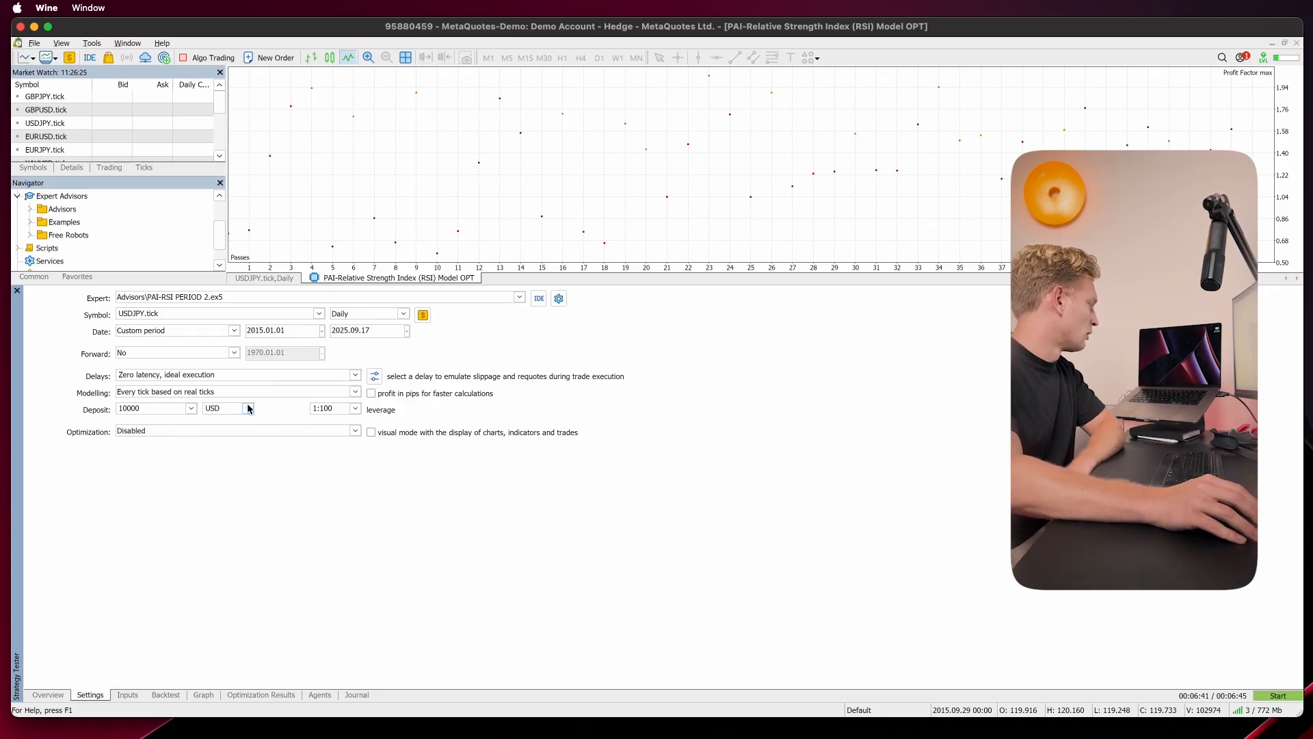
Step: Review the expert's risk, stoploss, target and movingperiod inputs in the strategy tester
{"action": "left_click", "coordinate": [130, 696]}
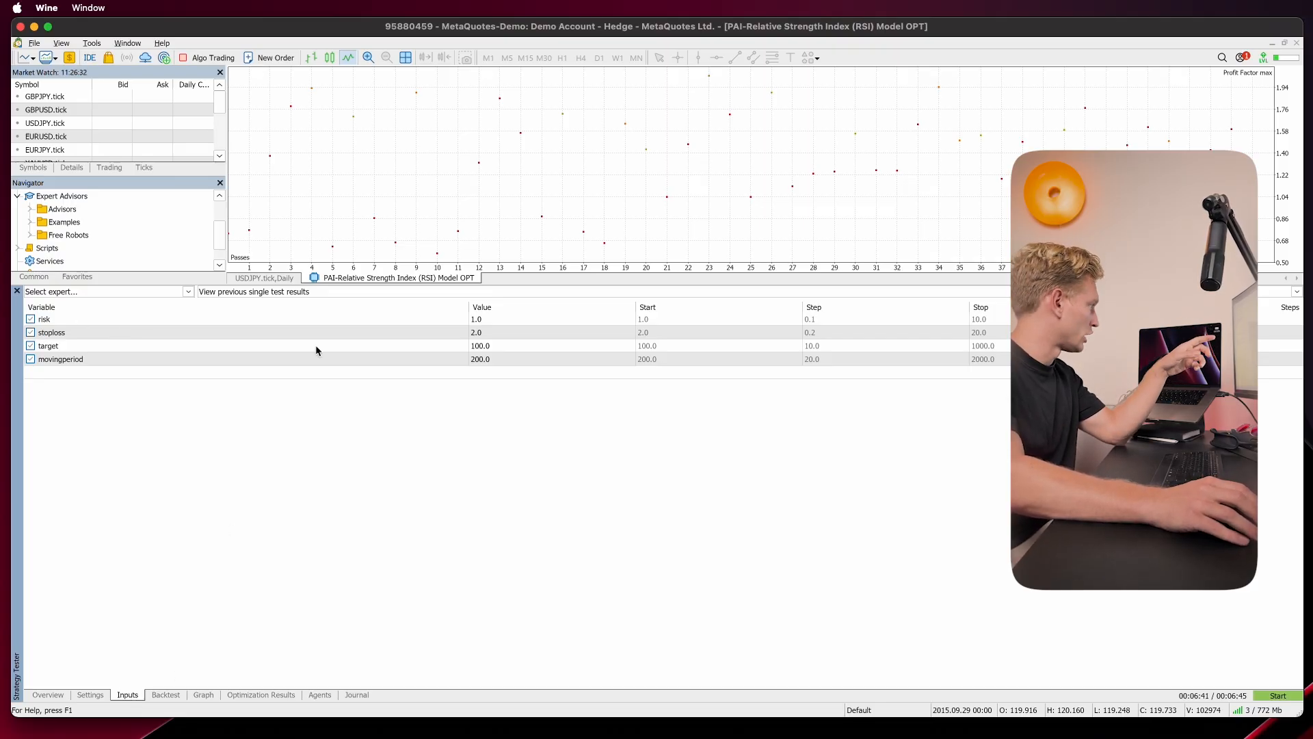
{"action": "left_click", "coordinate": [77, 332]}
{"action": "left_click", "coordinate": [73, 346]}
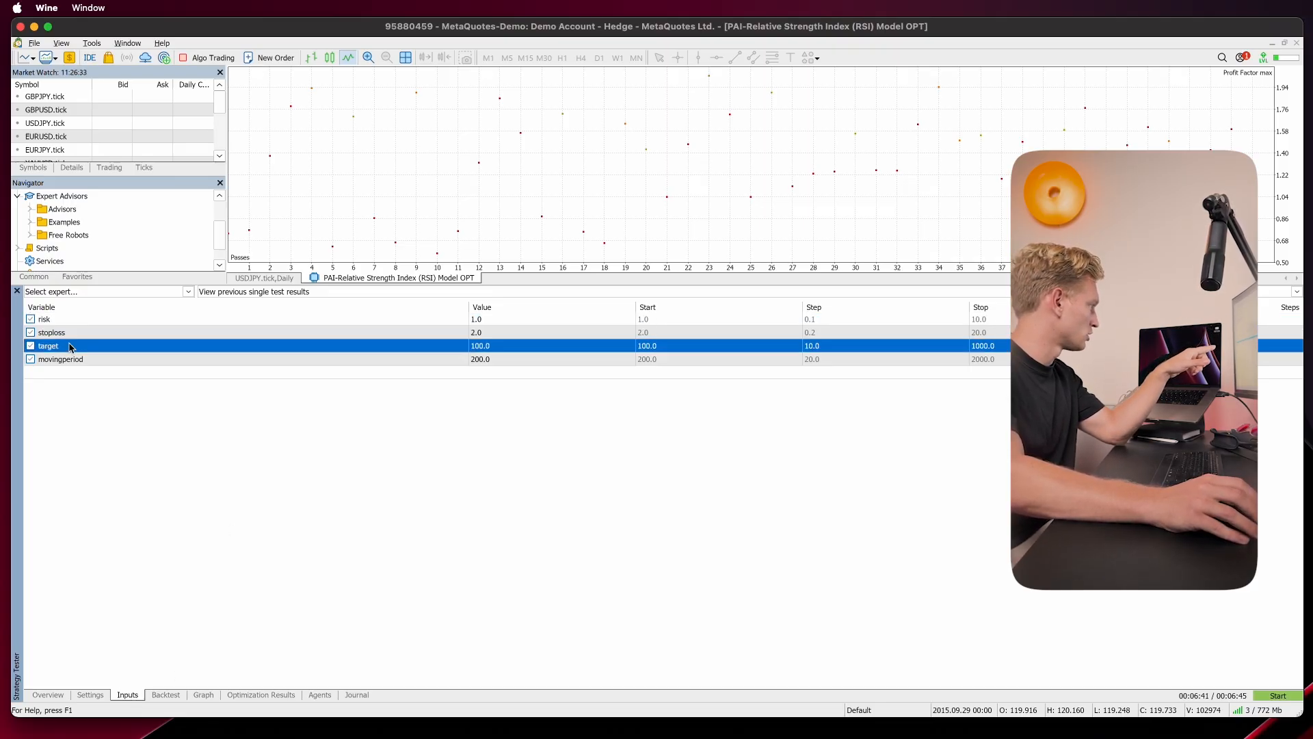
{"action": "left_click", "coordinate": [82, 360]}
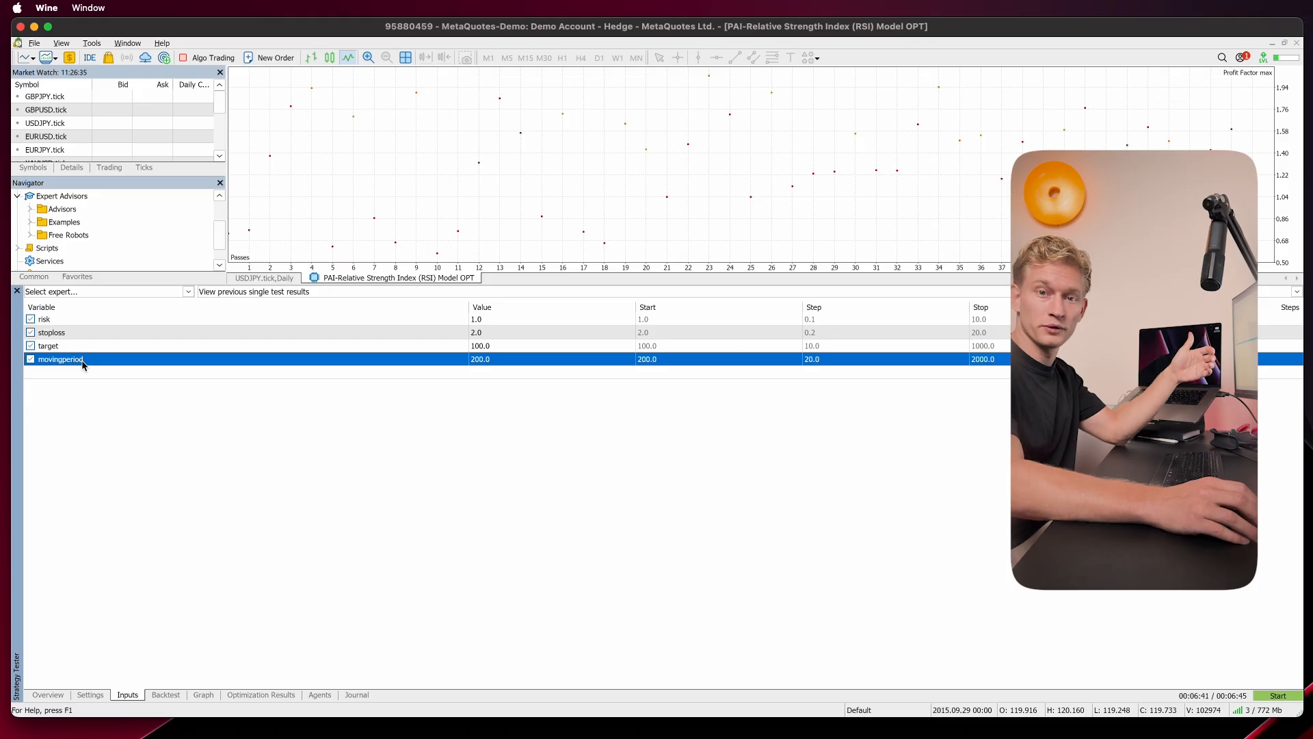
Step: Set the tester's risk input to 1 and the stoploss input to 1.6
{"action": "left_click", "coordinate": [547, 321]}
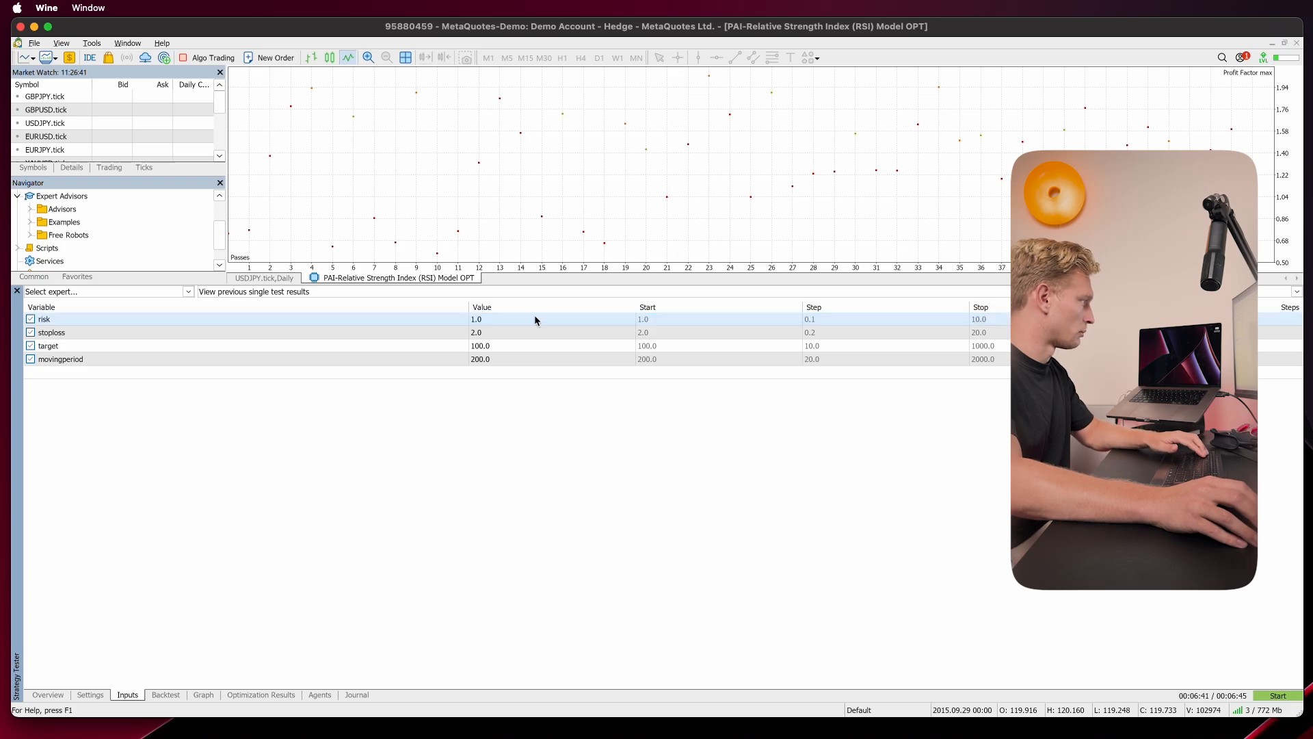
{"action": "type", "text": "2"}
{"action": "left_click", "coordinate": [535, 334]}
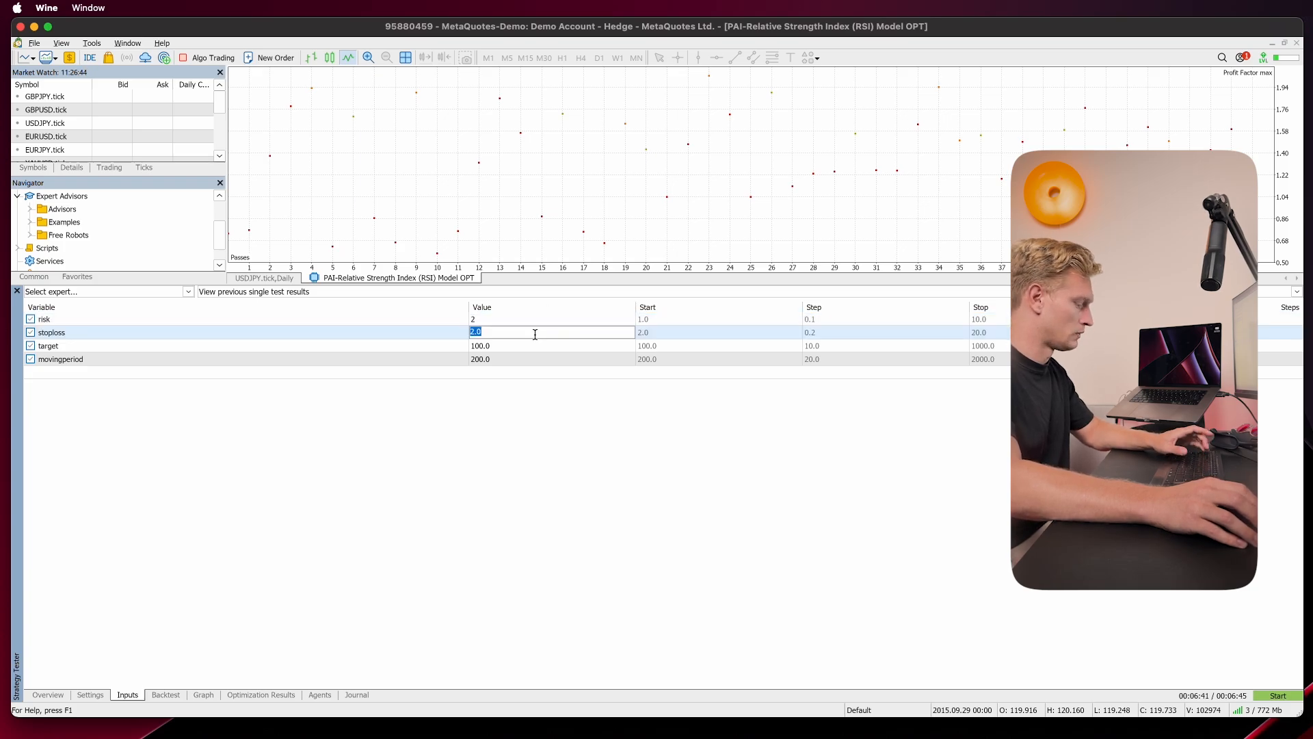
{"action": "type", "text": "1"}
{"action": "left_click", "coordinate": [540, 346]}
{"action": "double_click", "coordinate": [539, 336]}
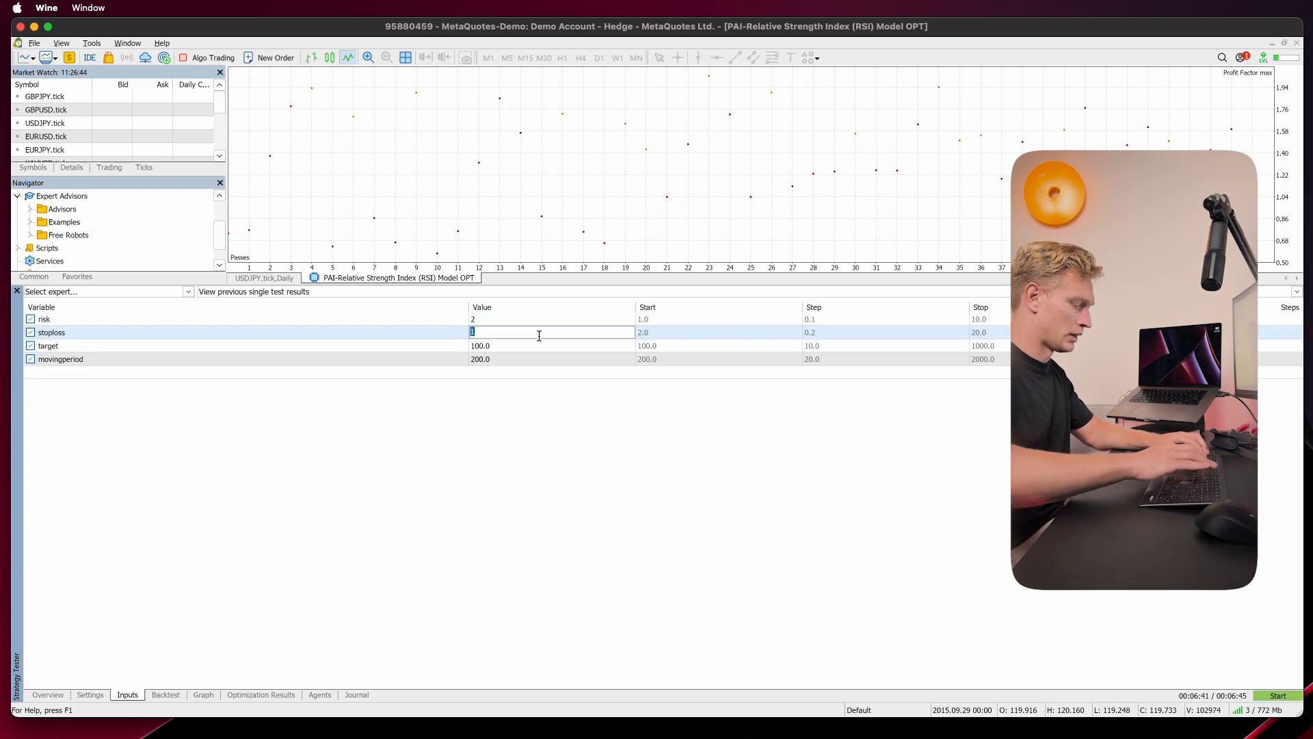
{"action": "type", "text": "1.1"}
{"action": "key", "text": "Return"}
{"action": "double_click", "coordinate": [538, 335]}
{"action": "type", "text": "1.6"}
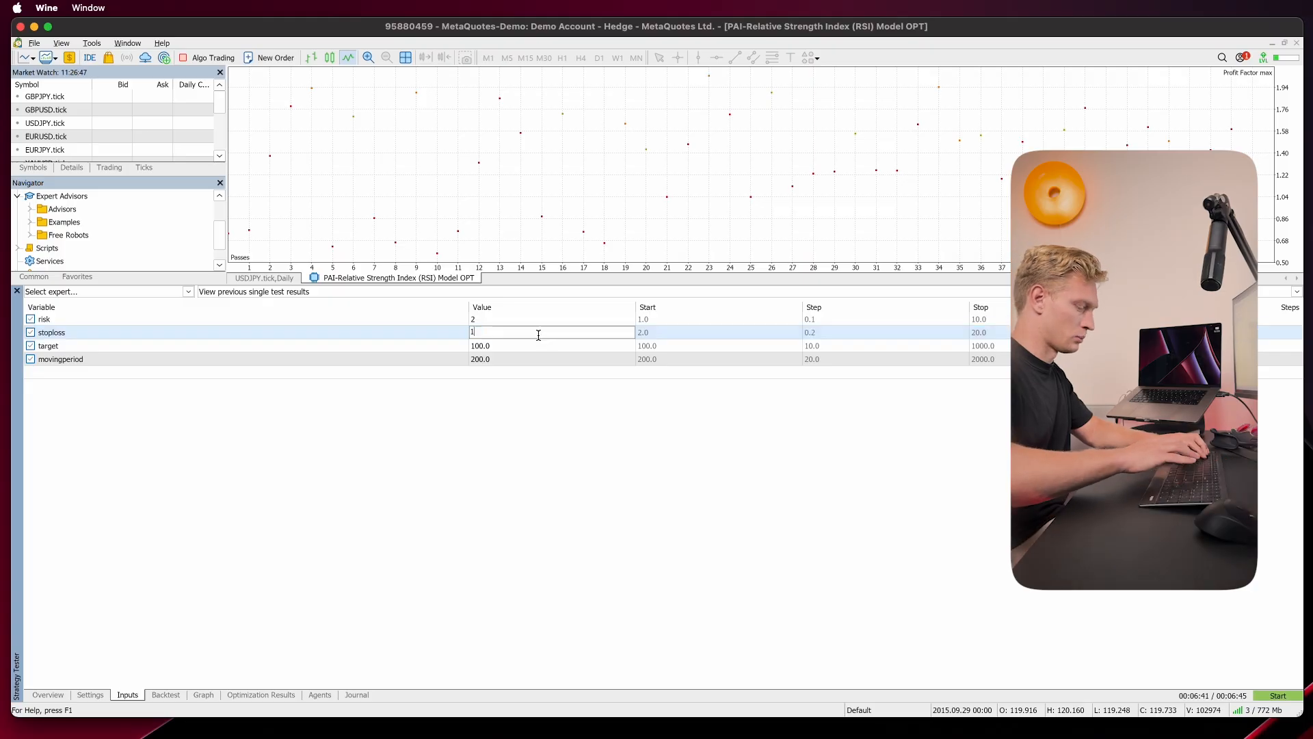
{"action": "double_click", "coordinate": [533, 322]}
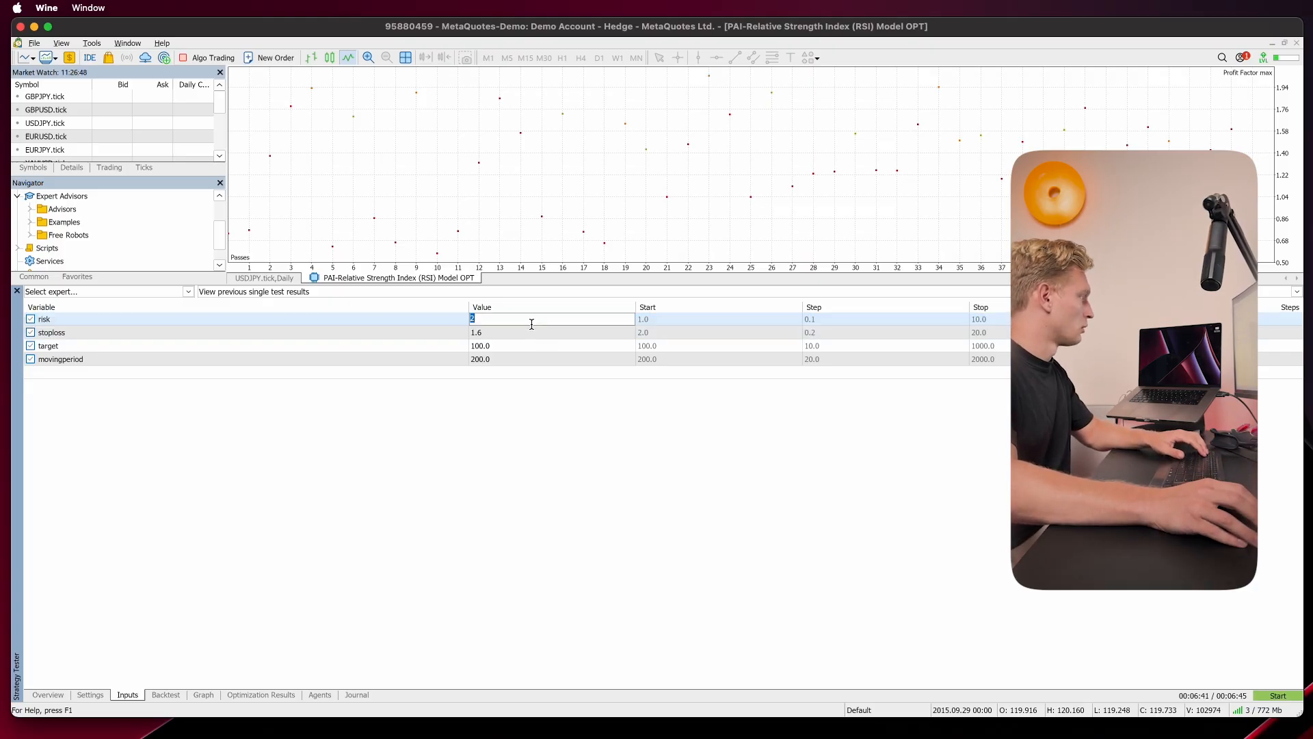
{"action": "type", "text": "1"}
Step: Set the tester's target input value to 500
{"action": "left_click", "coordinate": [531, 345]}
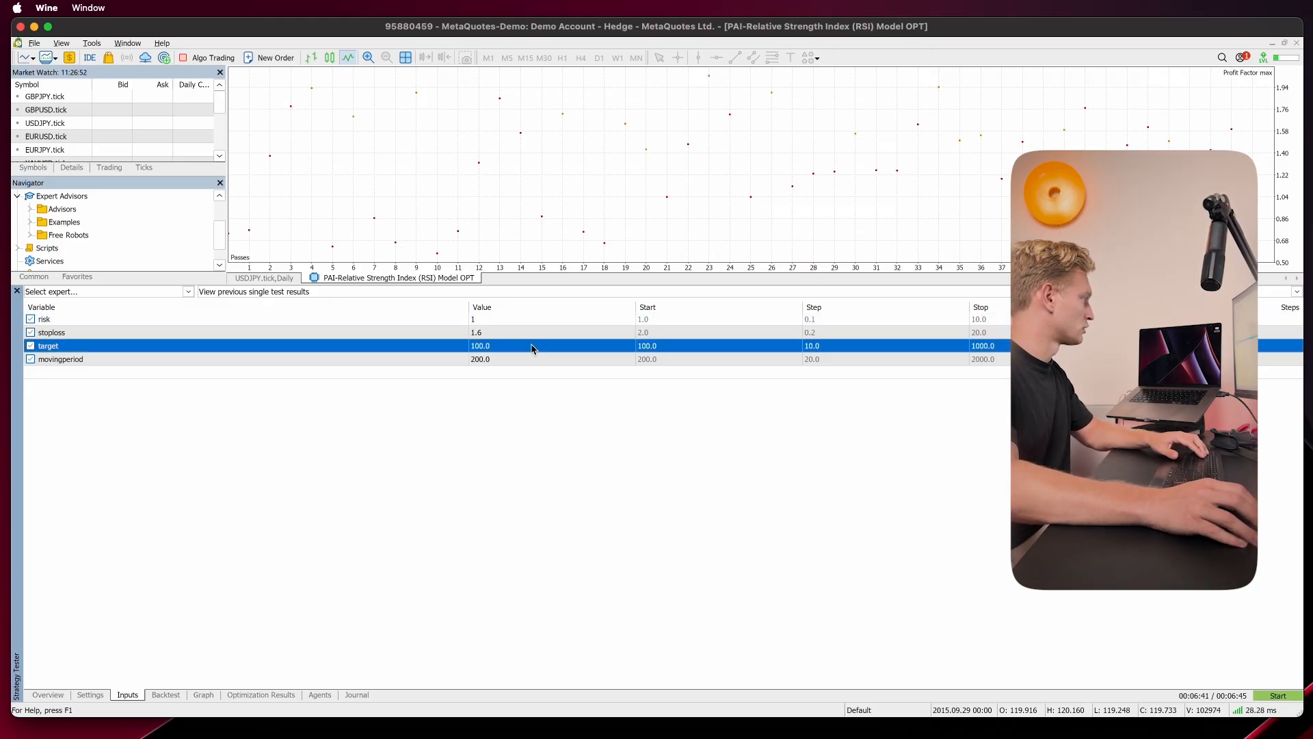
{"action": "double_click", "coordinate": [532, 345]}
{"action": "type", "text": "500"}
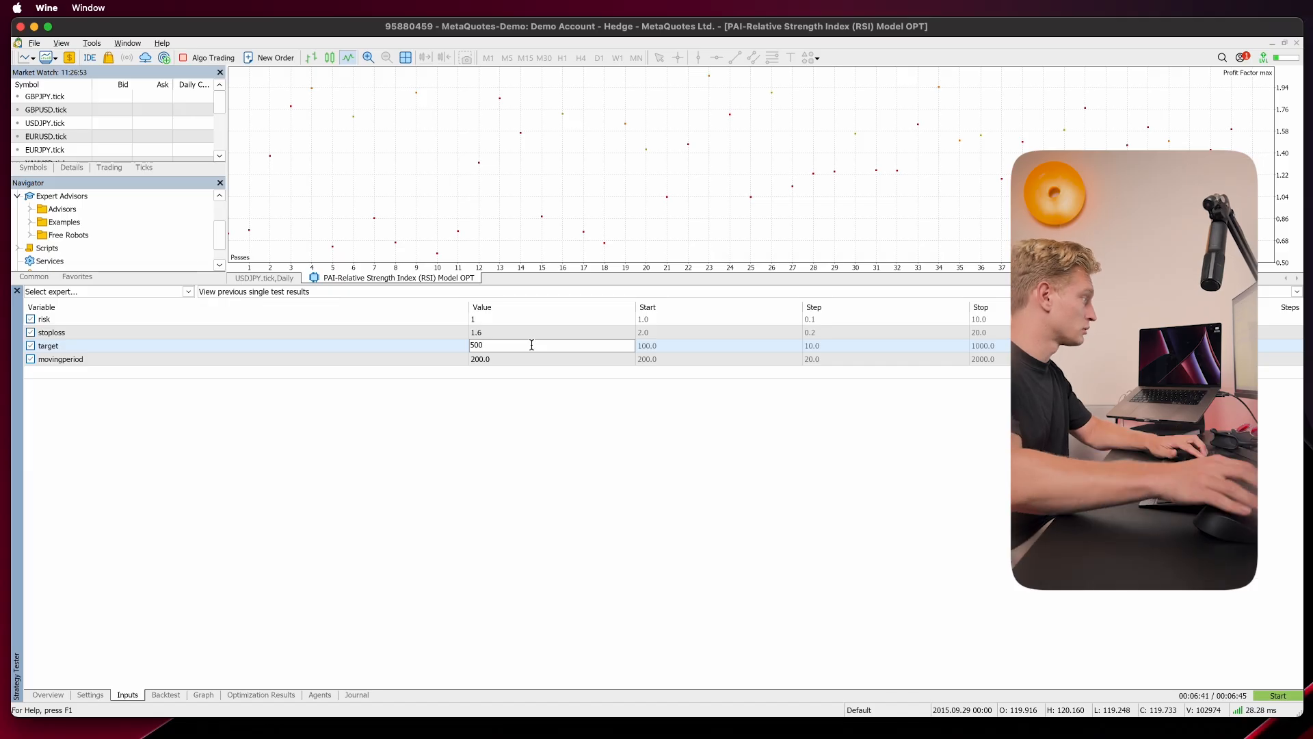
Step: Set the tester's target input value to 100
{"action": "key", "text": "ctrl+a"}
{"action": "type", "text": "100"}
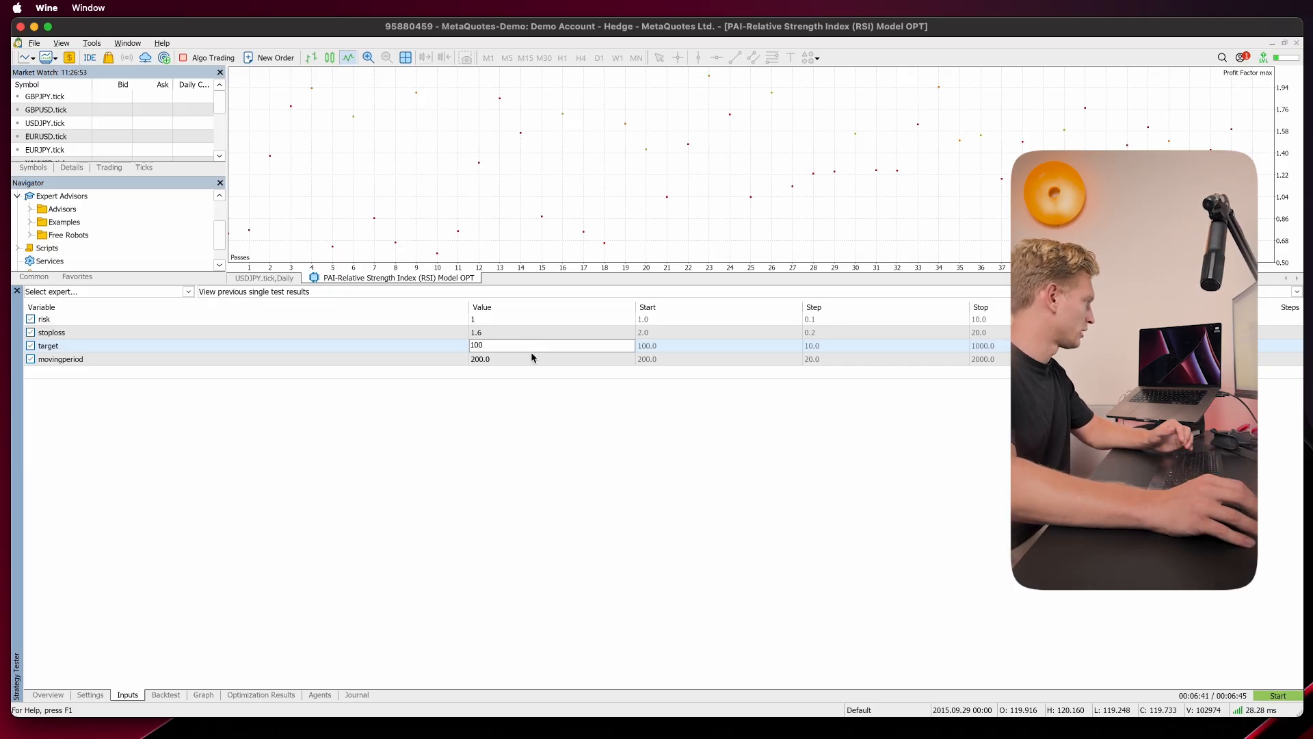
{"action": "left_click", "coordinate": [531, 359]}
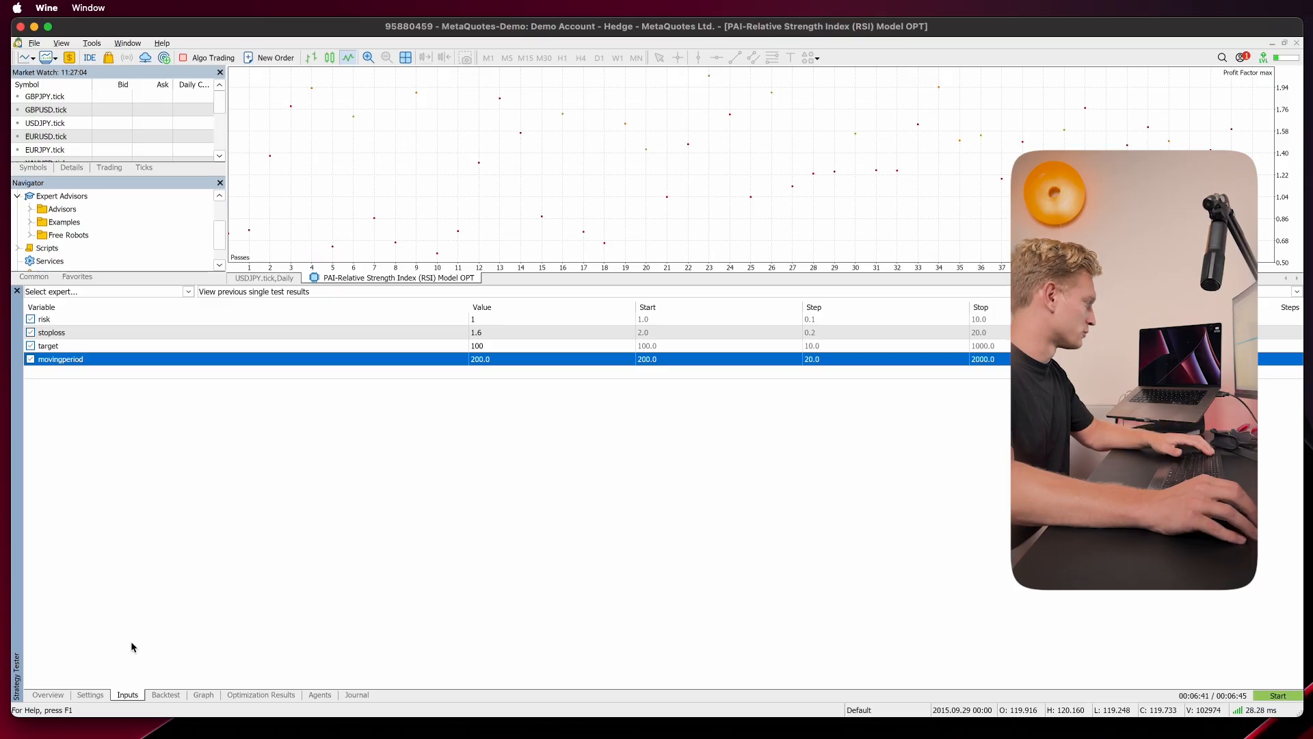
Step: Set the tester's optimization mode to Slow complete algorithm with Profit Factor max as the criterion
{"action": "left_click", "coordinate": [90, 695]}
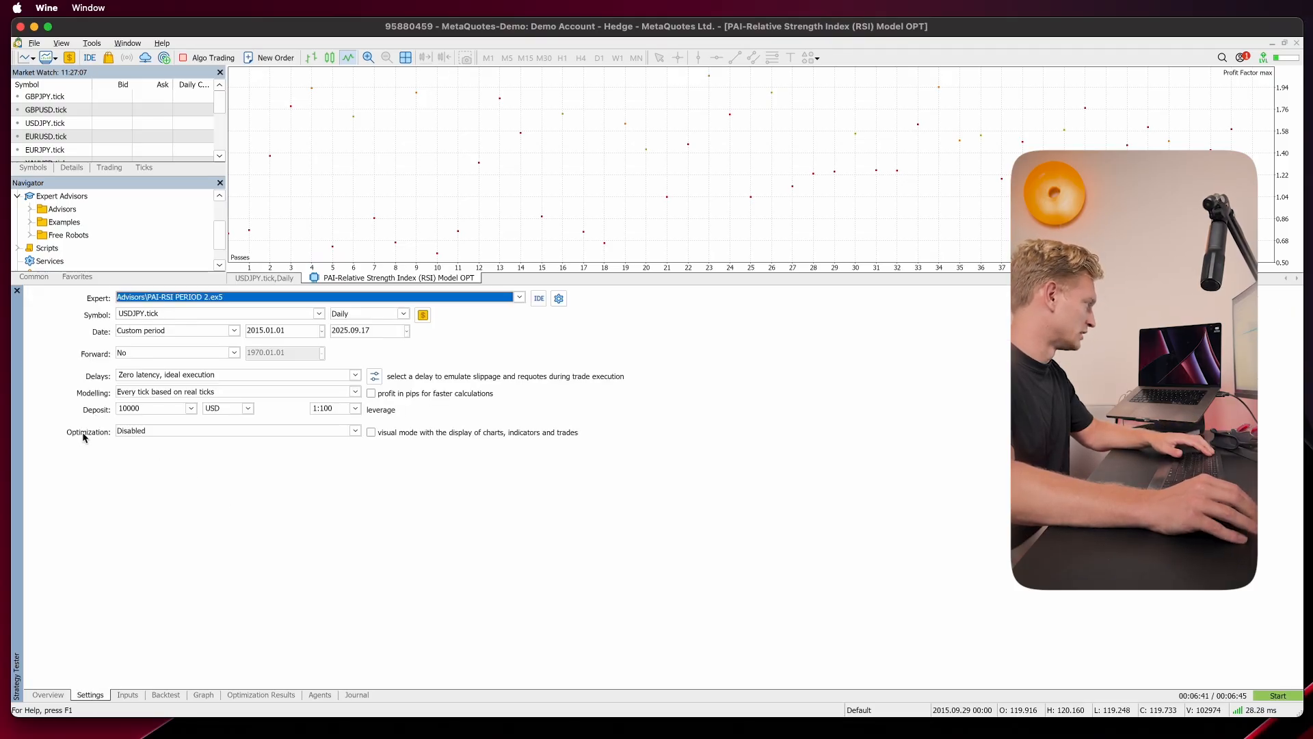
{"action": "left_click", "coordinate": [130, 431]}
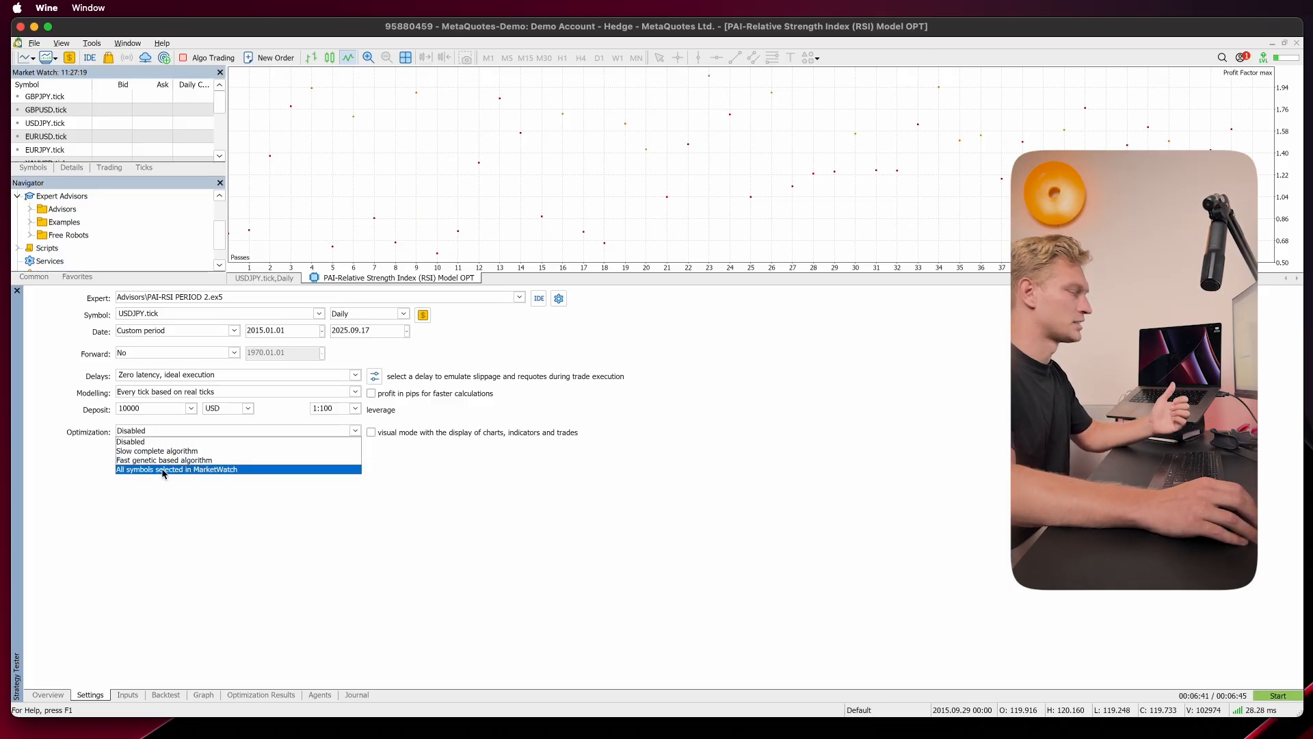
{"action": "left_click", "coordinate": [58, 125]}
{"action": "left_click", "coordinate": [60, 98]}
{"action": "left_click", "coordinate": [58, 111]}
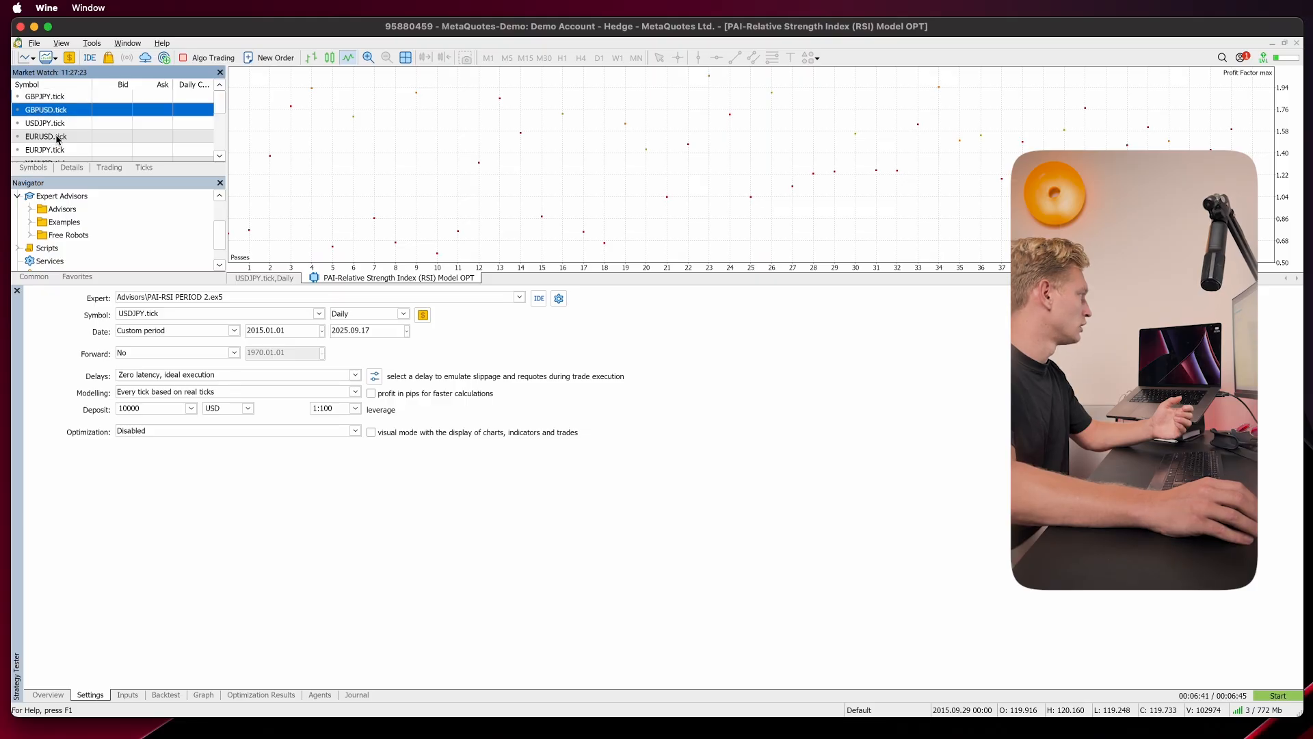
{"action": "left_click", "coordinate": [57, 136]}
{"action": "left_click", "coordinate": [157, 436]}
{"action": "left_click", "coordinate": [151, 446]}
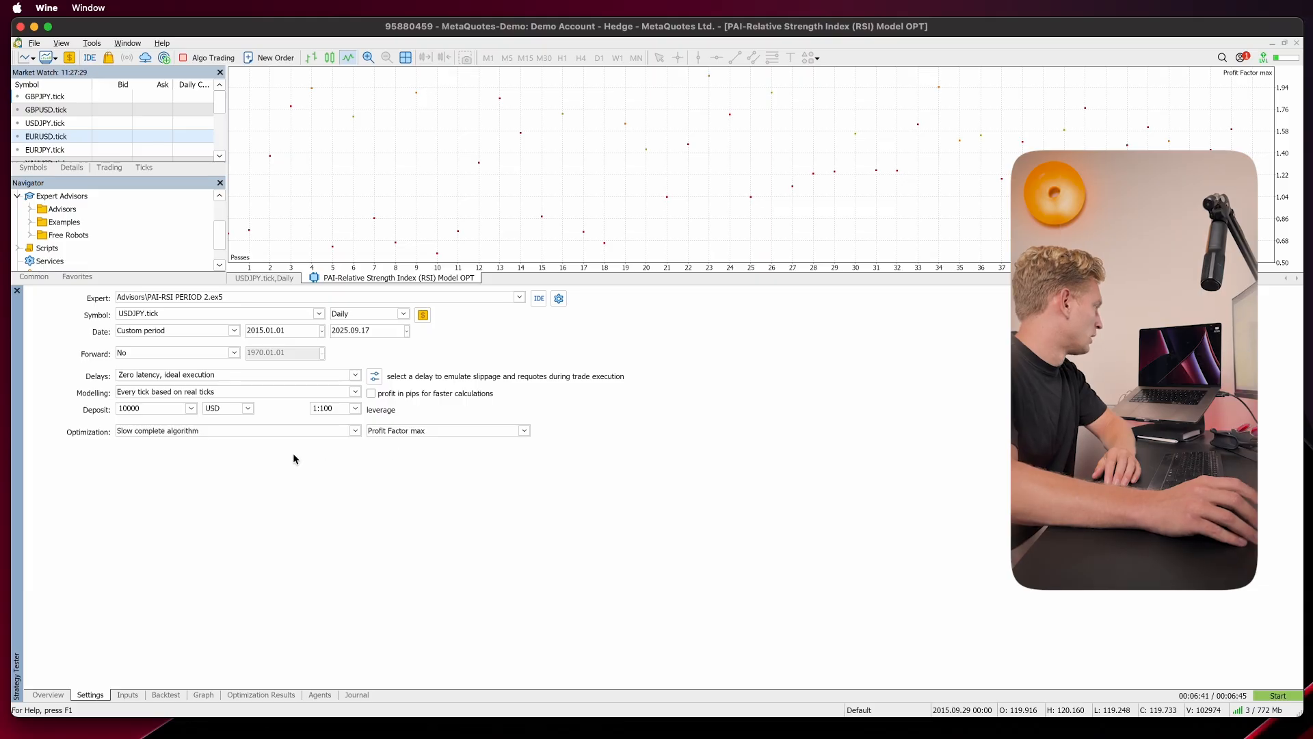
{"action": "left_click", "coordinate": [173, 433]}
{"action": "left_click", "coordinate": [474, 449]}
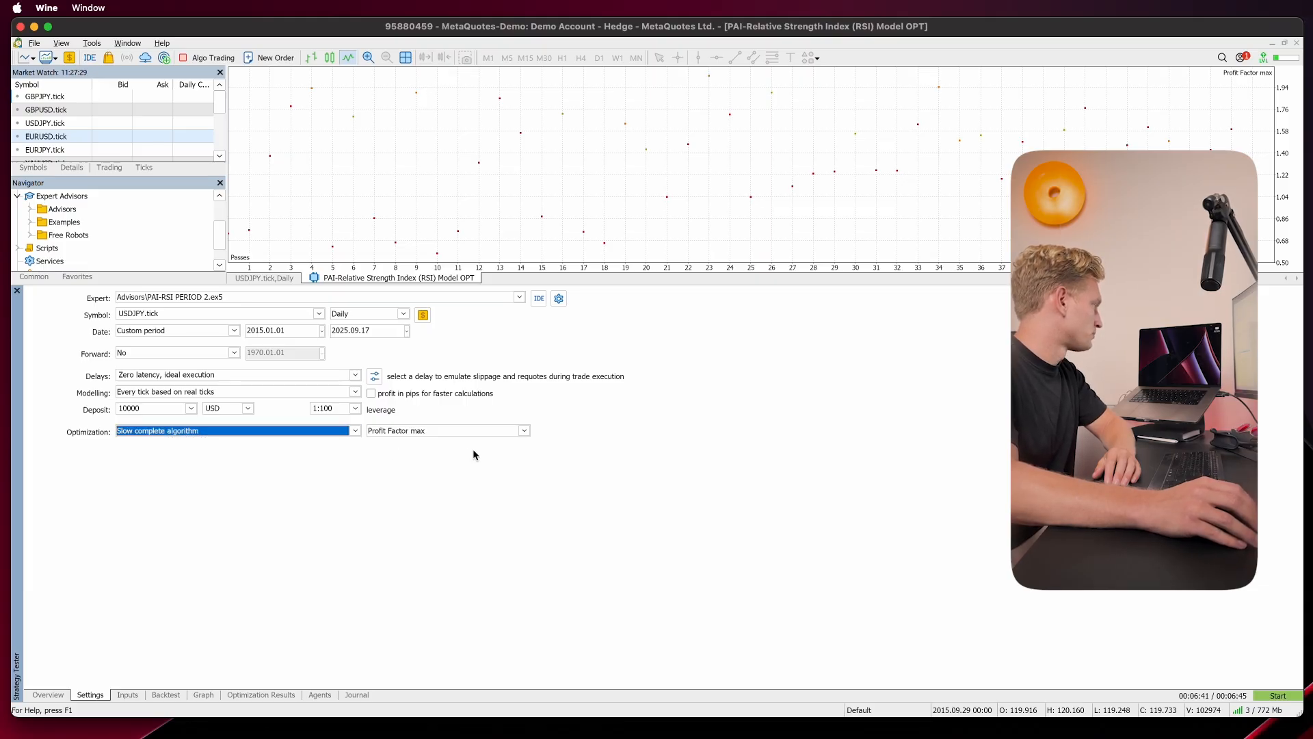
{"action": "left_click", "coordinate": [410, 430]}
{"action": "left_click", "coordinate": [430, 452]}
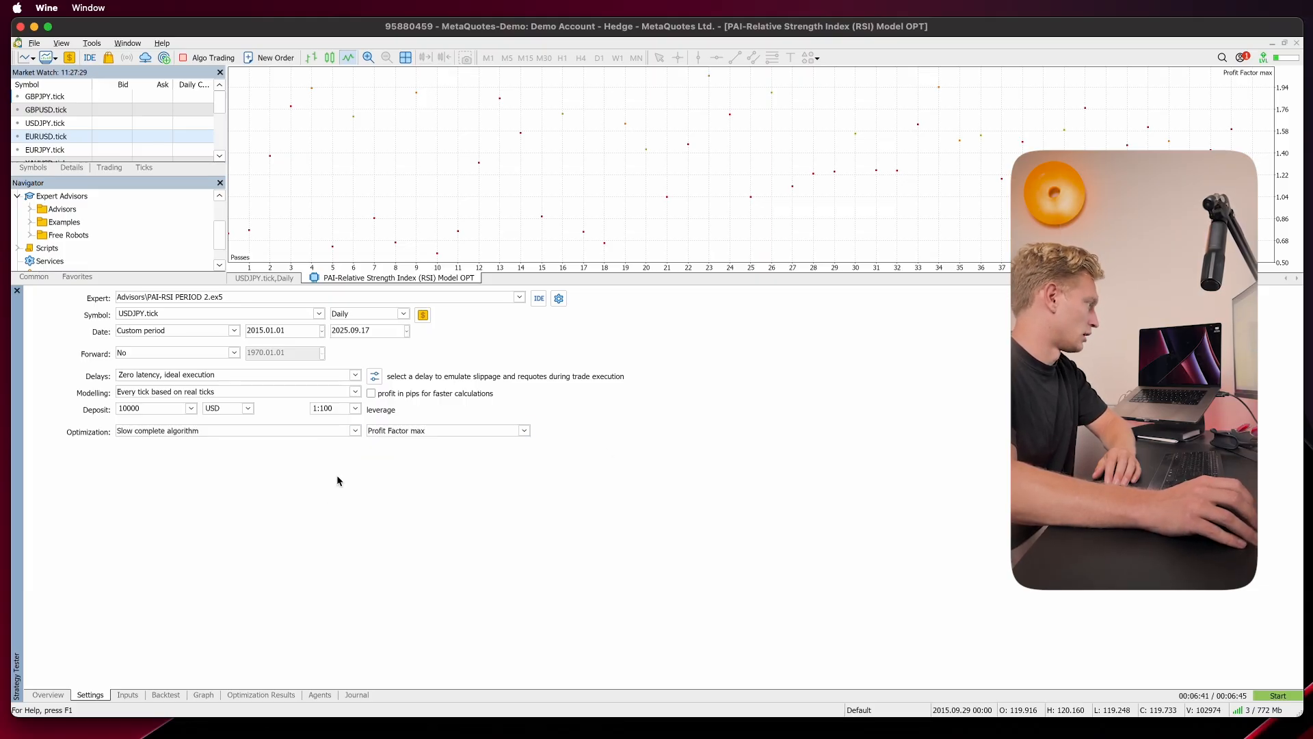
Step: Enable optimization of the target input with a step of 100 and a stop of 500
{"action": "left_click", "coordinate": [127, 695]}
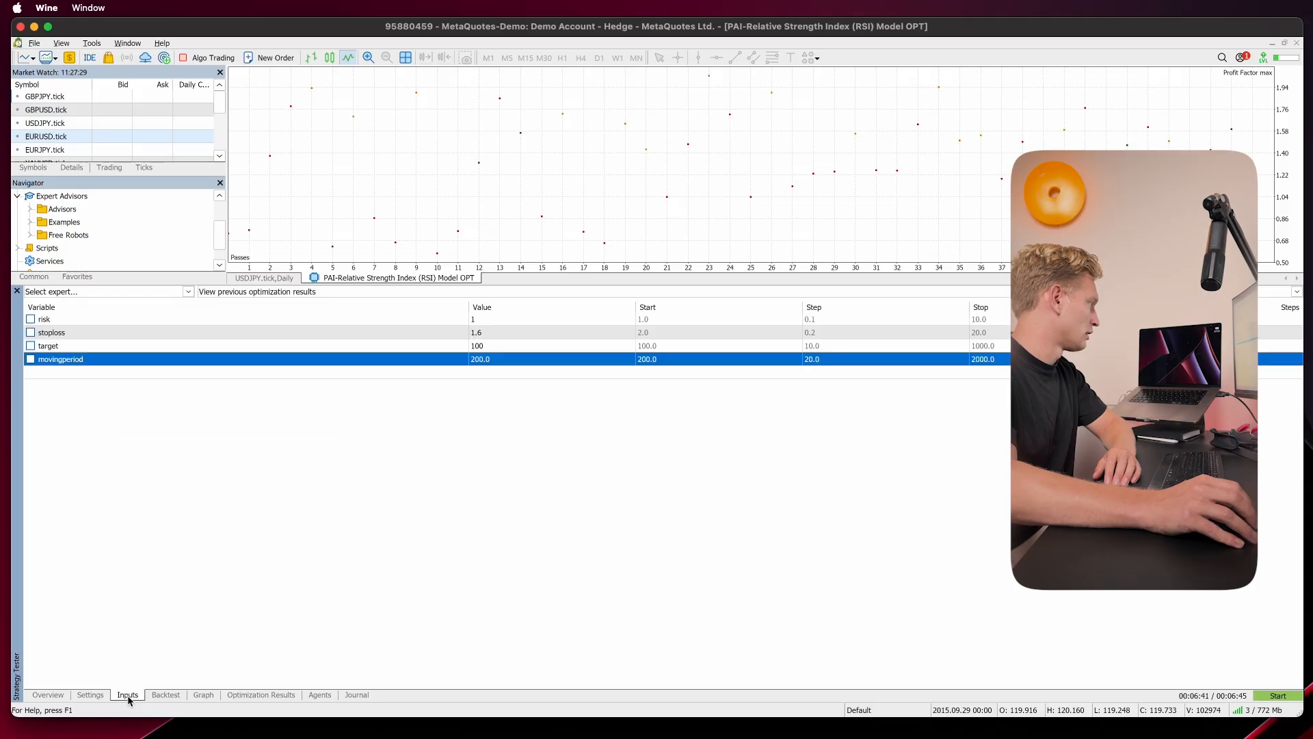
{"action": "left_click", "coordinate": [34, 320]}
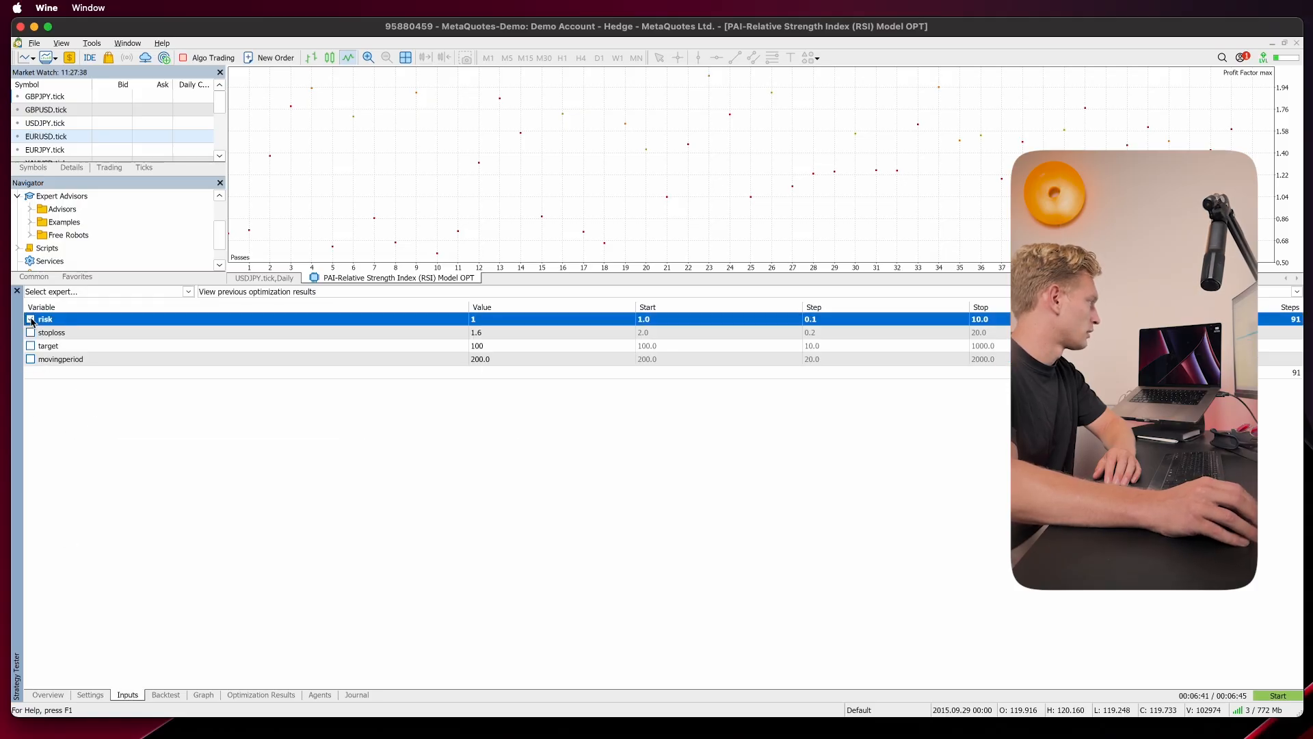
{"action": "left_click", "coordinate": [34, 332]}
{"action": "left_click", "coordinate": [34, 347]}
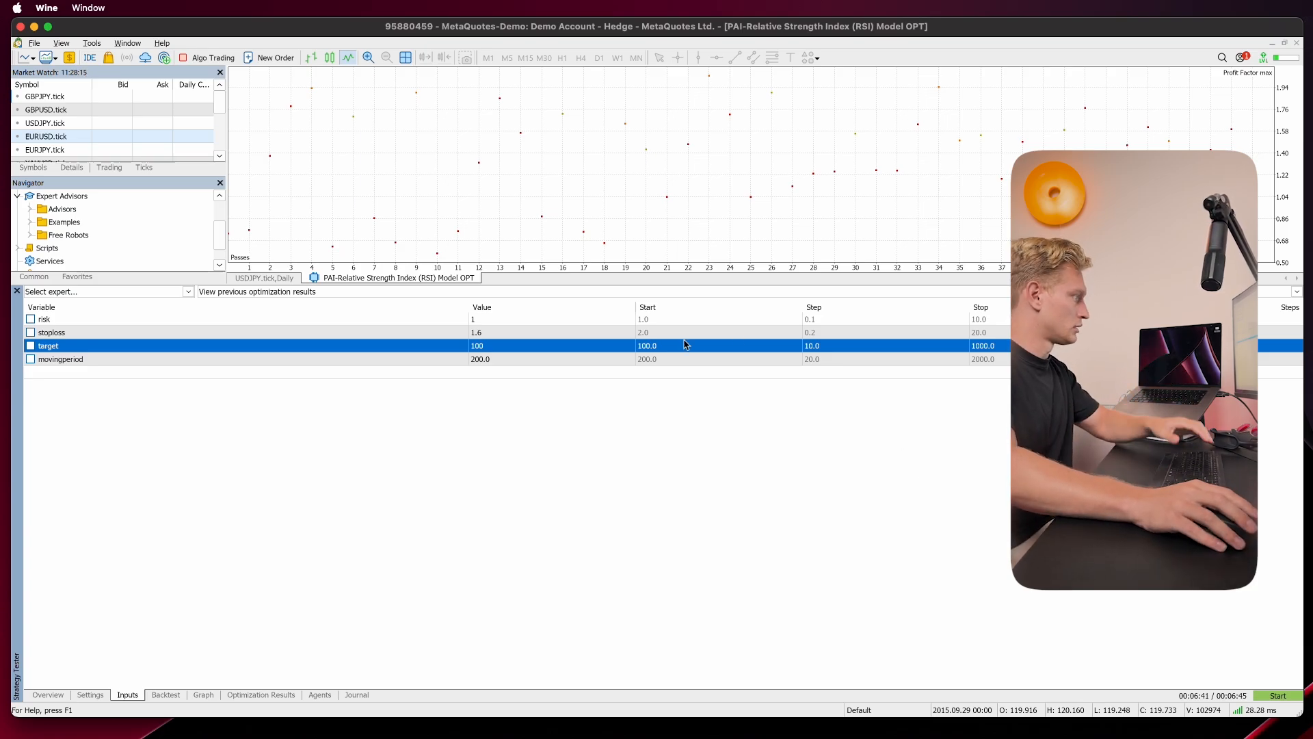
{"action": "left_click", "coordinate": [30, 345]}
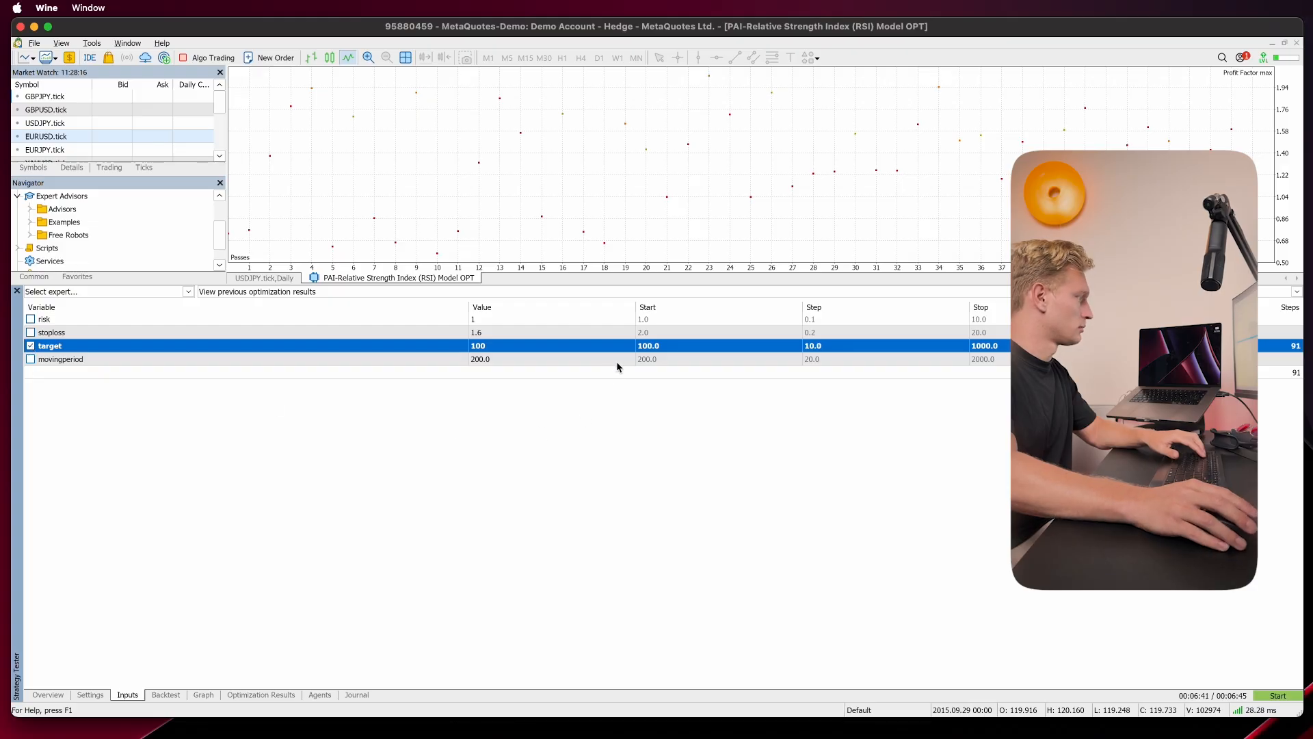
{"action": "left_click", "coordinate": [846, 349]}
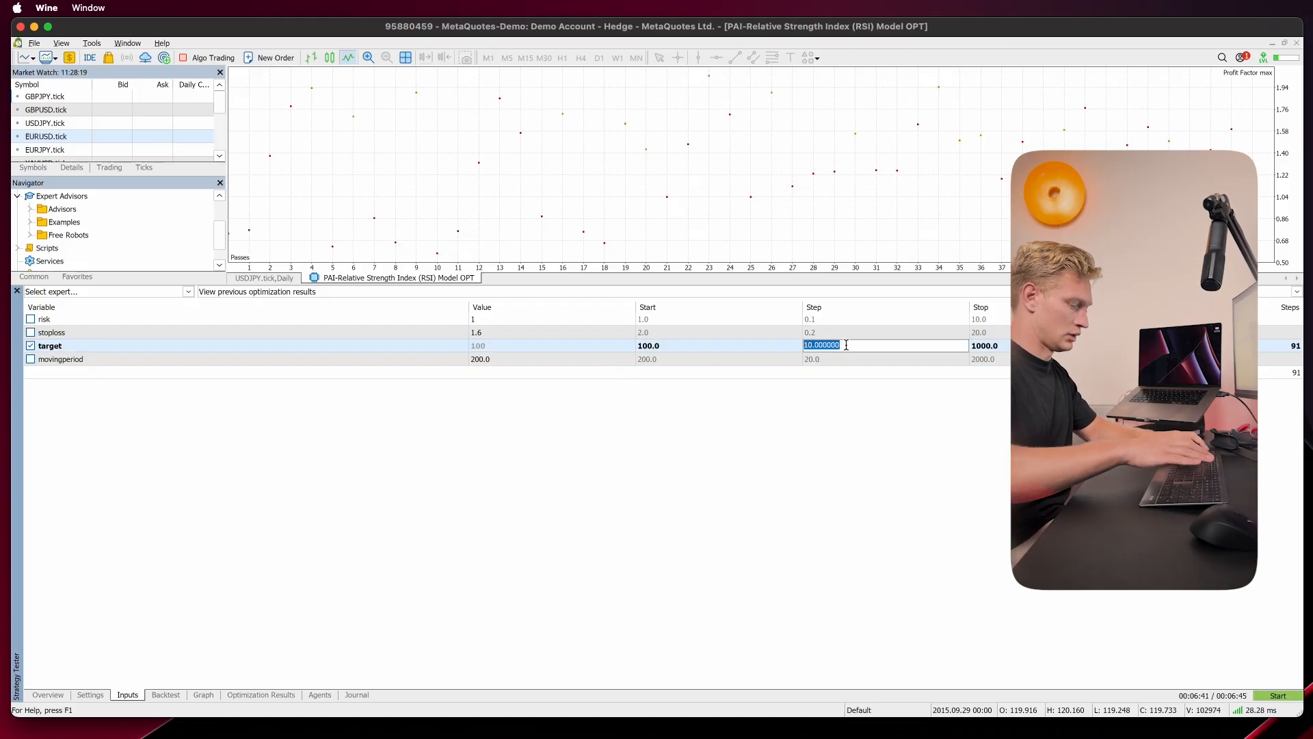
{"action": "type", "text": "100"}
{"action": "key", "text": "Return"}
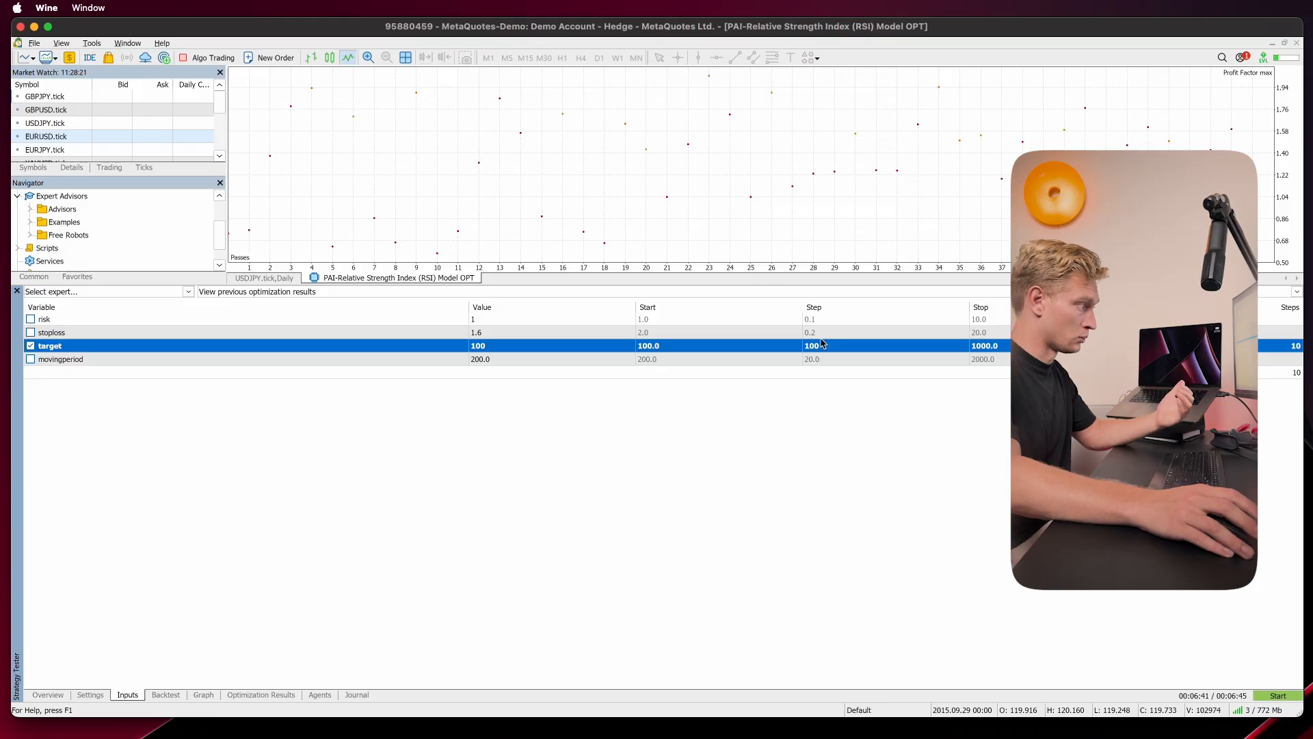
{"action": "left_click", "coordinate": [1025, 346]}
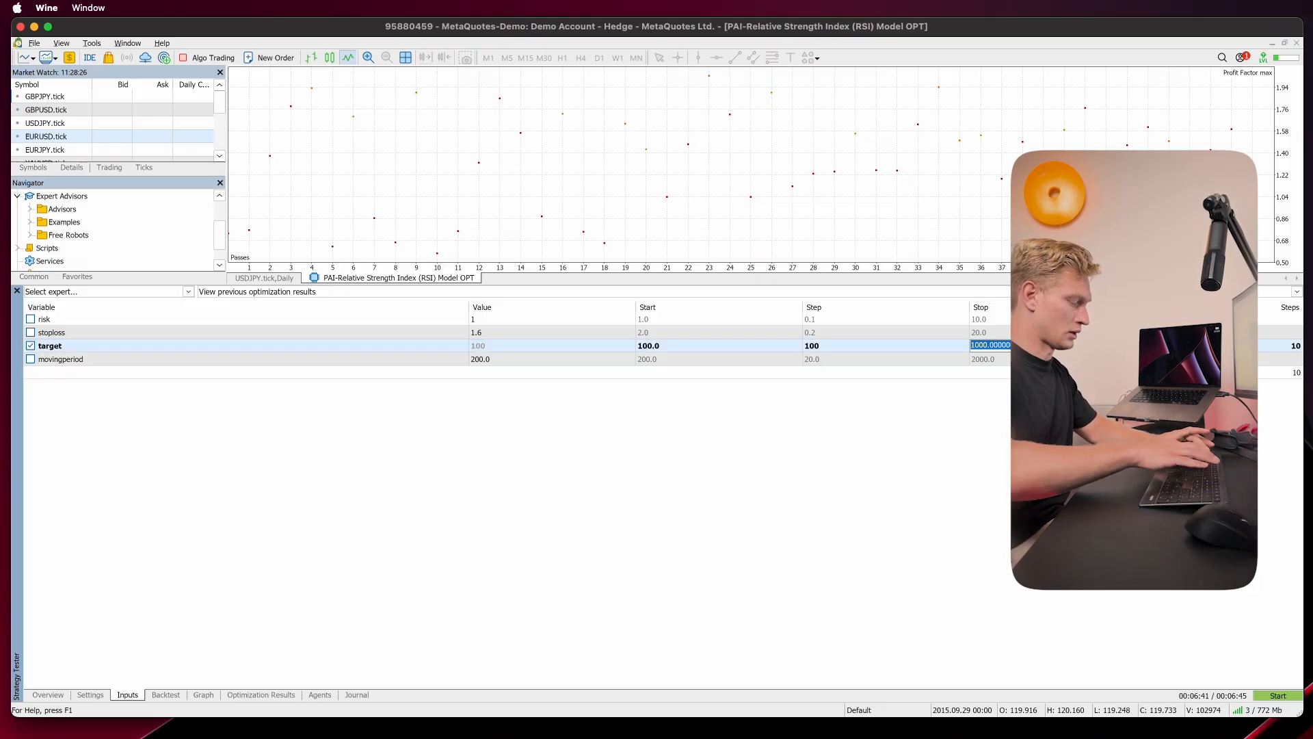
{"action": "type", "text": "500"}
{"action": "key", "text": "Return"}
{"action": "left_click", "coordinate": [1024, 373]}
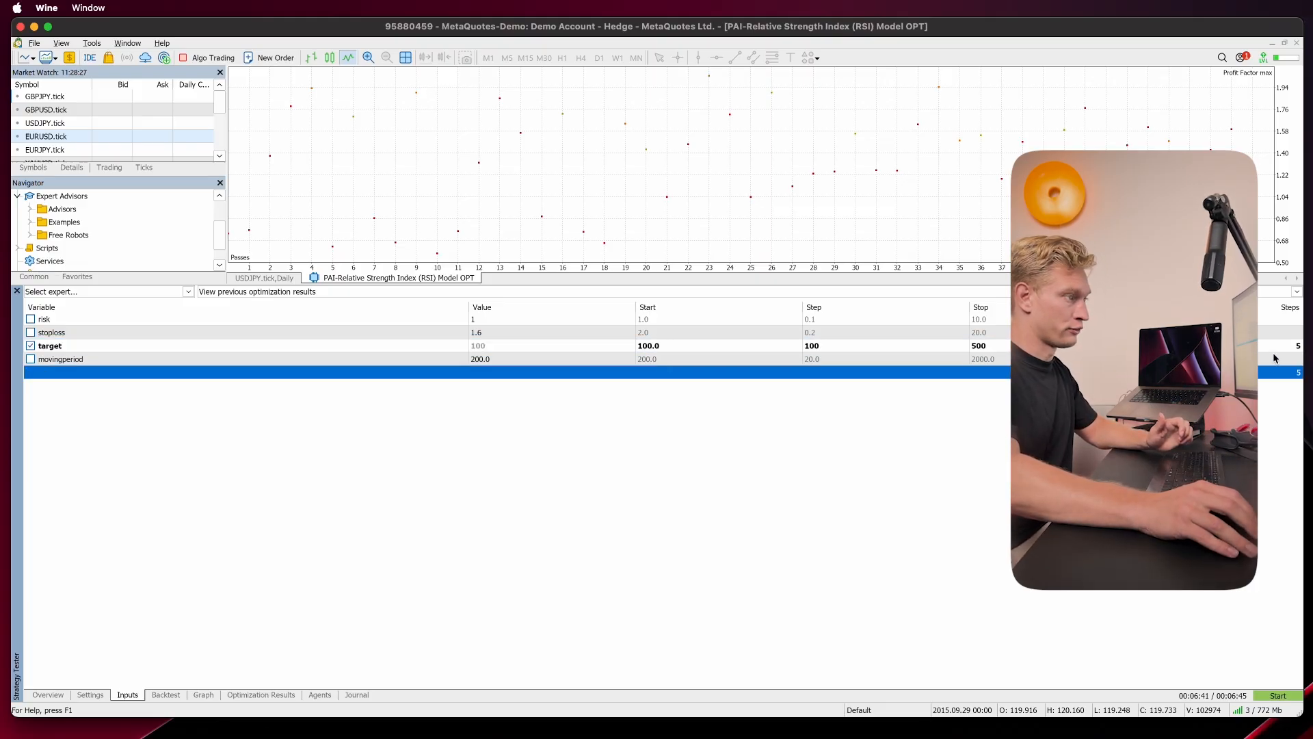
{"action": "left_click", "coordinate": [1295, 348]}
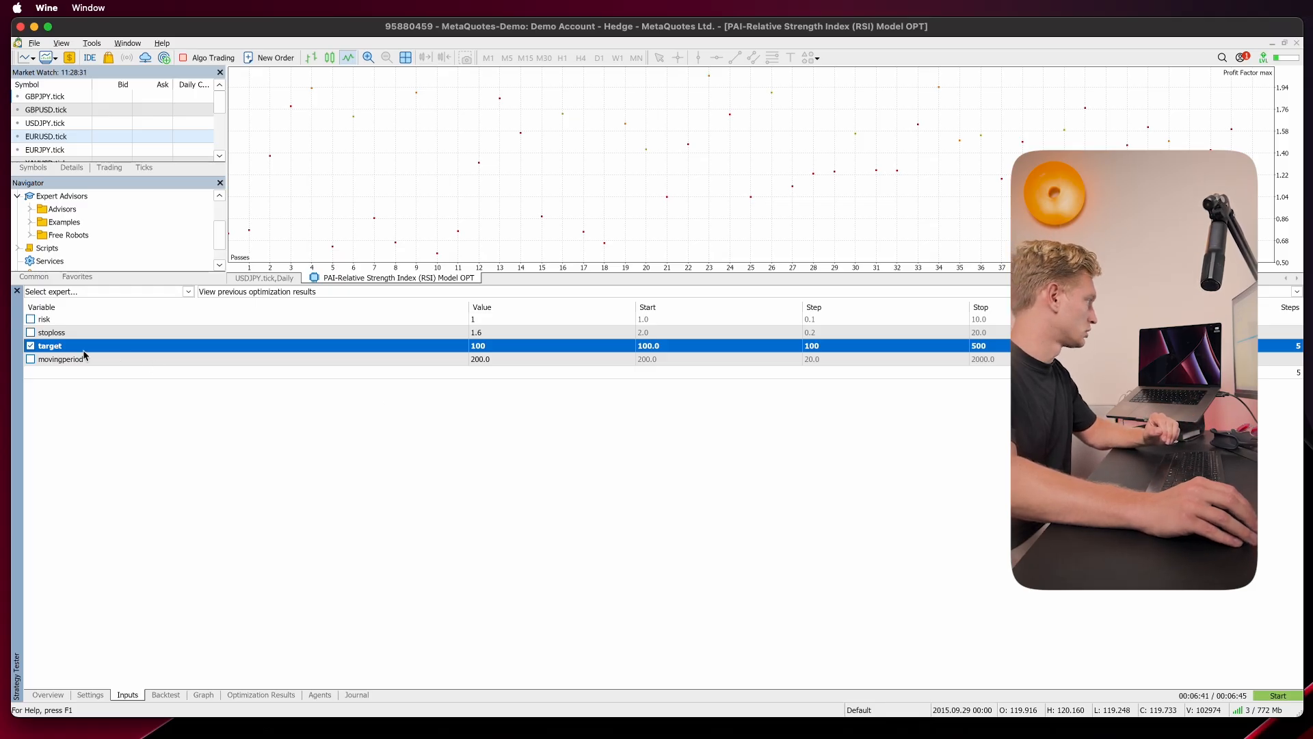
Step: Enable optimization of the stoploss input from 0.2 to 2 in steps of 0.2
{"action": "left_click", "coordinate": [31, 333]}
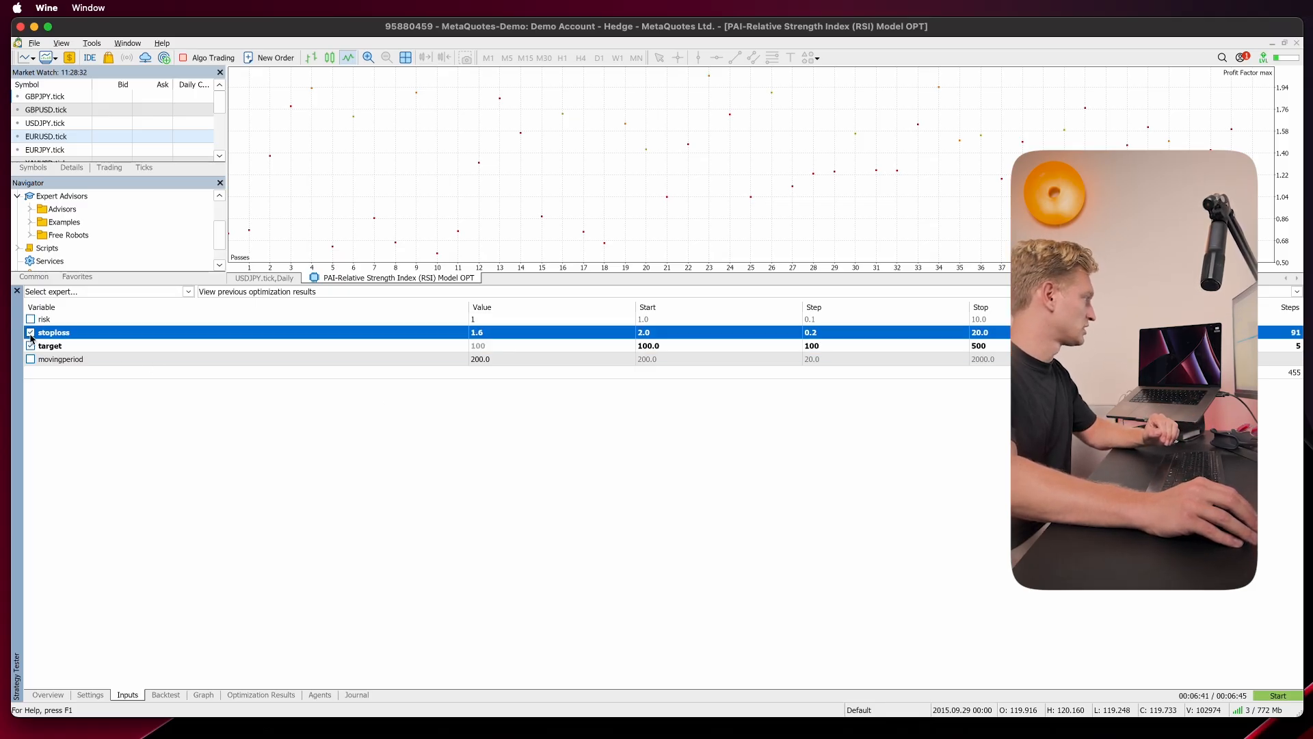
{"action": "left_click", "coordinate": [648, 334]}
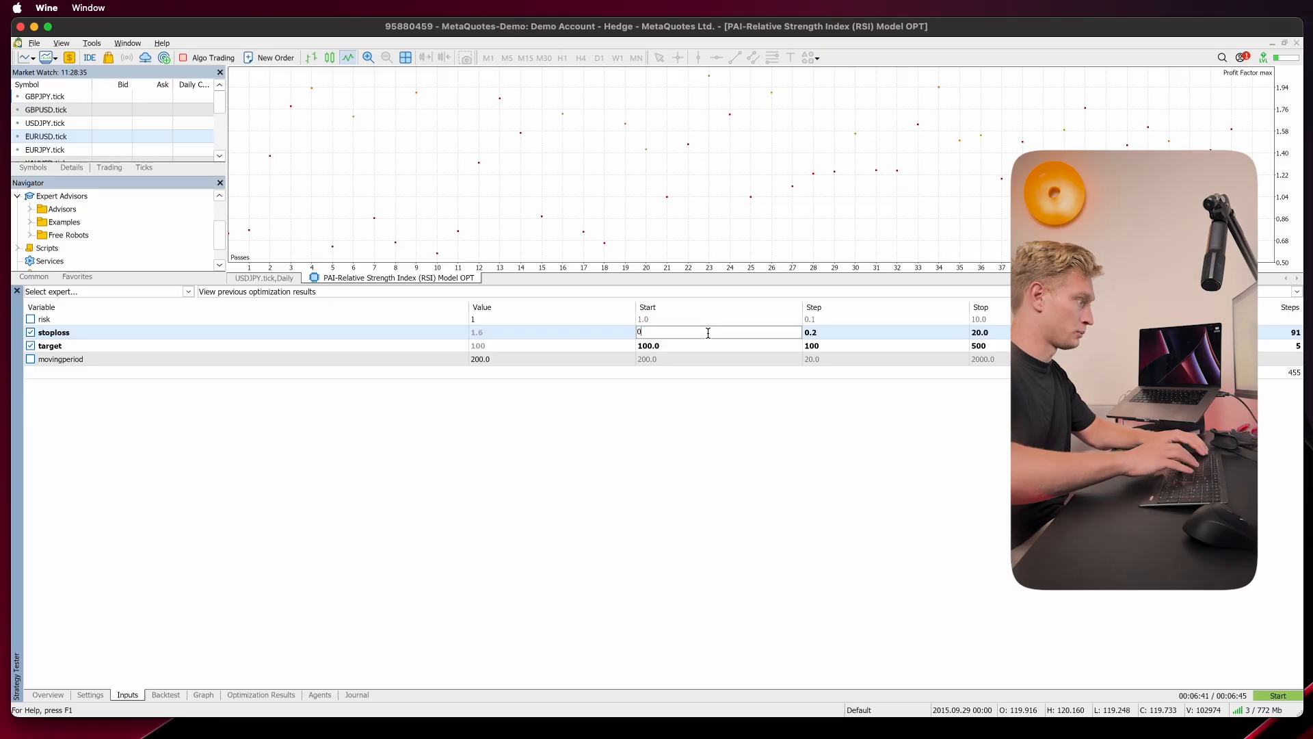
{"action": "type", "text": "0.2"}
{"action": "key", "text": "Return"}
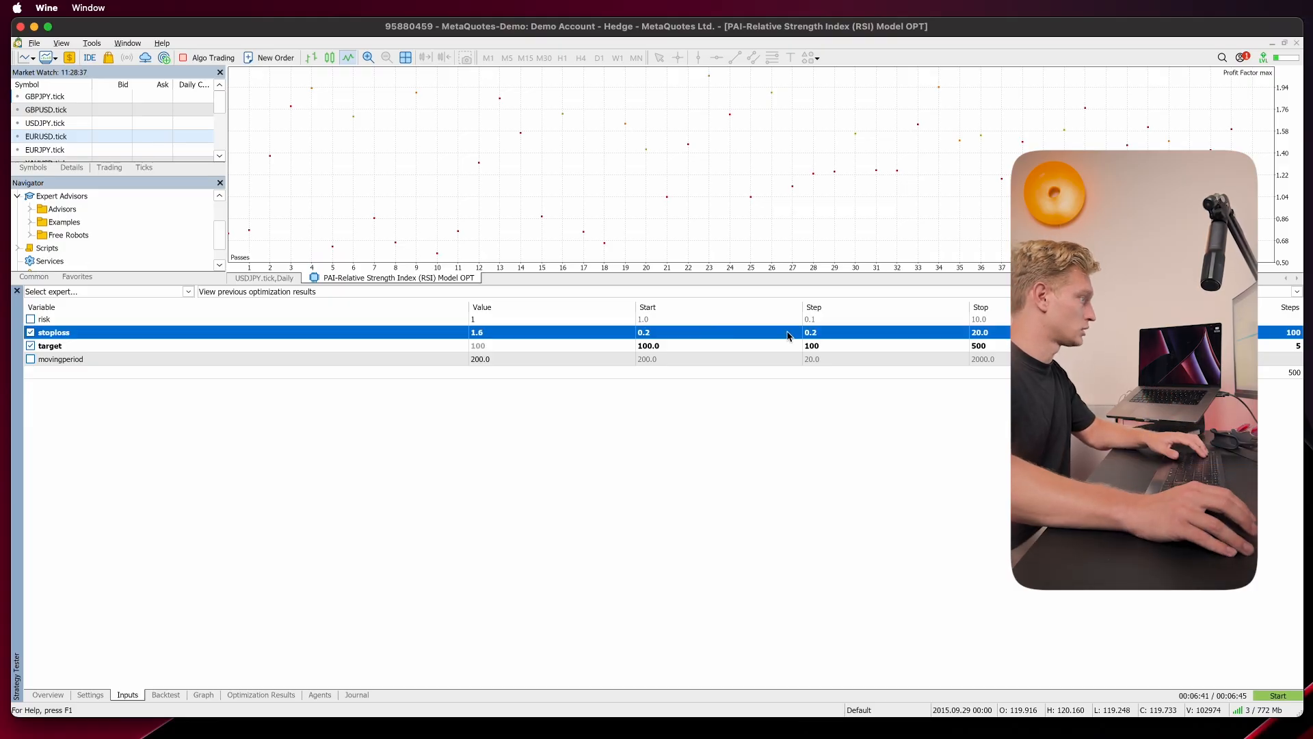
{"action": "left_click", "coordinate": [857, 337]}
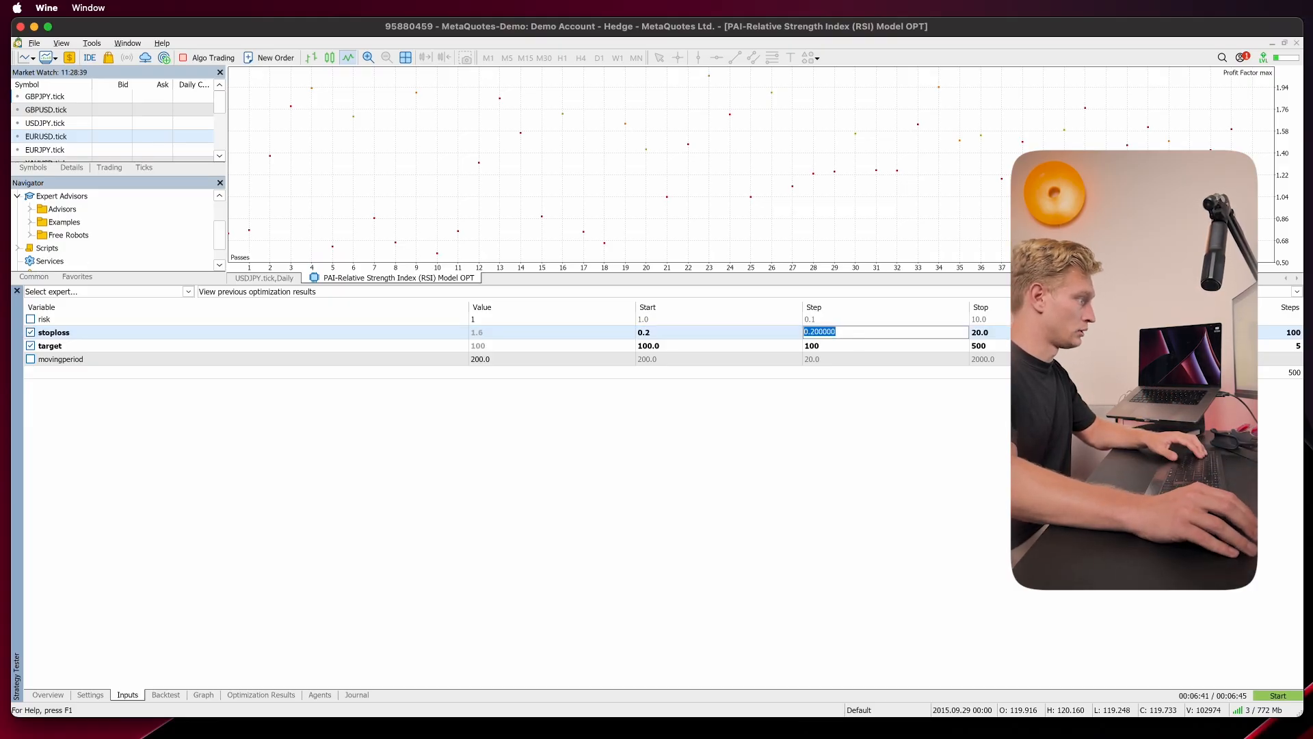
{"action": "key", "text": "Return"}
{"action": "left_click", "coordinate": [1024, 333]}
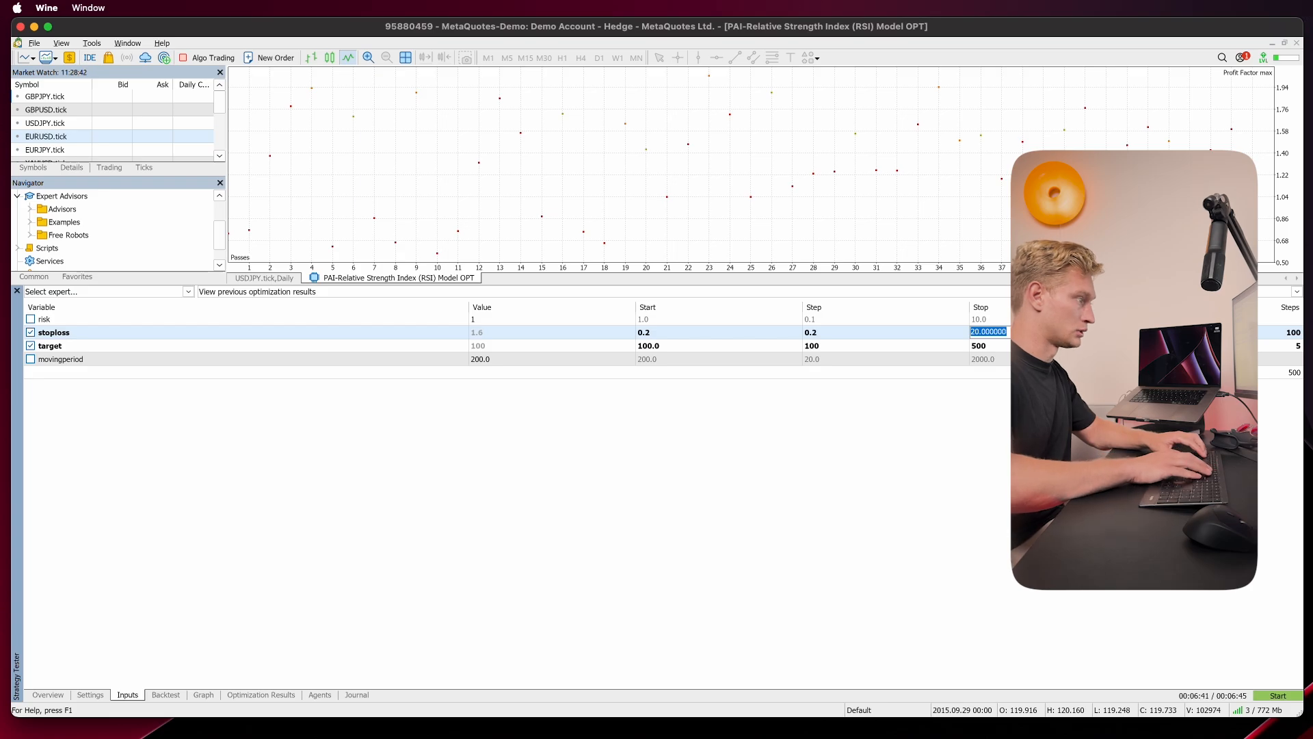
{"action": "key", "text": "Return"}
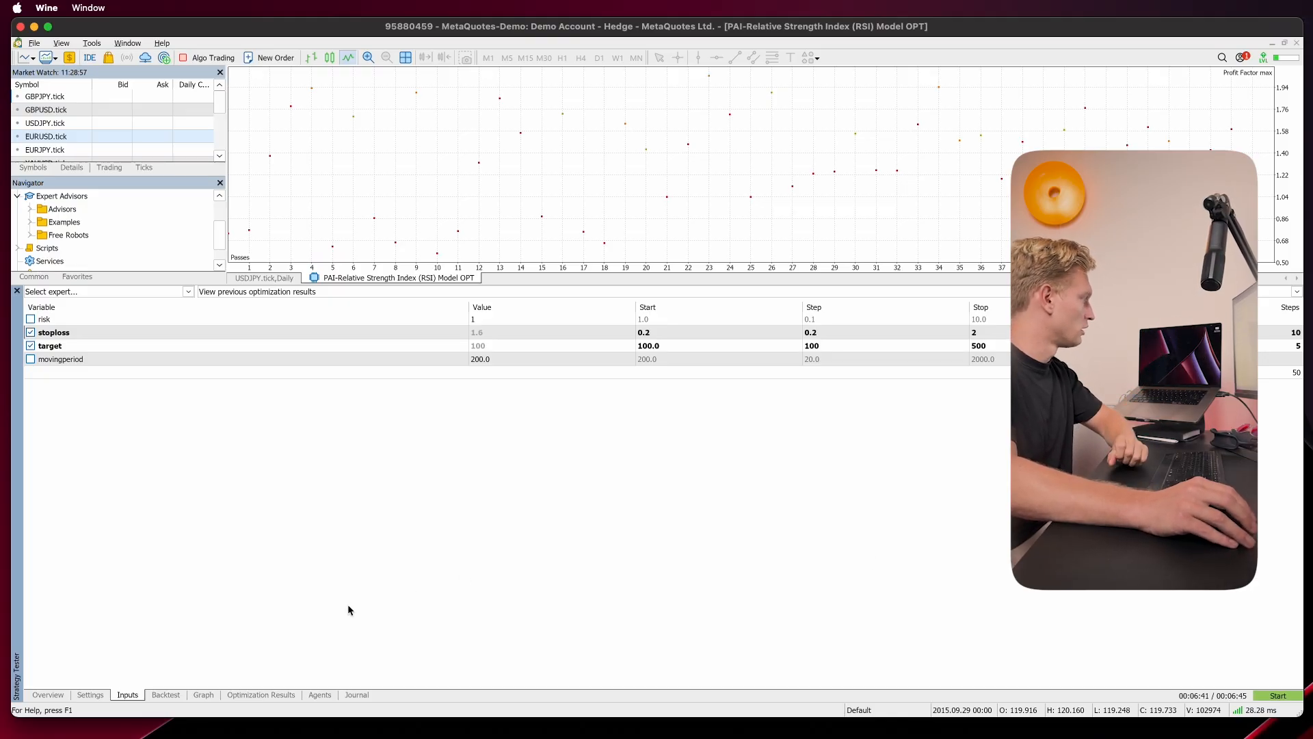
Step: Untick the optimization flags on the movingperiod, target and stoploss inputs
{"action": "left_click", "coordinate": [30, 358]}
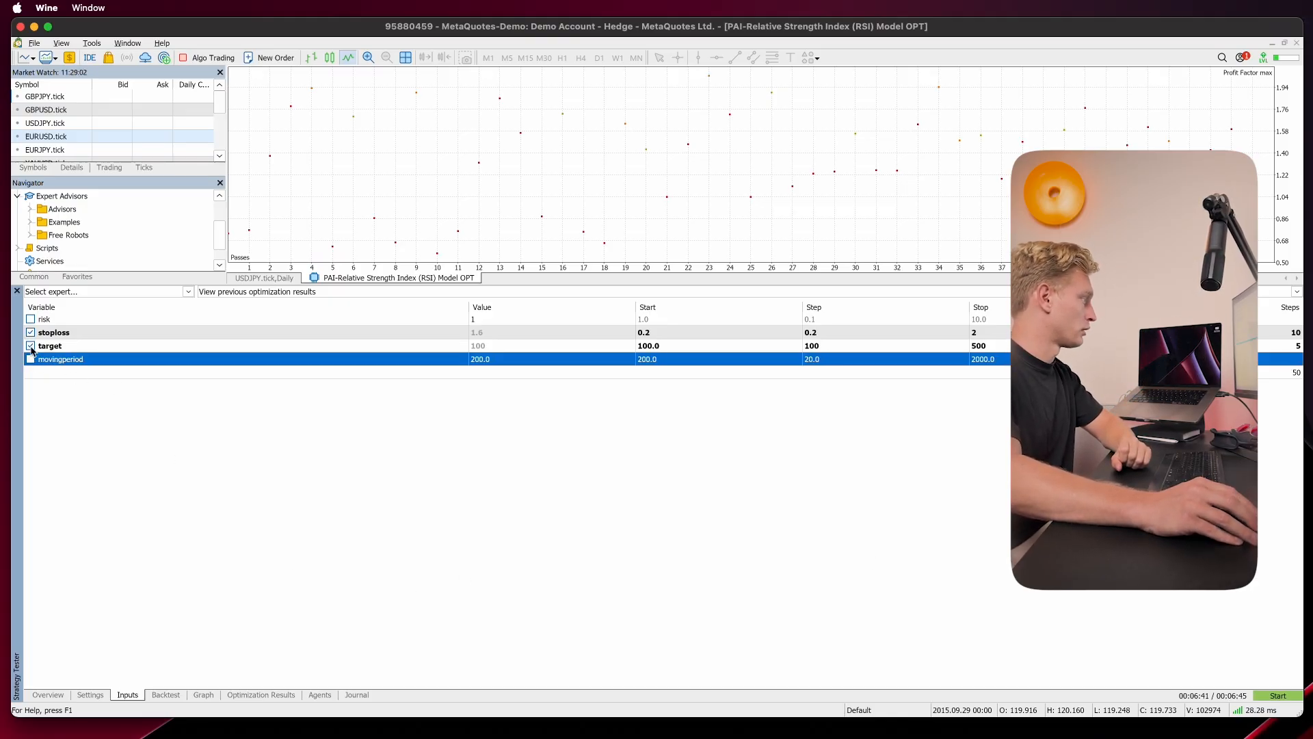
{"action": "left_click", "coordinate": [30, 345]}
{"action": "left_click", "coordinate": [30, 334]}
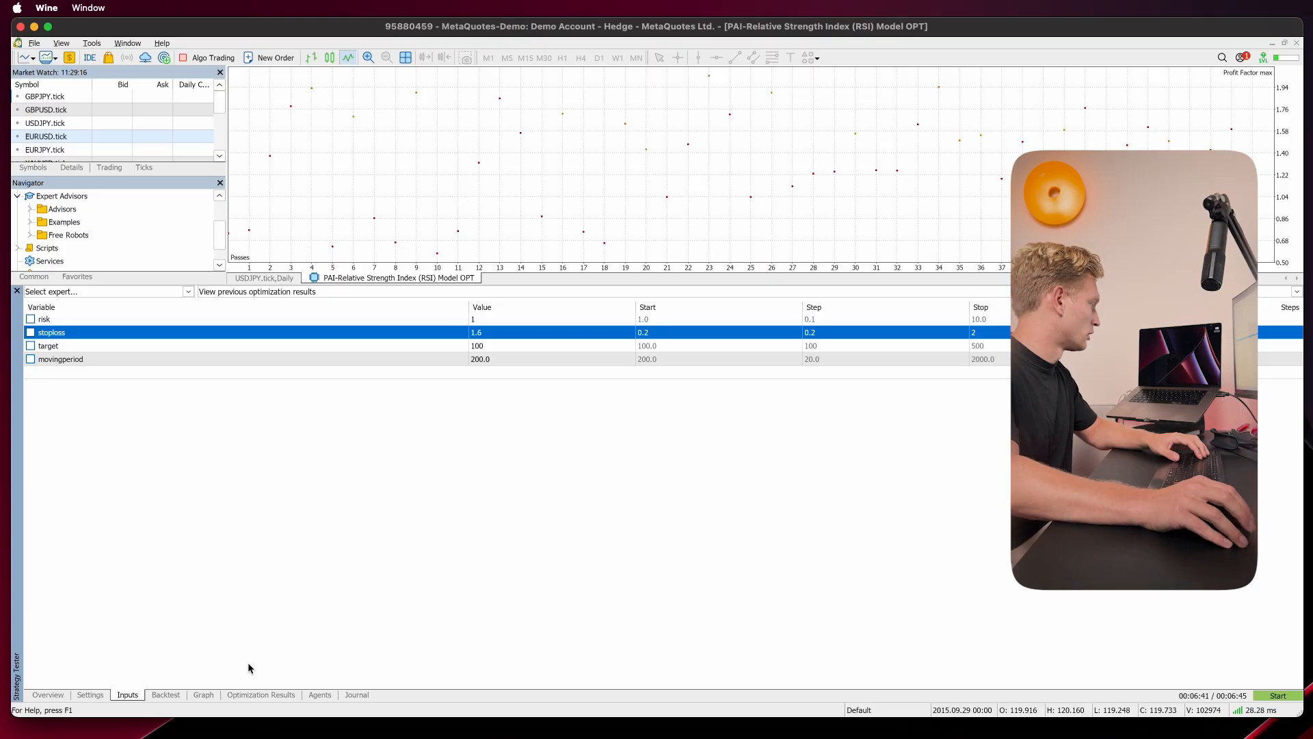
Step: Open the optimization results, enlarge the results panel and sort the passes by Result from highest
{"action": "left_click", "coordinate": [251, 695]}
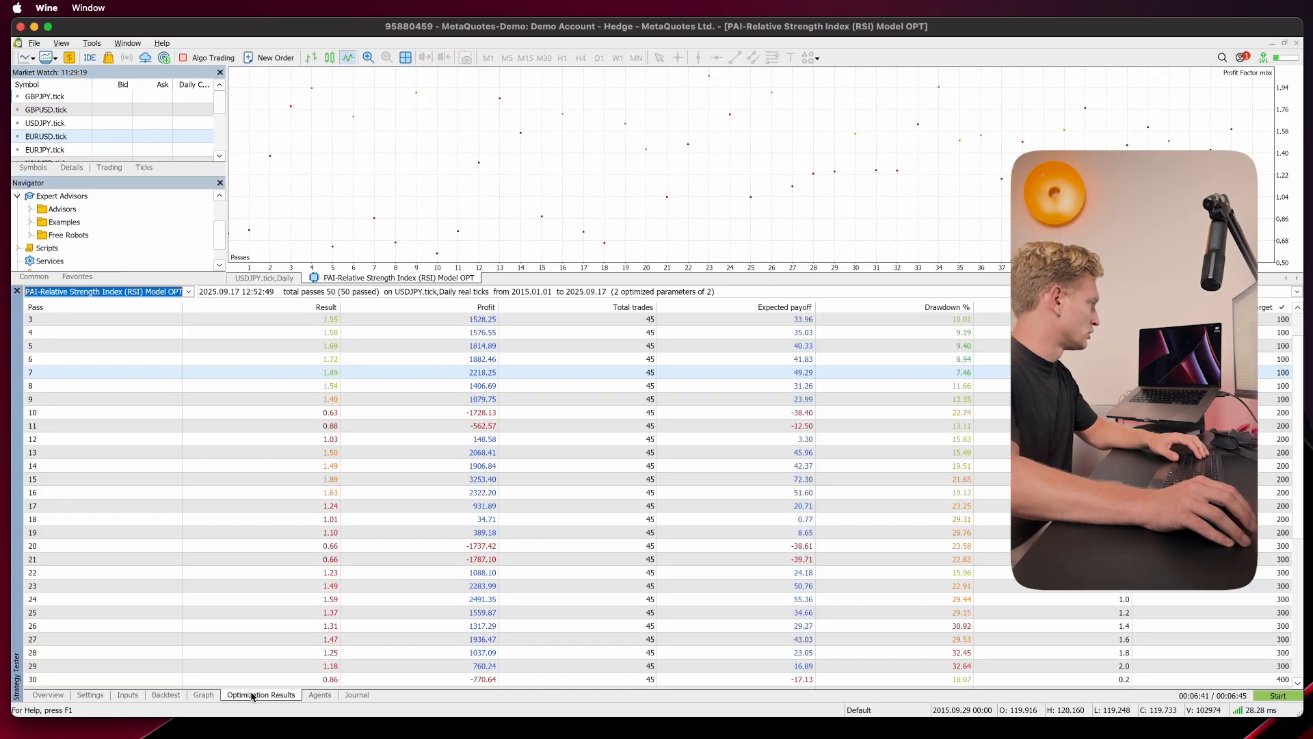
{"action": "left_click", "coordinate": [201, 287]}
{"action": "left_click_drag", "start_coordinate": [206, 285], "coordinate": [205, 180]}
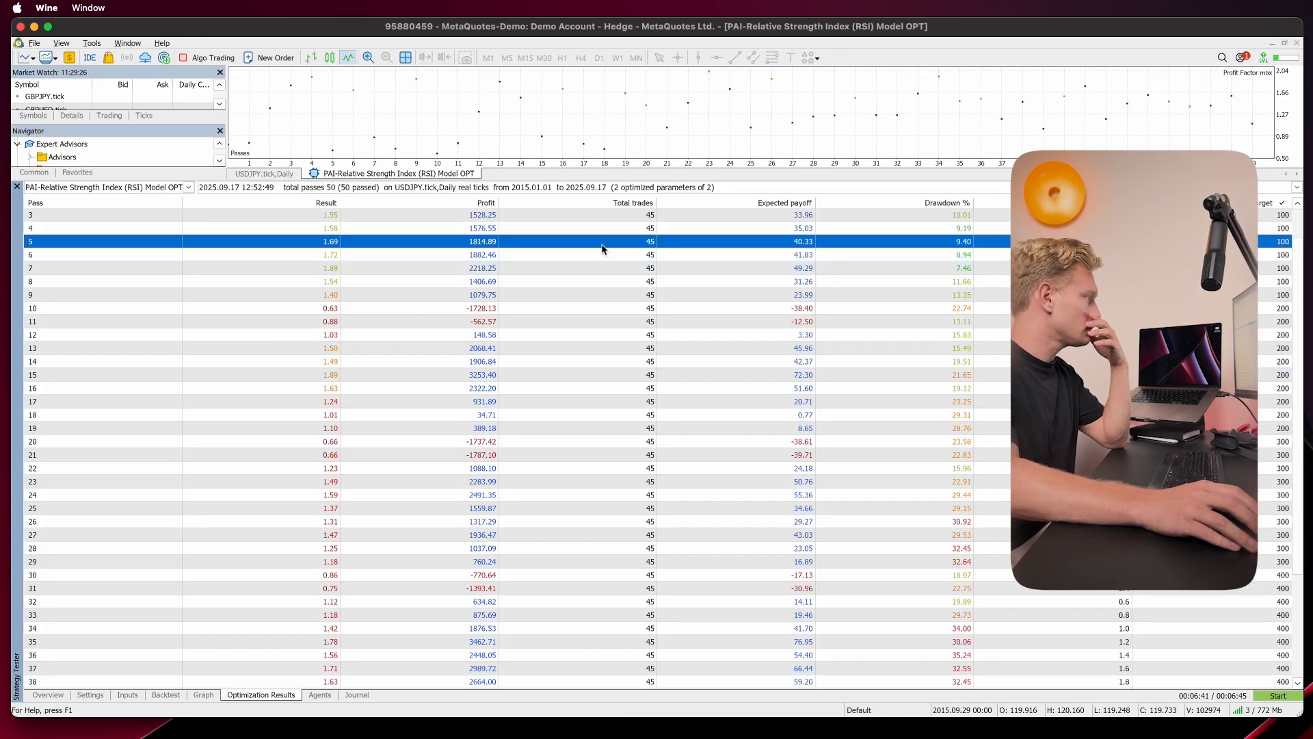
{"action": "left_click", "coordinate": [288, 228]}
{"action": "left_click", "coordinate": [318, 204]}
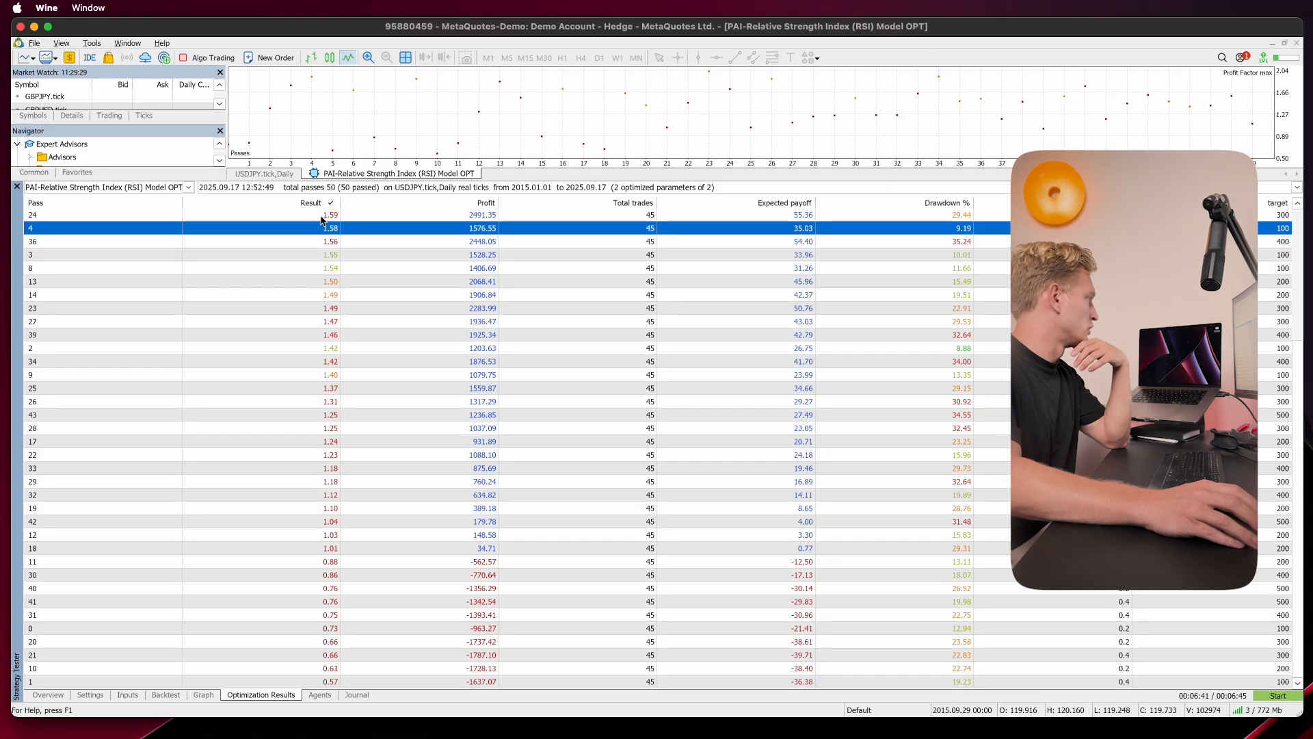
{"action": "left_click", "coordinate": [322, 229]}
{"action": "left_click", "coordinate": [322, 216]}
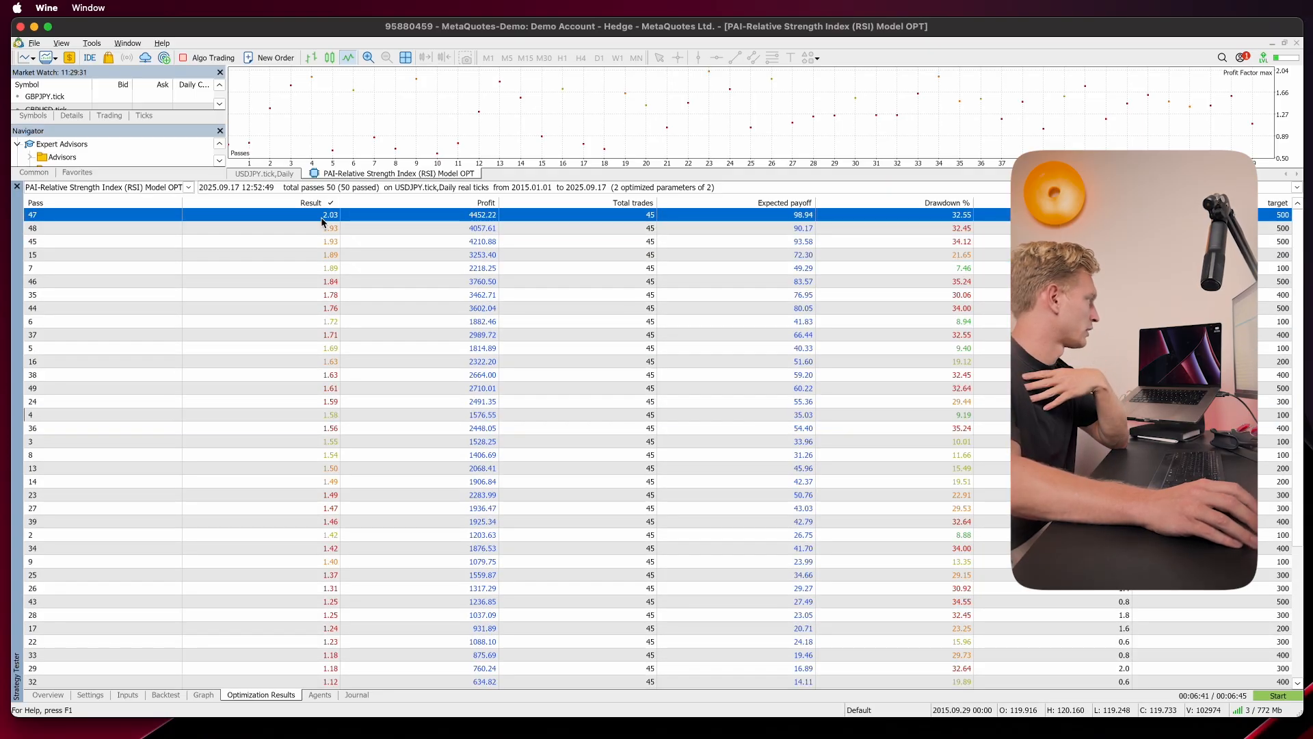
Step: Compare the top passes' profit, drawdown, stoploss and target values in the optimization results
{"action": "left_click", "coordinate": [331, 254]}
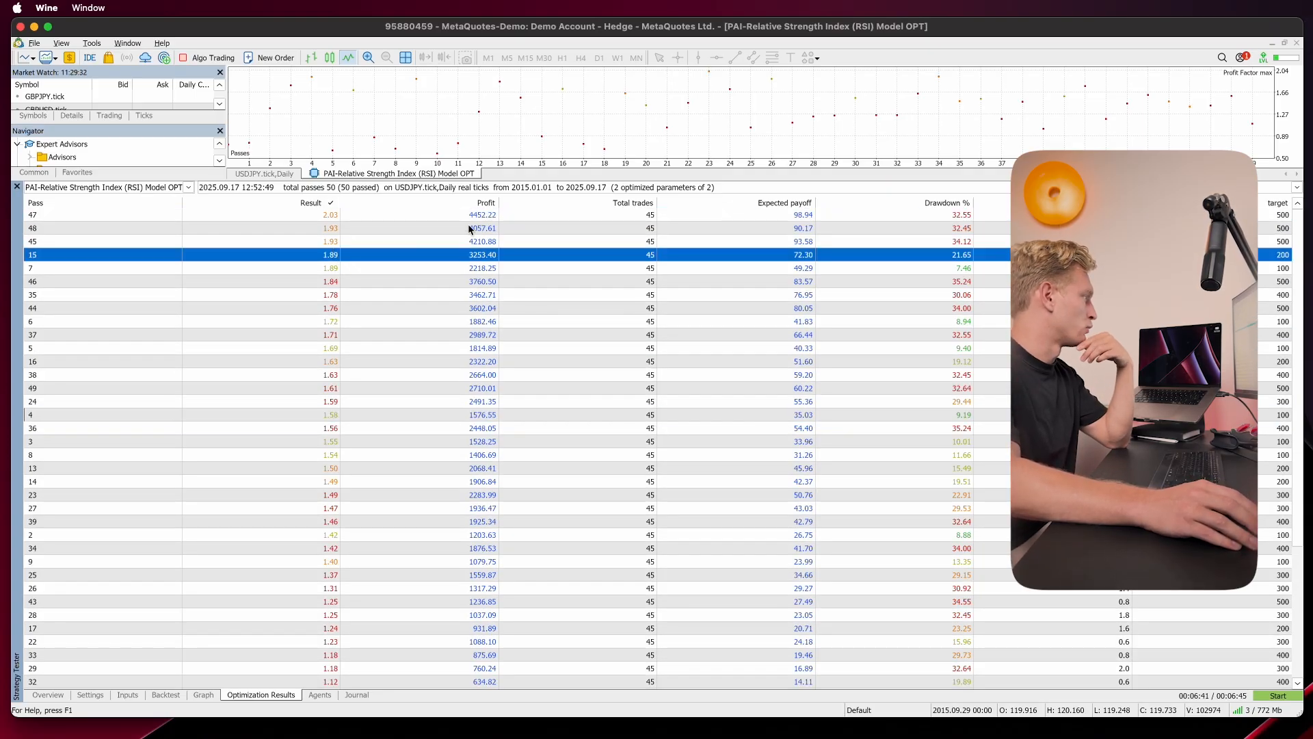
{"action": "left_click", "coordinate": [650, 216]}
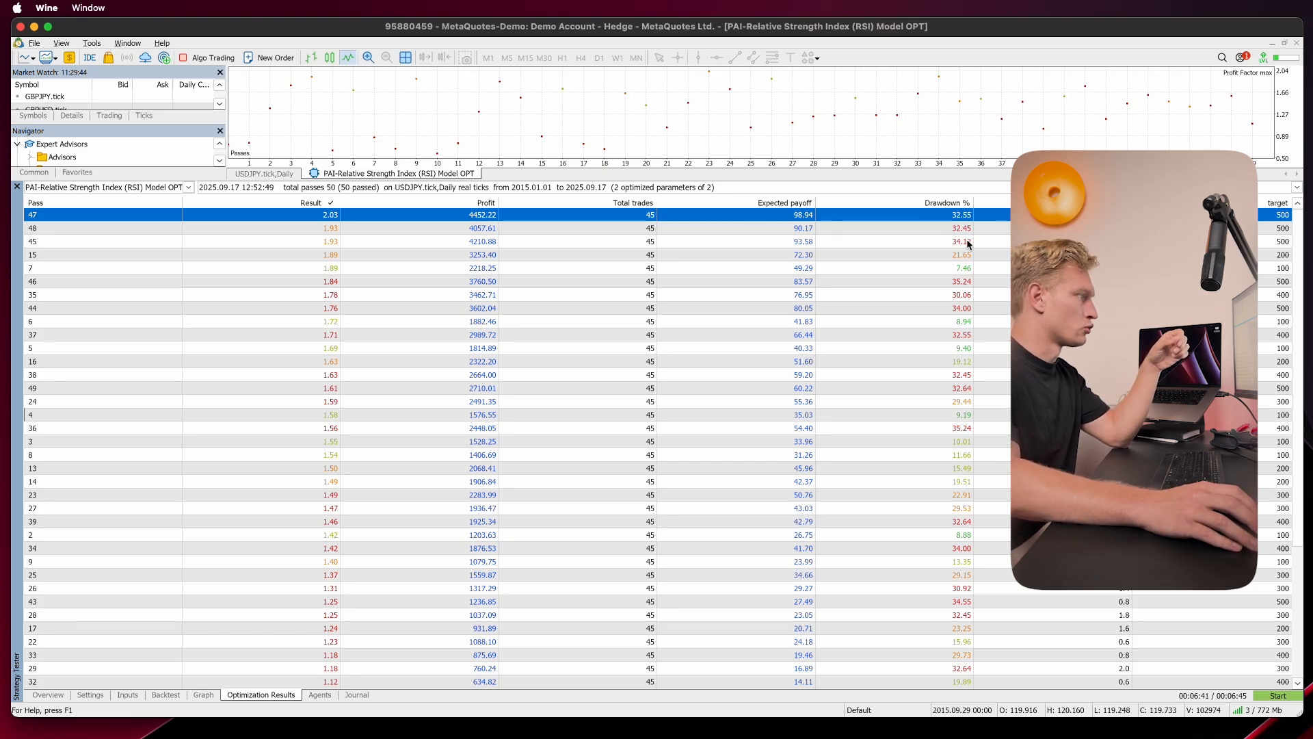
{"action": "left_click", "coordinate": [967, 282]}
{"action": "left_click", "coordinate": [961, 270]}
{"action": "left_click", "coordinate": [967, 325]}
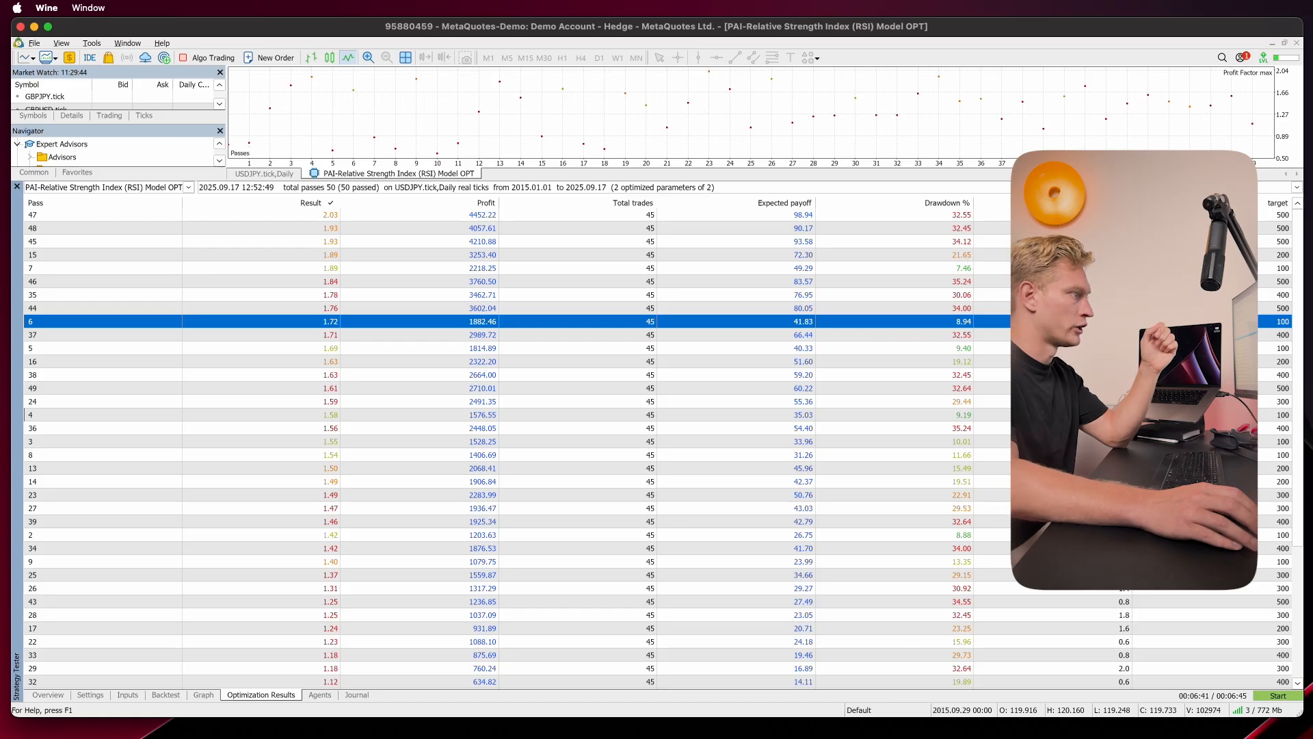
{"action": "left_click", "coordinate": [1116, 218]}
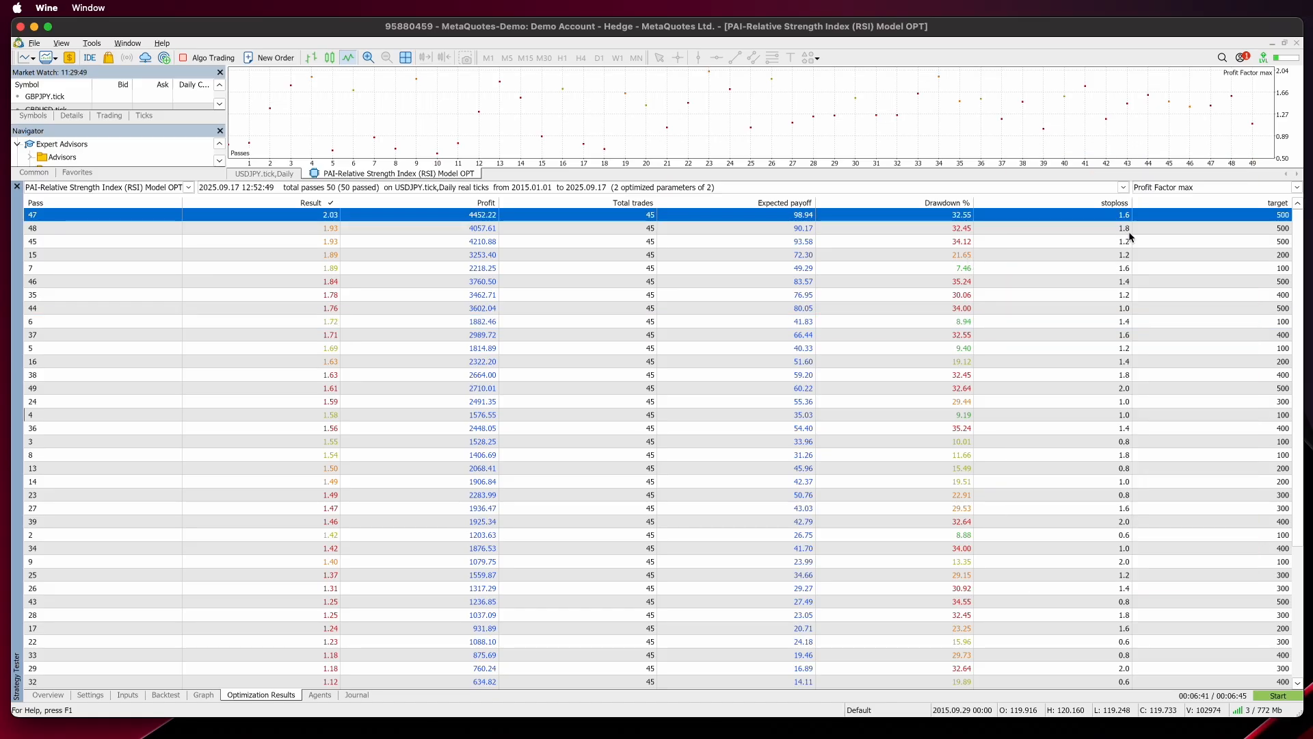
{"action": "left_click", "coordinate": [1130, 233]}
{"action": "left_click", "coordinate": [1117, 218]}
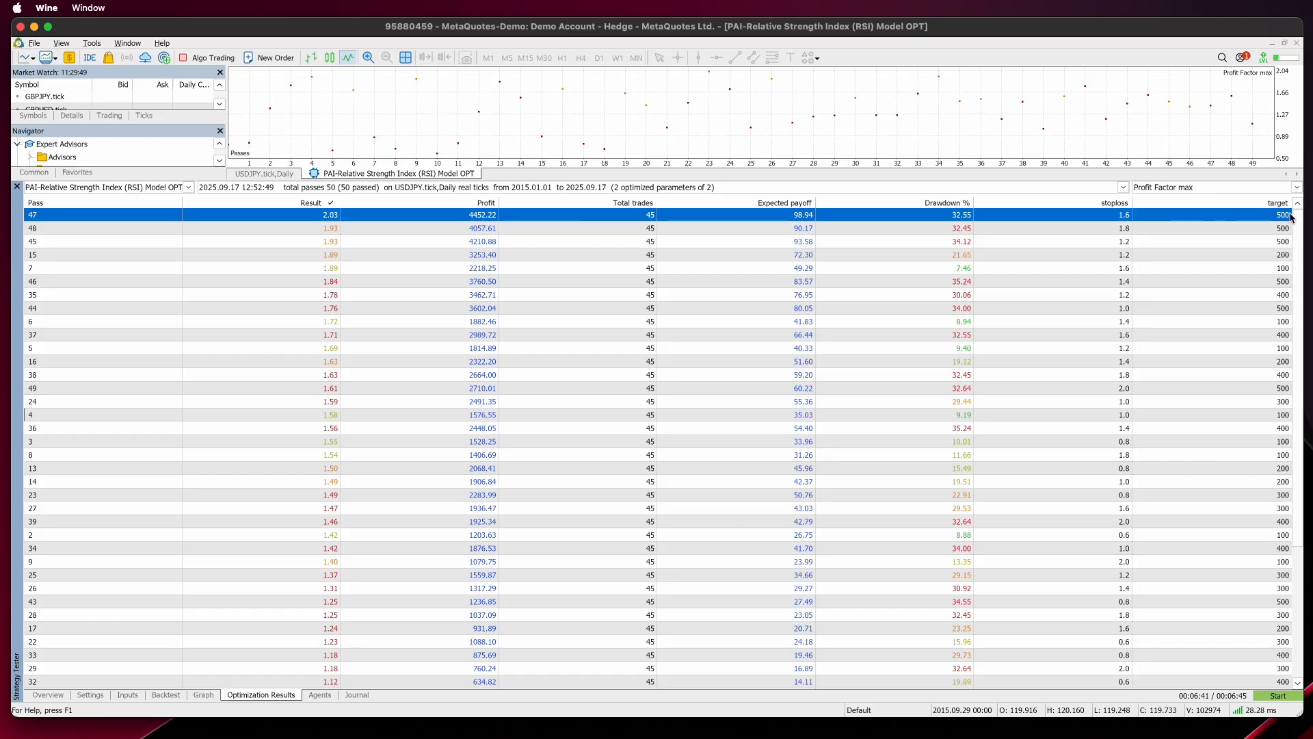
{"action": "left_click", "coordinate": [1127, 230]}
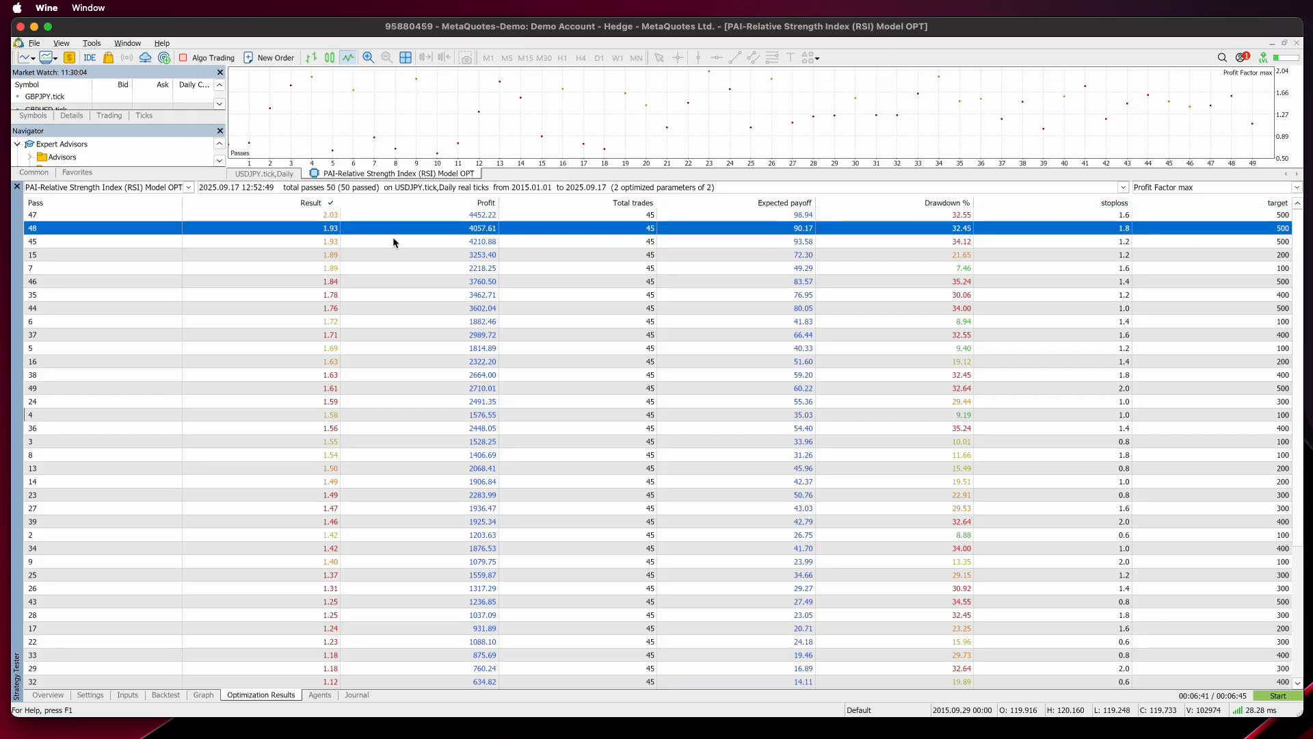
Step: Scroll through the sorted optimization passes and select the pass with stoploss 1.2 and target 200
{"action": "scroll", "coordinate": [359, 234], "scroll_direction": "down", "scroll_amount": 5}
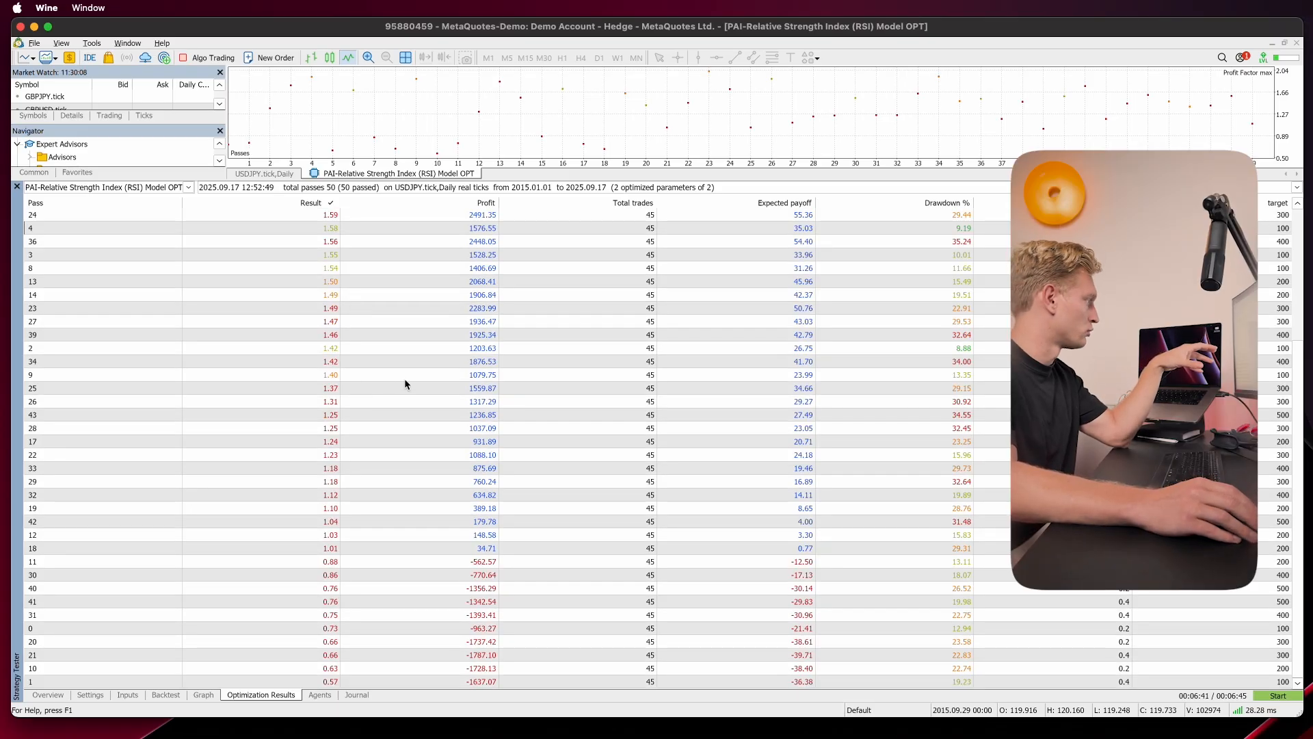
{"action": "scroll", "coordinate": [404, 384], "scroll_direction": "up", "scroll_amount": 5}
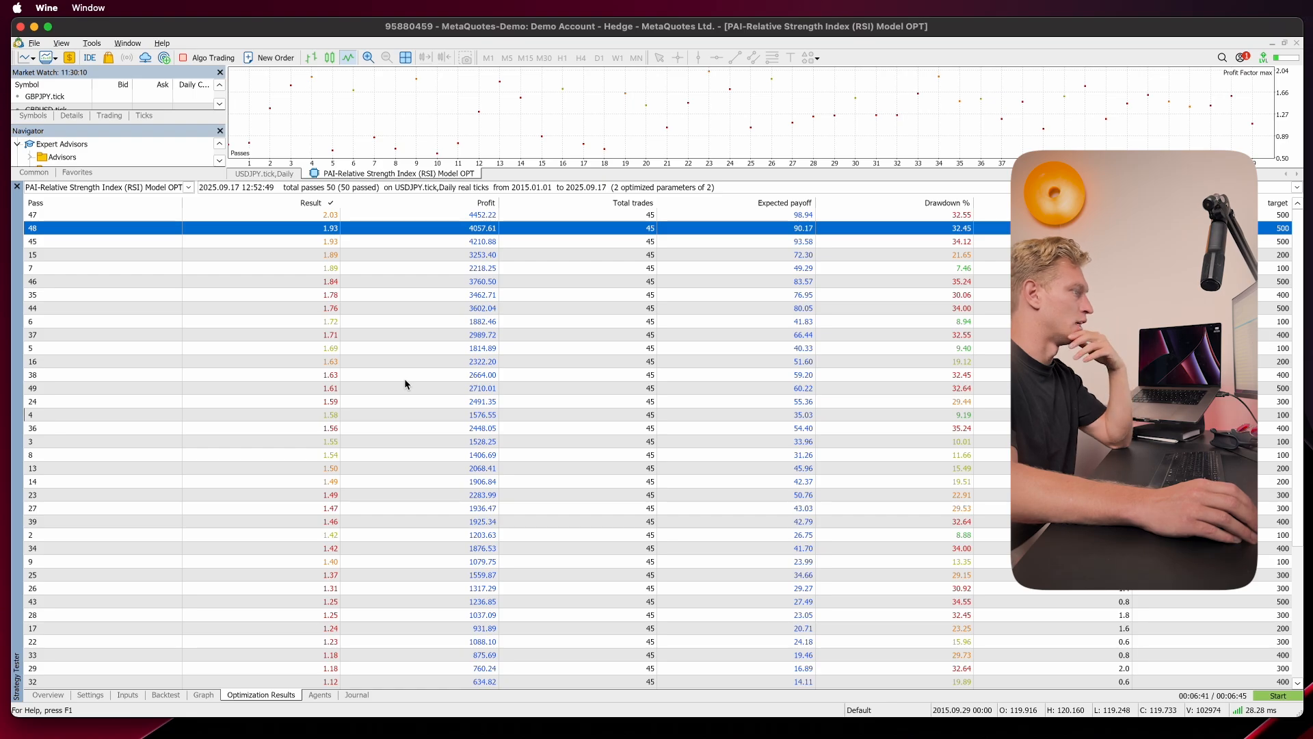
{"action": "left_click", "coordinate": [577, 256]}
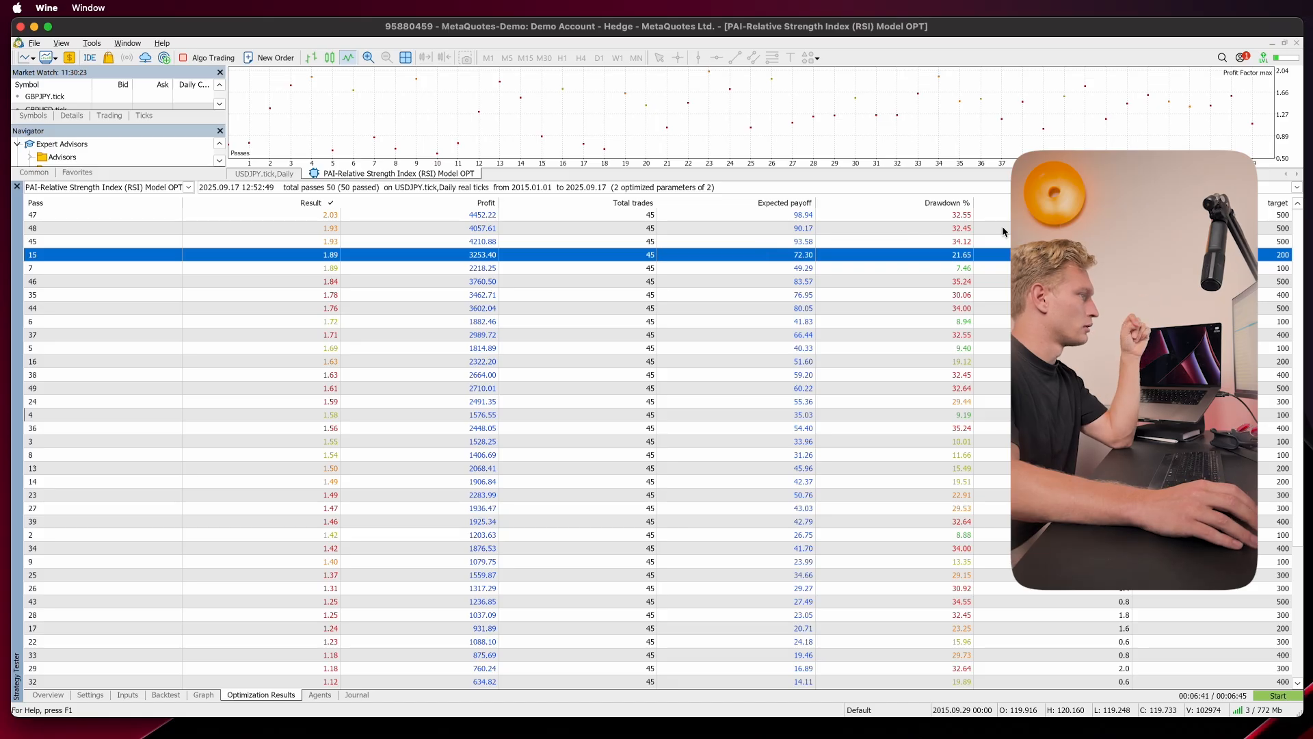
Step: Sort the optimization passes by stoploss and then by target, and step through the target 100 passes
{"action": "left_click", "coordinate": [1057, 204]}
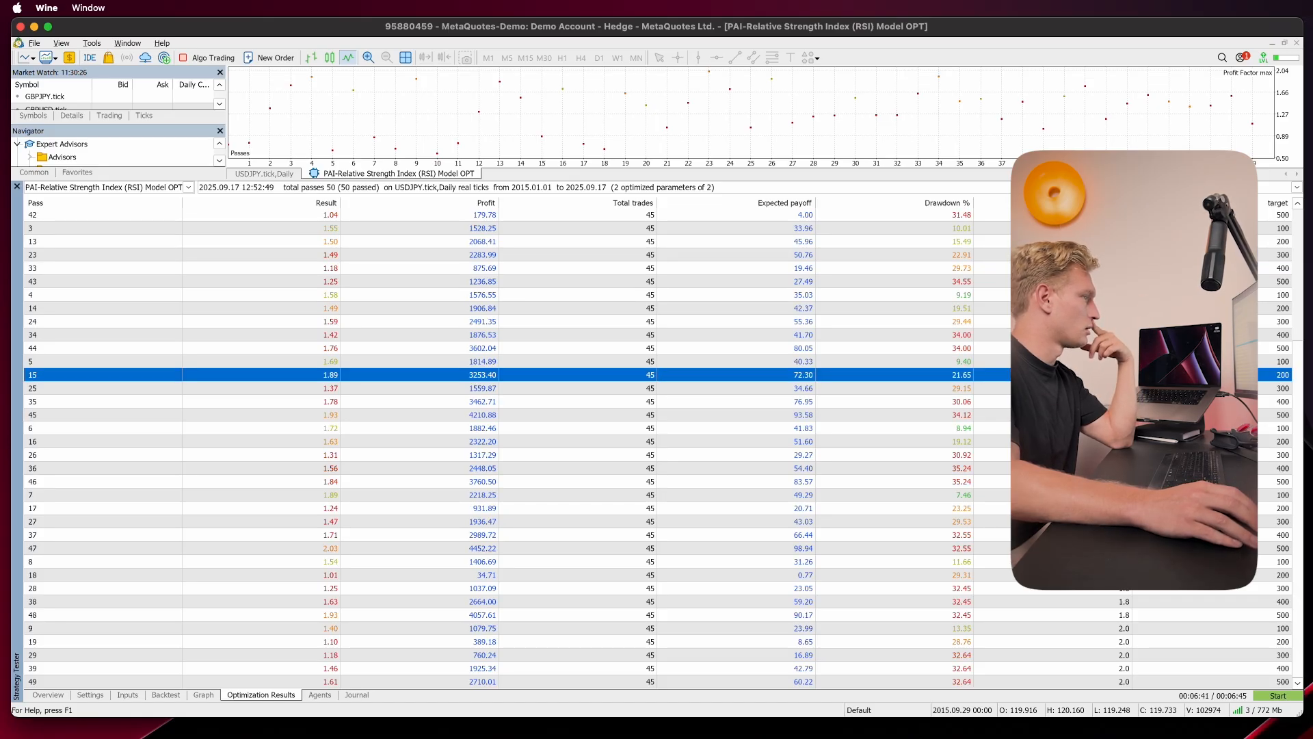
{"action": "left_click", "coordinate": [1211, 203]}
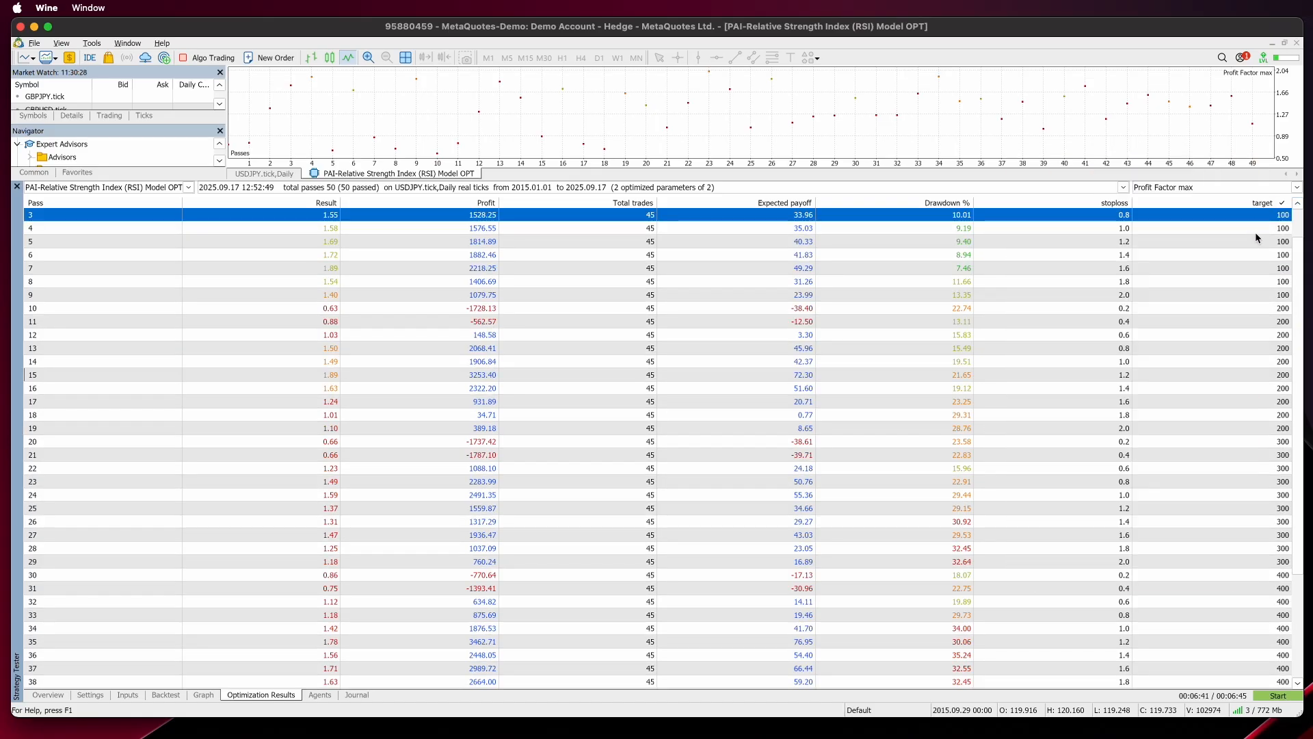
{"action": "left_click", "coordinate": [1266, 229]}
{"action": "left_click", "coordinate": [1283, 254]}
{"action": "left_click", "coordinate": [1282, 281]}
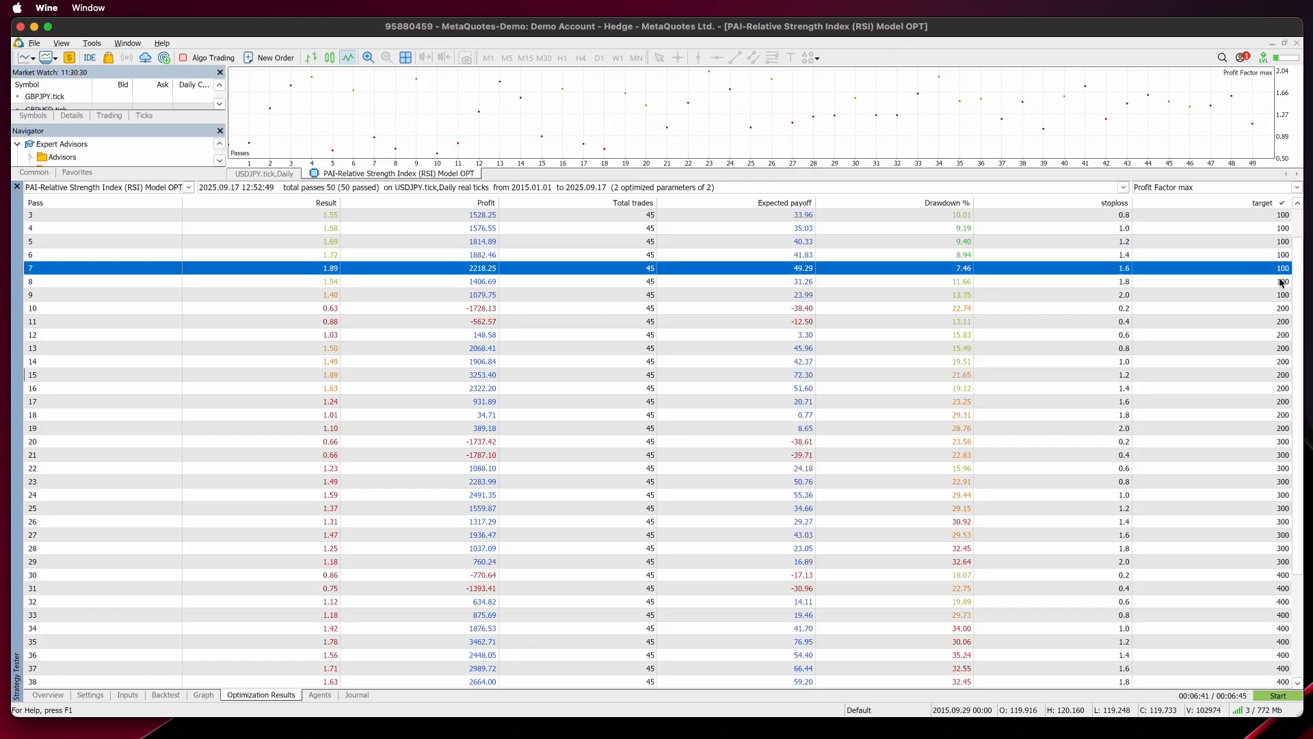
{"action": "left_click", "coordinate": [1267, 294]}
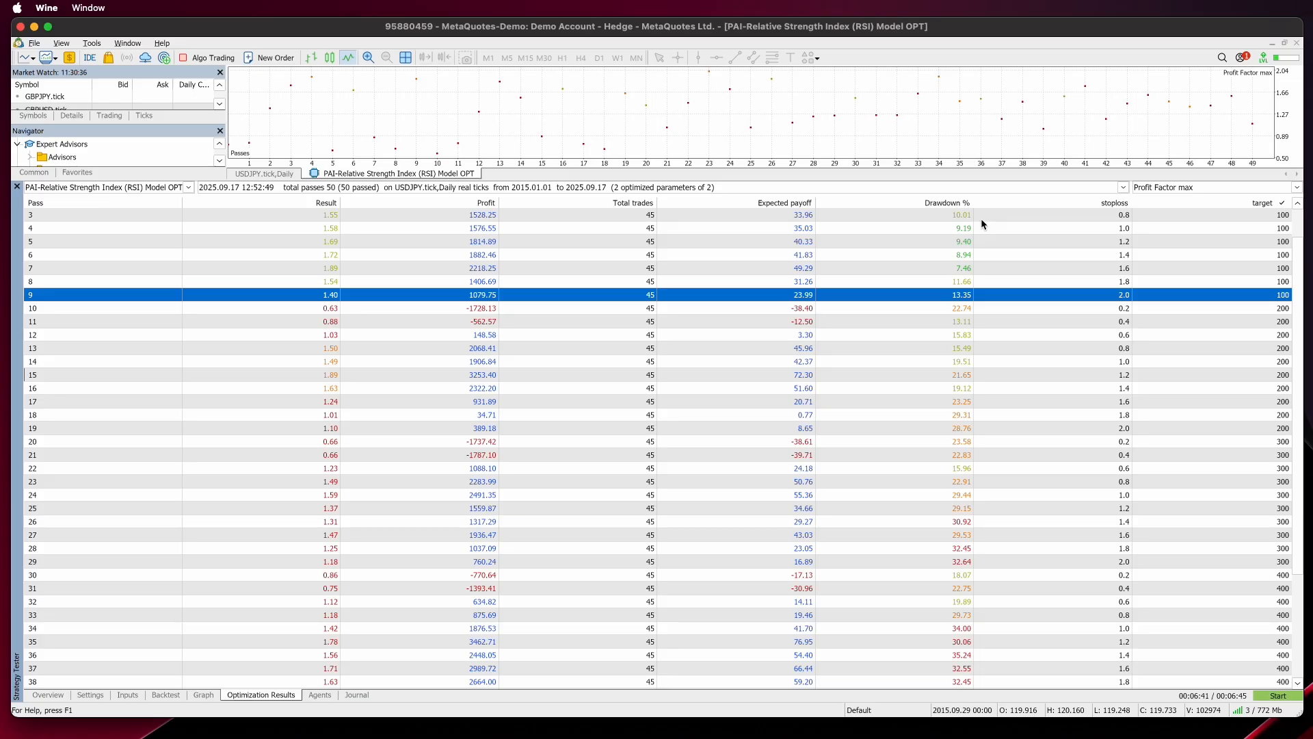
{"action": "left_click", "coordinate": [1125, 219]}
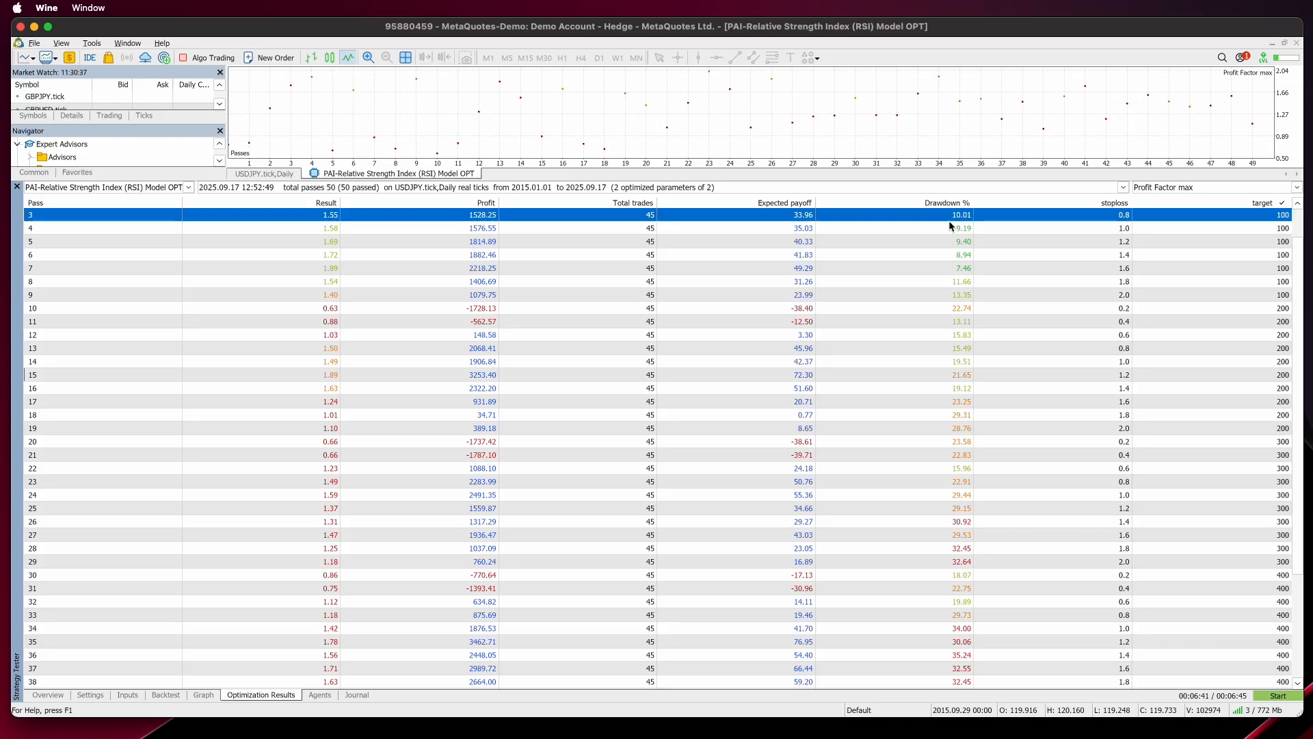
{"action": "left_click", "coordinate": [1114, 232]}
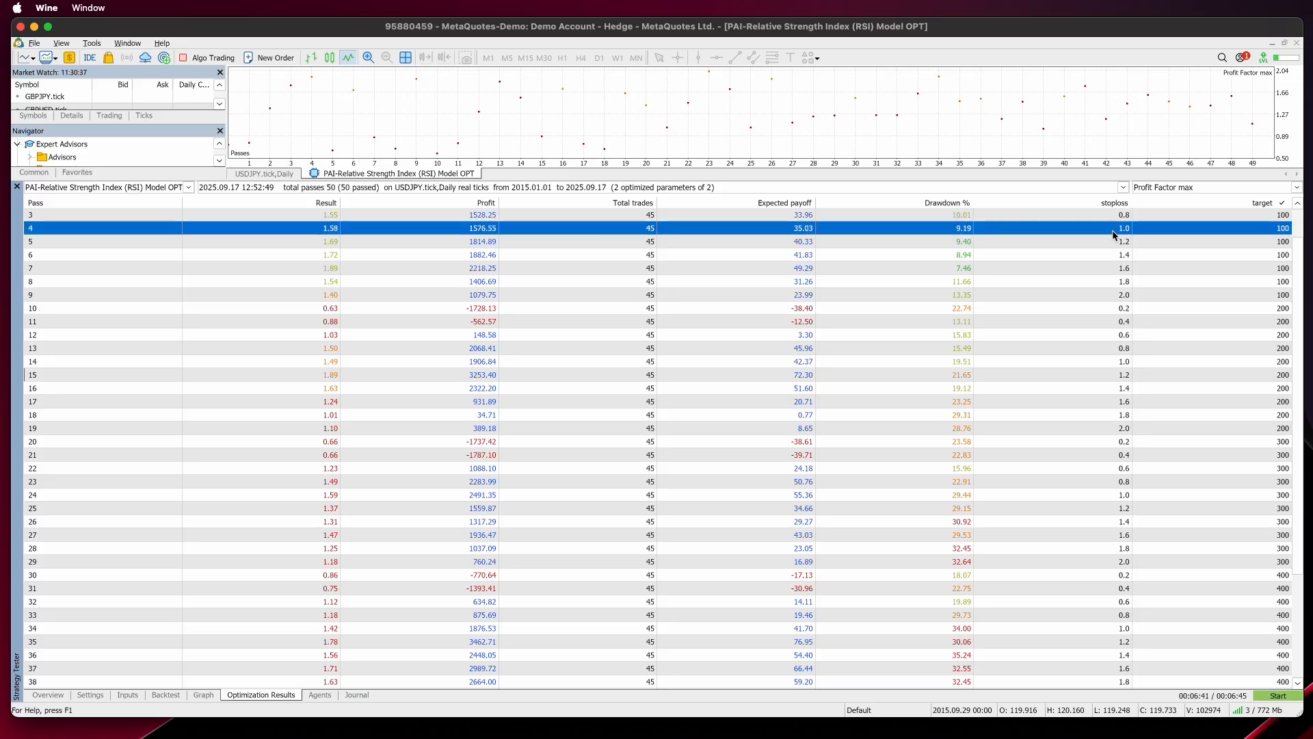
{"action": "left_click", "coordinate": [543, 240]}
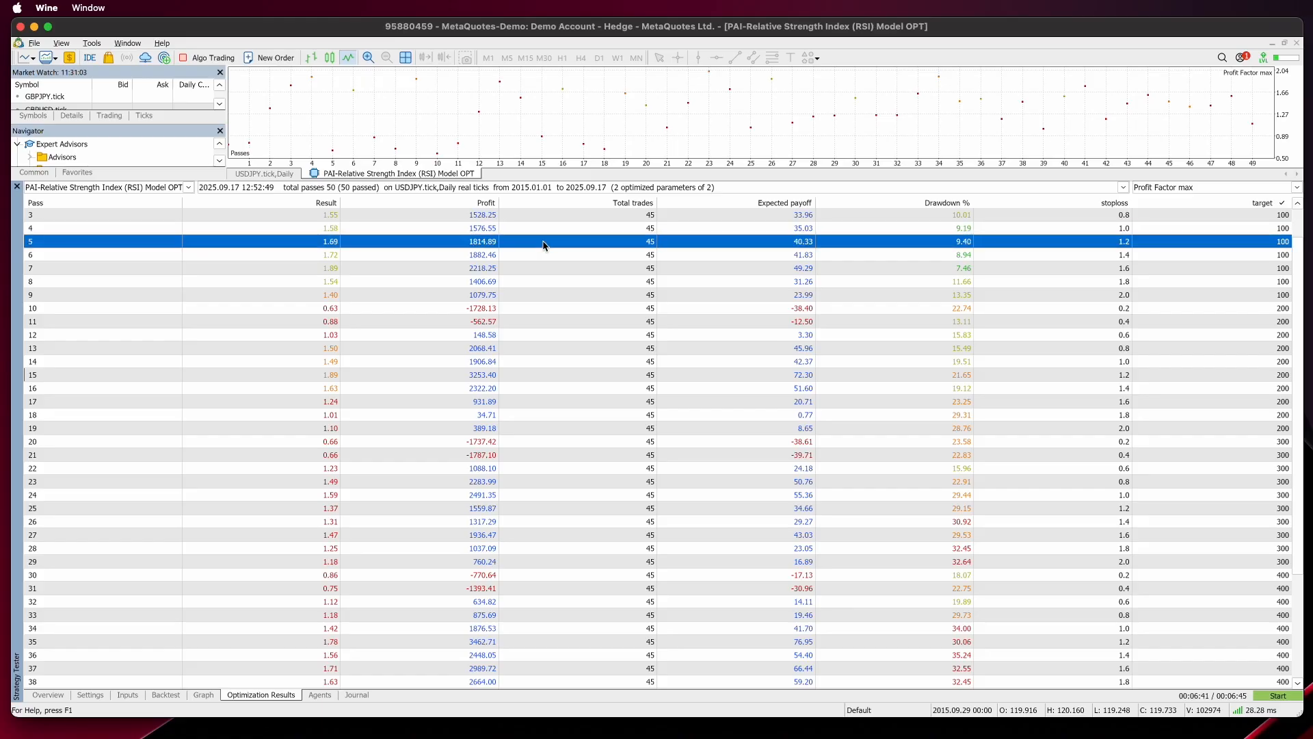
Step: Compare profit and drawdown of the target 100 passes across stoploss values from 0.2 to 2.0
{"action": "scroll", "coordinate": [987, 290], "scroll_direction": "up", "scroll_amount": 1}
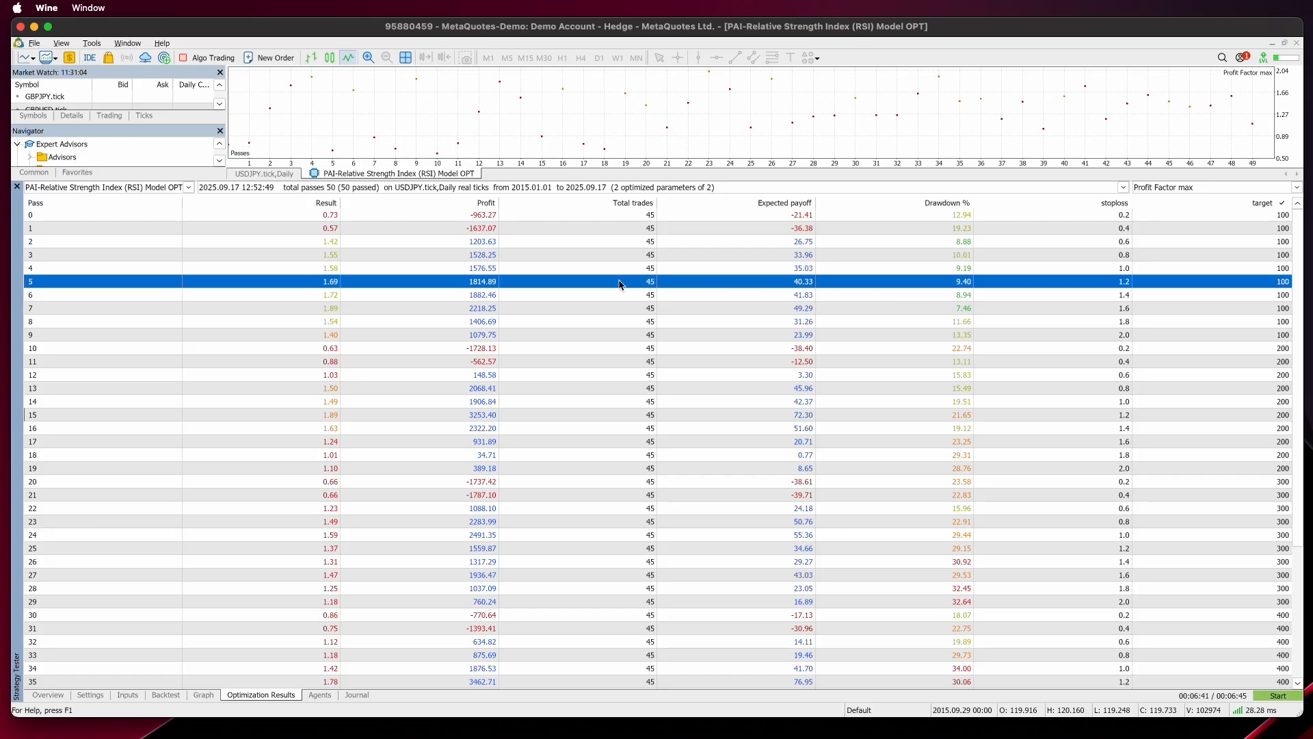
{"action": "left_click", "coordinate": [527, 270]}
{"action": "scroll", "coordinate": [496, 303], "scroll_direction": "down", "scroll_amount": 2}
{"action": "scroll", "coordinate": [497, 303], "scroll_direction": "up", "scroll_amount": 1}
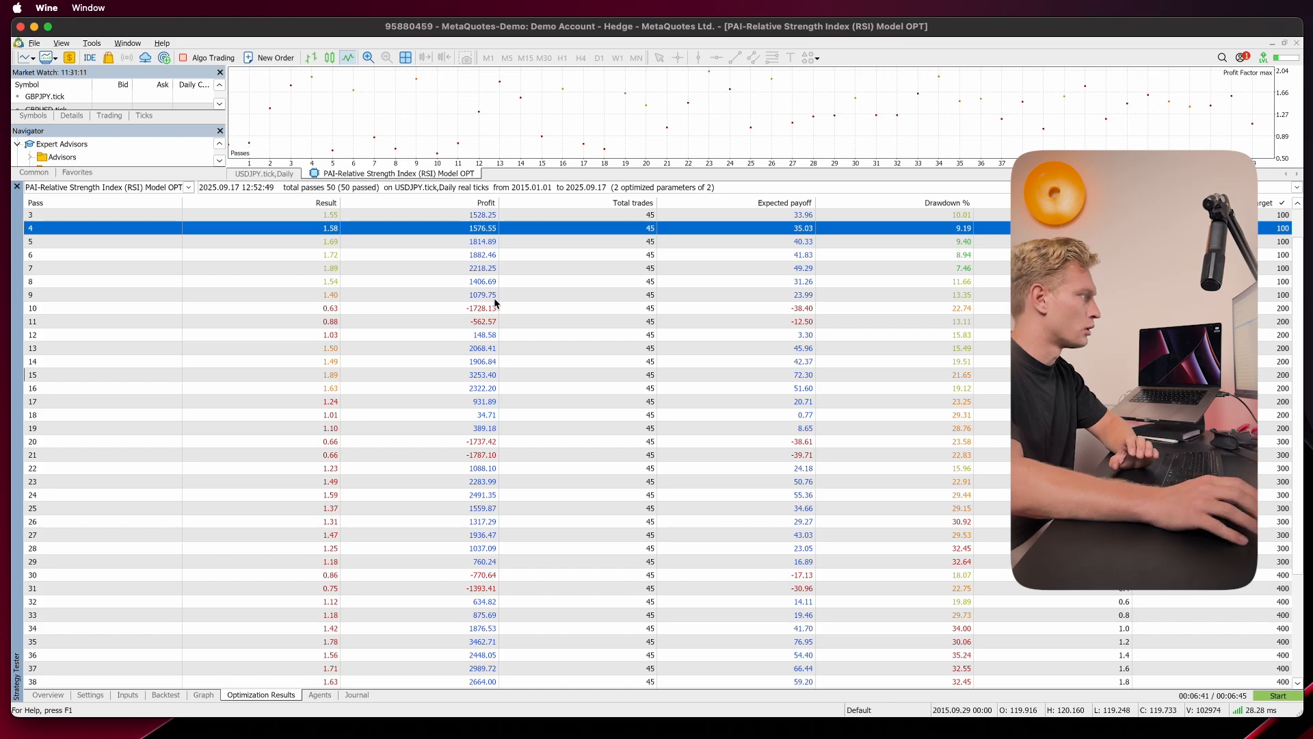
{"action": "scroll", "coordinate": [552, 288], "scroll_direction": "up", "scroll_amount": 1}
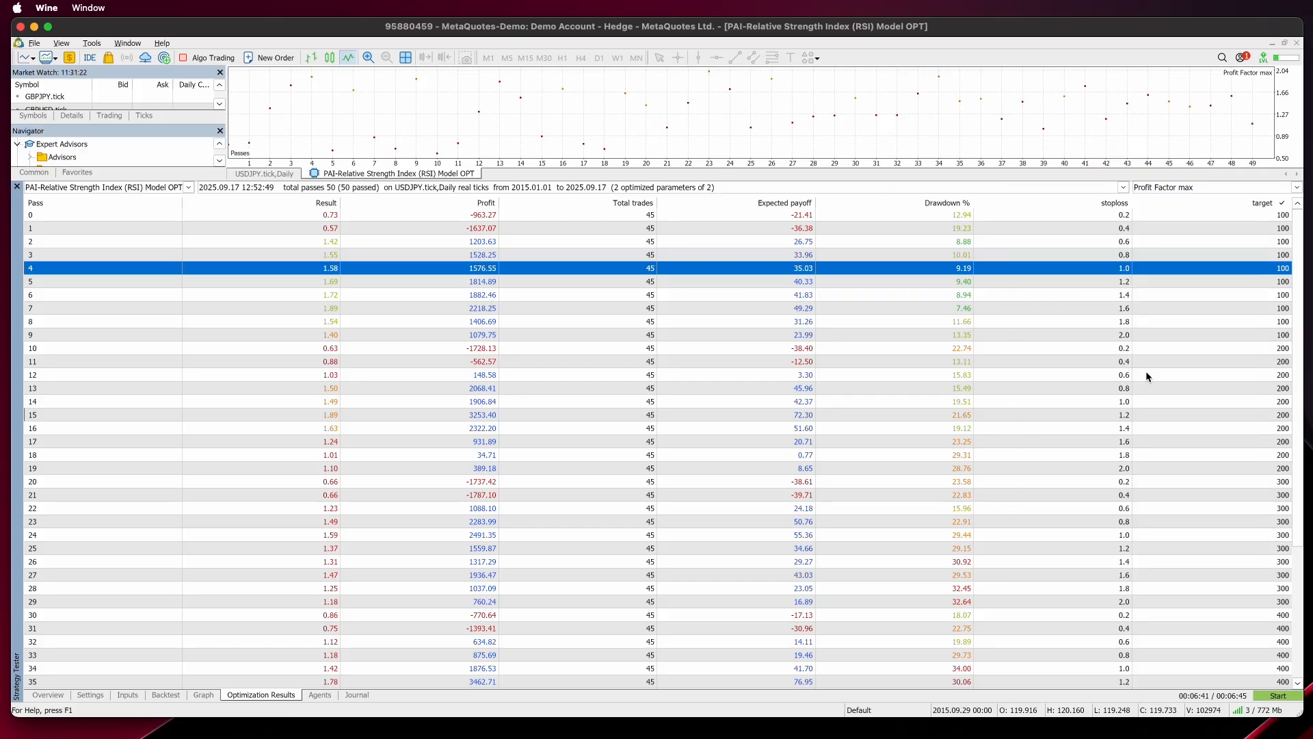
{"action": "scroll", "coordinate": [1144, 371], "scroll_direction": "down", "scroll_amount": 1}
{"action": "scroll", "coordinate": [1126, 363], "scroll_direction": "up", "scroll_amount": 1}
{"action": "left_click", "coordinate": [1132, 309]}
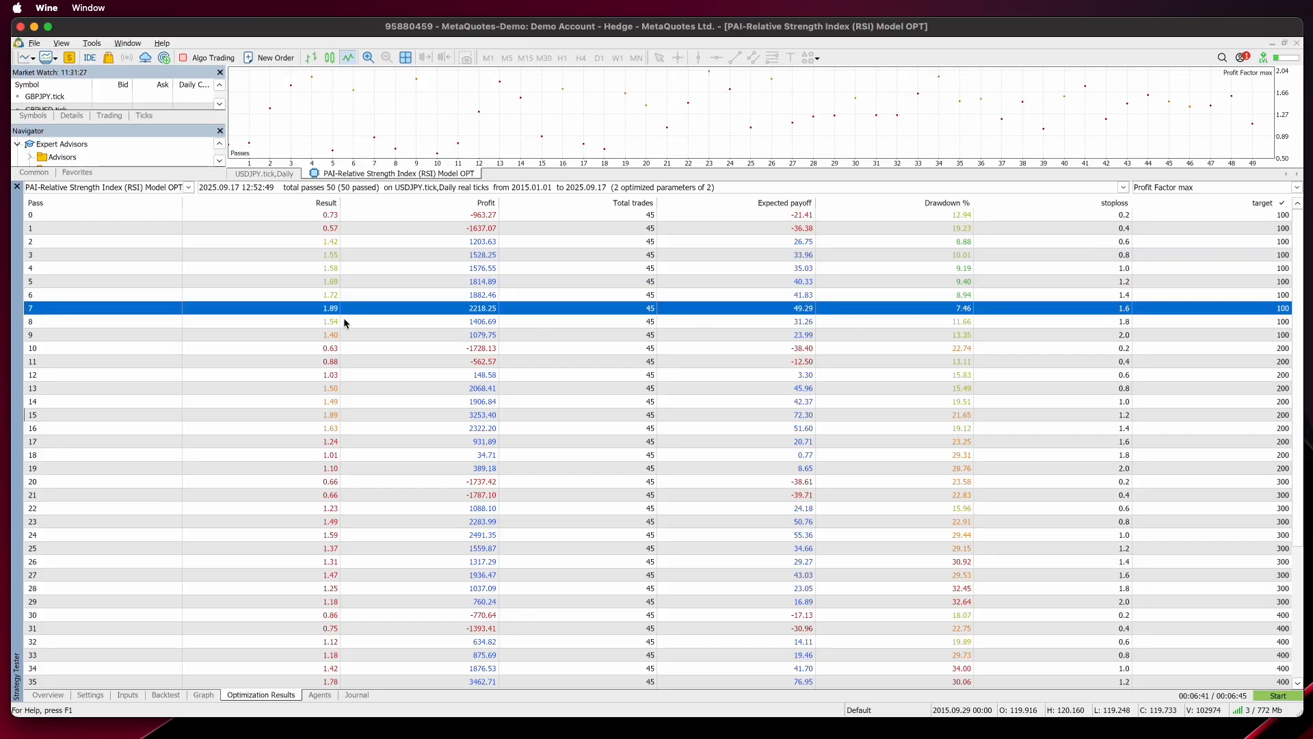
{"action": "left_click", "coordinate": [1136, 321]}
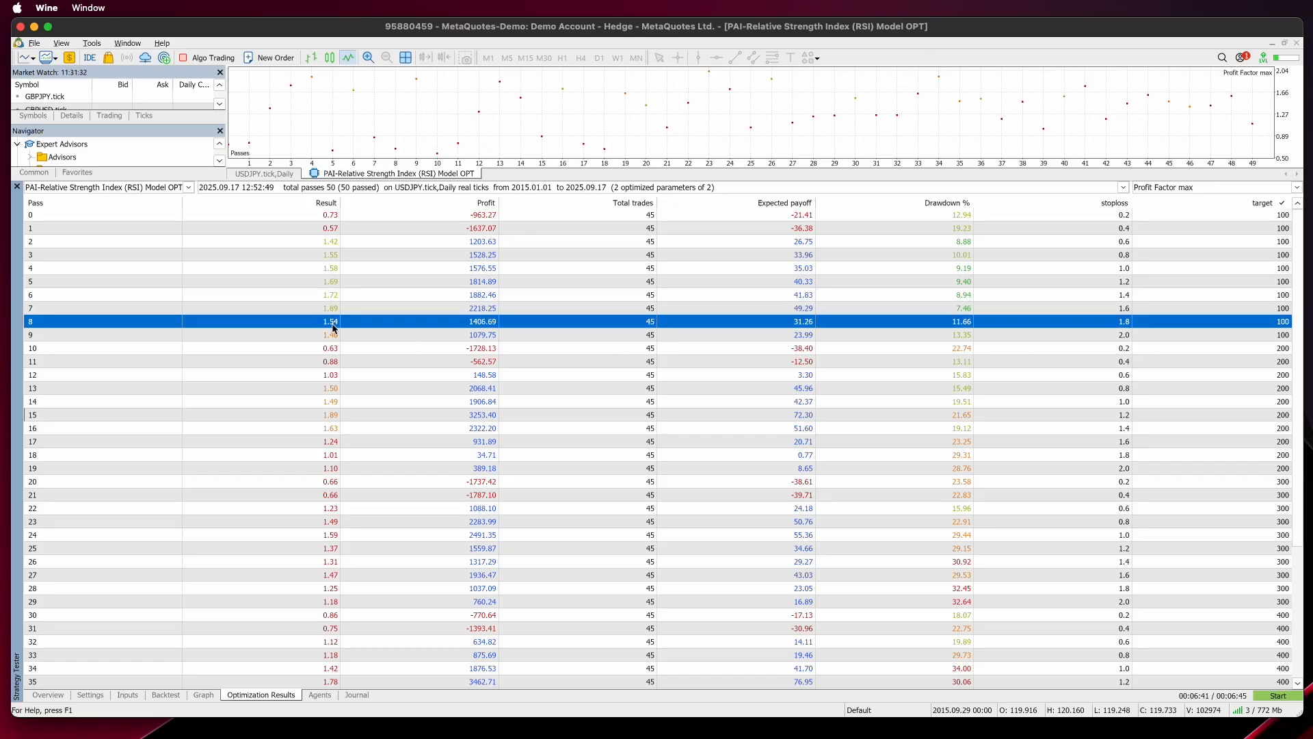
{"action": "left_click", "coordinate": [1154, 295]}
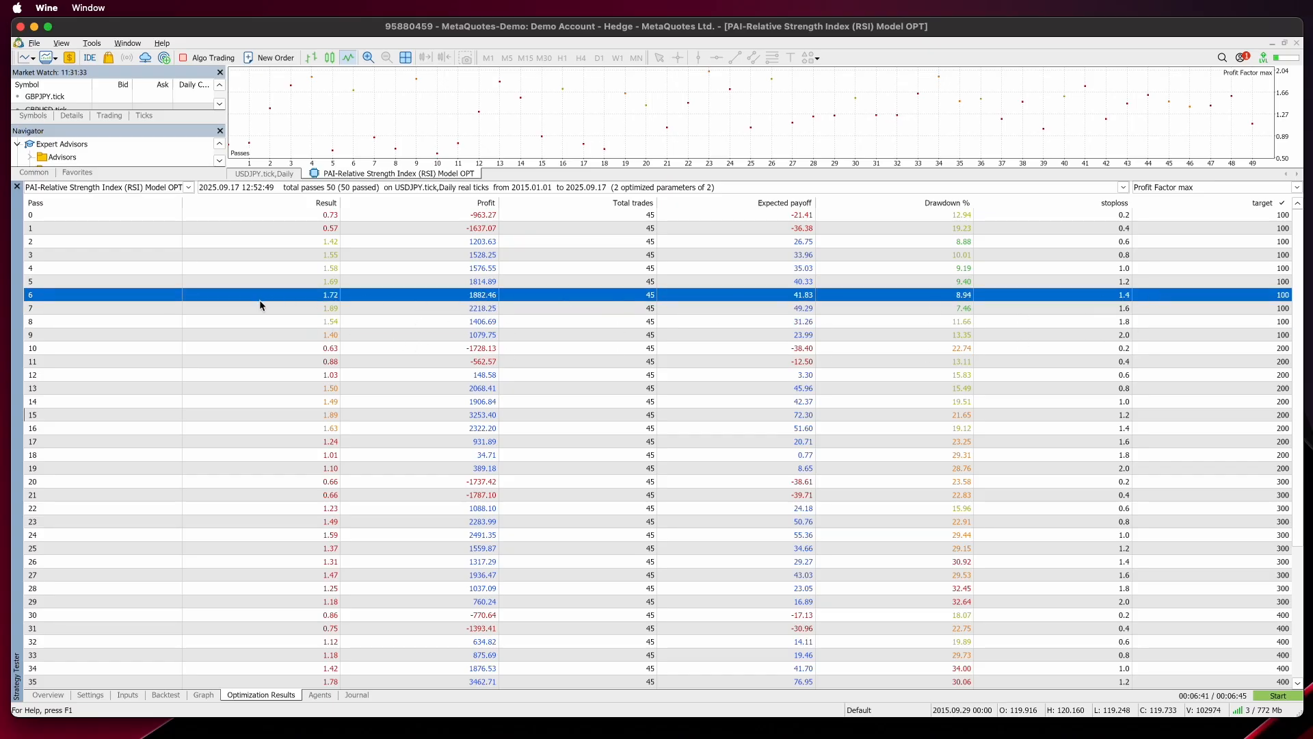
{"action": "left_click", "coordinate": [332, 281]}
{"action": "left_click", "coordinate": [1127, 299]}
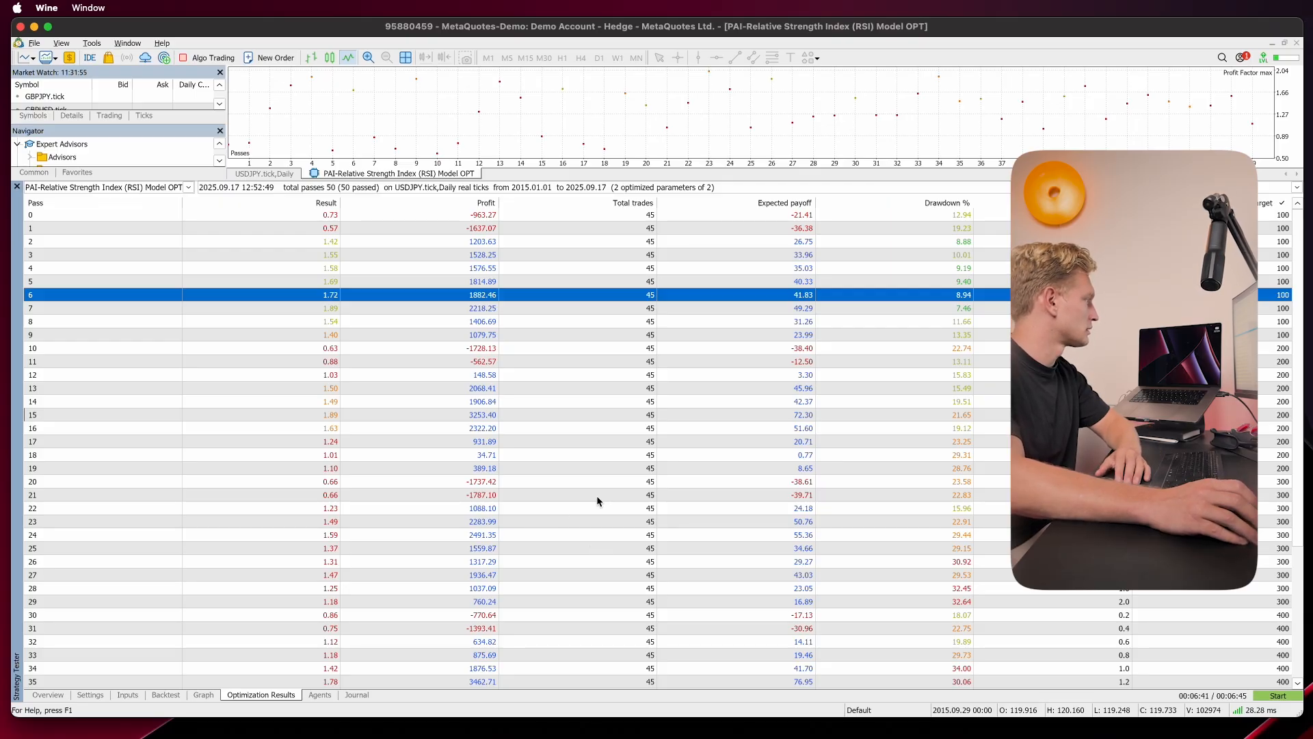
{"action": "scroll", "coordinate": [598, 497], "scroll_direction": "down", "scroll_amount": 2}
{"action": "scroll", "coordinate": [597, 500], "scroll_direction": "up", "scroll_amount": 2}
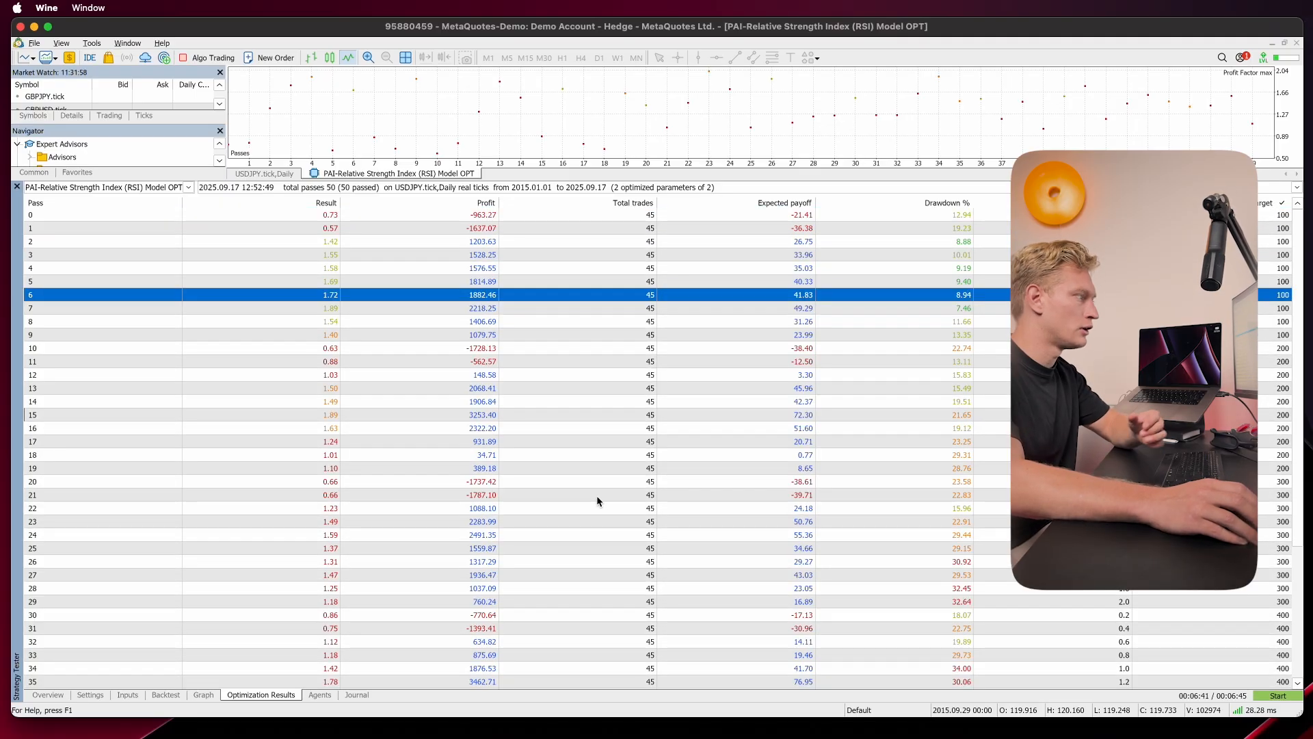